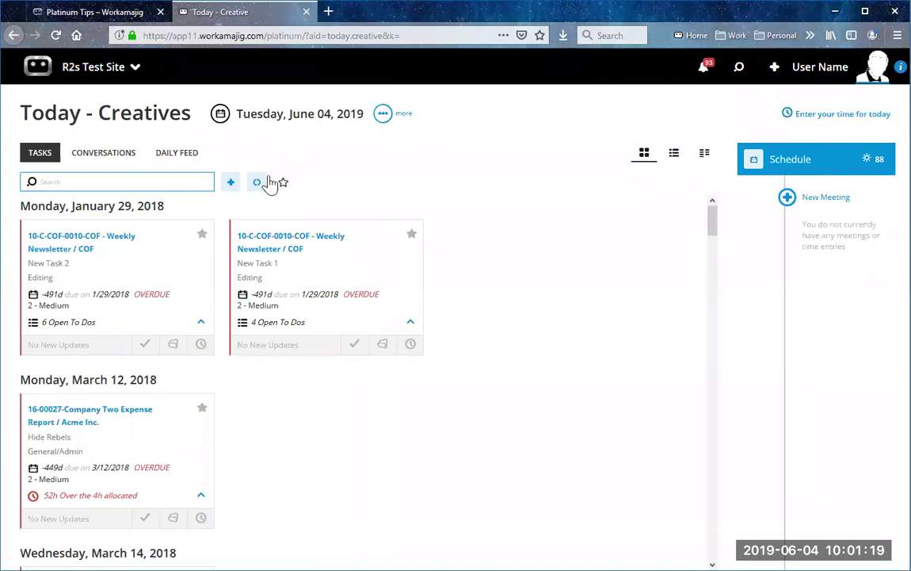
# Step: Open the Platinum Tips help article, search the help center, then return to Today - Creatives
pyautogui.click(77, 13)
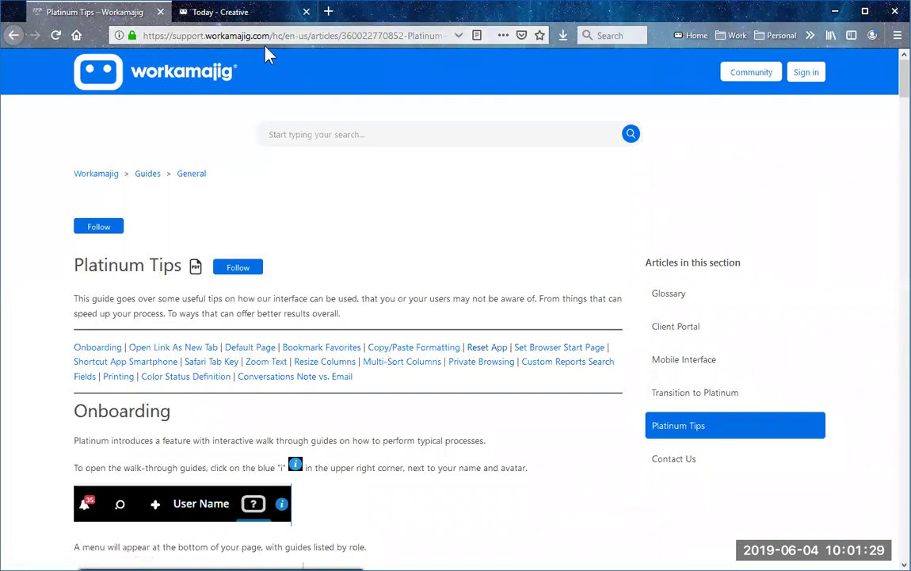
pyautogui.click(359, 137)
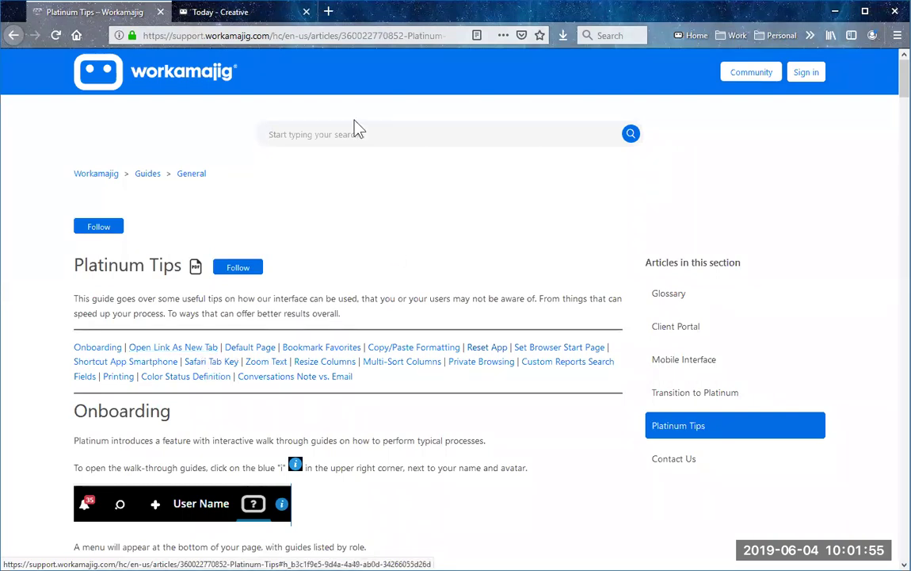
pyautogui.click(231, 14)
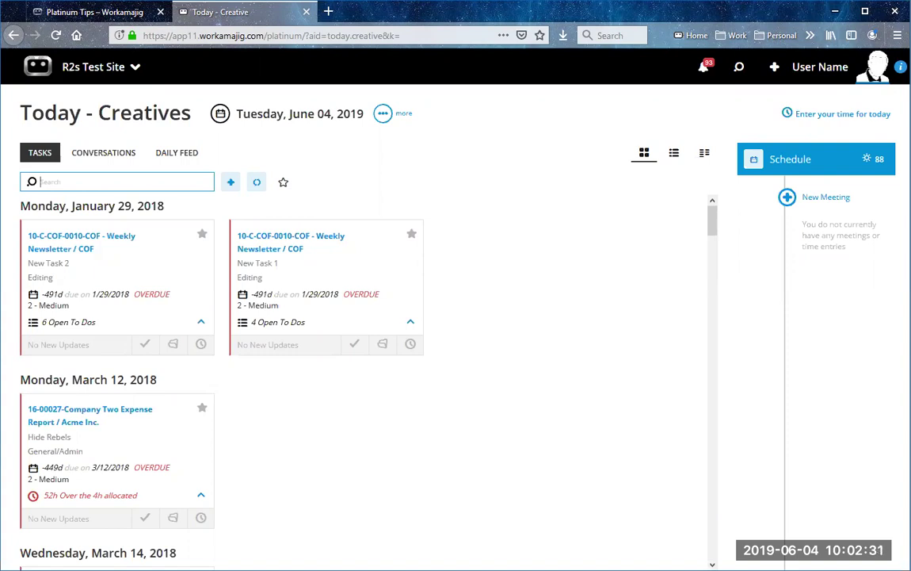
# Step: Search the walk-through guides for 'time' and preview the Add Time Entry using Cards guide
pyautogui.click(901, 67)
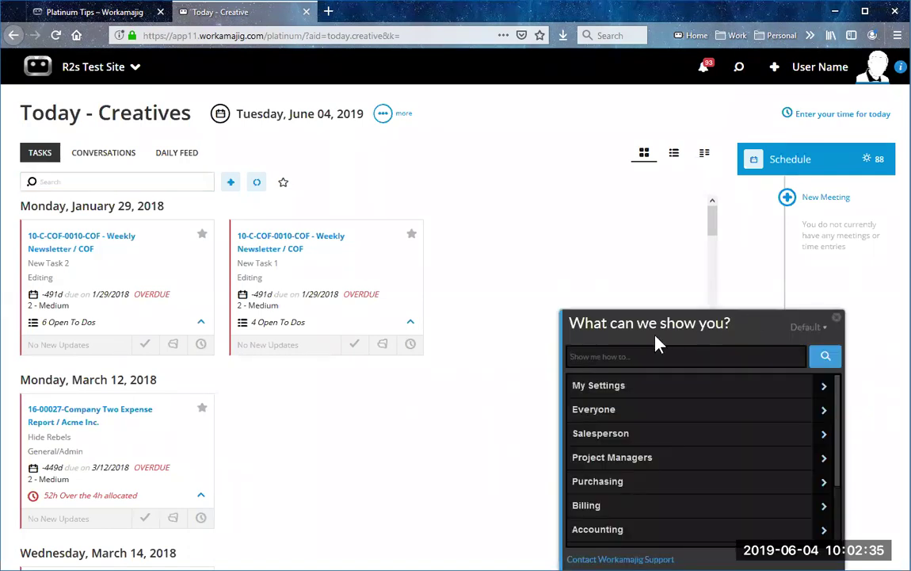
pyautogui.click(642, 357)
pyautogui.write('time')
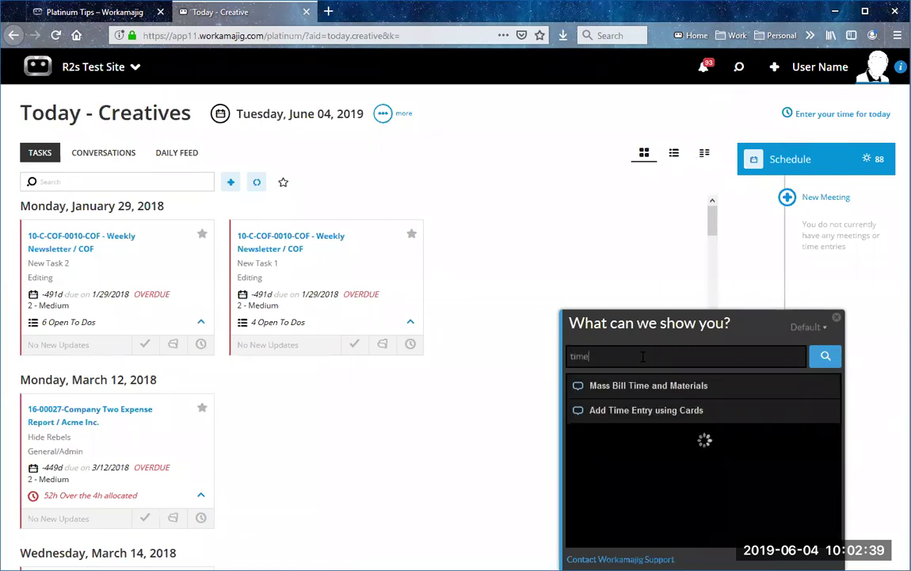
pyautogui.click(621, 413)
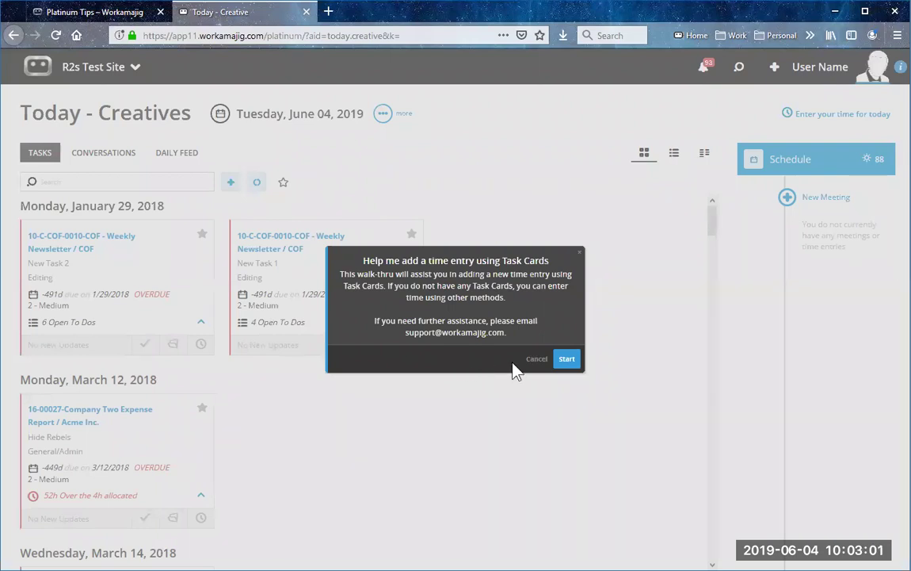
pyautogui.click(536, 361)
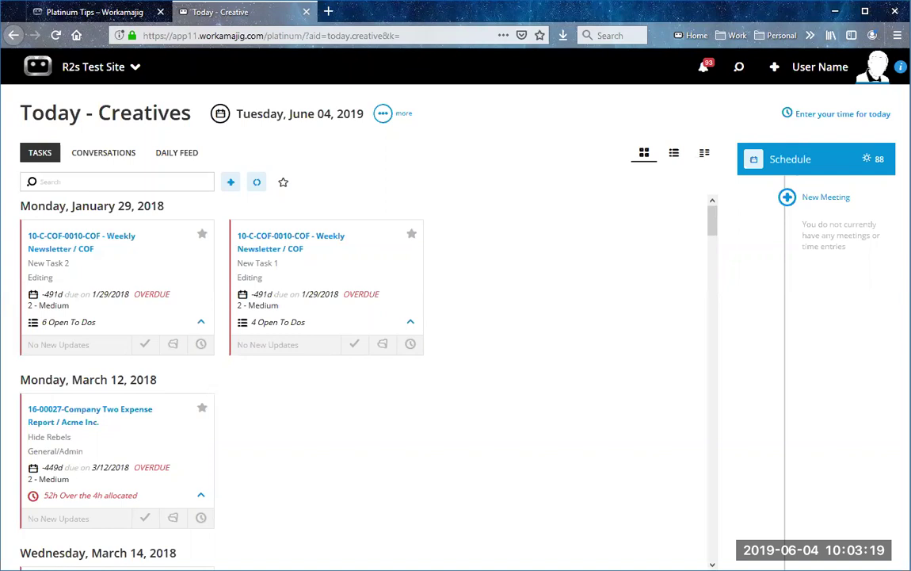
pyautogui.click(902, 67)
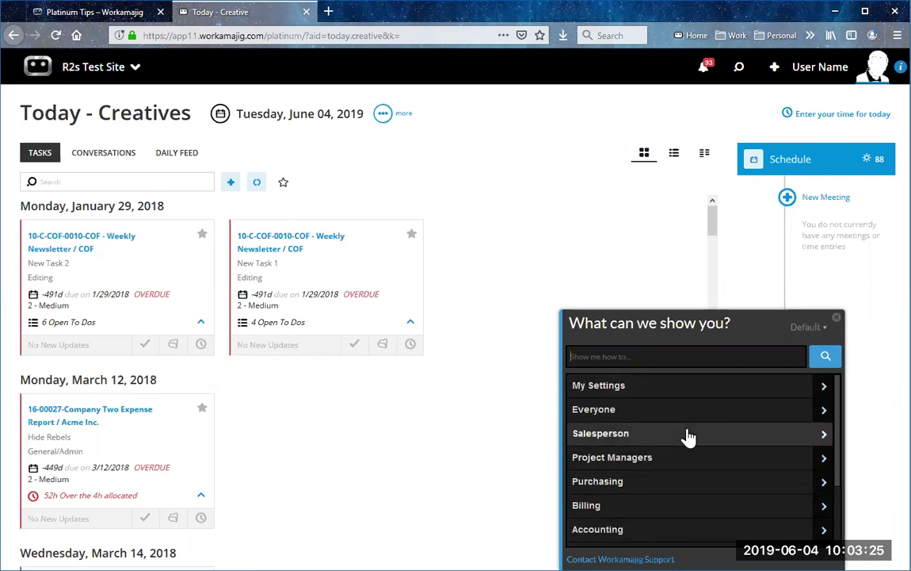
pyautogui.click(836, 318)
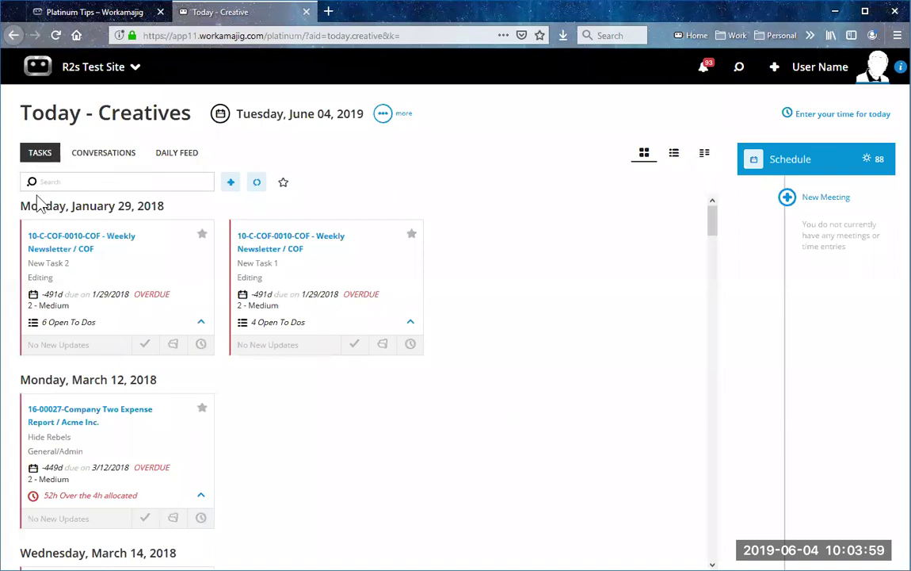
# Step: Look through the Conversations and Daily Feed views, then go back to the task cards
pyautogui.click(98, 154)
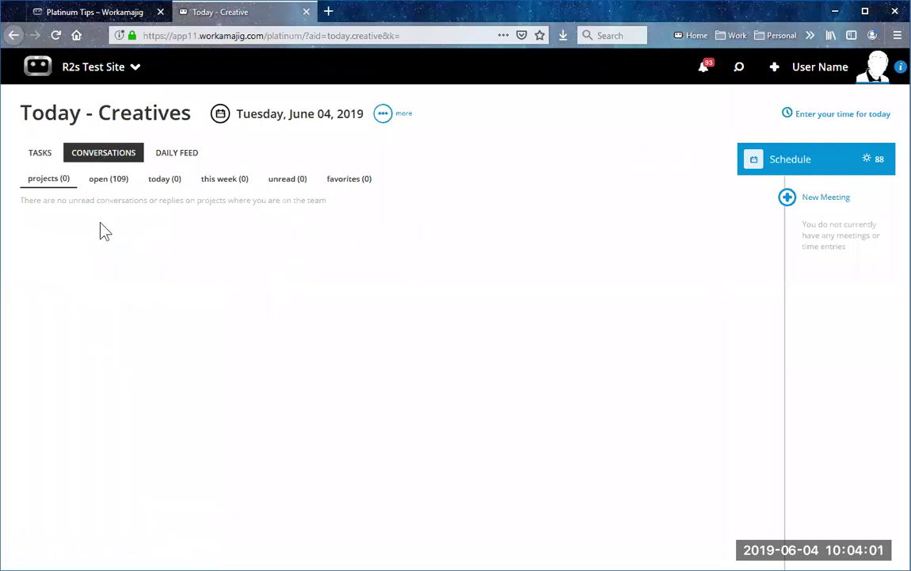
pyautogui.click(175, 168)
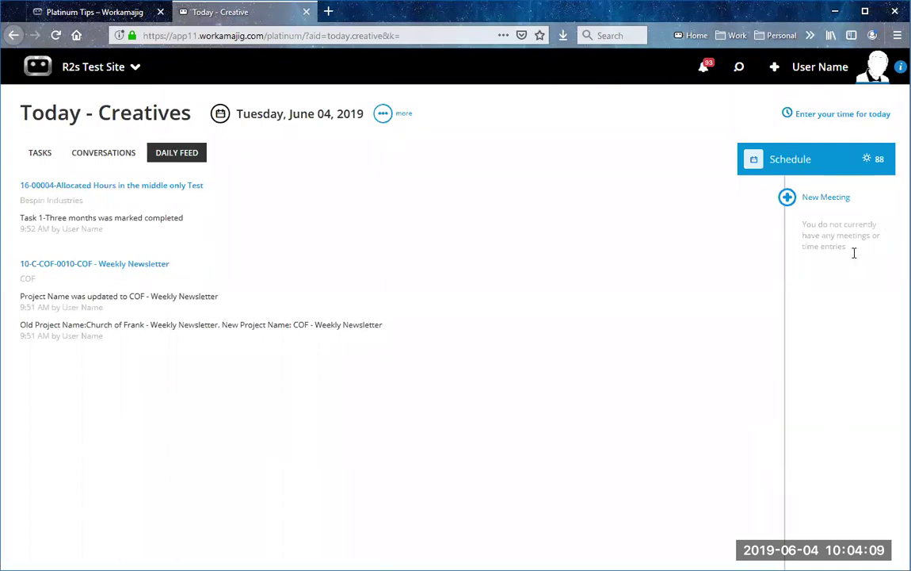
pyautogui.click(44, 153)
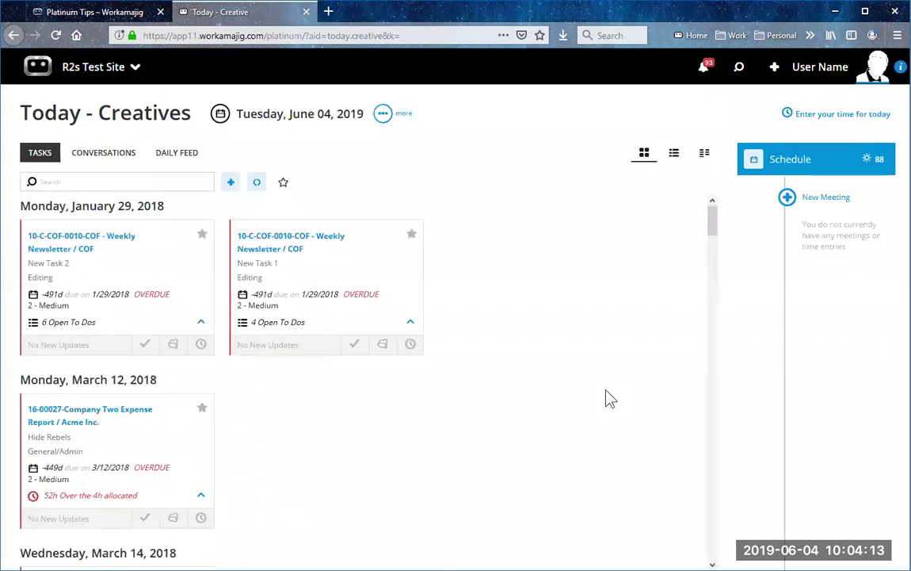
pyautogui.doubleClick(43, 118)
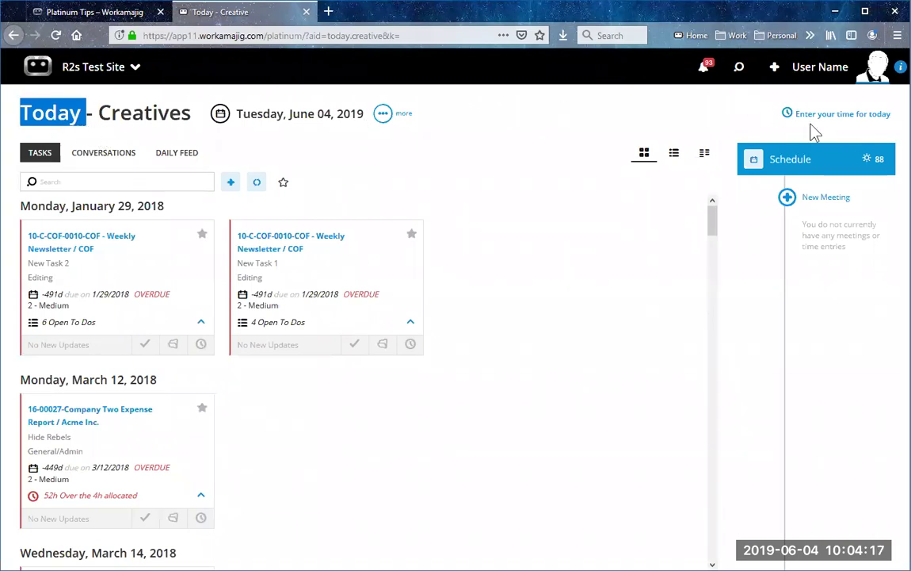
pyautogui.click(509, 132)
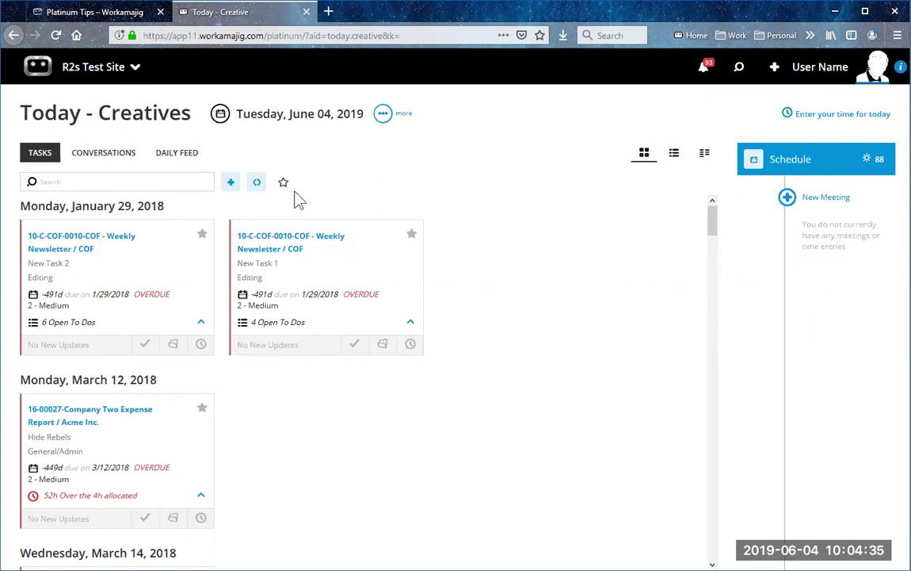
# Step: Go to Today - Project Manager from the role apps and show My Tasks as an overlay panel
pyautogui.click(83, 69)
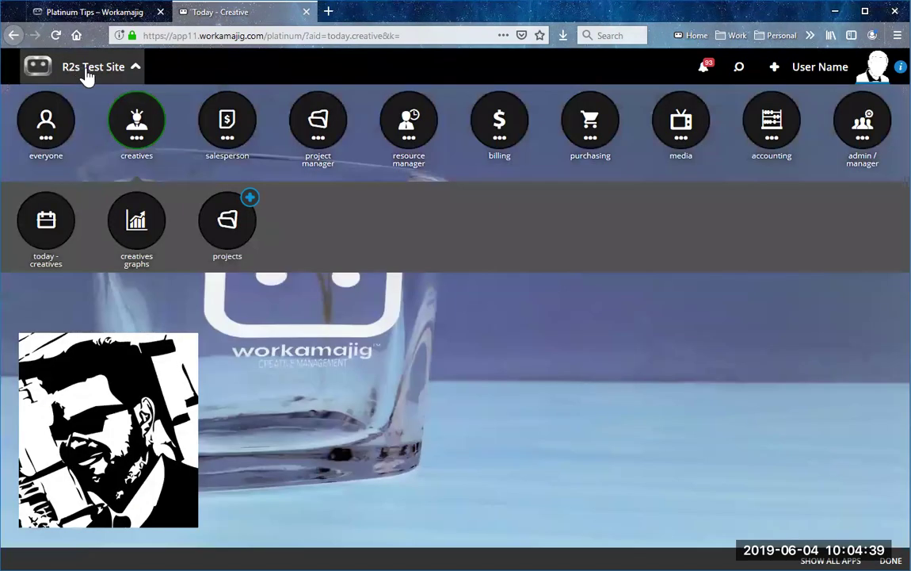
pyautogui.moveTo(317, 119)
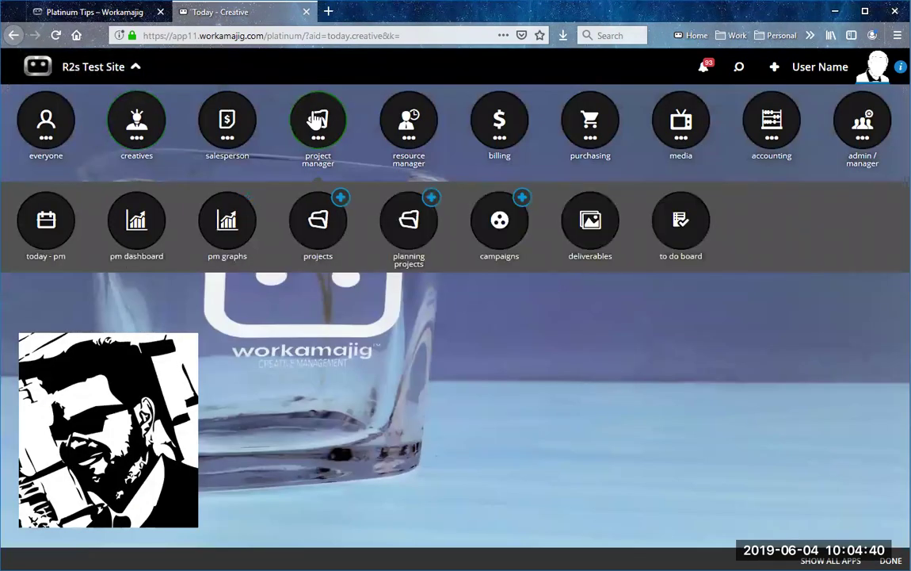
pyautogui.click(53, 230)
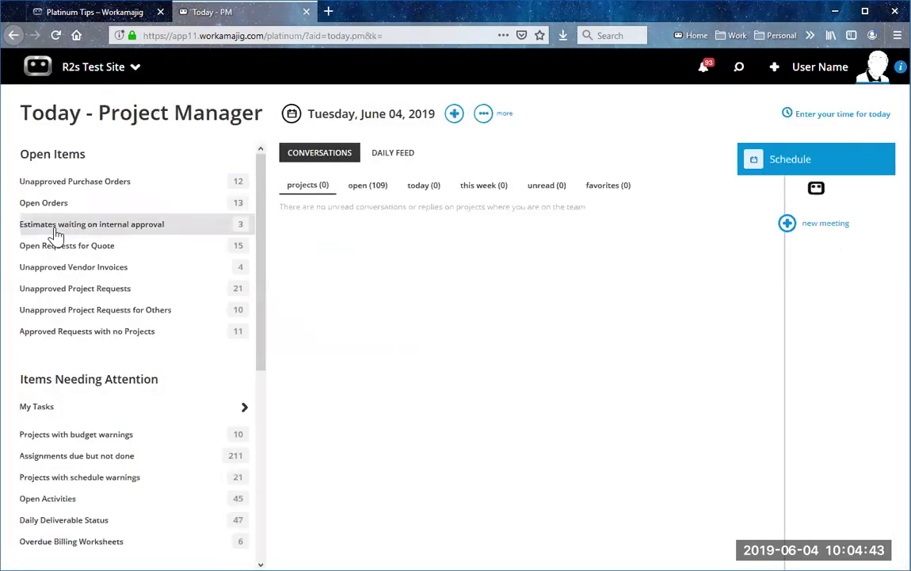
pyautogui.doubleClick(68, 125)
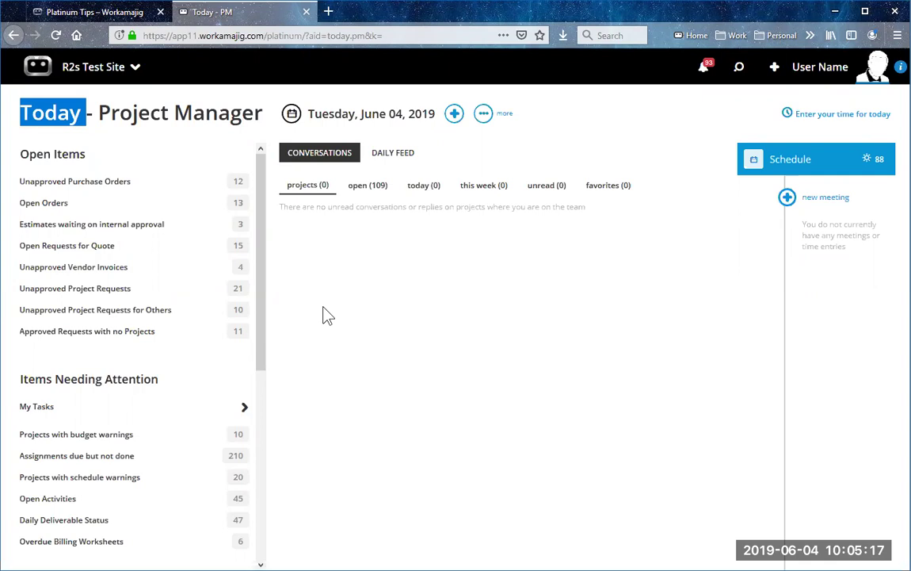
pyautogui.click(131, 127)
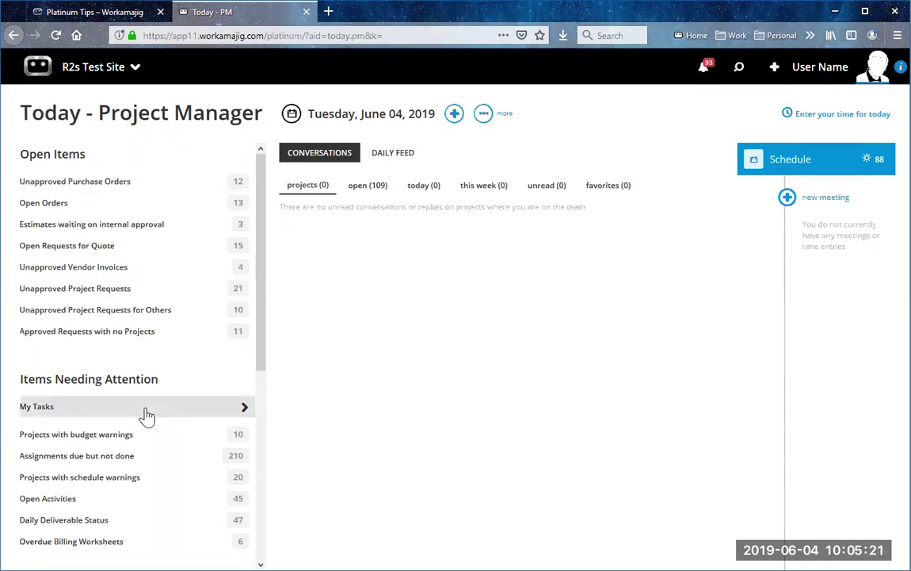
pyautogui.click(89, 410)
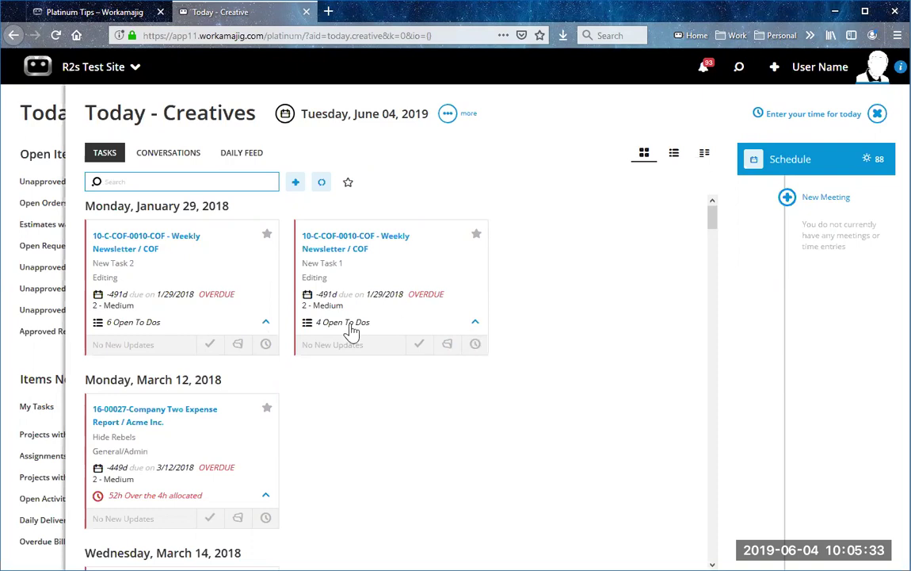
# Step: Close the Today - Creatives panel and open My Tasks in a separate browser tab
pyautogui.click(877, 113)
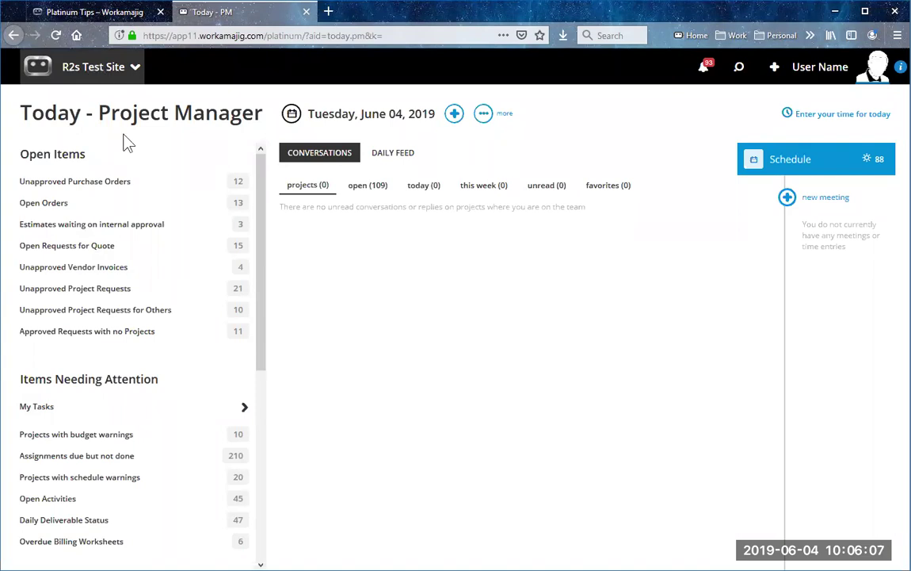
pyautogui.click(79, 413)
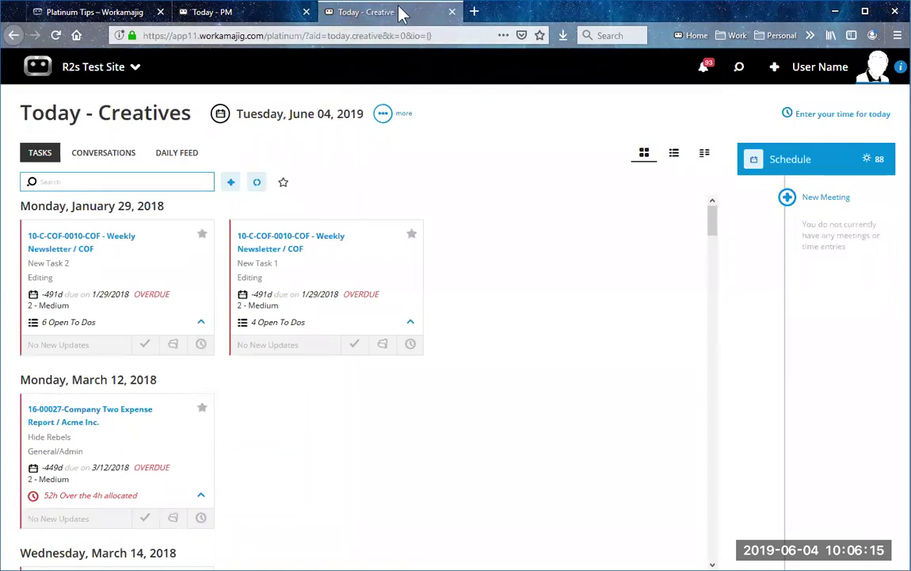
pyautogui.click(256, 20)
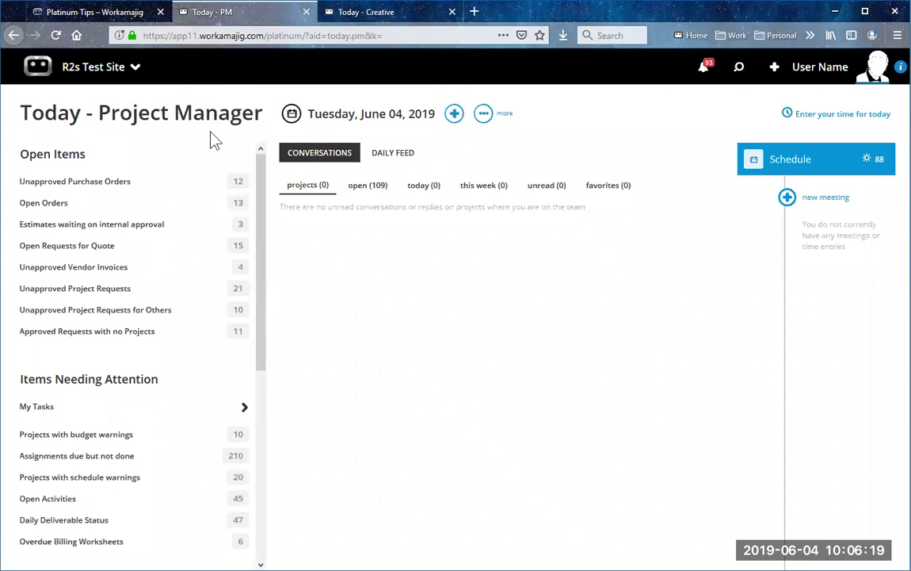
pyautogui.click(329, 13)
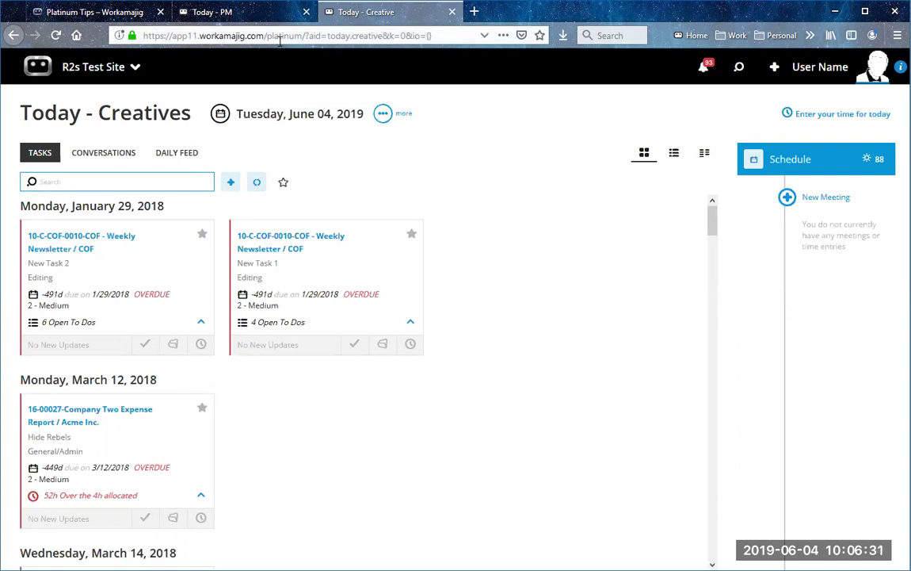
pyautogui.click(238, 13)
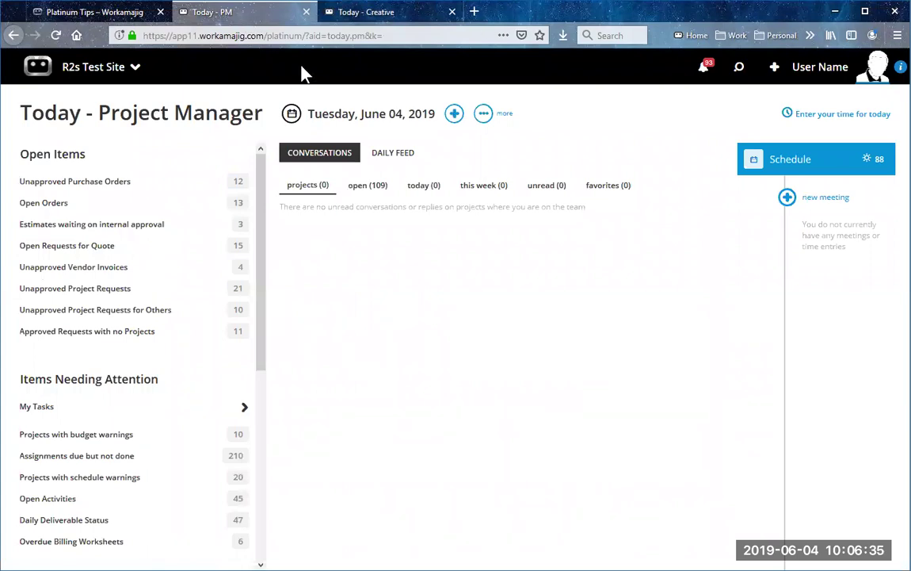
pyautogui.click(388, 13)
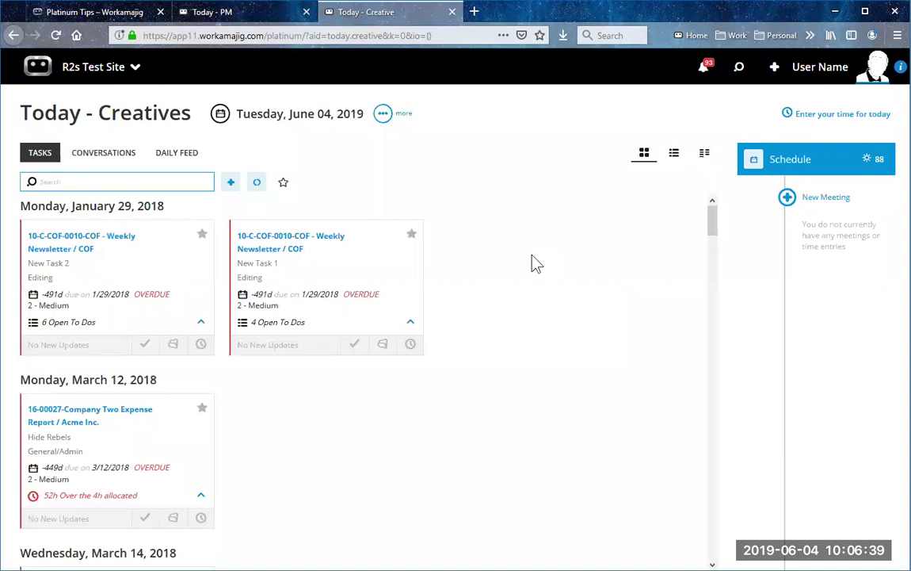
# Step: Open the Projects list from the project manager apps in a new tab
pyautogui.click(101, 70)
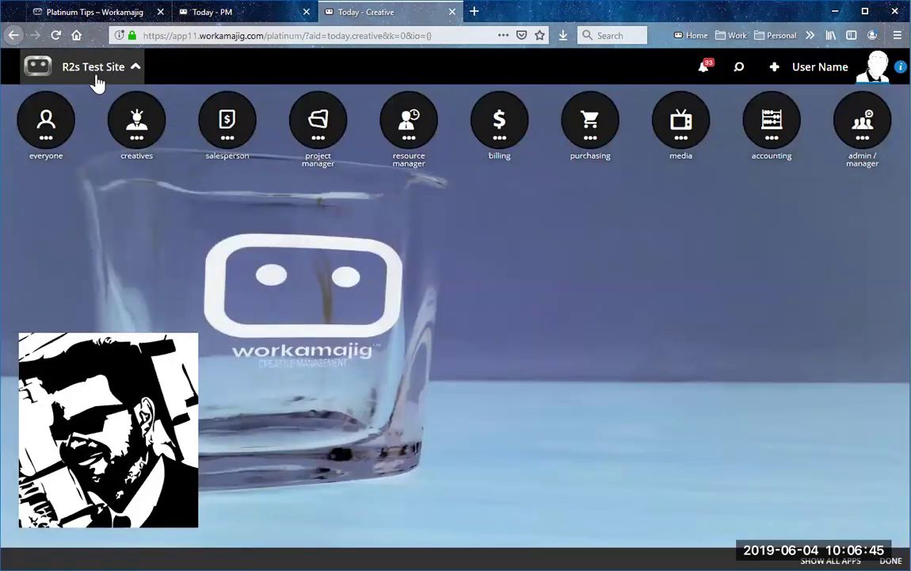
pyautogui.click(317, 121)
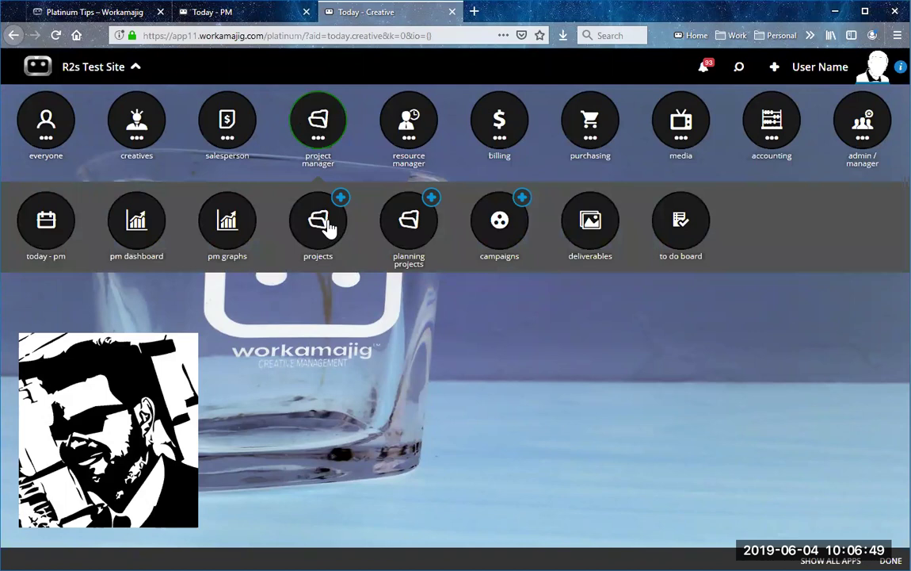
pyautogui.click(321, 222)
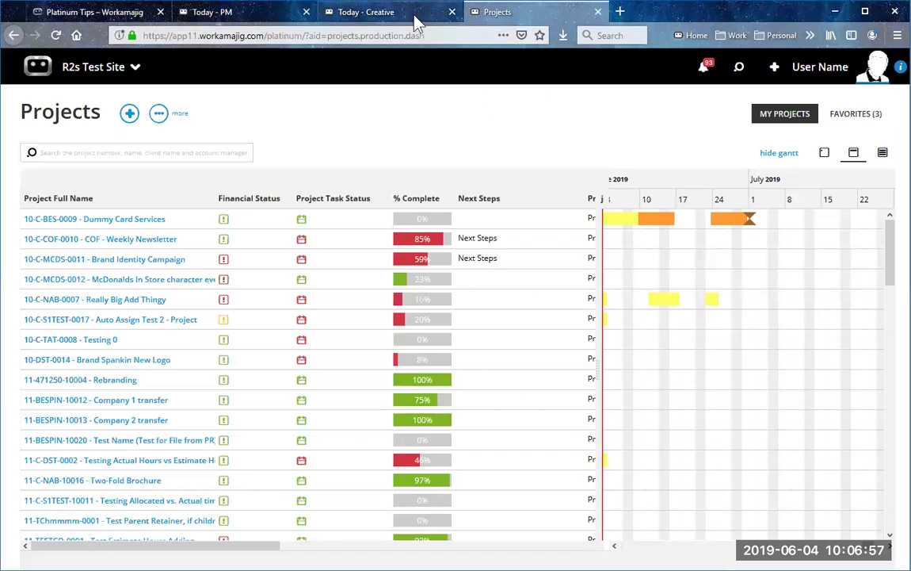
# Step: Cycle through the Today - PM, Today - Creatives and Projects tabs, then open the browser menu
pyautogui.click(252, 18)
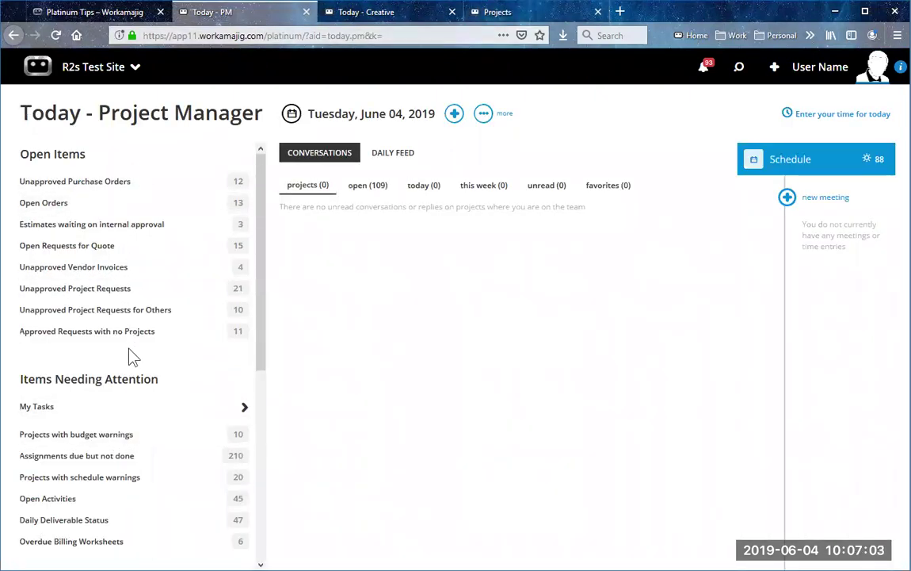
pyautogui.click(391, 14)
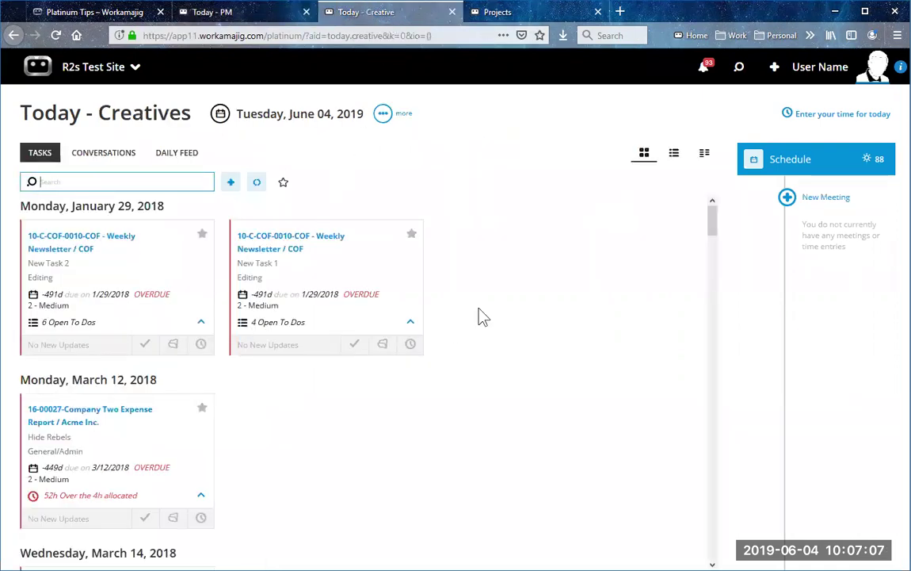
pyautogui.click(515, 14)
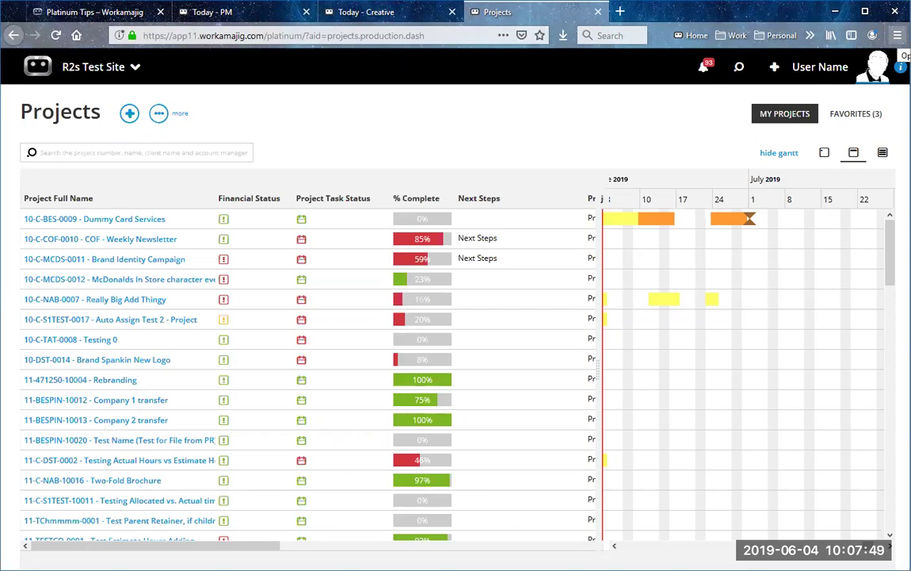
pyautogui.click(897, 35)
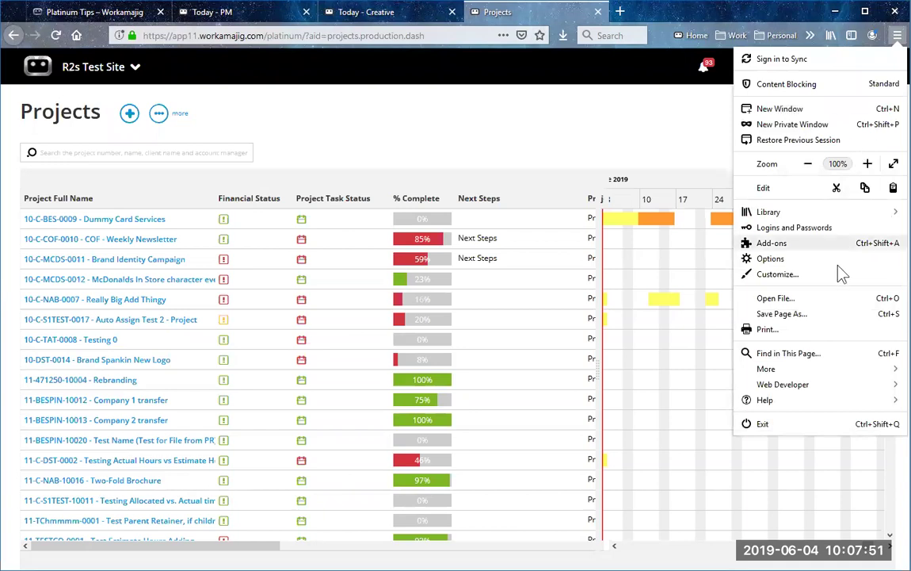
pyautogui.click(798, 262)
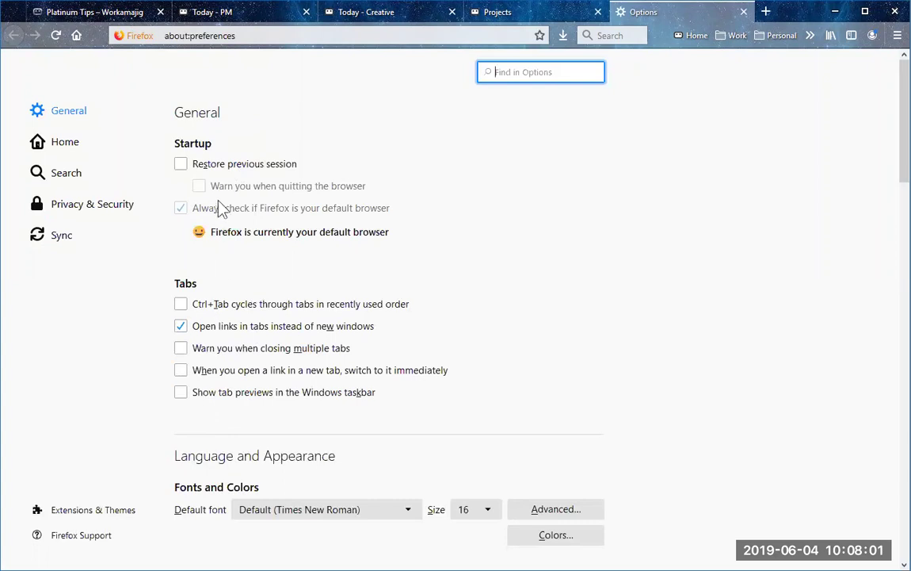
pyautogui.scroll(-5, 176, 259)
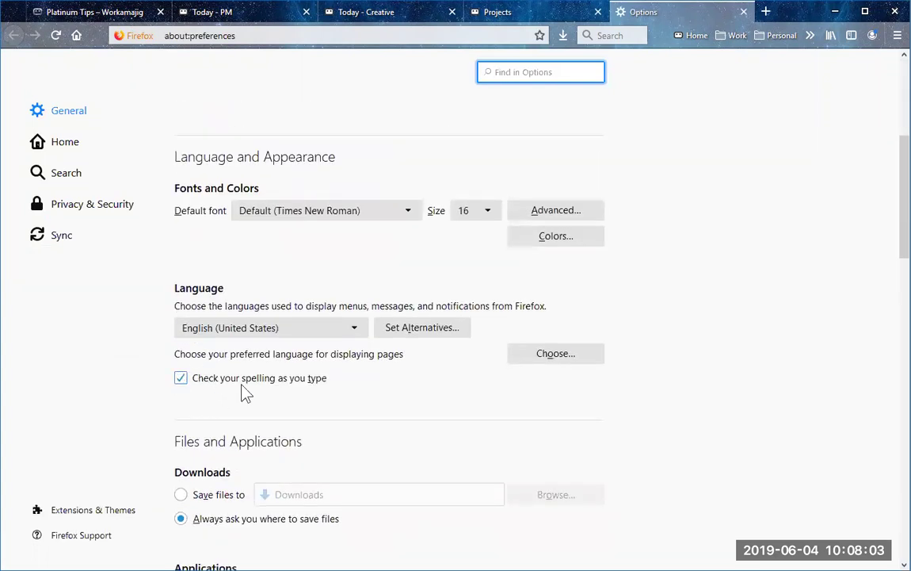
pyautogui.scroll(-10, 198, 346)
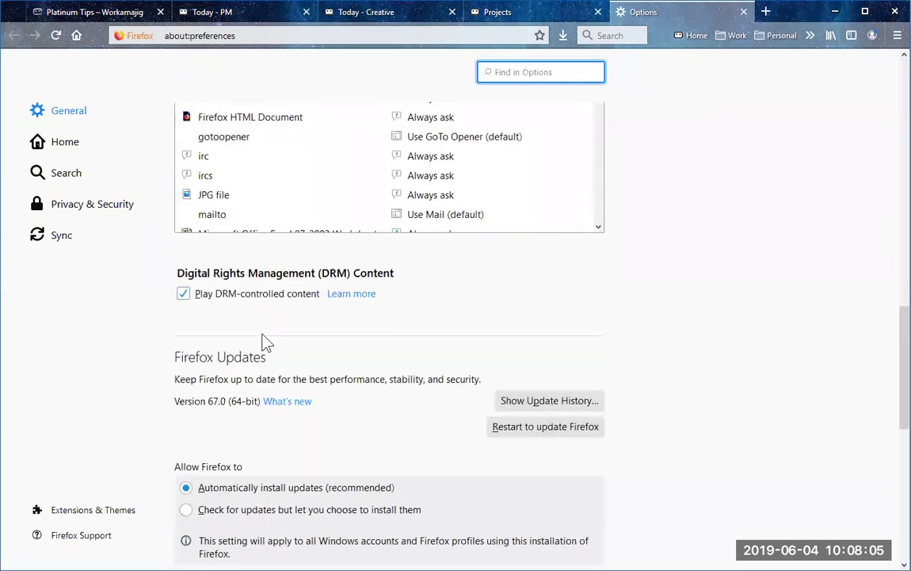
pyautogui.scroll(-4, 264, 341)
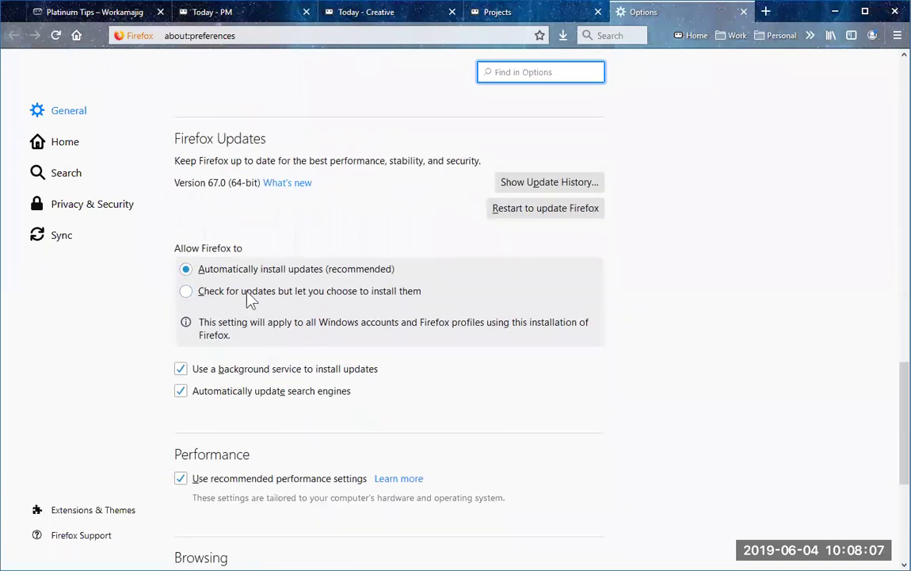
pyautogui.scroll(-5, 297, 310)
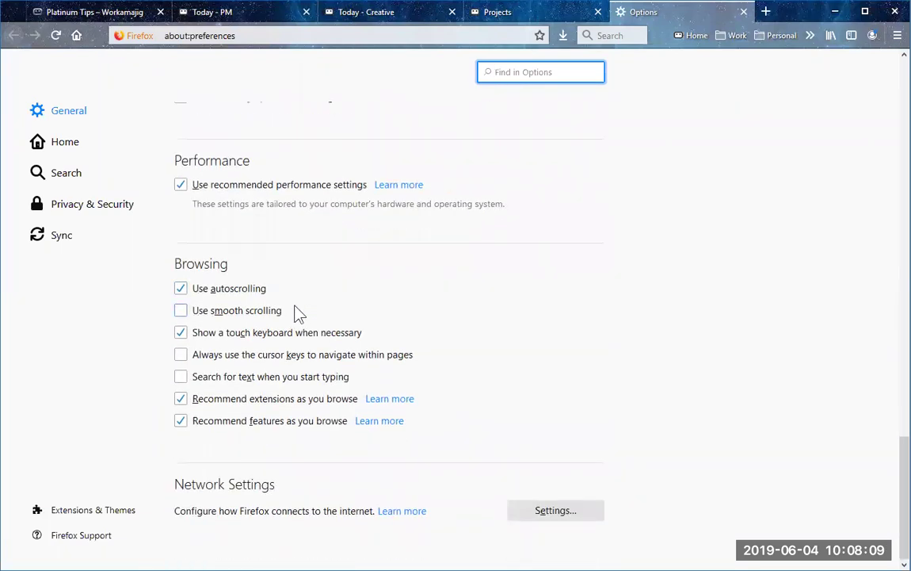
pyautogui.click(67, 153)
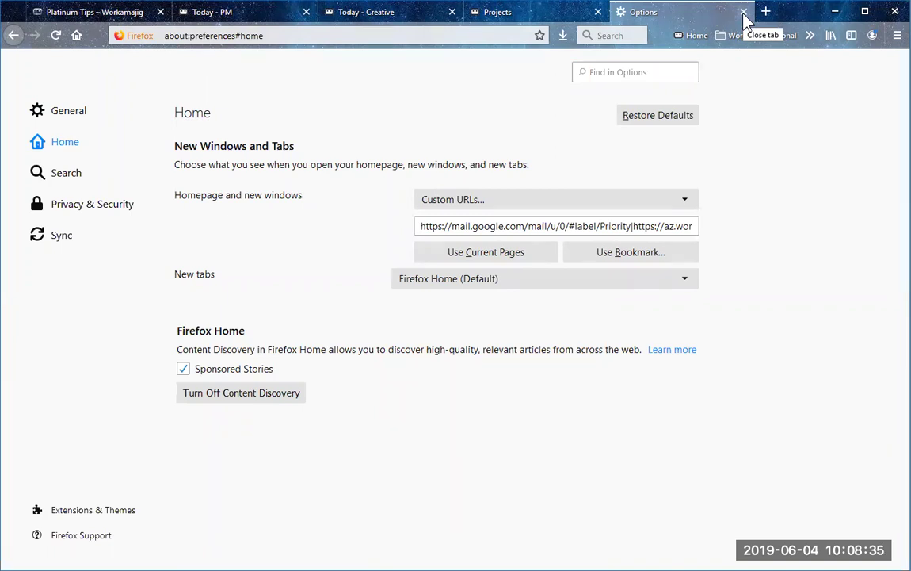
pyautogui.click(743, 12)
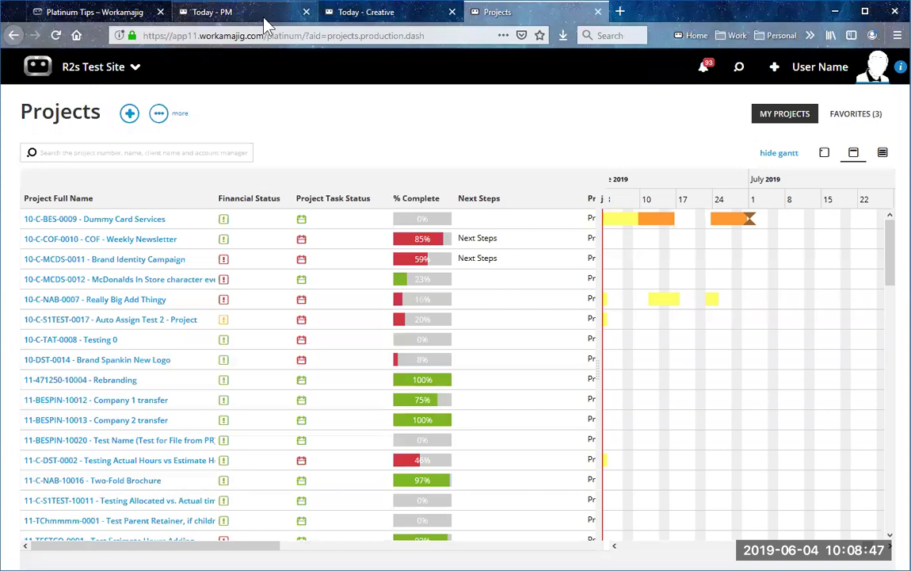
# Step: Flip through the Today - PM, Today - Creative and Projects tabs, then show the launcher's admin/manager apps
pyautogui.click(230, 12)
pyautogui.click(394, 13)
pyautogui.click(498, 13)
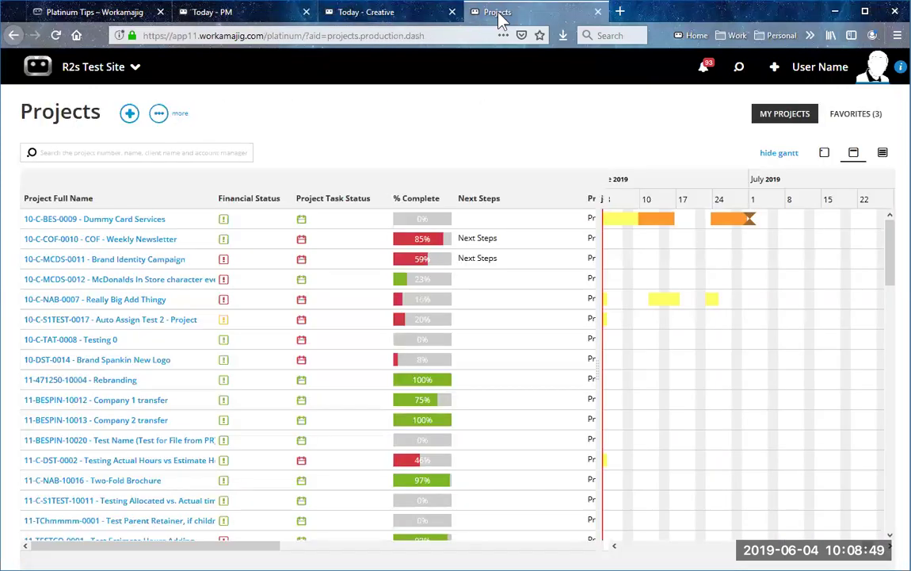
pyautogui.click(95, 69)
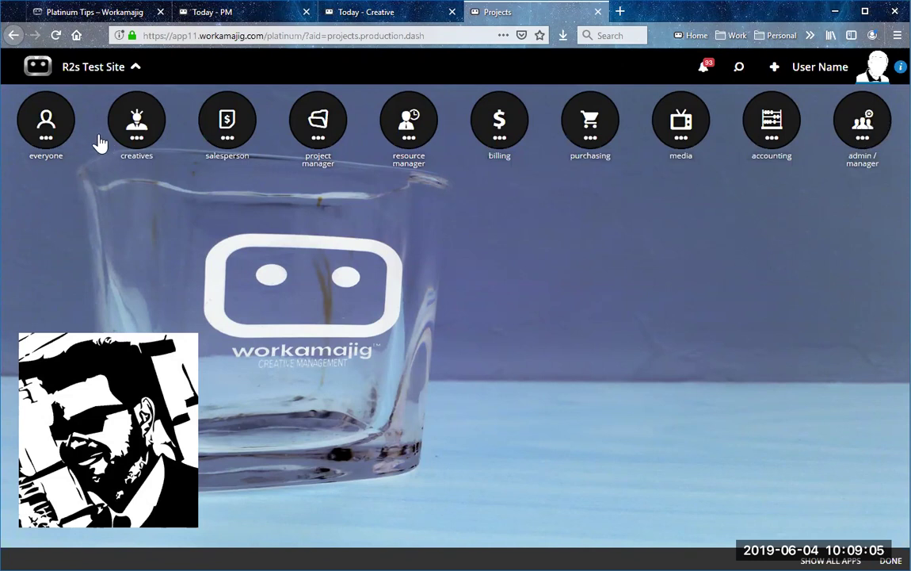
pyautogui.click(136, 133)
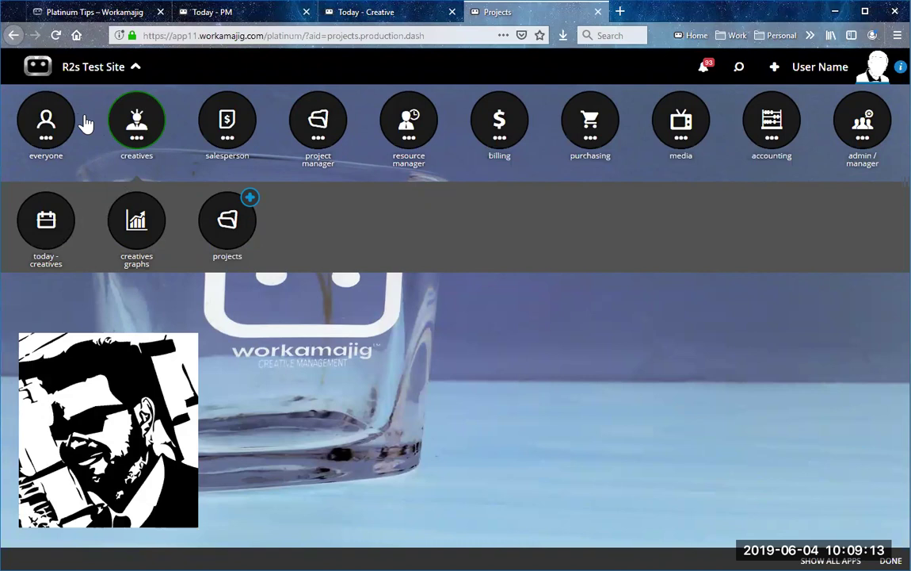
pyautogui.click(860, 134)
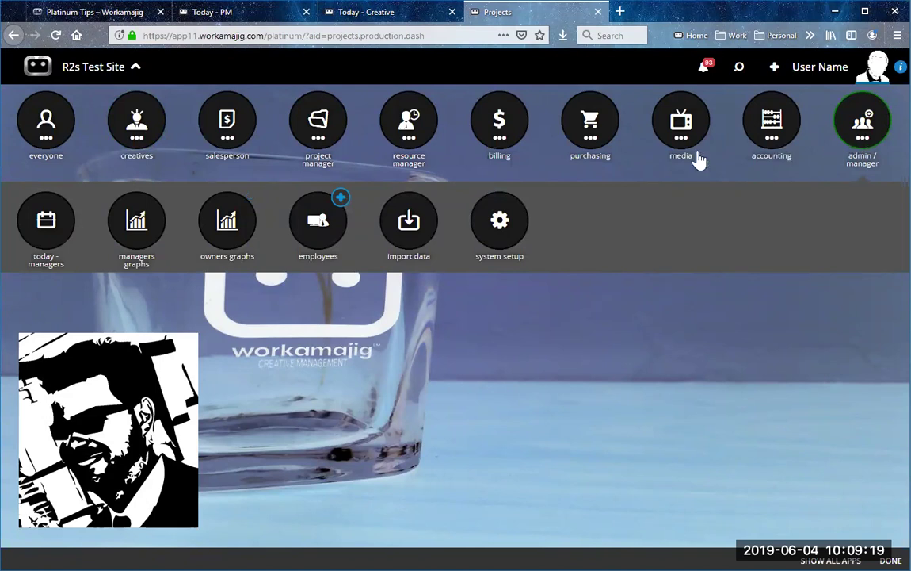
# Step: In System Setup, search 'custom men' and open the Creative/Production group's Custom Menu
pyautogui.click(513, 229)
pyautogui.write('custom men')
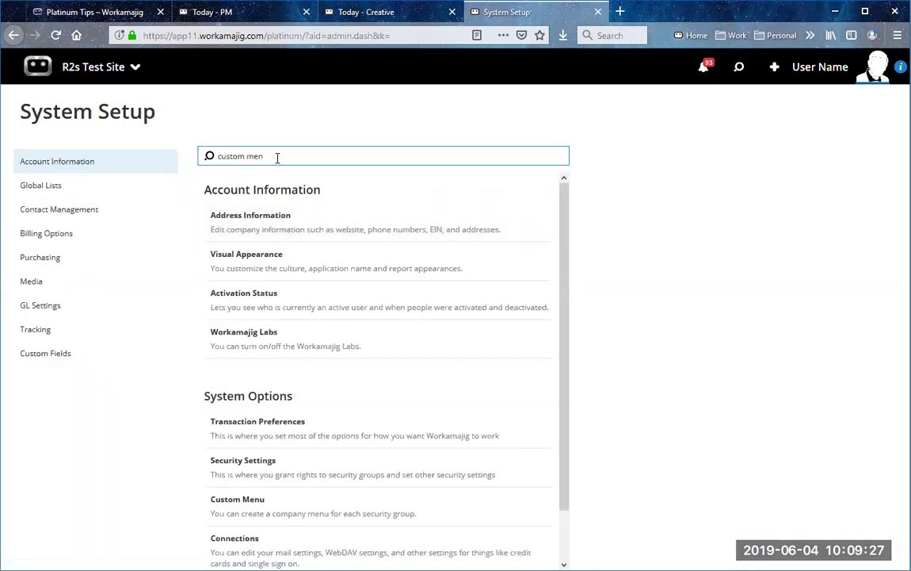
pyautogui.click(271, 219)
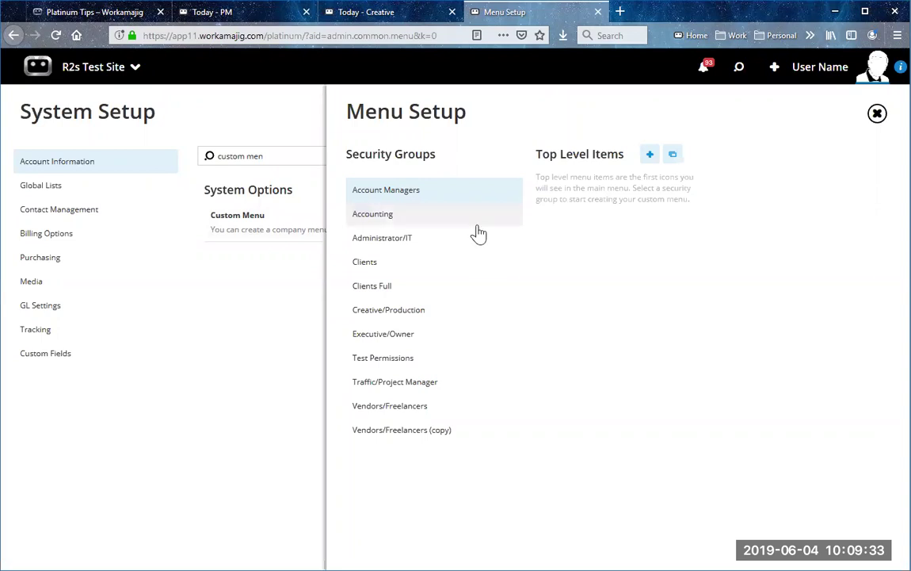
pyautogui.click(408, 314)
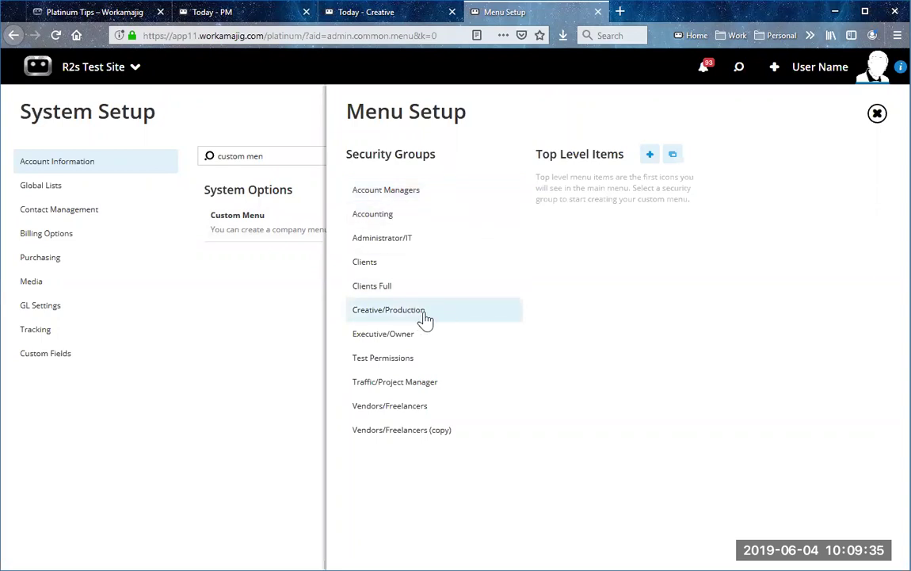
# Step: Add Today - Creatives and Projects as top-level menu items, then close Menu Setup
pyautogui.click(650, 157)
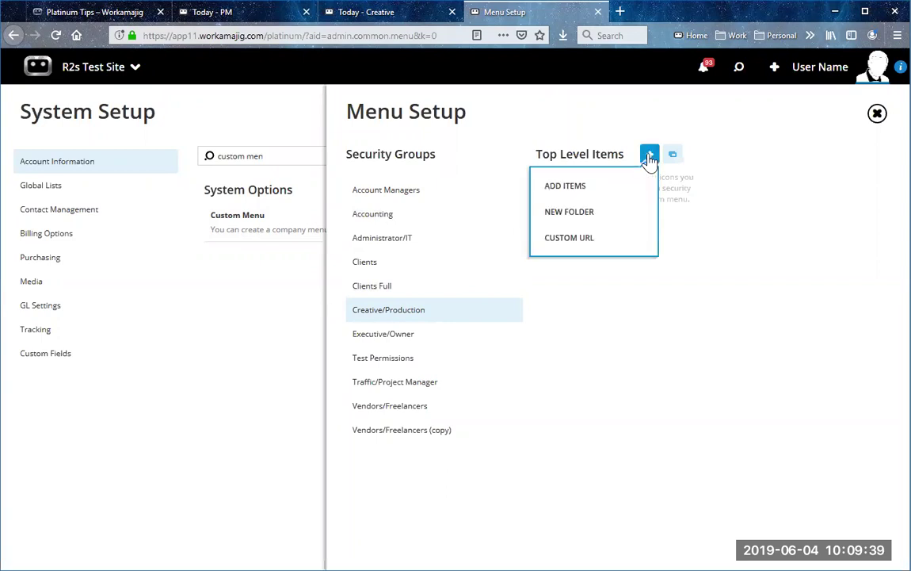
pyautogui.click(624, 185)
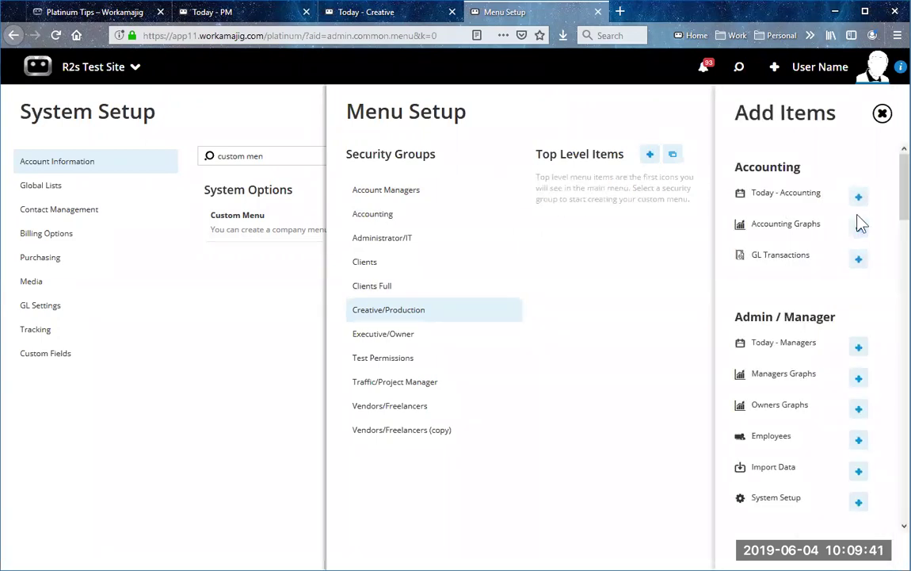
pyautogui.scroll(-3, 862, 314)
pyautogui.scroll(-2, 864, 315)
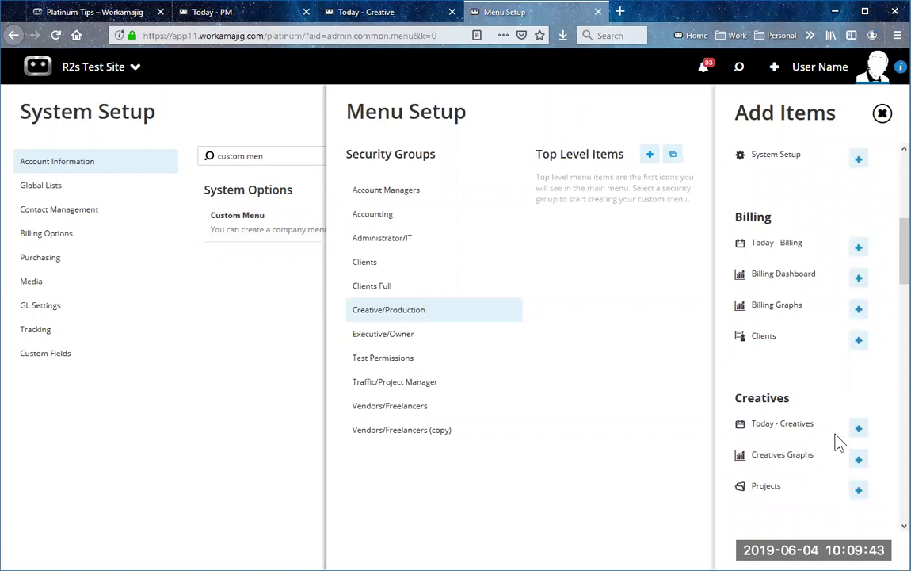
pyautogui.click(859, 430)
pyautogui.click(859, 490)
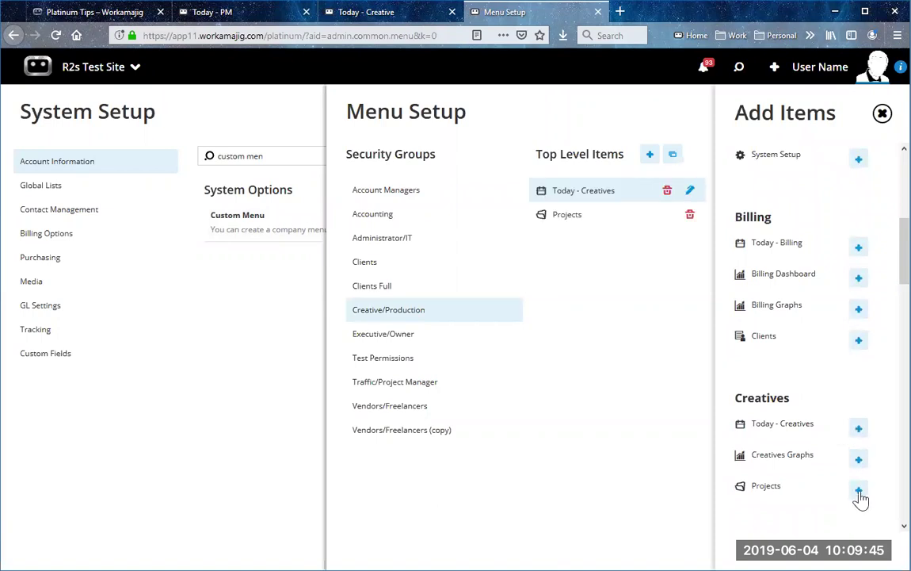
pyautogui.click(882, 113)
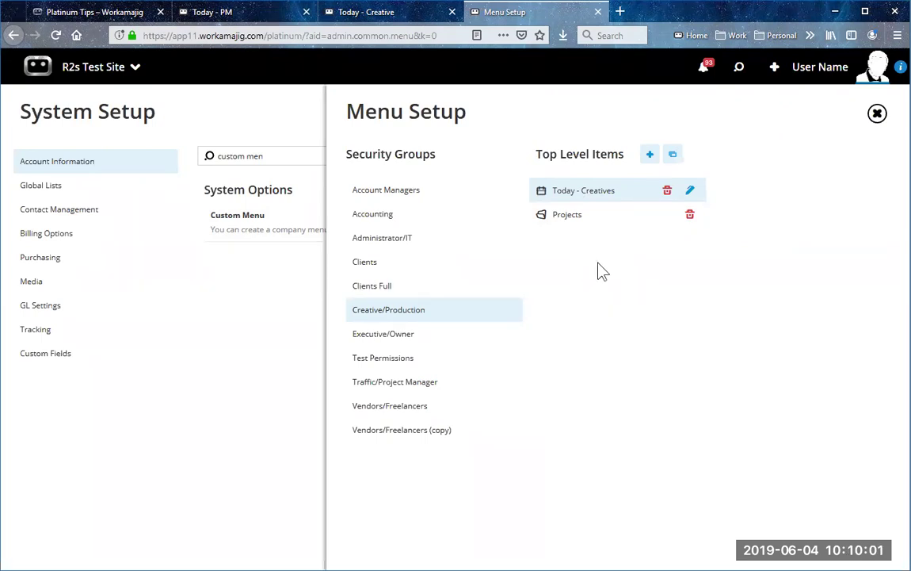
pyautogui.click(445, 194)
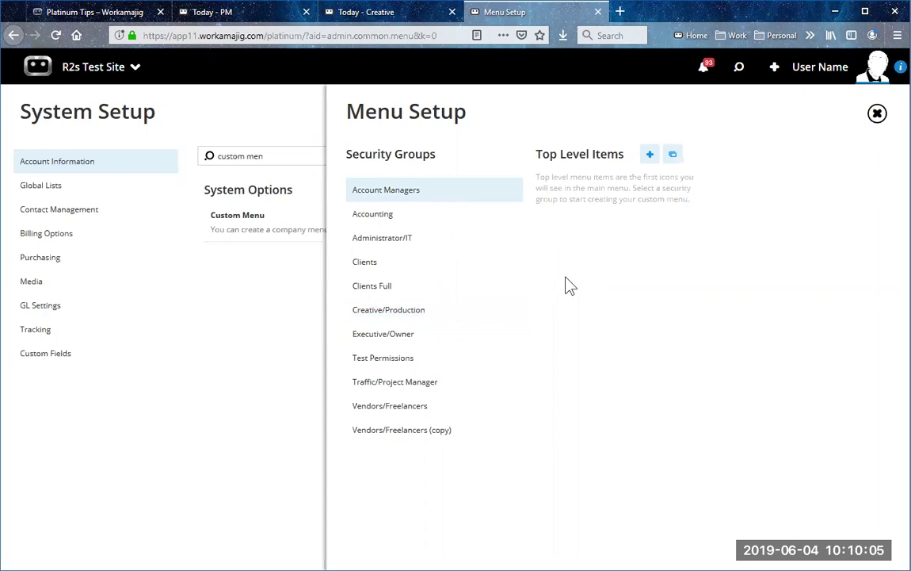
pyautogui.click(432, 314)
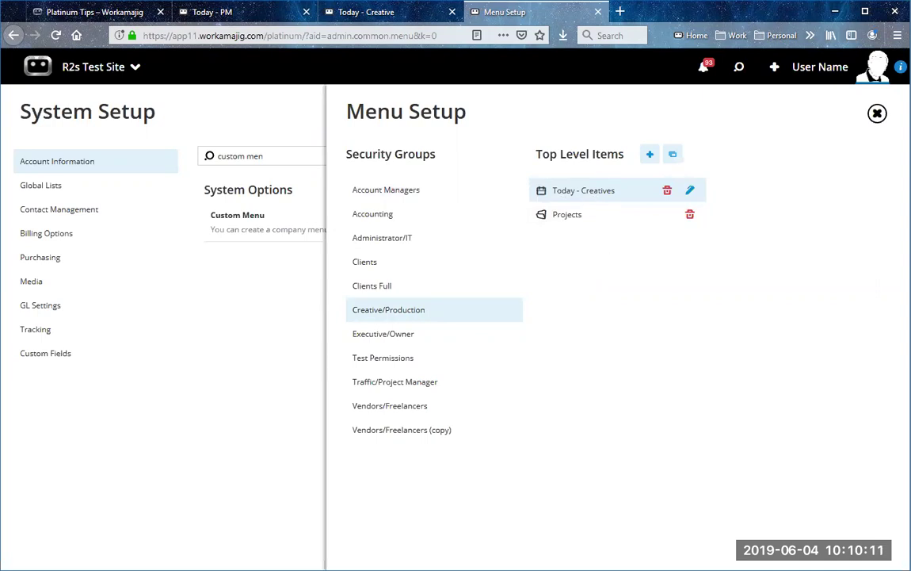
pyautogui.click(877, 113)
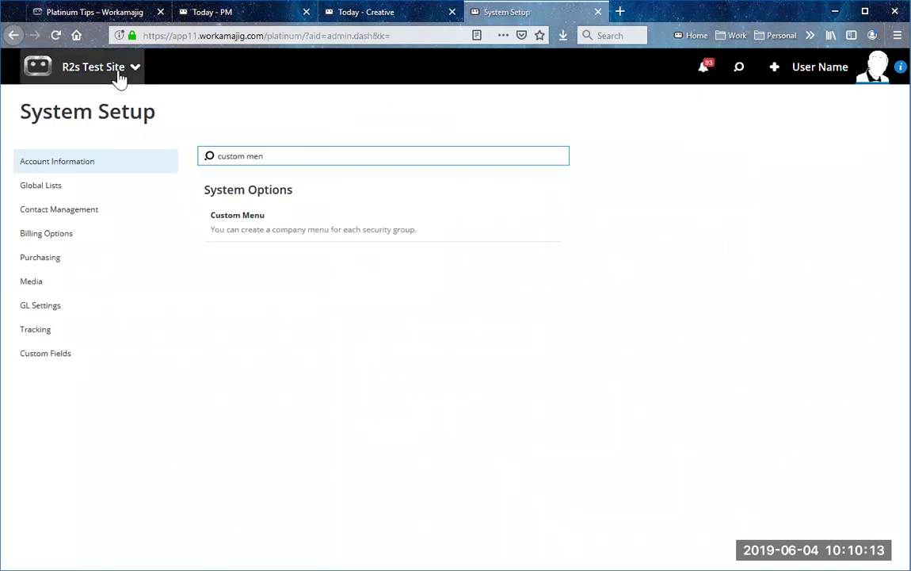
# Step: Toggle the app launcher, collapsing the admin/manager apps, then empty the System Setup search box
pyautogui.click(118, 73)
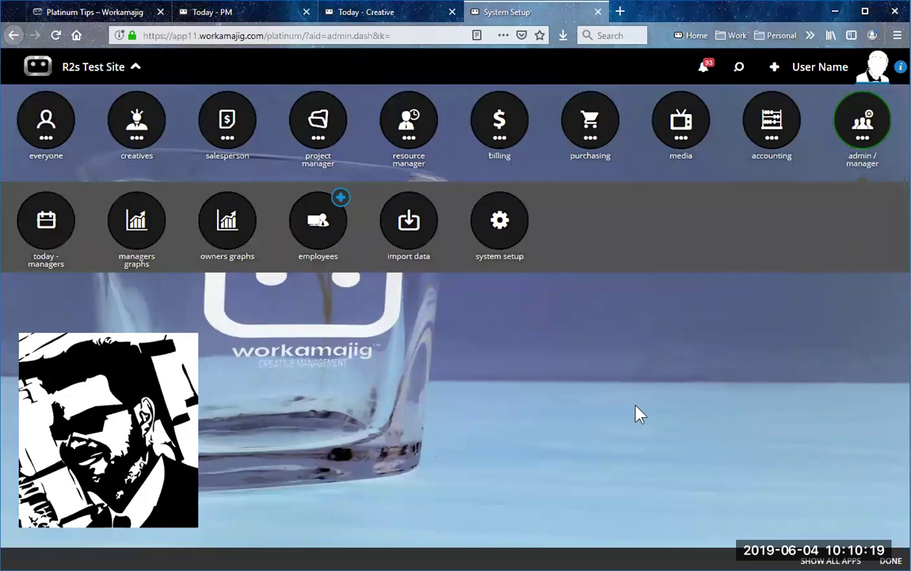
pyautogui.click(826, 560)
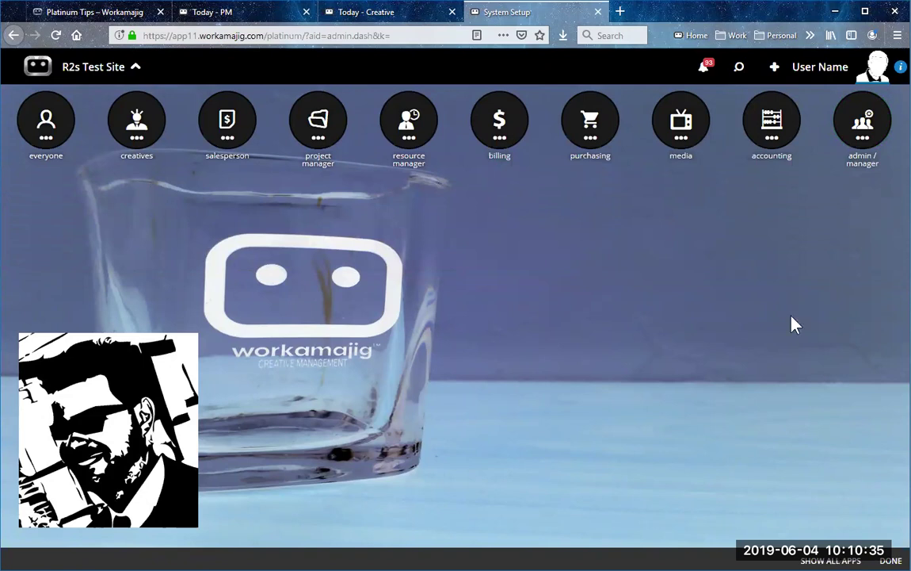
pyautogui.click(102, 71)
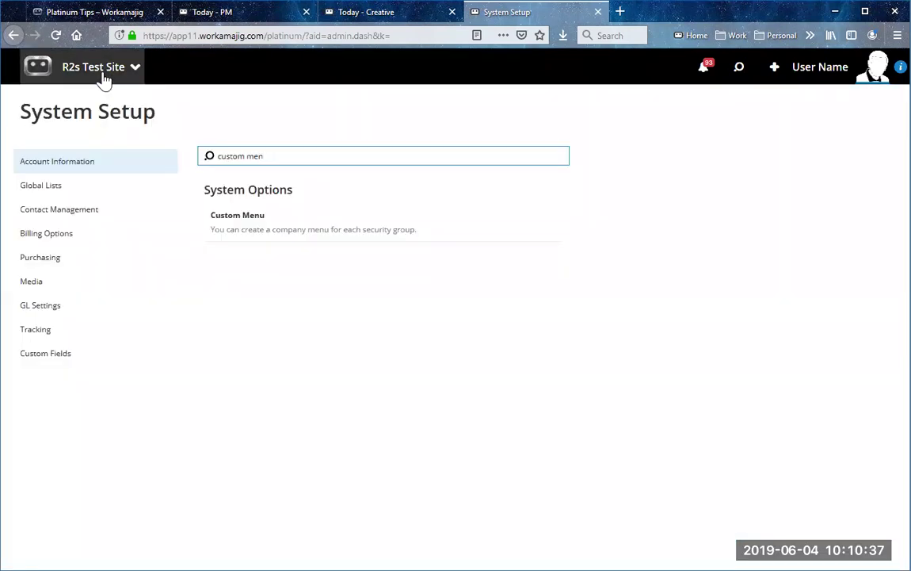
pyautogui.click(102, 74)
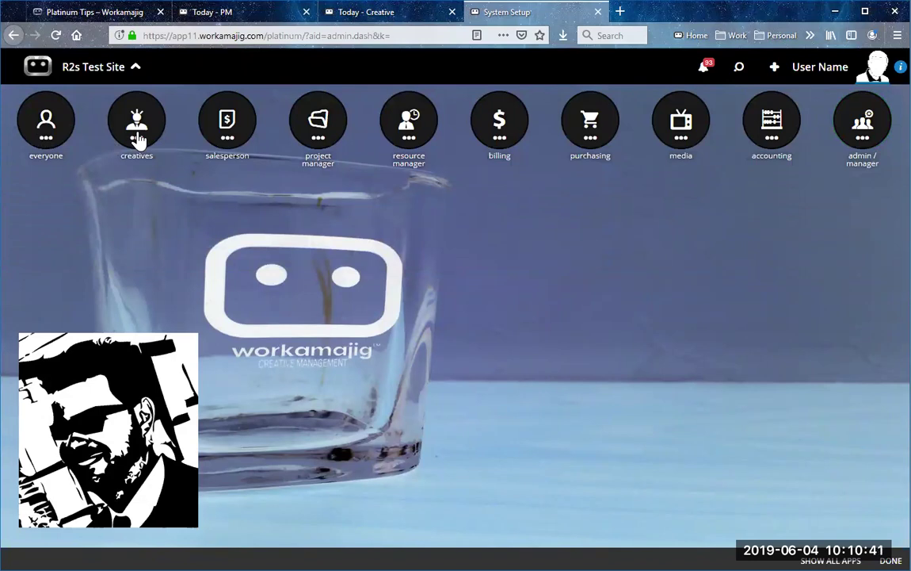
pyautogui.click(97, 73)
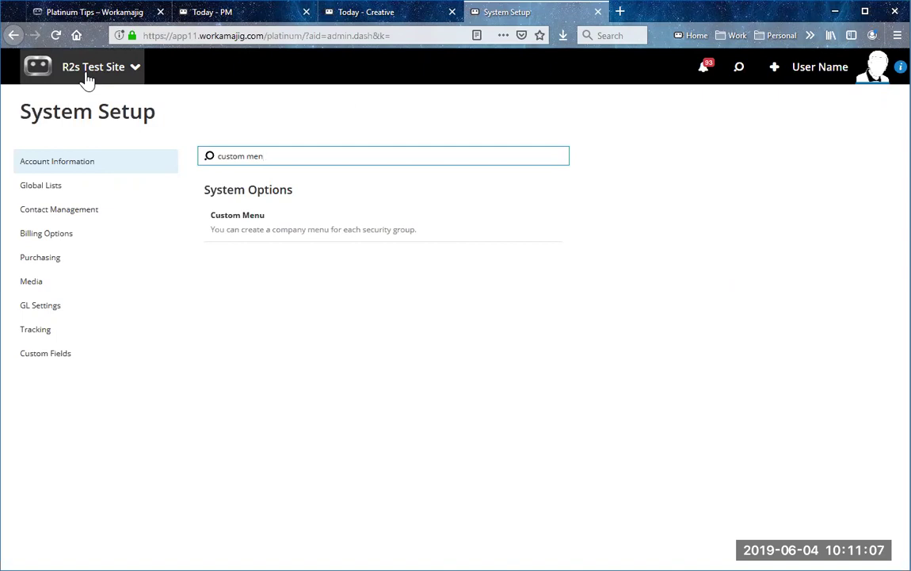
pyautogui.click(92, 166)
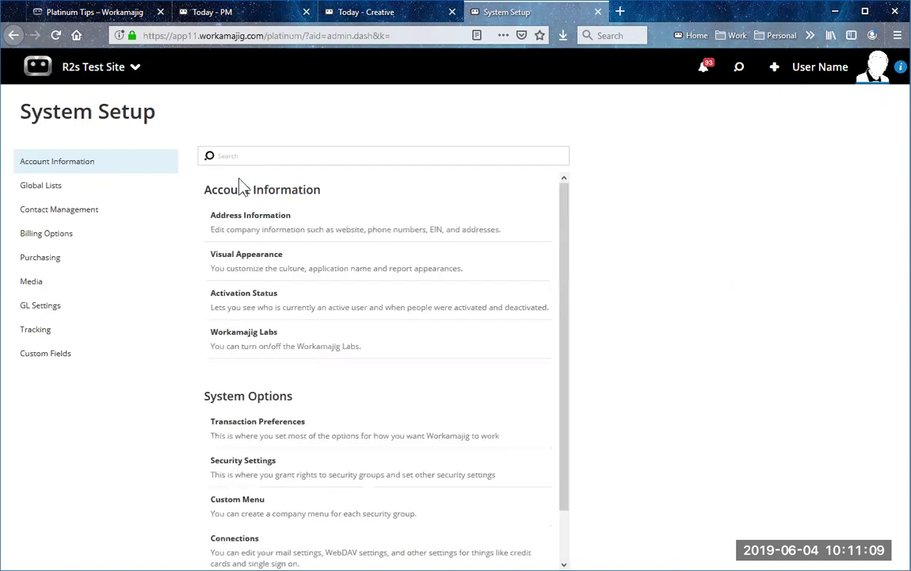
# Step: Check the application name in Visual Appearance settings, close them, and return to Today - PM
pyautogui.click(270, 264)
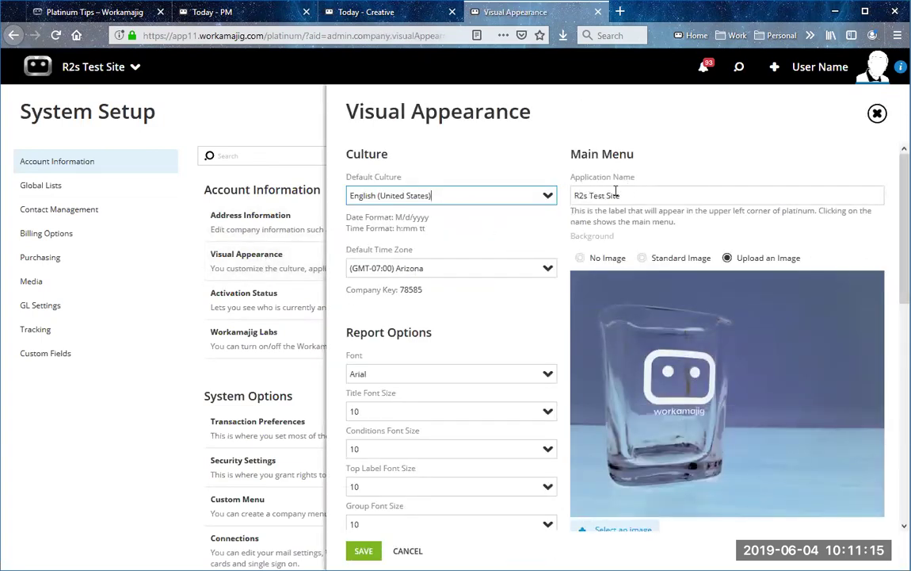
pyautogui.click(661, 190)
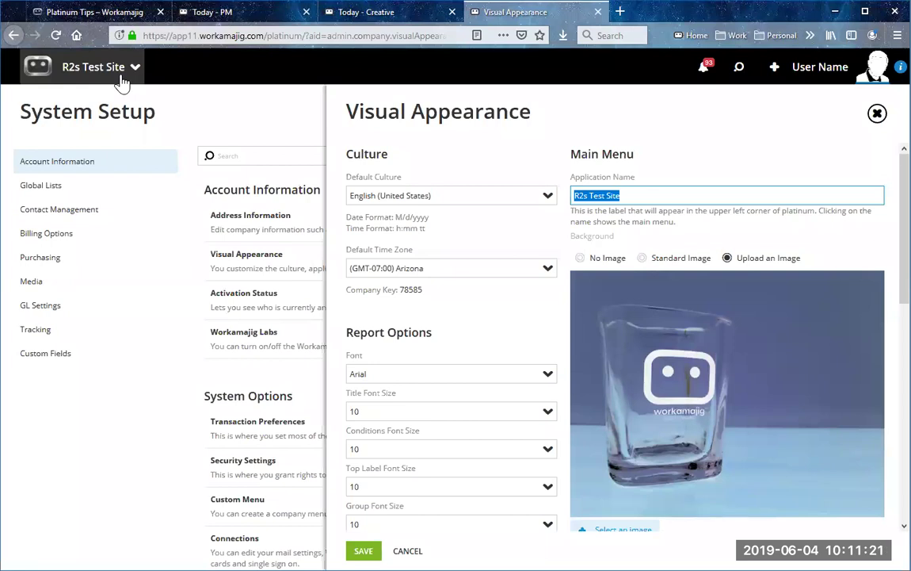
pyautogui.click(878, 115)
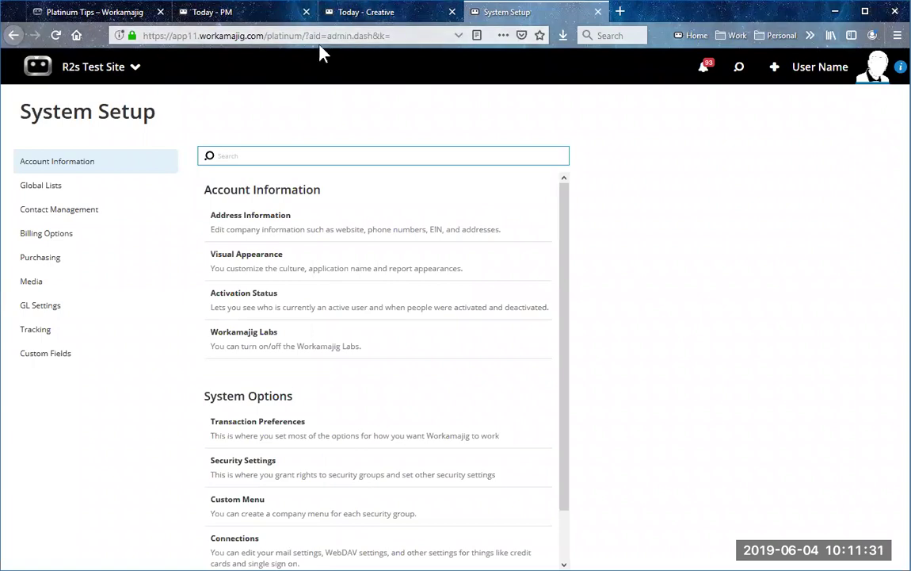
pyautogui.click(285, 19)
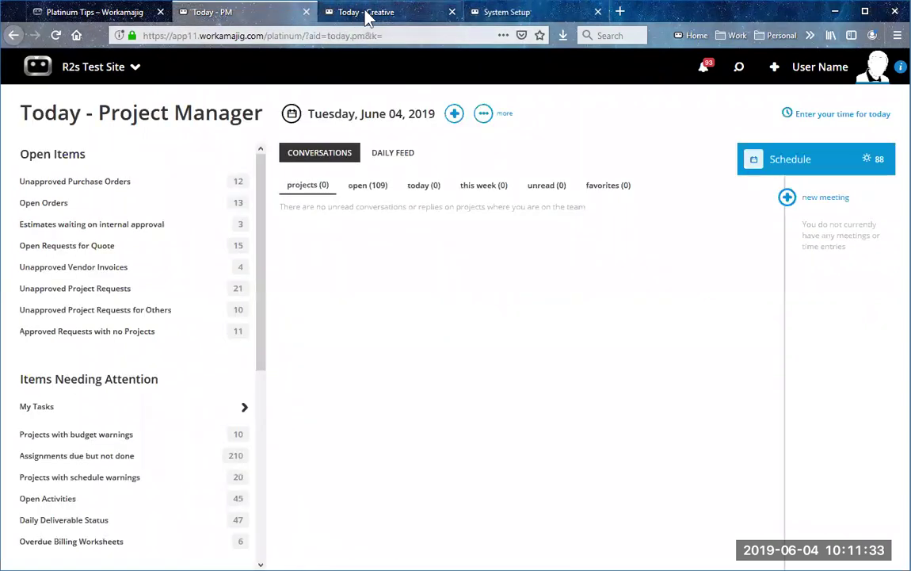
# Step: Switch to the Today - Creative browser tab
pyautogui.click(369, 18)
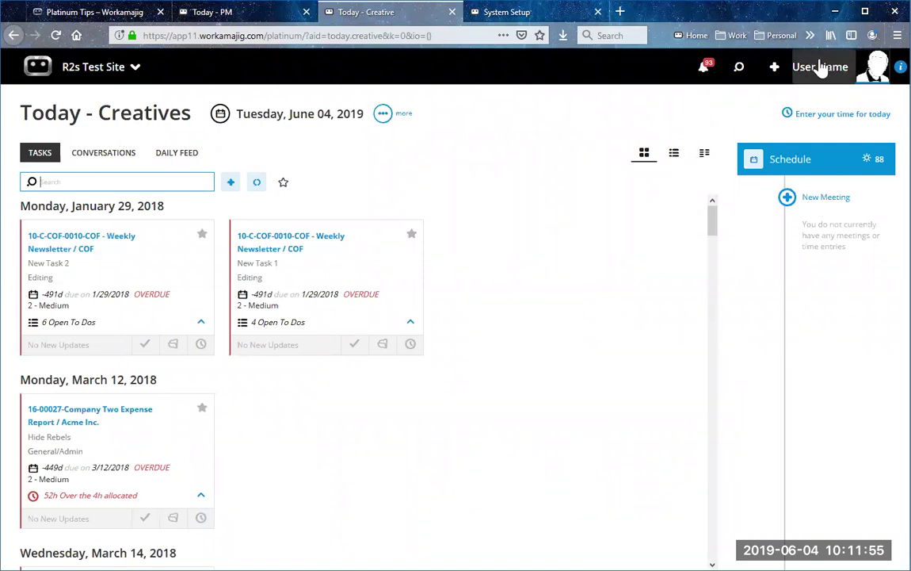
# Step: In My Settings, change the Default Page to Today - Creatives and close the settings
pyautogui.click(852, 70)
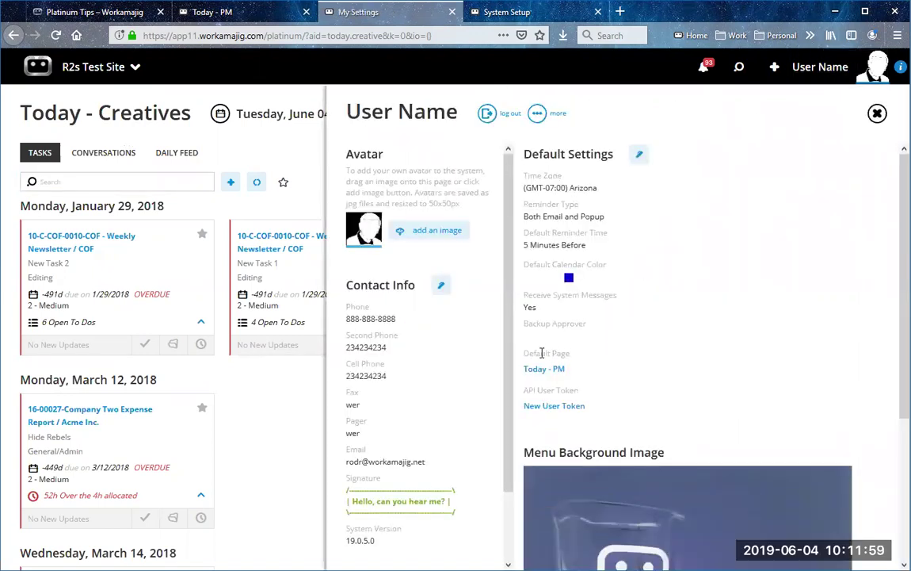
pyautogui.tripleClick(542, 353)
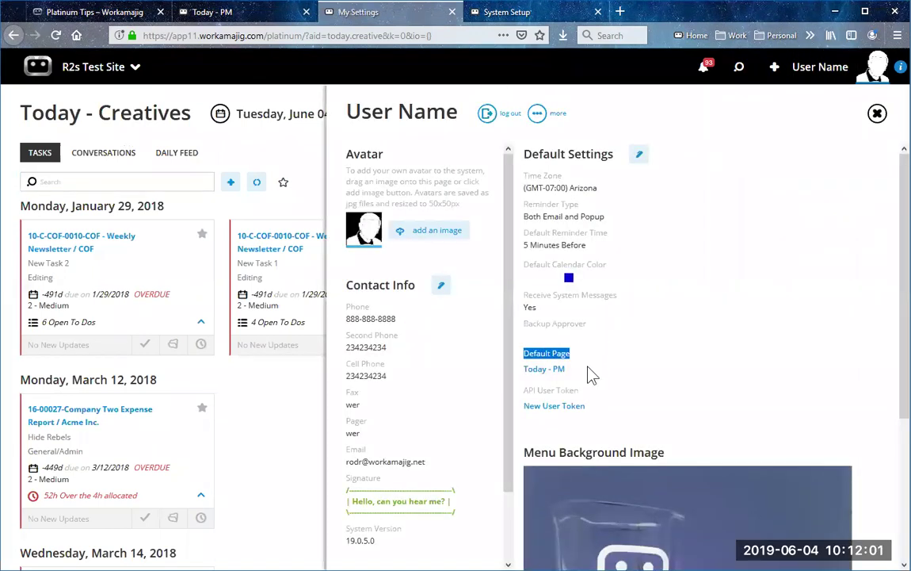
pyautogui.click(592, 376)
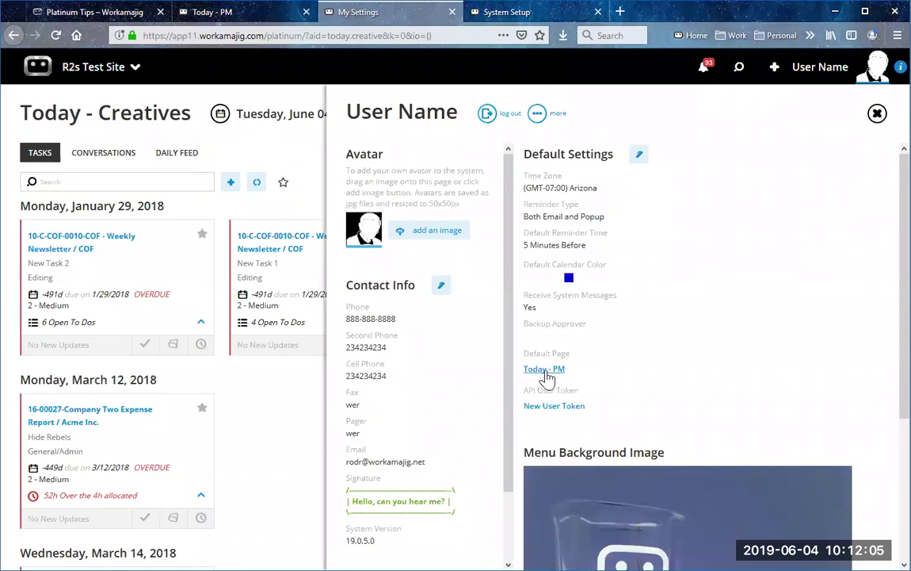
pyautogui.click(546, 370)
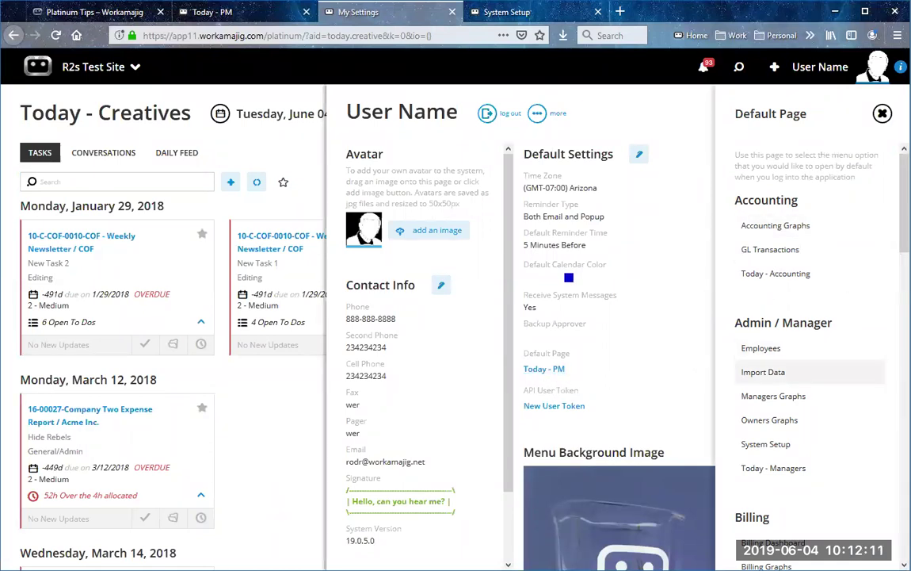
pyautogui.scroll(-4, 874, 366)
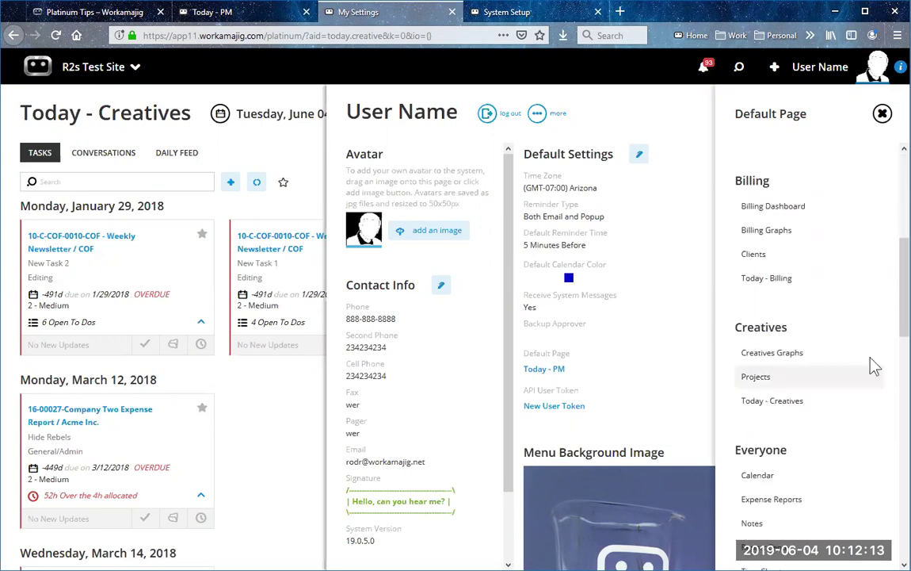
pyautogui.click(727, 401)
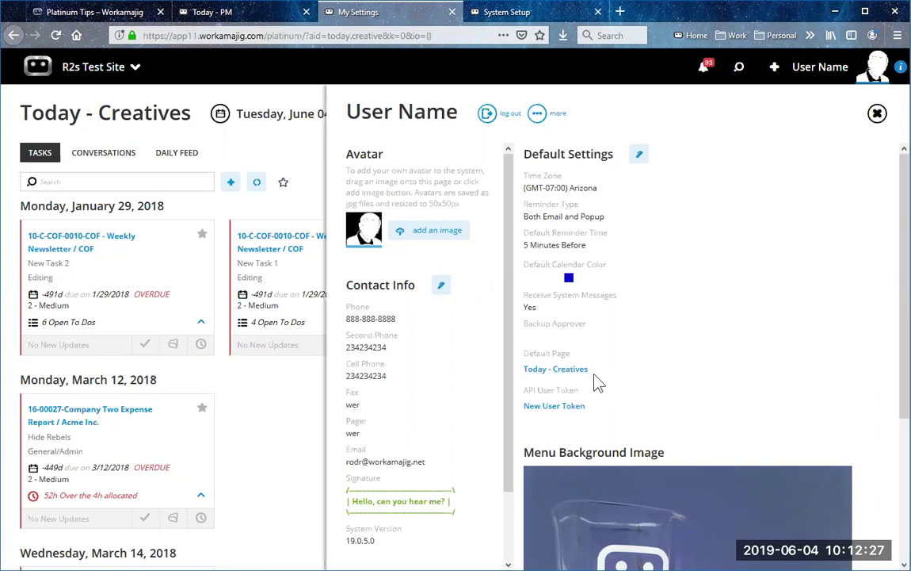
pyautogui.click(877, 113)
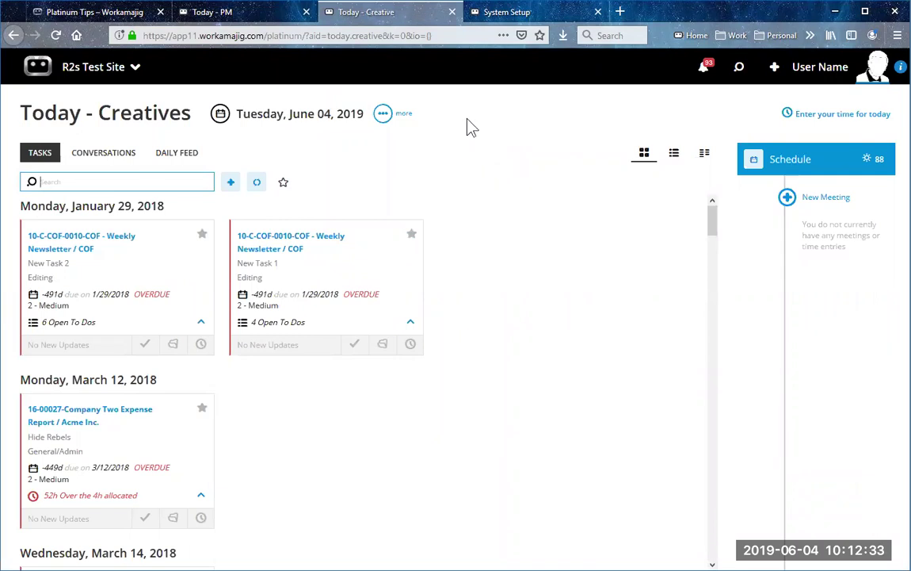
pyautogui.click(361, 35)
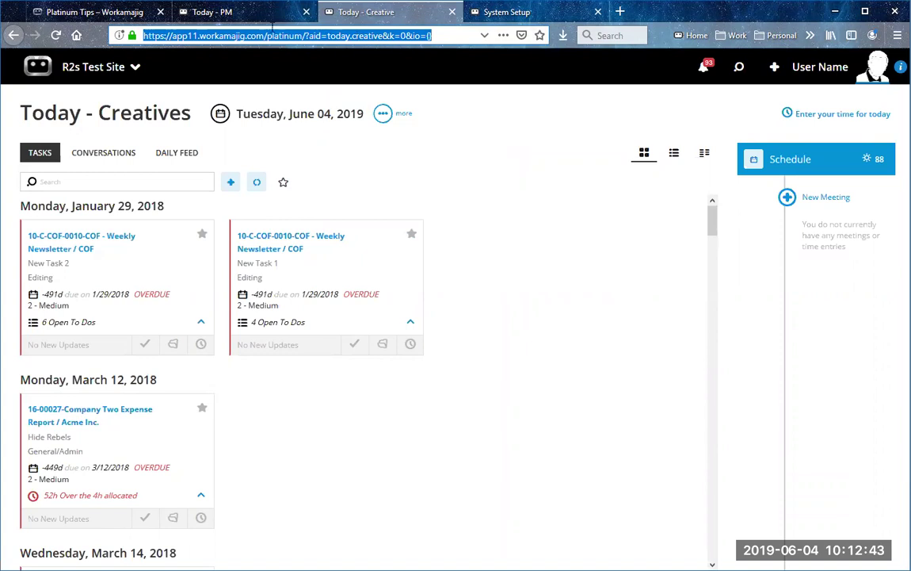
# Step: Return to the Today - PM tab and select its web address
pyautogui.click(238, 19)
pyautogui.click(328, 35)
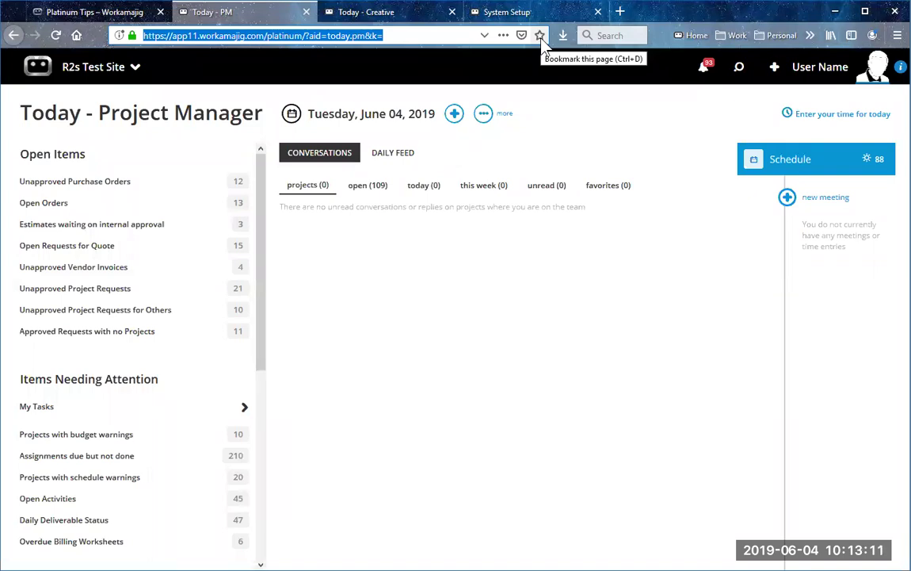
# Step: Open the Allocated Hours Data report from the Report Center's Other Reports and run it
pyautogui.click(124, 75)
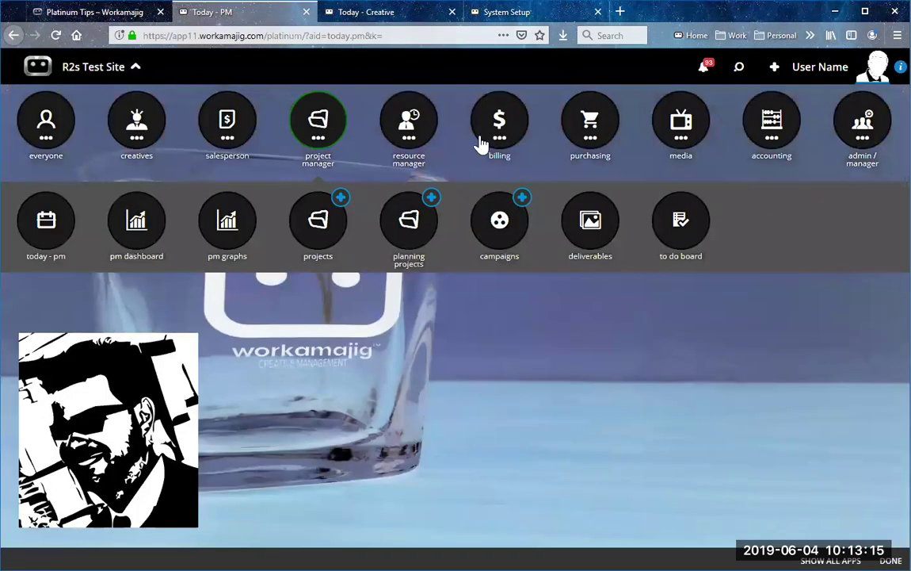
pyautogui.click(111, 73)
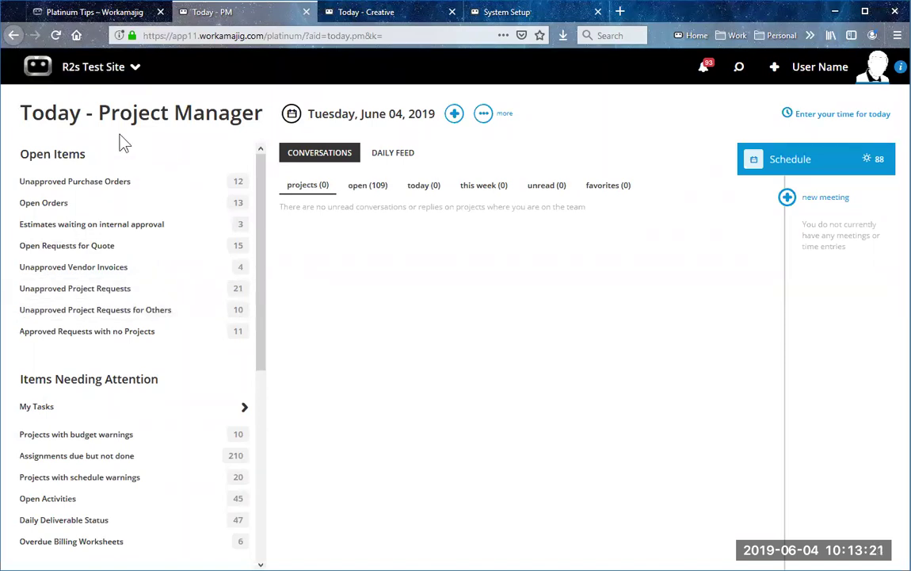
pyautogui.click(82, 69)
pyautogui.click(43, 119)
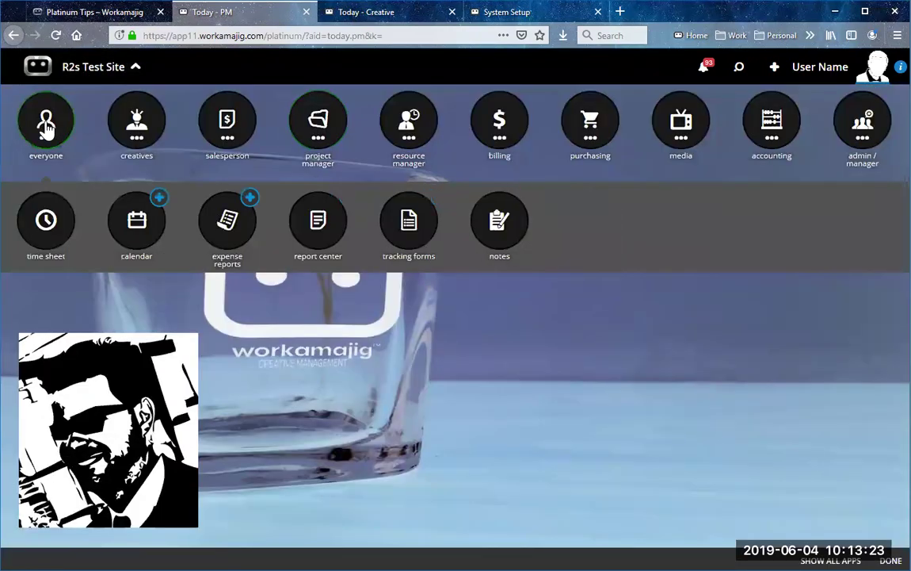
pyautogui.click(318, 230)
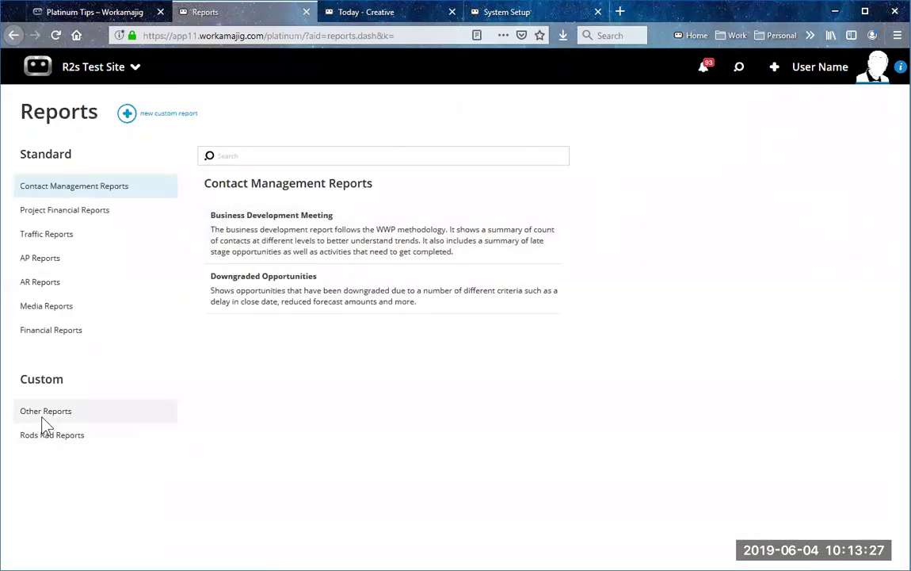
pyautogui.click(19, 413)
pyautogui.click(345, 283)
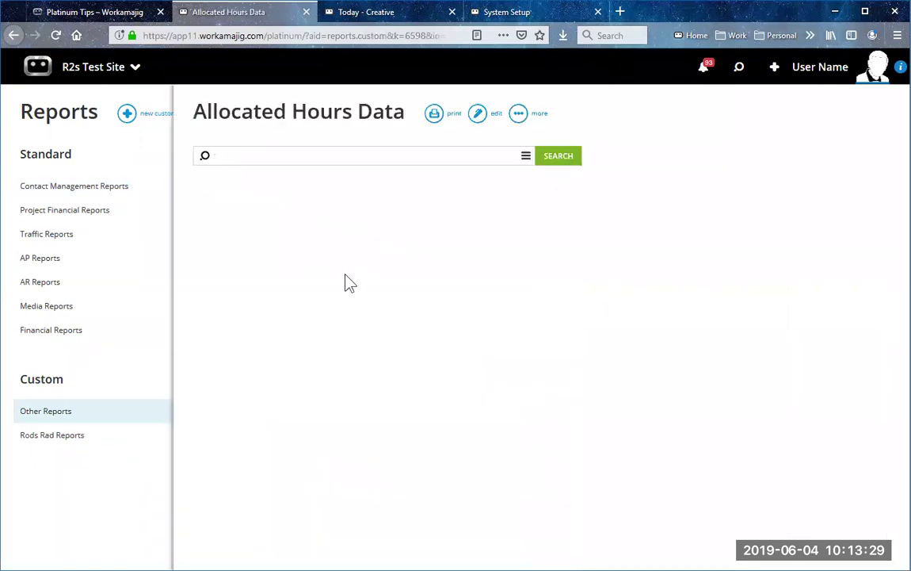
pyautogui.click(456, 158)
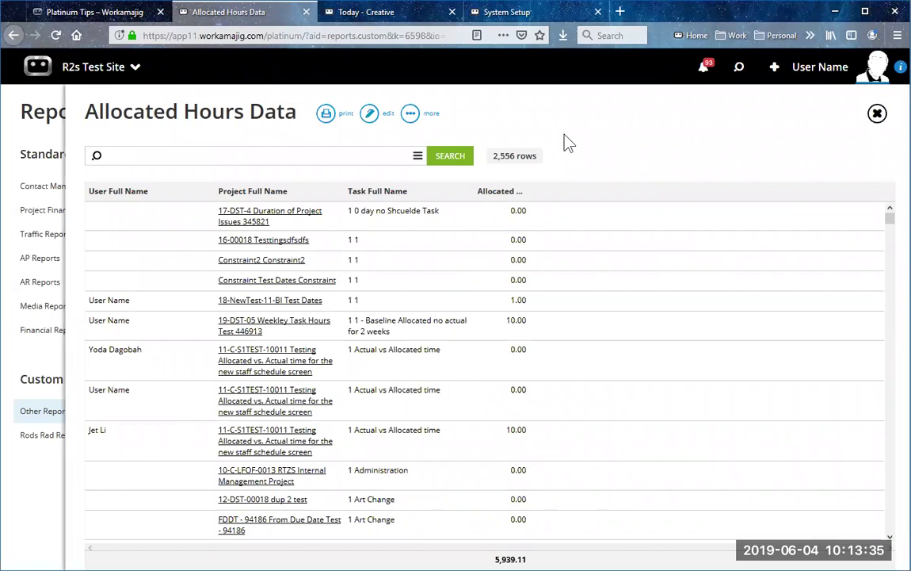
# Step: Enable 'Run this view when it is opened', memorize the view, then close and reopen the report
pyautogui.click(354, 36)
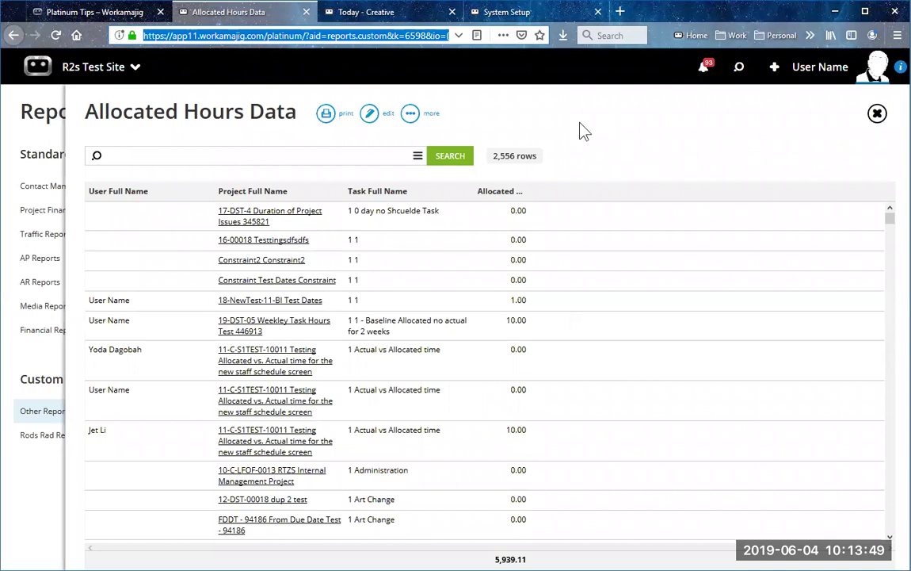
pyautogui.click(372, 117)
pyautogui.click(277, 168)
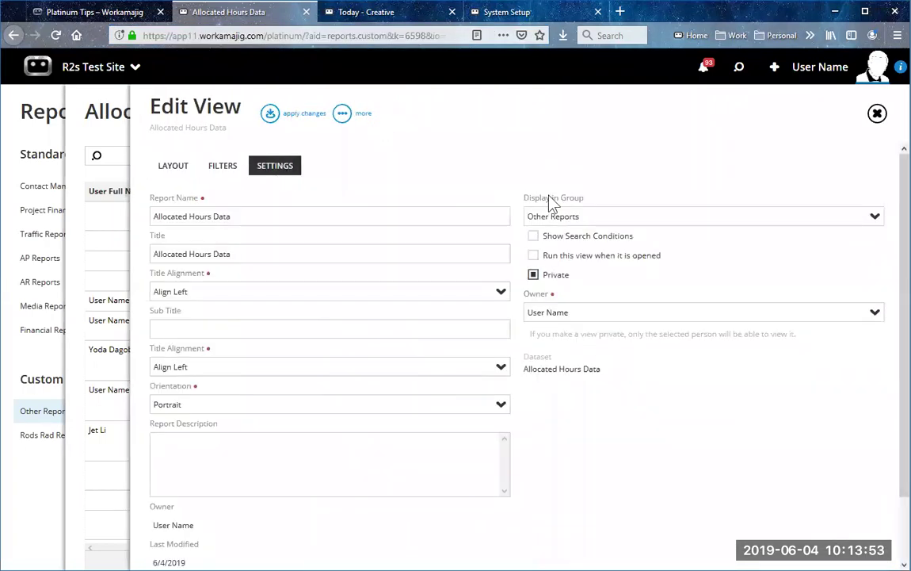
pyautogui.click(532, 256)
pyautogui.click(270, 114)
pyautogui.click(409, 118)
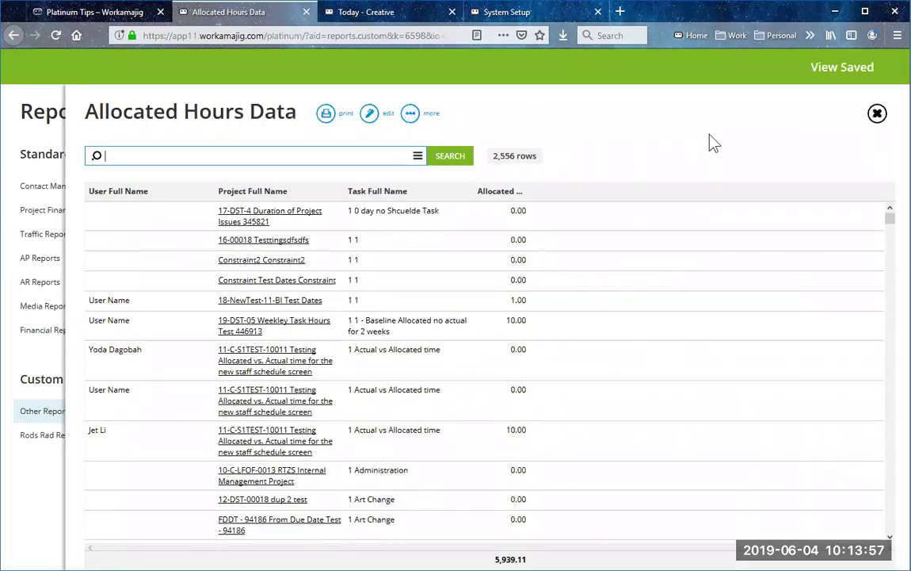
pyautogui.click(878, 115)
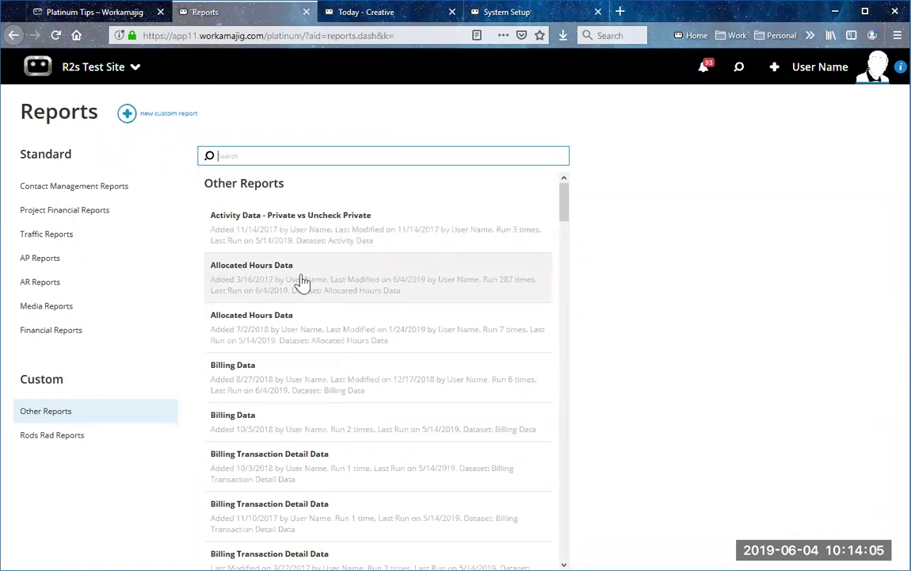
pyautogui.click(302, 281)
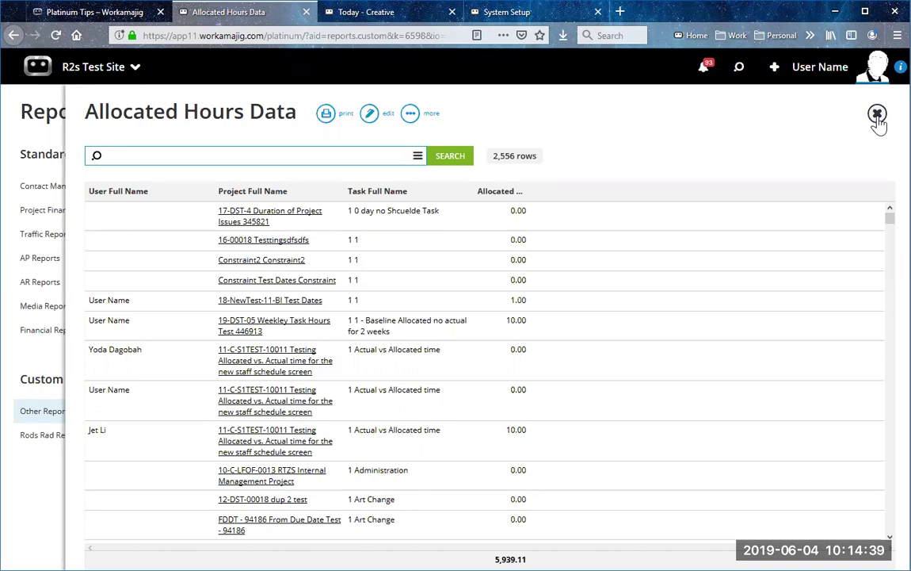
pyautogui.click(878, 115)
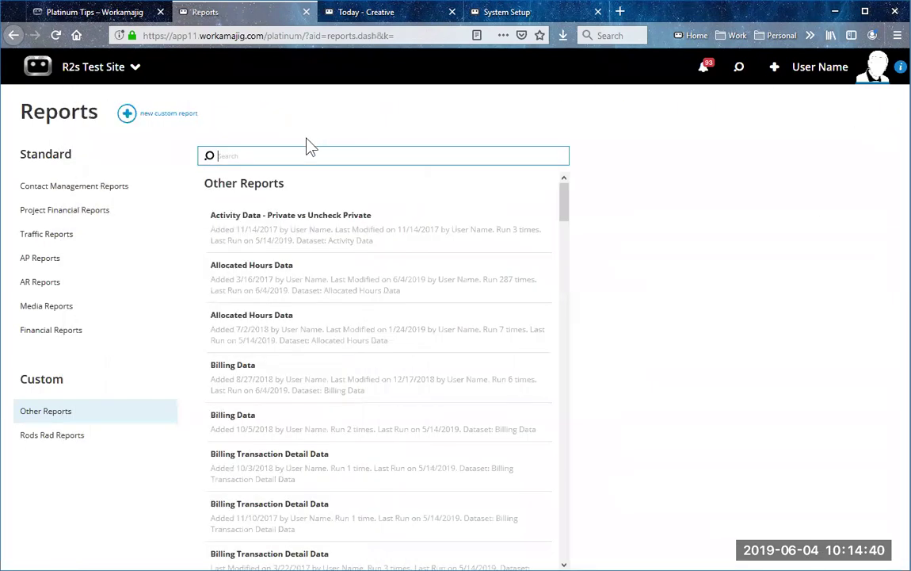
# Step: Read the Platinum Tips help article, then return to the System Setup page
pyautogui.click(95, 13)
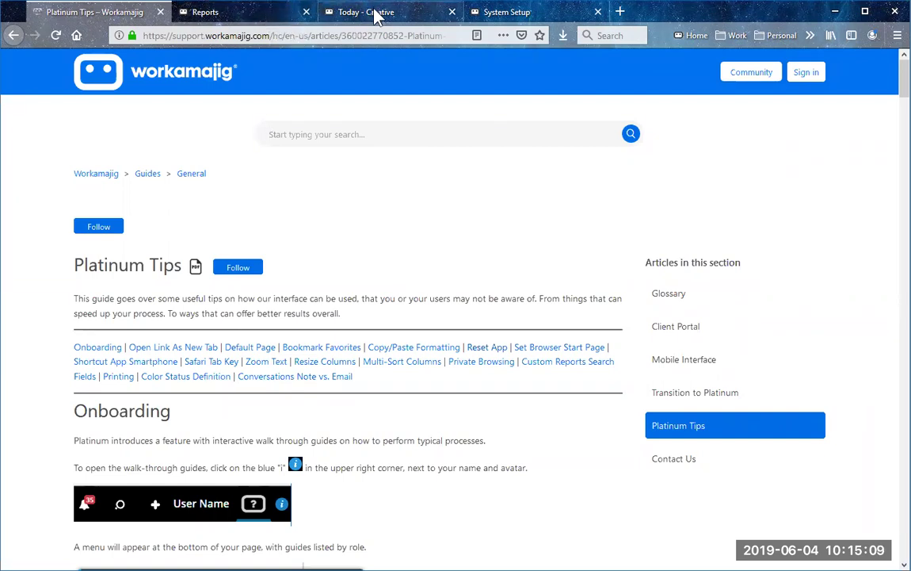
pyautogui.click(544, 17)
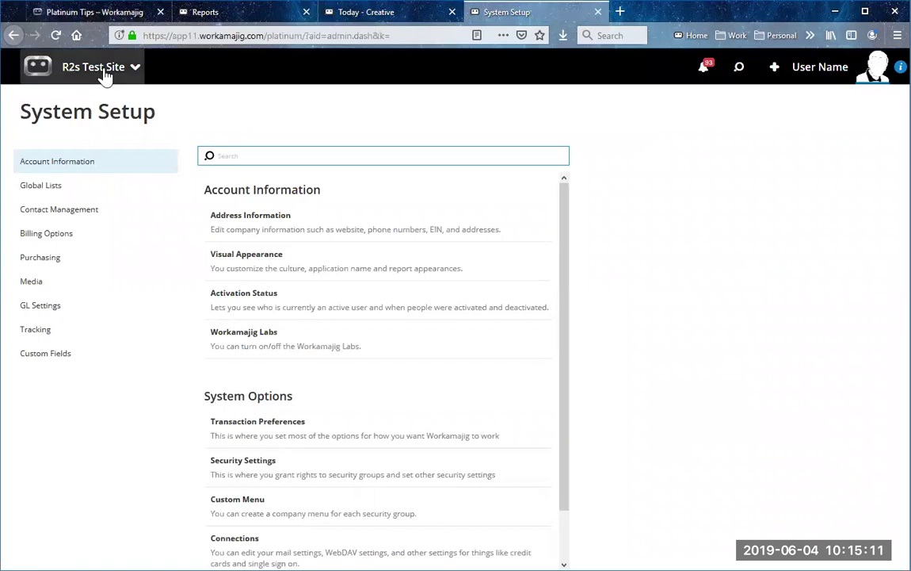
# Step: Open the 10-C-COF-0010 COF - Weekly Newsletter project and start a new conversation post
pyautogui.click(103, 72)
pyautogui.click(317, 121)
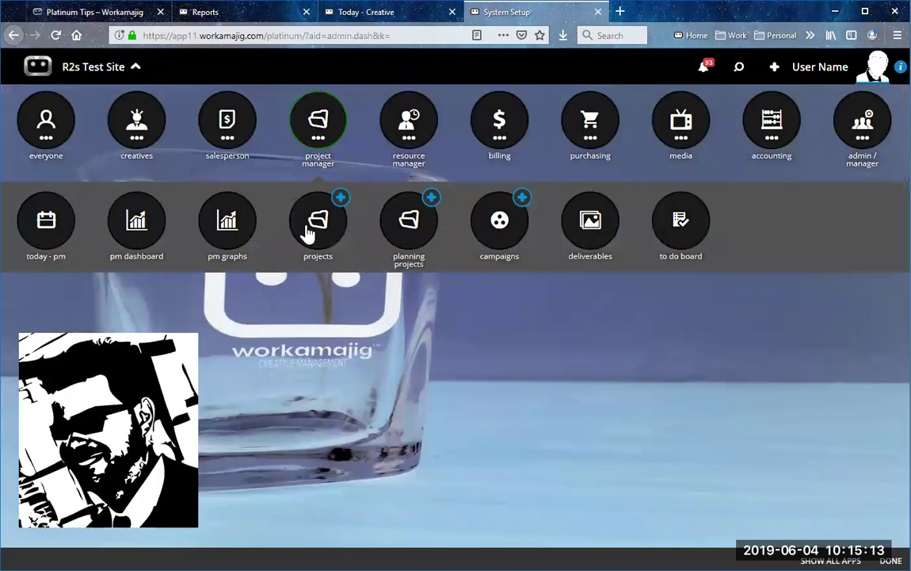
pyautogui.click(309, 224)
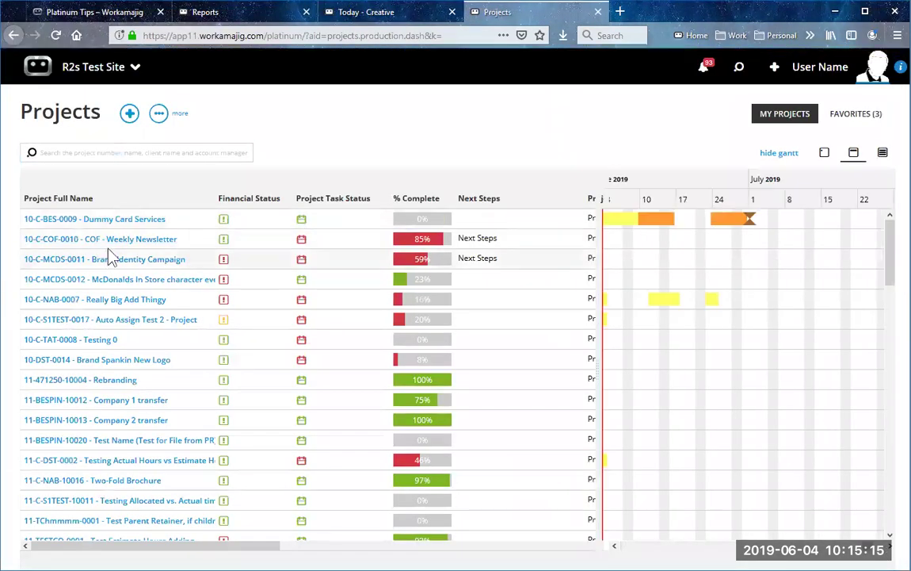
pyautogui.click(123, 242)
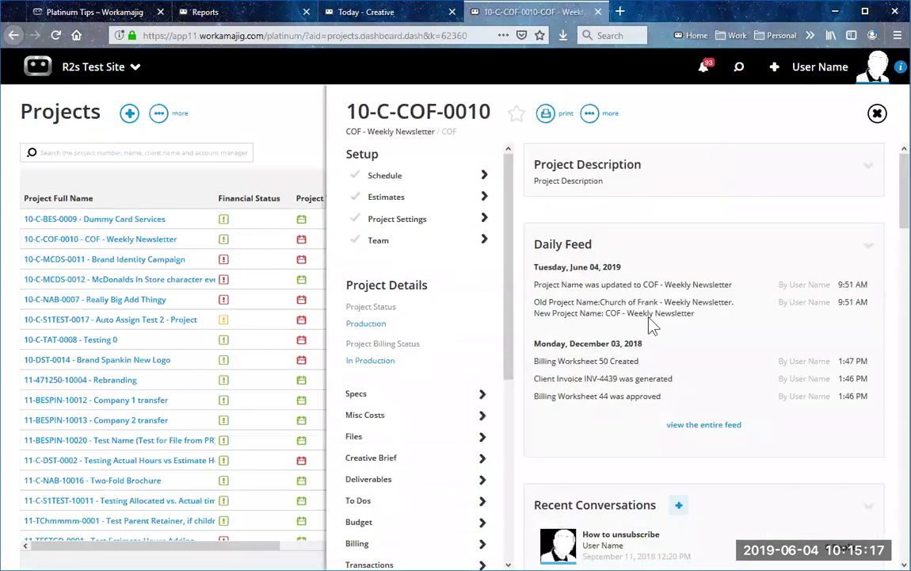
pyautogui.scroll(-3, 651, 330)
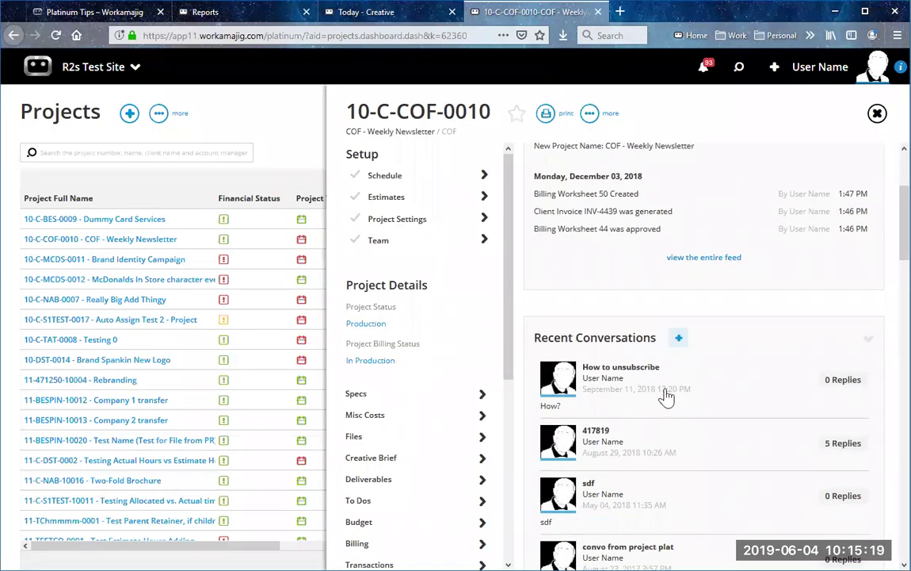
pyautogui.click(679, 338)
pyautogui.click(420, 194)
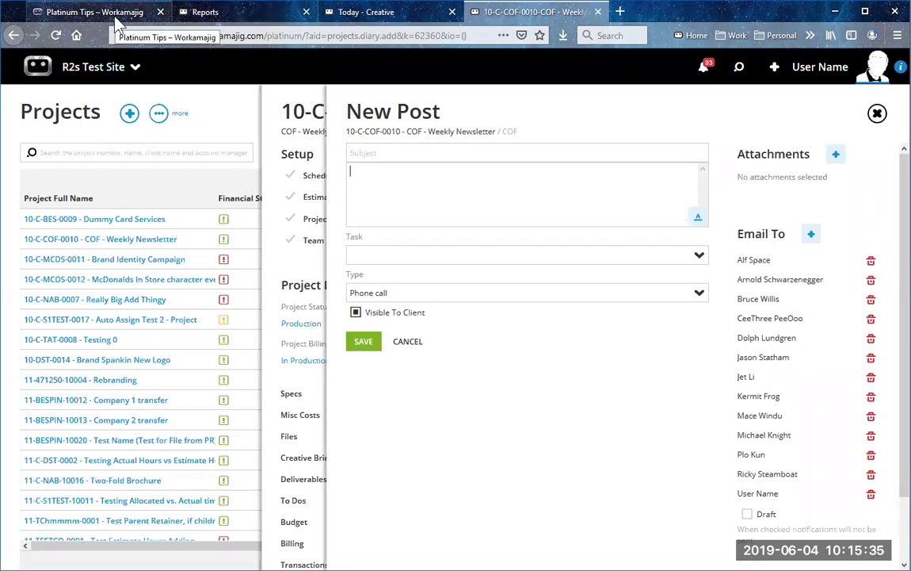
pyautogui.click(116, 22)
pyautogui.moveTo(97, 265); pyautogui.dragTo(225, 437)
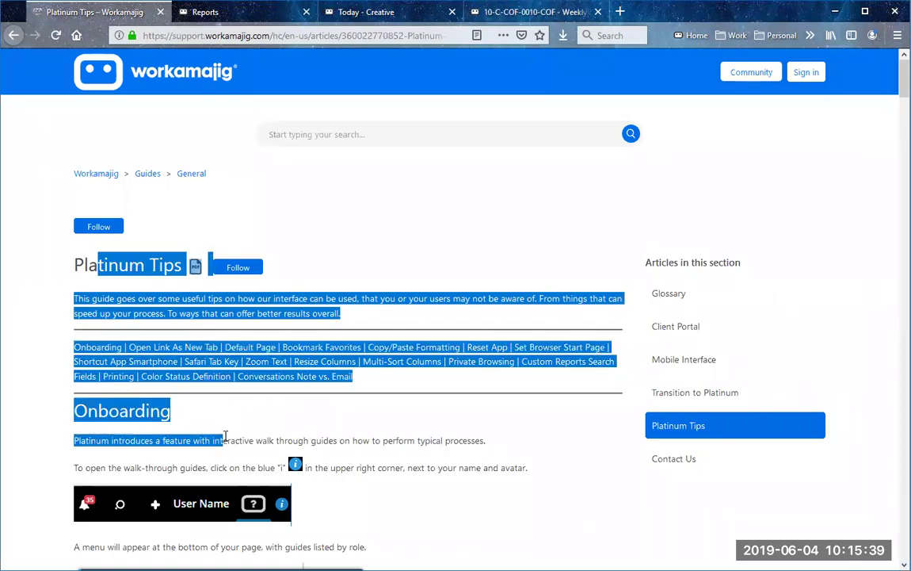
pyautogui.click(482, 11)
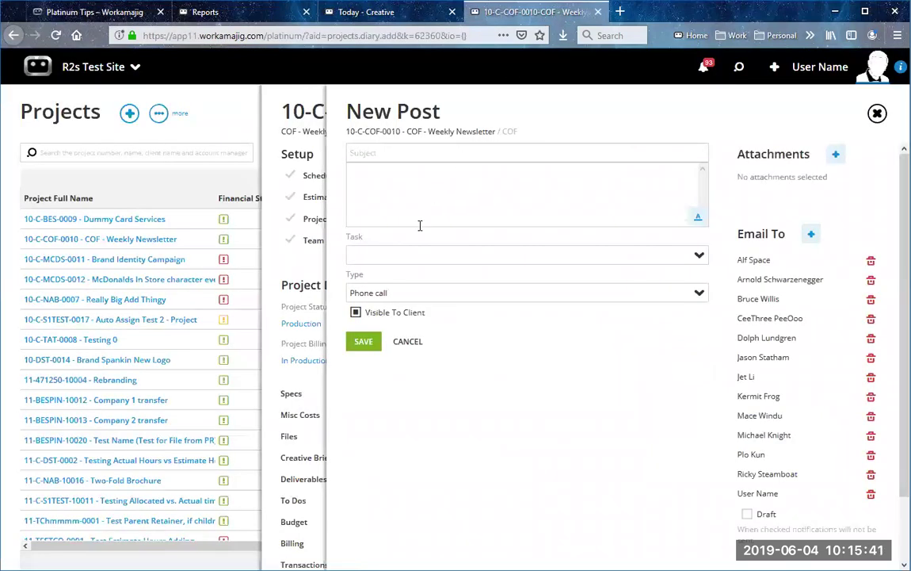
pyautogui.hotkey('ctrl', 'v')
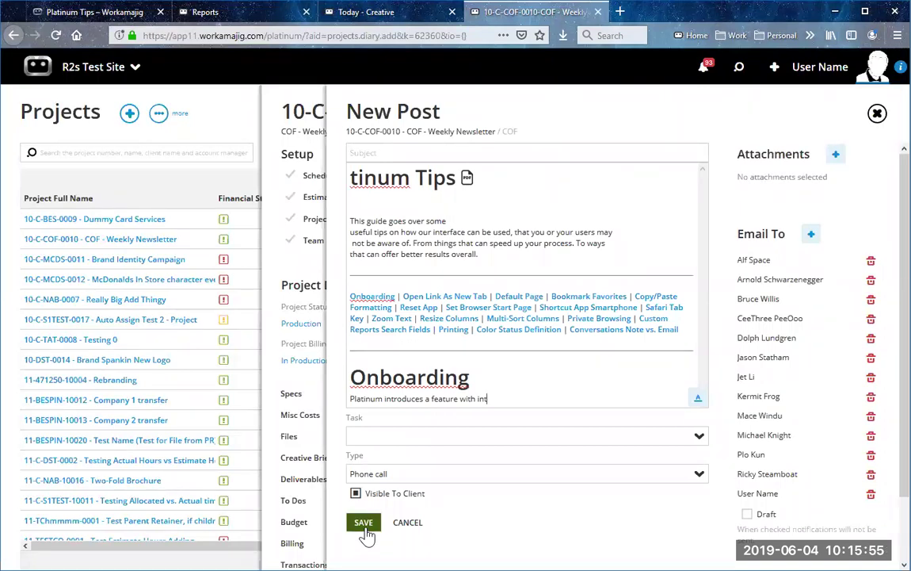
pyautogui.click(877, 113)
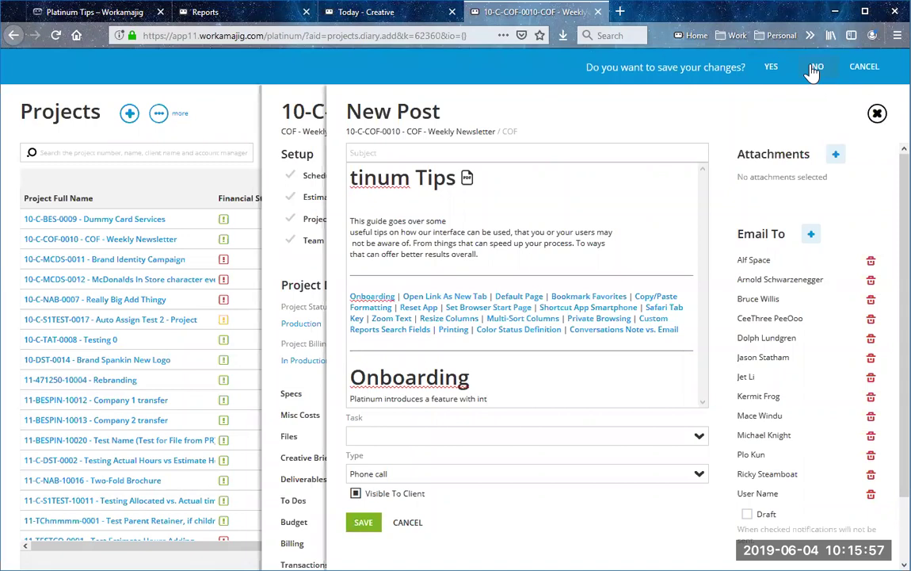
pyautogui.click(814, 68)
pyautogui.click(680, 337)
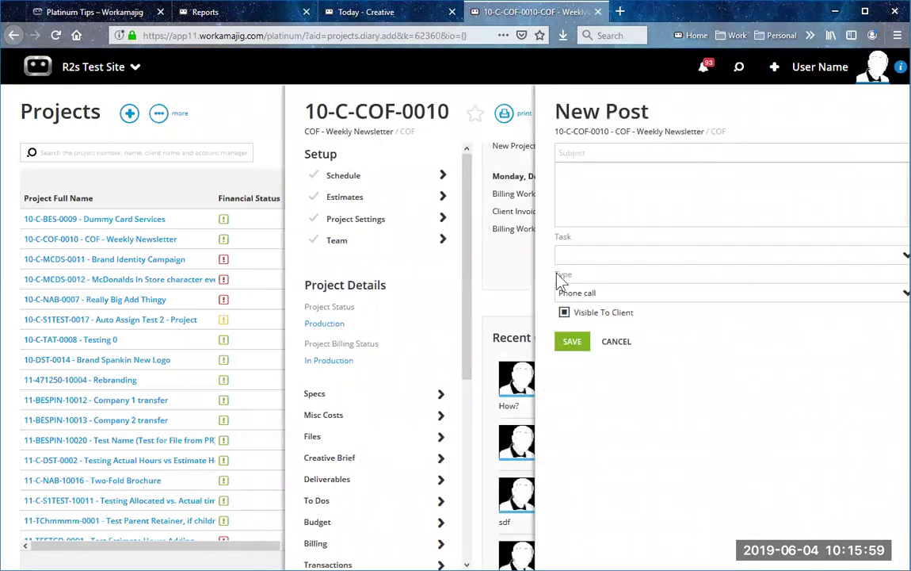
pyautogui.click(509, 200)
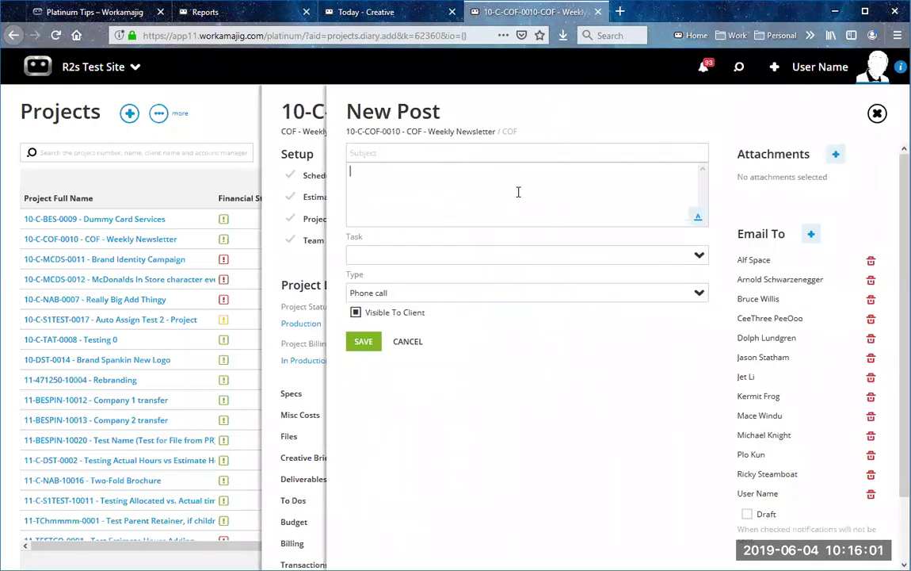
# Step: Paste the Platinum Tips text unformatted into the post and clear the article's text selection
pyautogui.hotkey('ctrl', 'v')
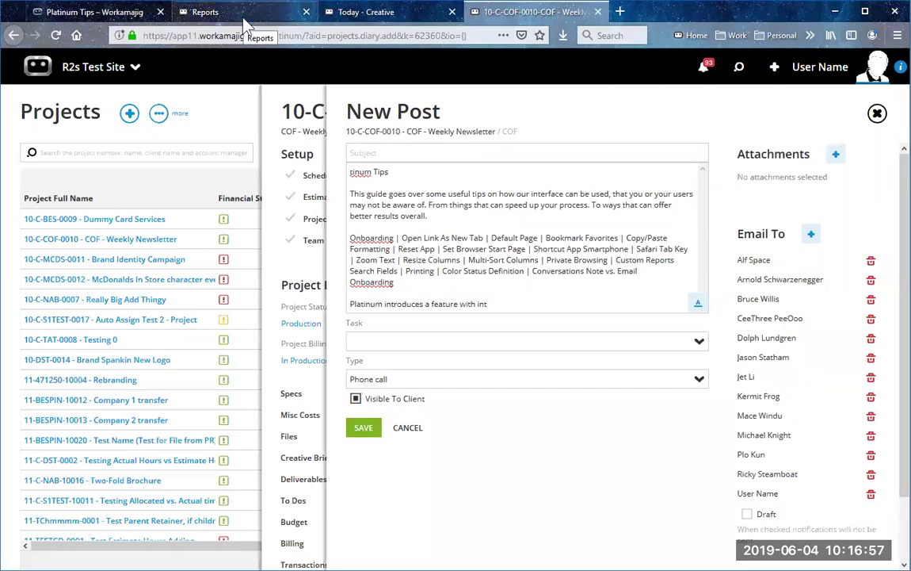
pyautogui.click(121, 14)
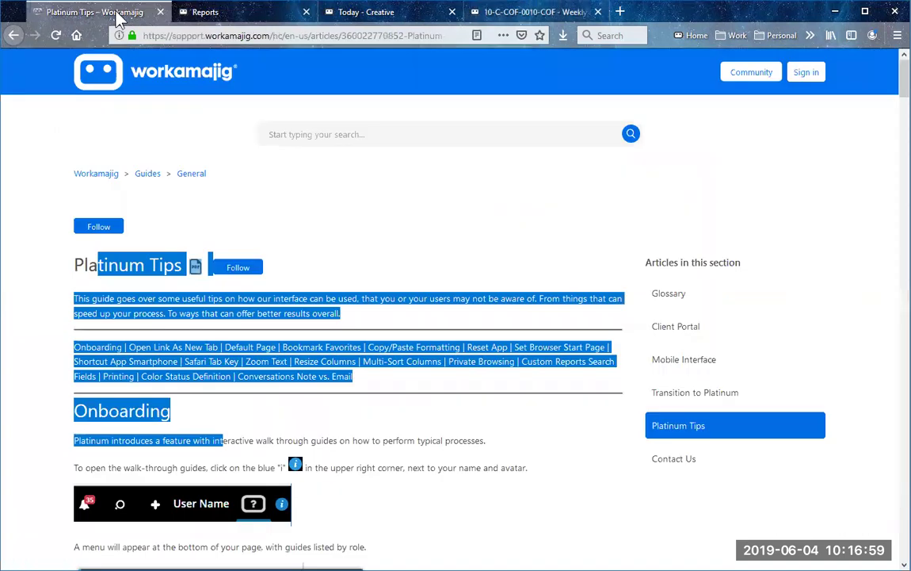
pyautogui.click(360, 408)
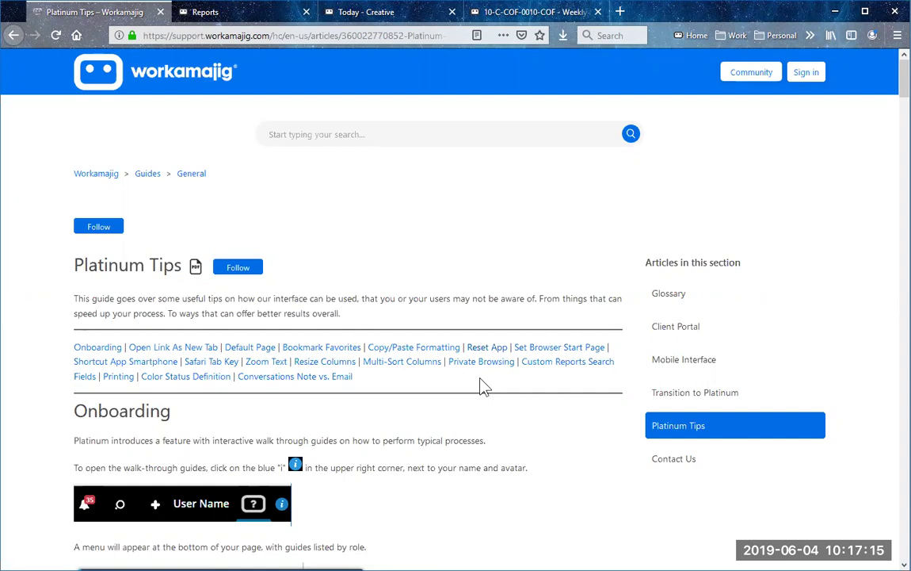
# Step: Close the New Post form without saving and put the caret at the end of the page address
pyautogui.click(533, 16)
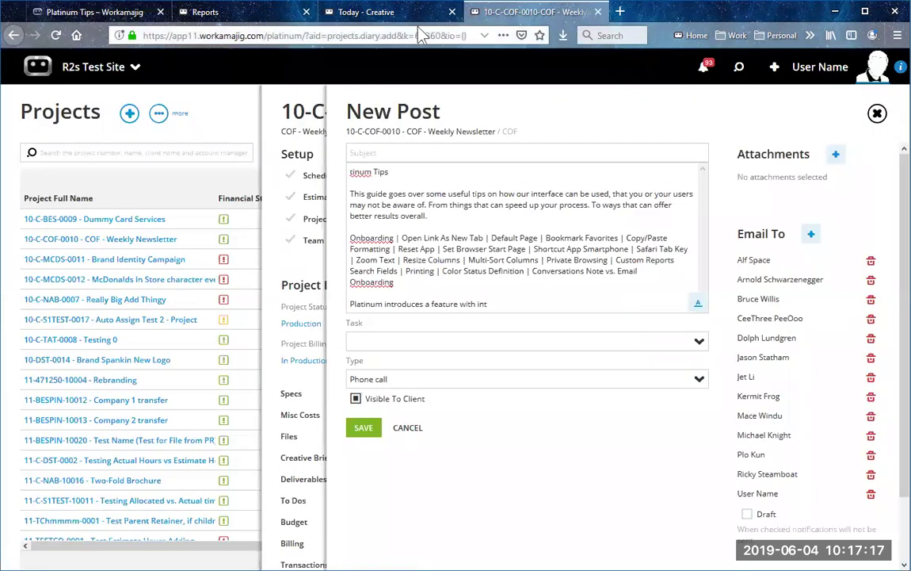
pyautogui.click(878, 113)
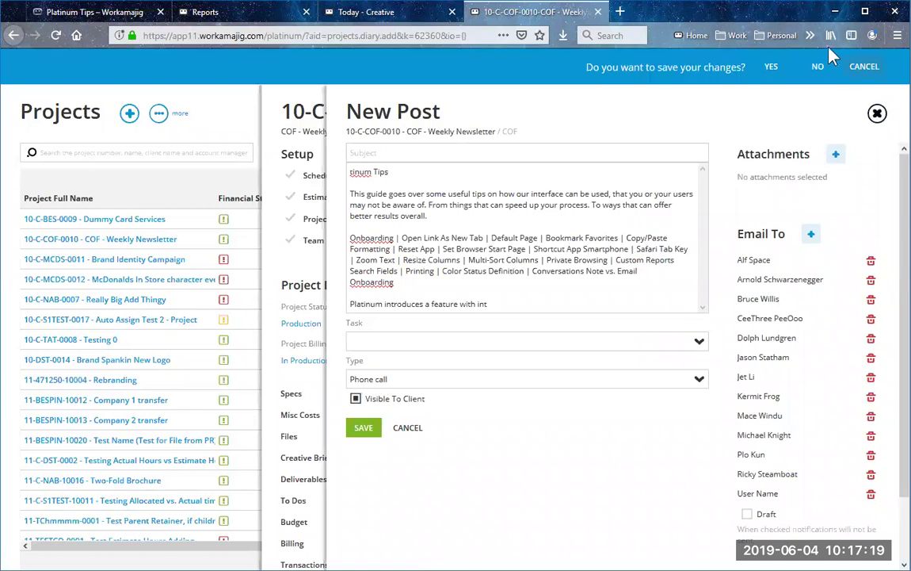
pyautogui.click(818, 67)
pyautogui.click(454, 36)
pyautogui.click(456, 35)
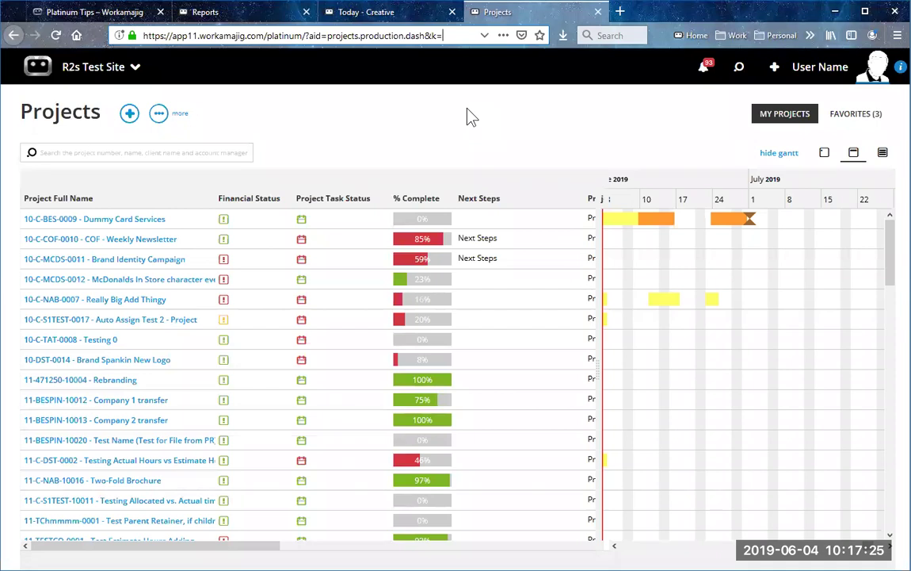
# Step: Append &reset to the page address to reset the app, then sign back in
pyautogui.write('&rese')
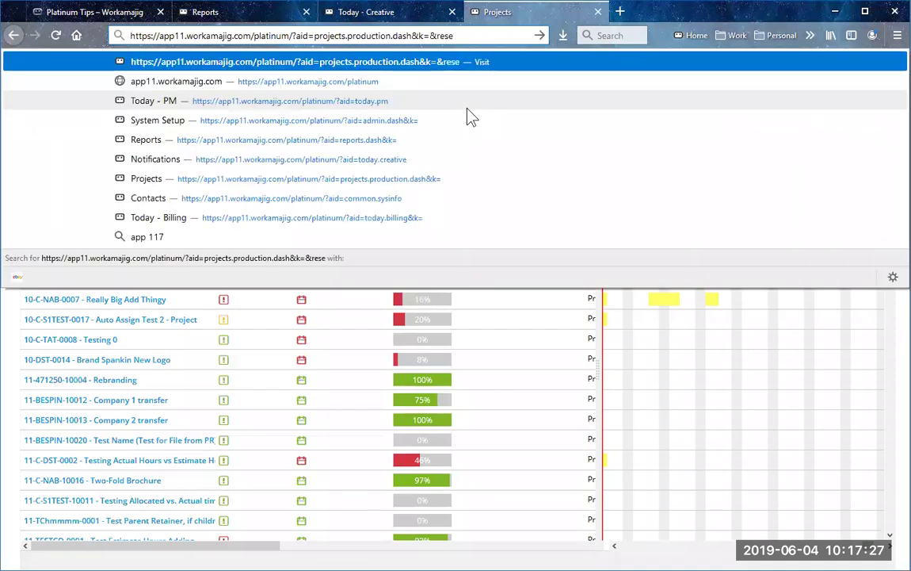
pyautogui.write('t')
pyautogui.press('Return')
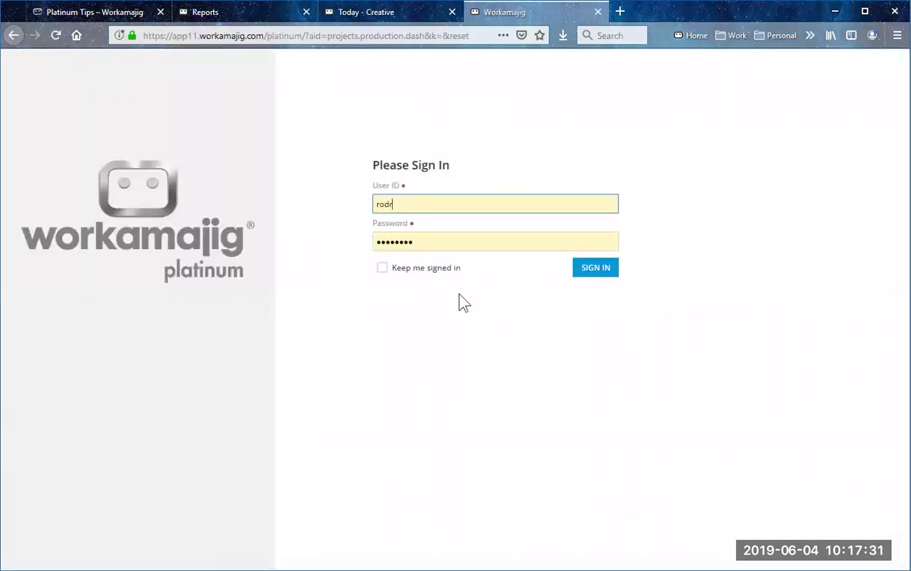
pyautogui.click(599, 271)
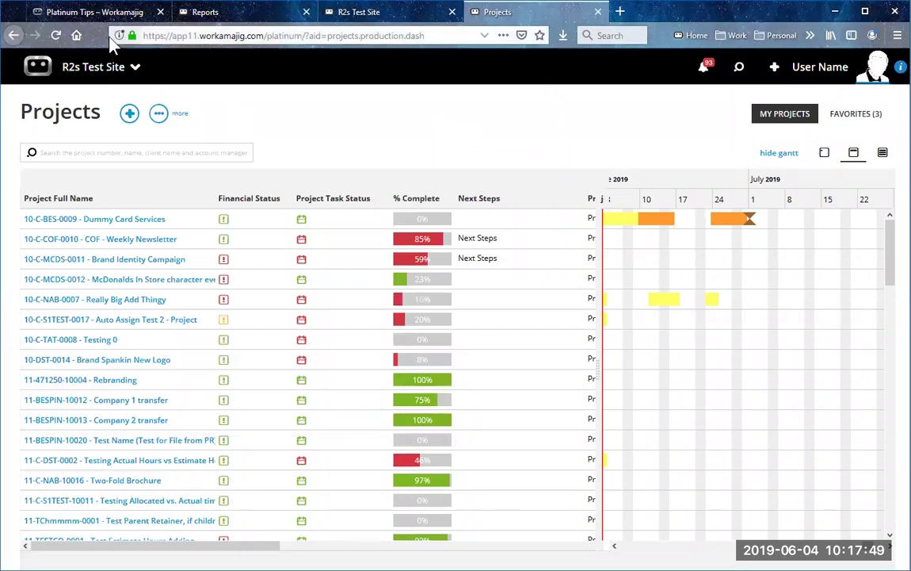
# Step: Jump to the Shortcut App Smartphone tip in the Platinum Tips article
pyautogui.click(92, 14)
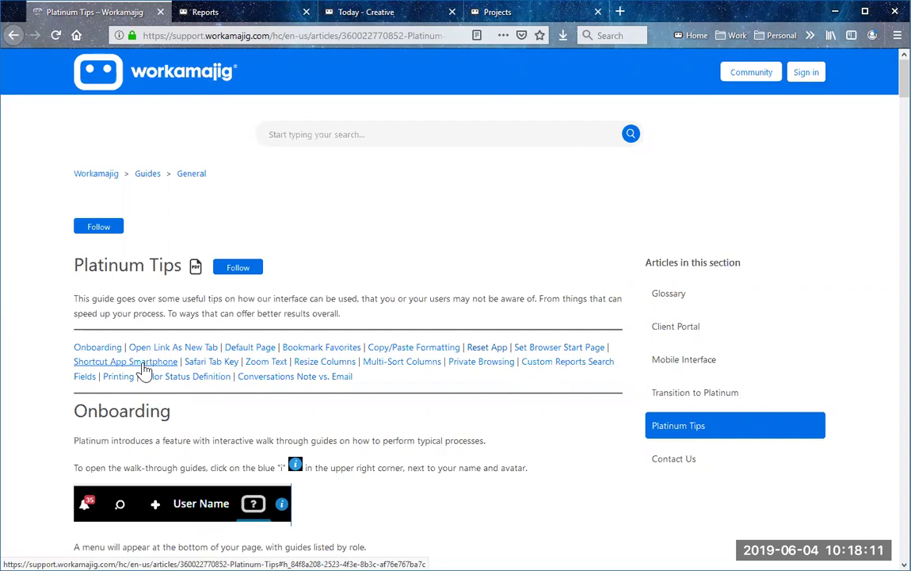
pyautogui.click(143, 365)
pyautogui.scroll(-3, 252, 426)
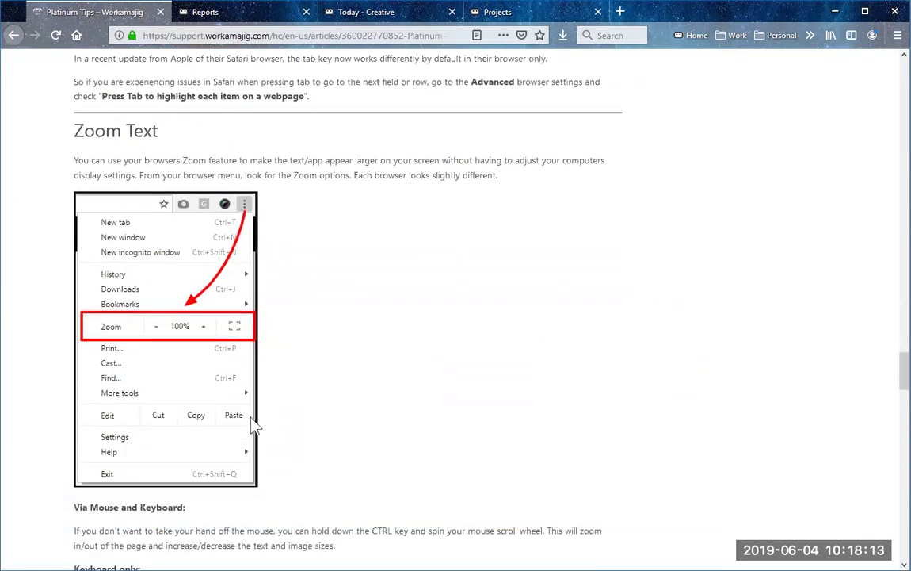
pyautogui.scroll(-1, 252, 426)
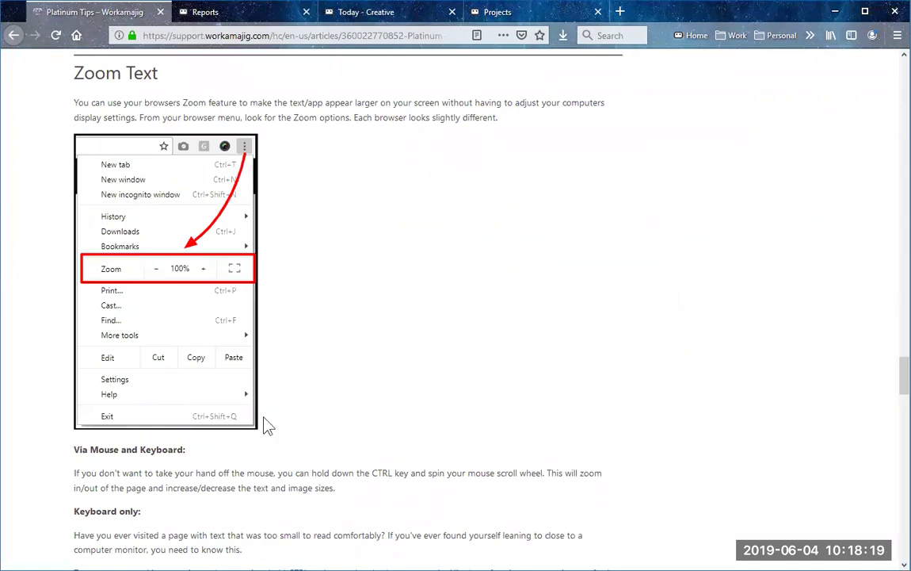
pyautogui.scroll(5, 268, 426)
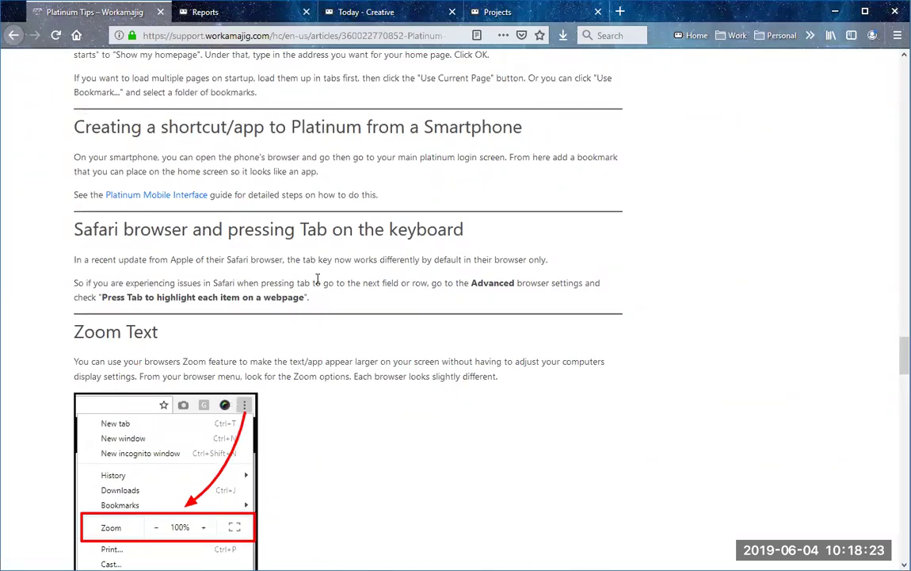
# Step: Open the Platinum Mobile Interface guide and skim through it
pyautogui.click(156, 199)
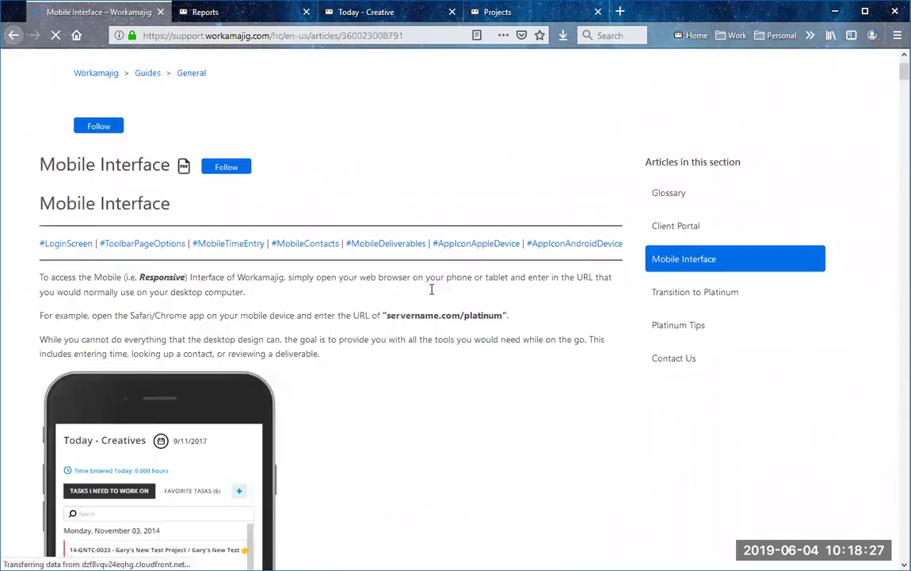
pyautogui.scroll(-5, 432, 289)
pyautogui.scroll(-8, 432, 298)
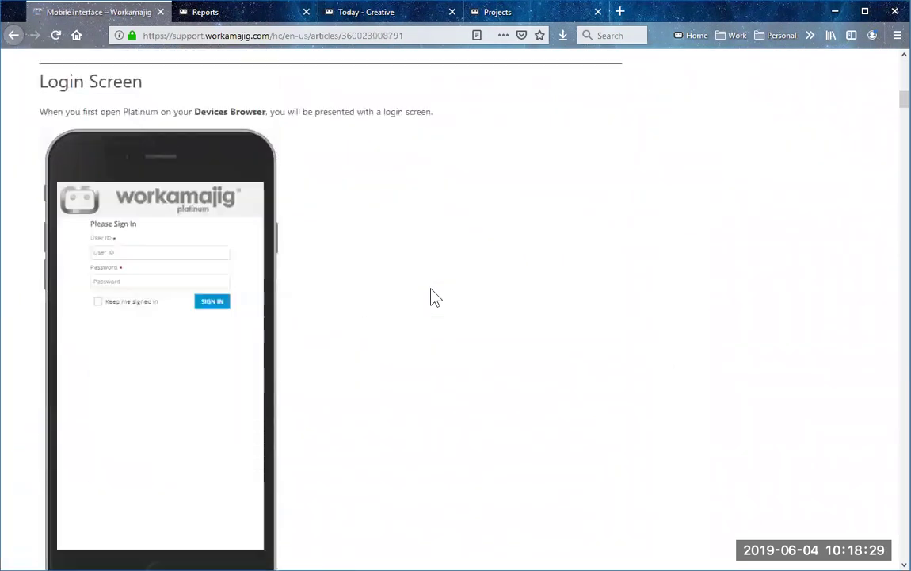
pyautogui.scroll(-12, 434, 297)
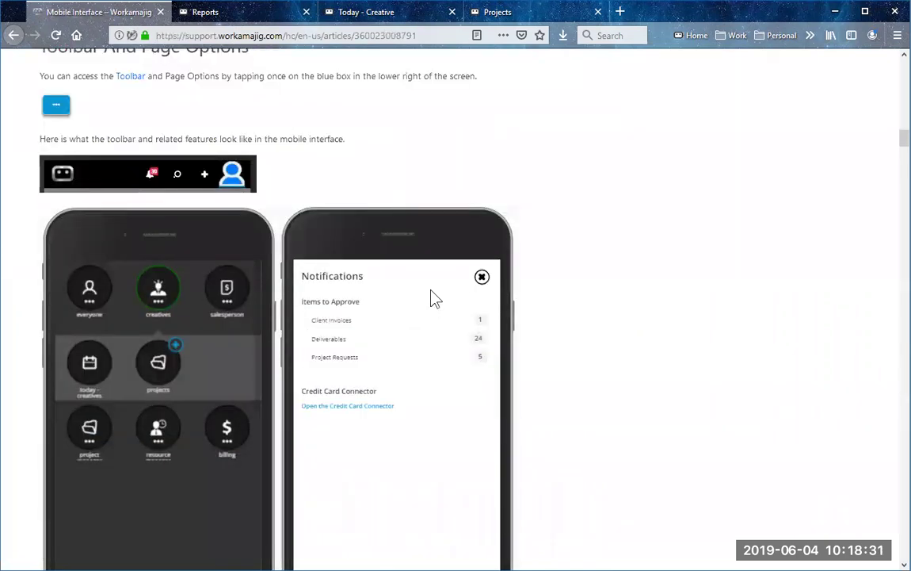
pyautogui.scroll(9, 349, 264)
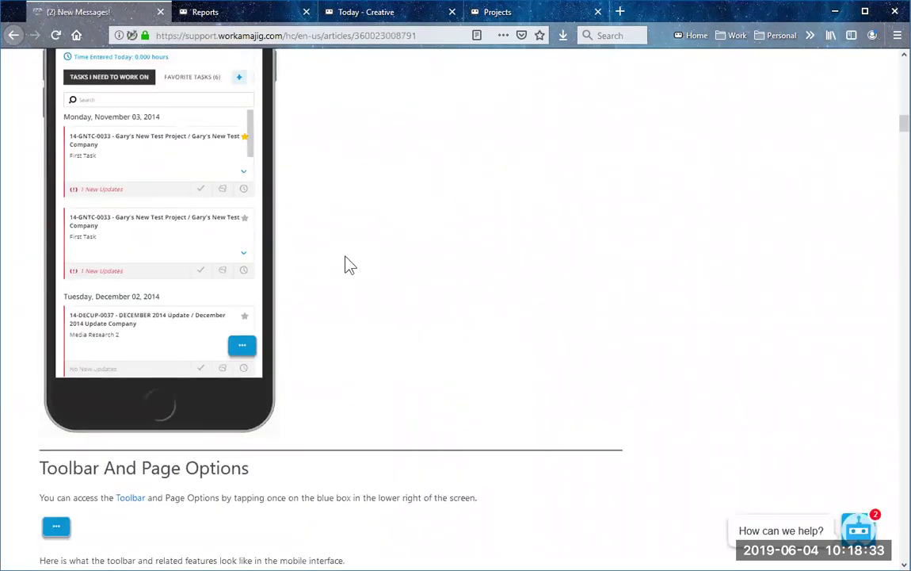
pyautogui.scroll(16, 350, 264)
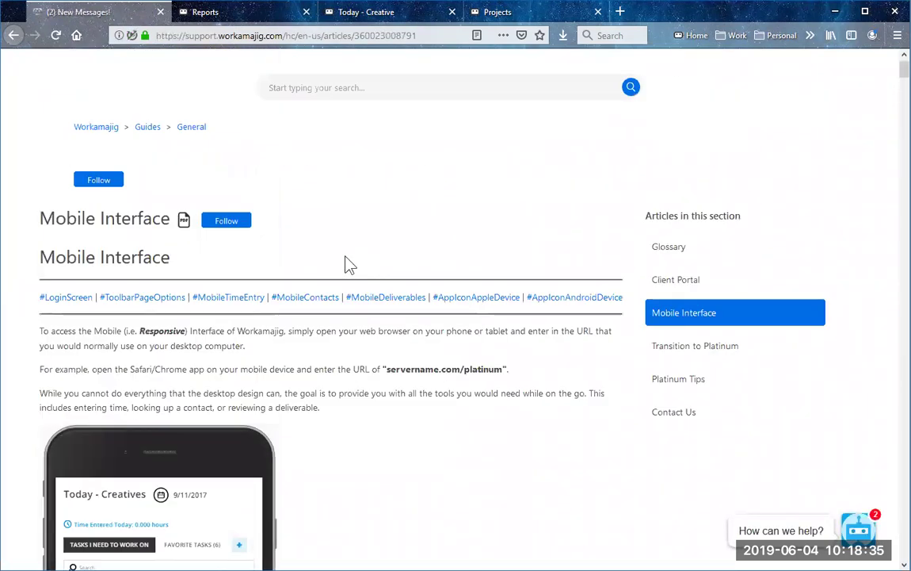
# Step: Read the guide's Apple device app icon section and dismiss the help chat prompt
pyautogui.click(477, 298)
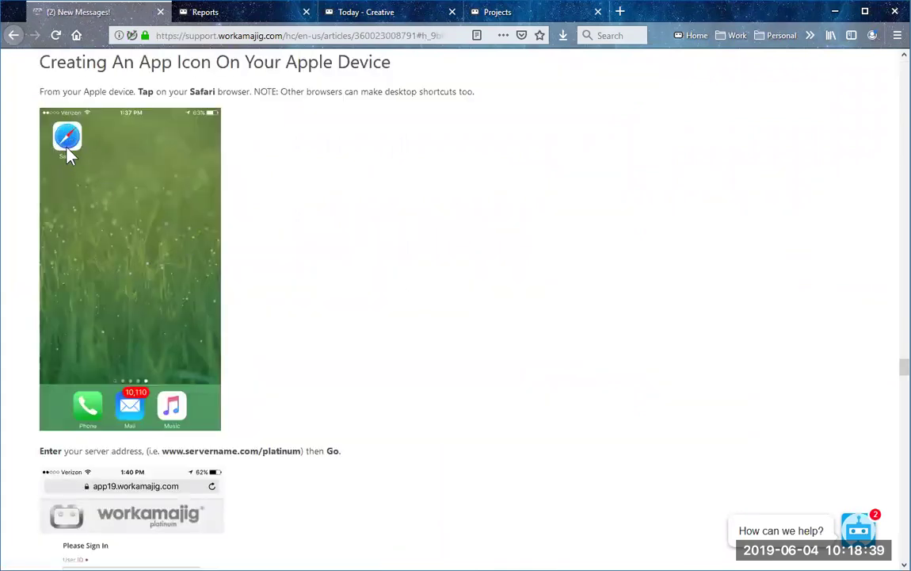
pyautogui.scroll(-4, 107, 286)
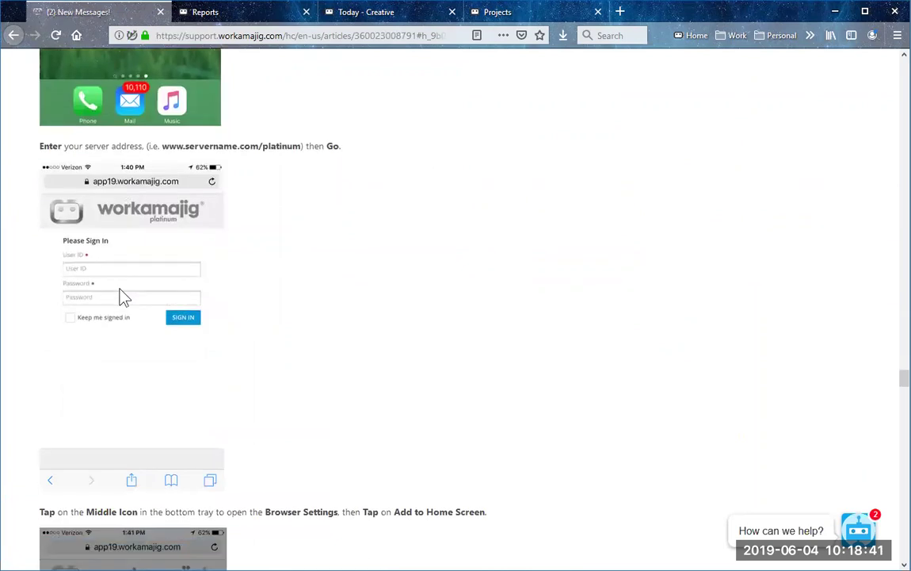
pyautogui.scroll(-1, 202, 388)
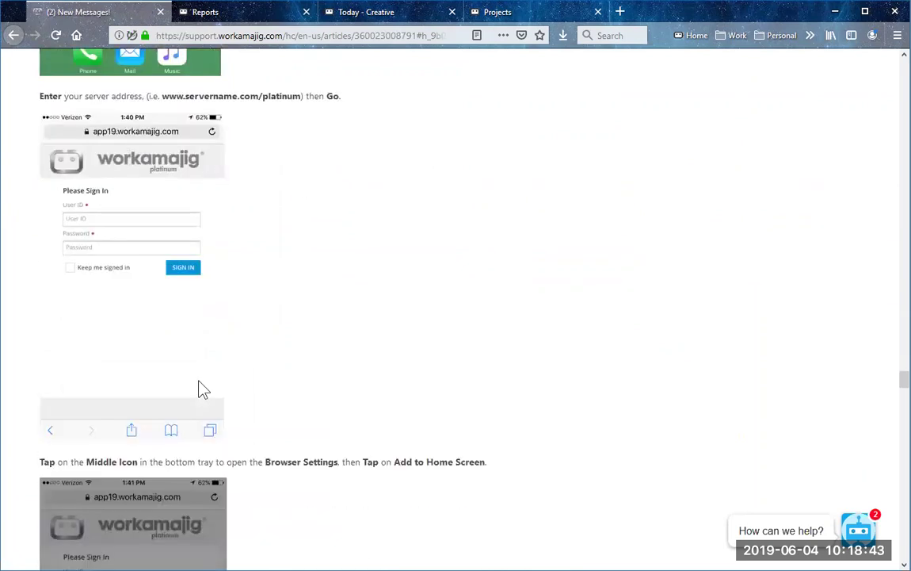
pyautogui.scroll(-4, 202, 388)
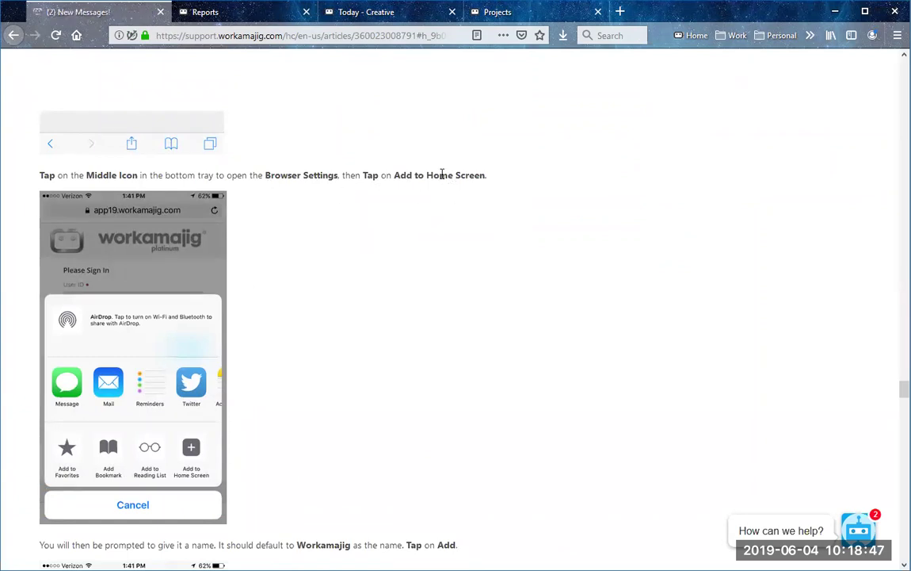
pyautogui.scroll(-12, 326, 377)
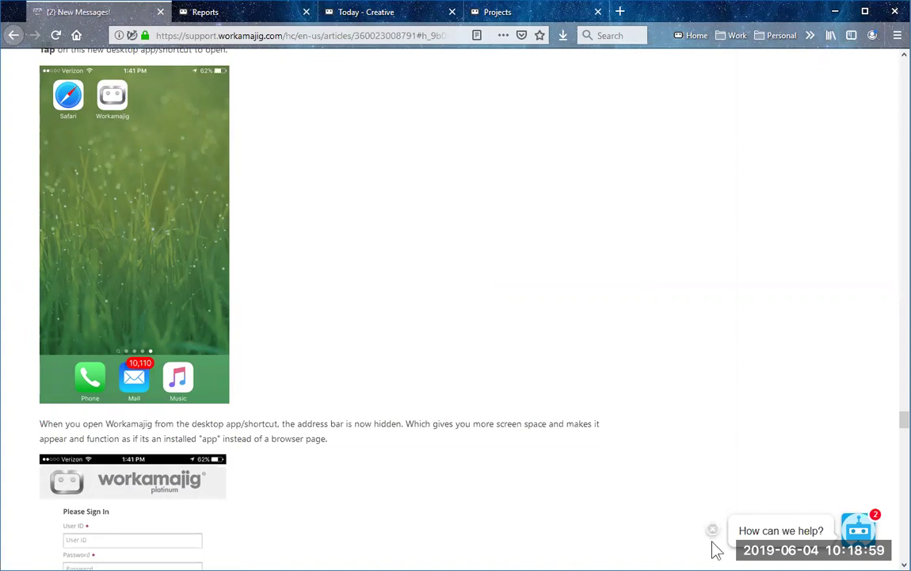
pyautogui.click(712, 529)
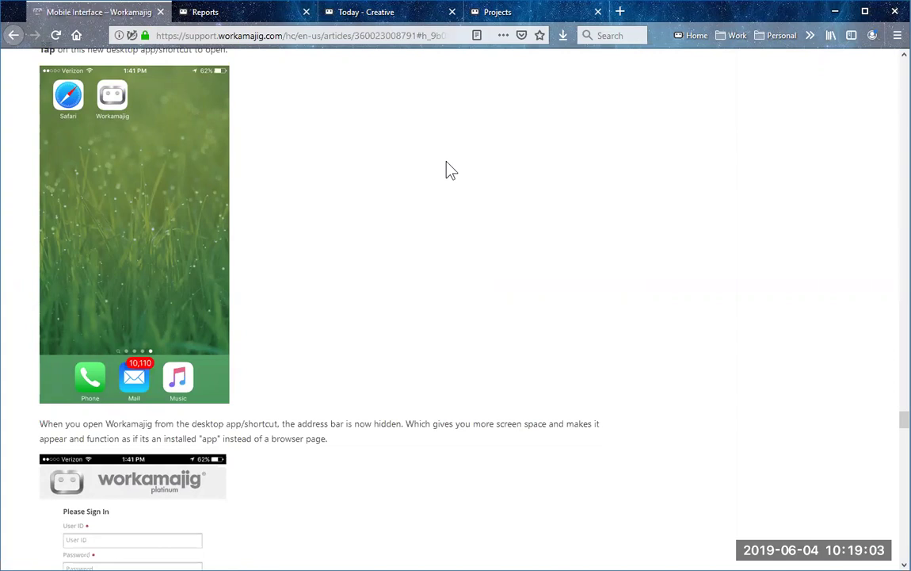
# Step: Go back to the top of the Platinum Tips article, then switch to the Reports page
pyautogui.click(14, 35)
pyautogui.click(14, 35)
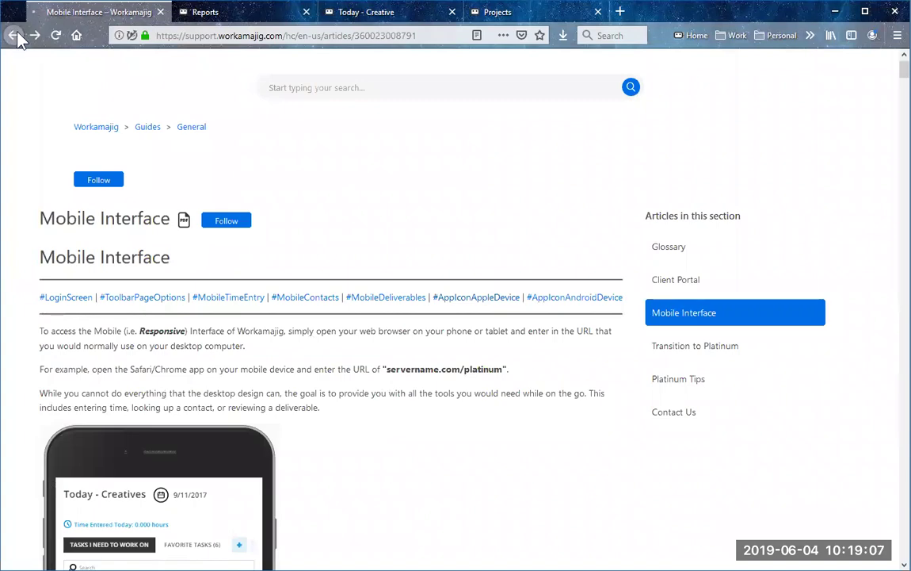
pyautogui.scroll(20, 198, 214)
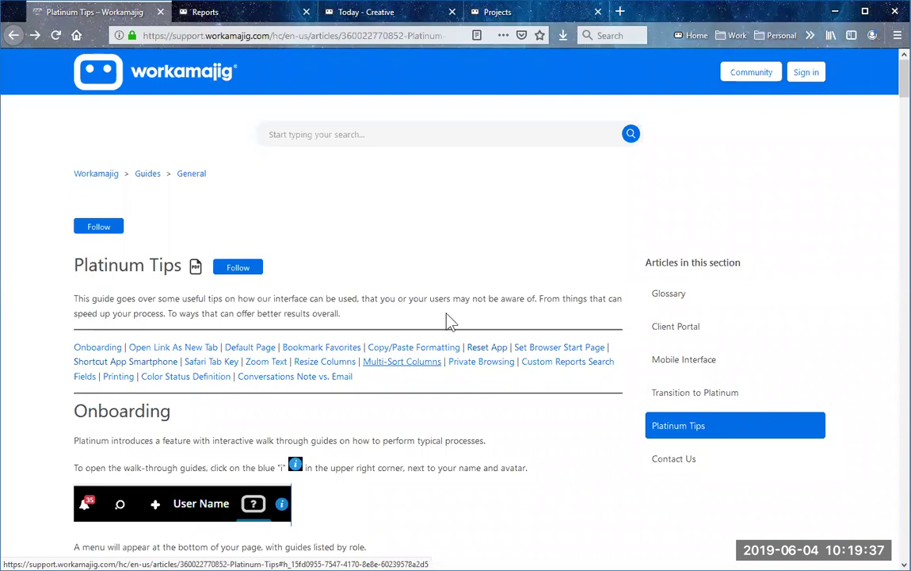
pyautogui.click(238, 19)
# Step: Open the Allocated Hours Data report, then zoom the page to 133% and back to 100%
pyautogui.click(299, 265)
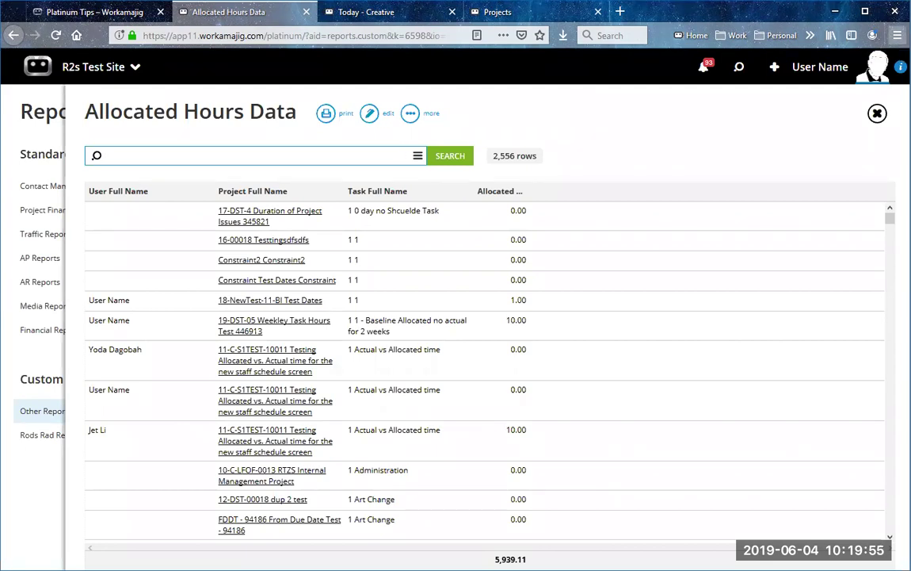
pyautogui.click(897, 35)
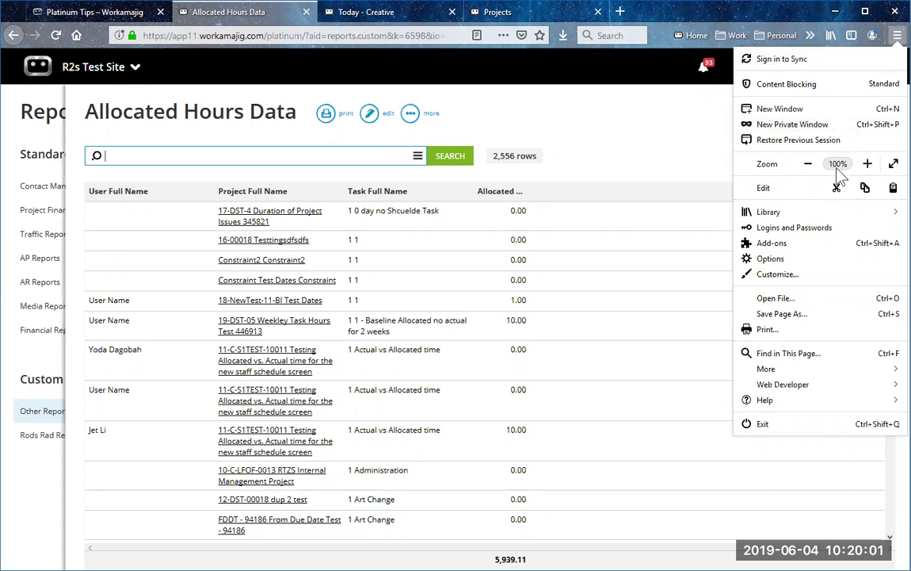
pyautogui.click(867, 164)
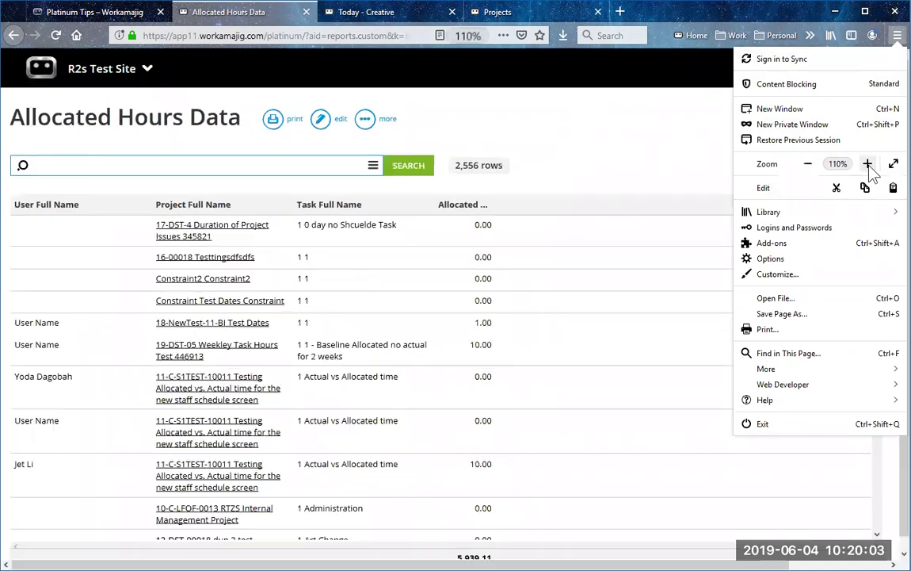
pyautogui.click(868, 165)
pyautogui.click(868, 165)
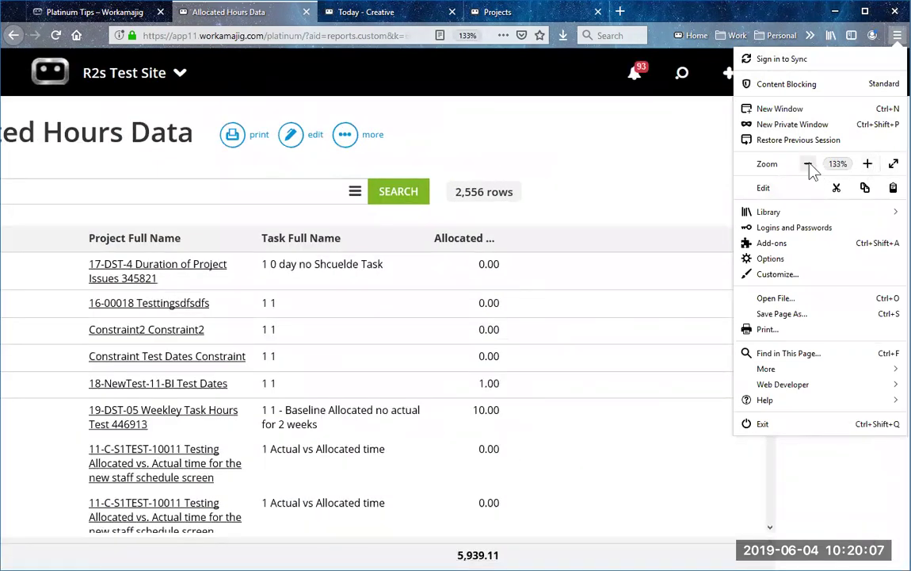
pyautogui.click(809, 165)
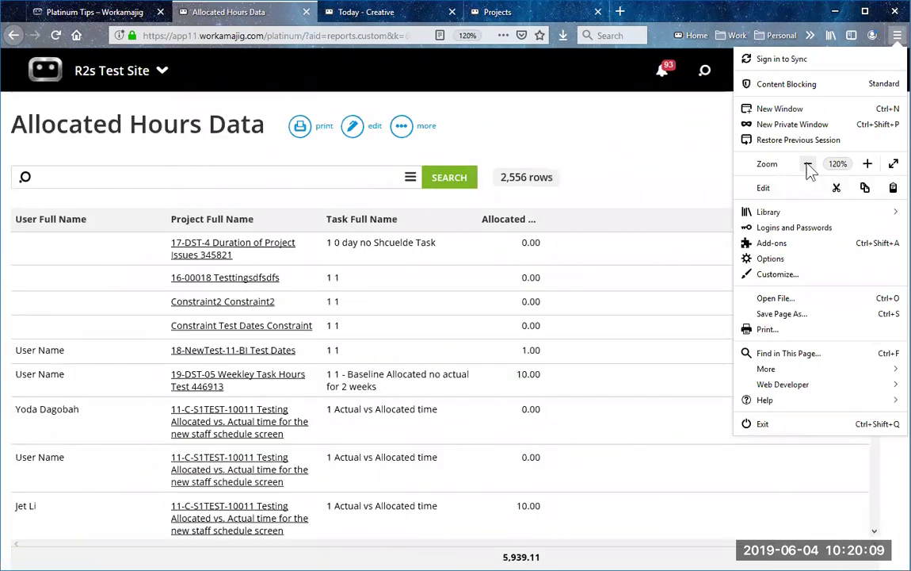
pyautogui.click(809, 165)
pyautogui.click(809, 166)
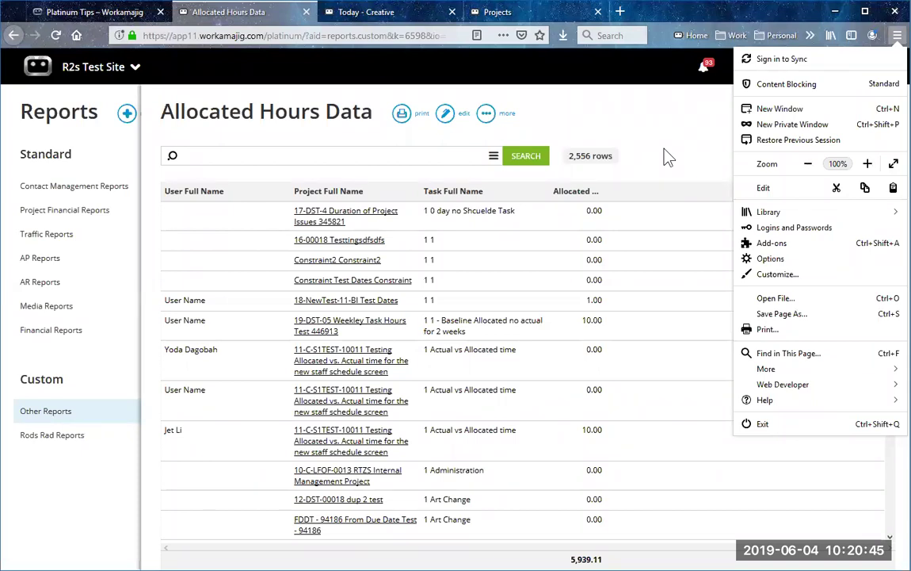
# Step: Close the Firefox menu to reveal the Allocated Hours Data report rows
pyautogui.press('Escape')
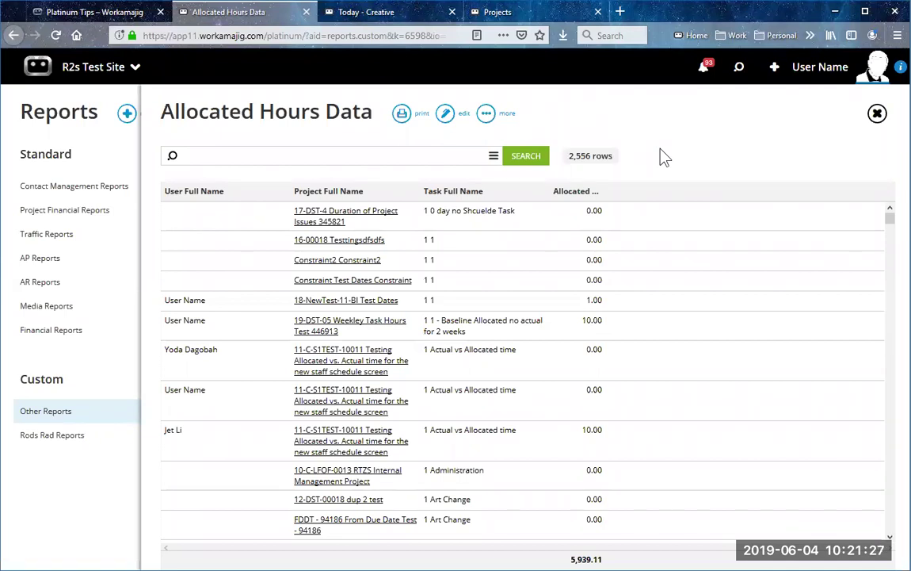
# Step: Try sorting by Allocated hours, then sort the report by Task Full Name
pyautogui.click(483, 193)
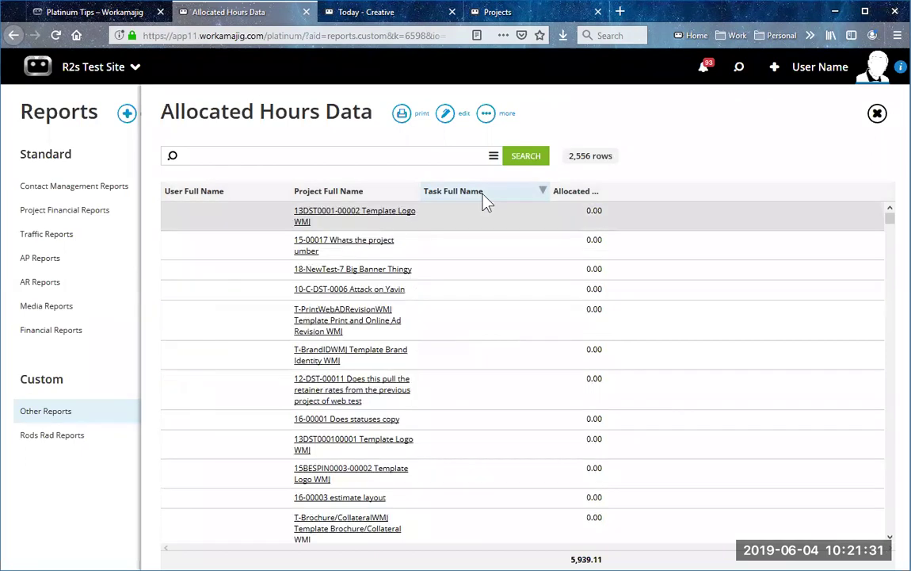
pyautogui.click(485, 196)
pyautogui.click(589, 193)
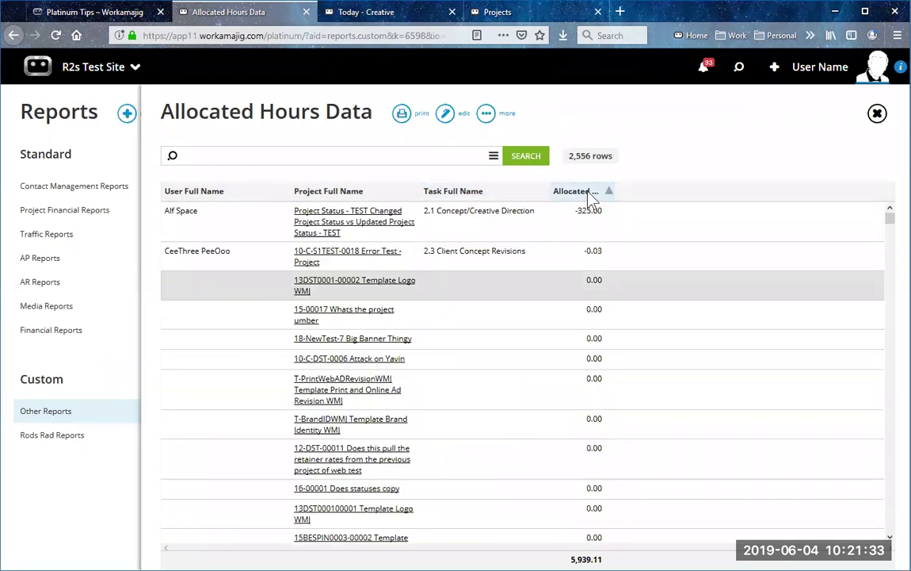
pyautogui.click(584, 199)
pyautogui.click(584, 198)
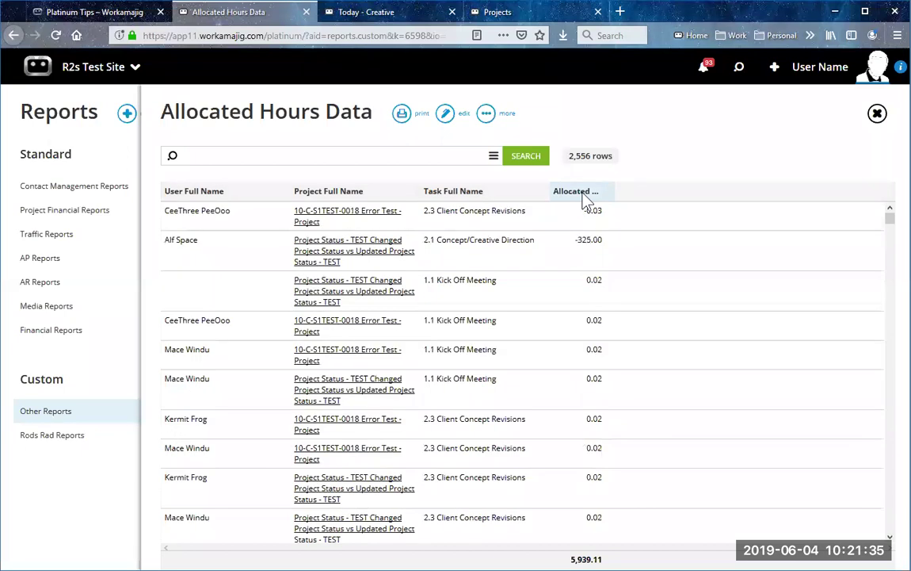
pyautogui.click(584, 198)
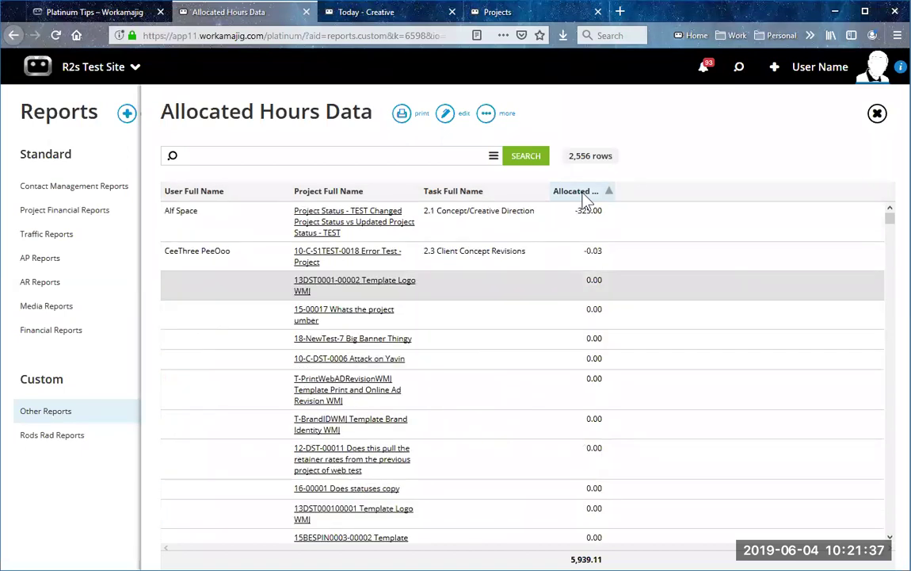
pyautogui.click(472, 194)
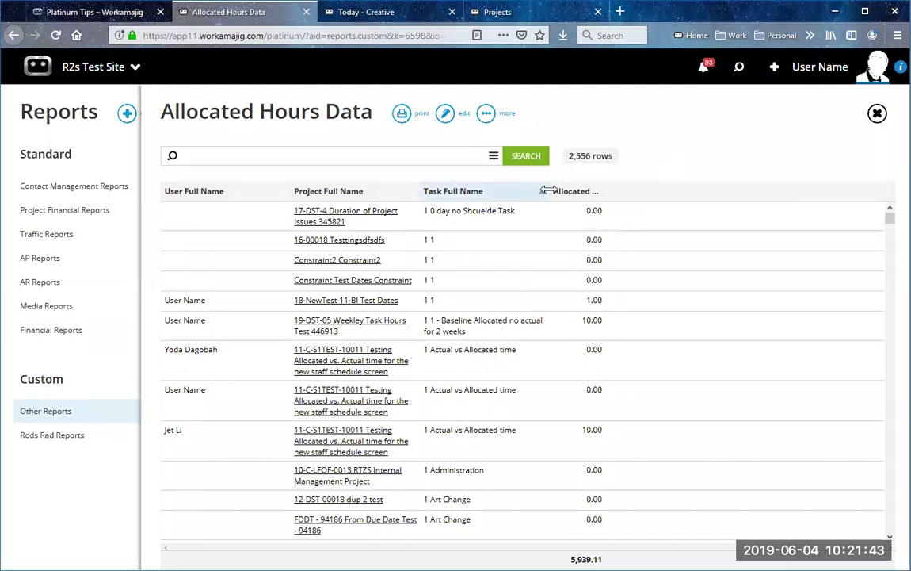
# Step: Widen the Task Full Name column and rerun the report search
pyautogui.moveTo(547, 191); pyautogui.dragTo(550, 192)
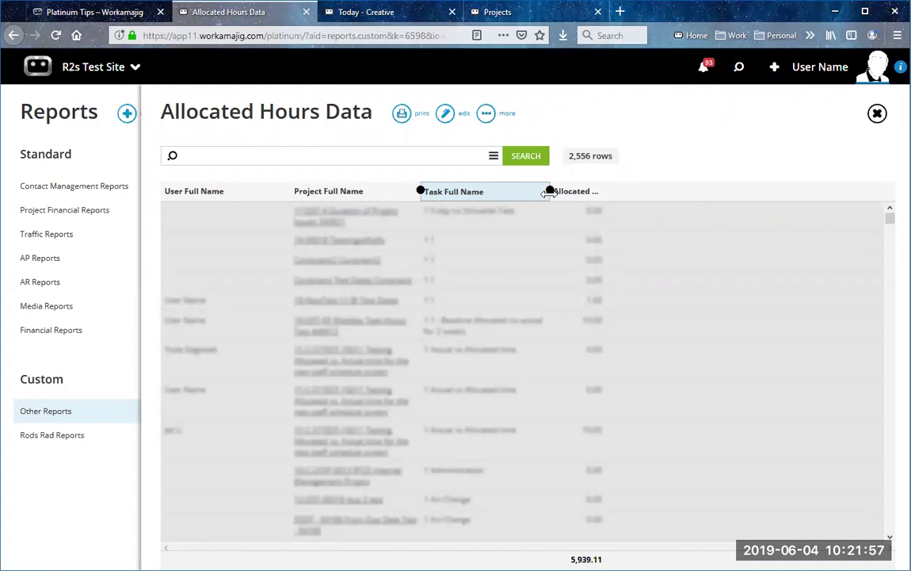
pyautogui.moveTo(547, 193); pyautogui.dragTo(629, 201)
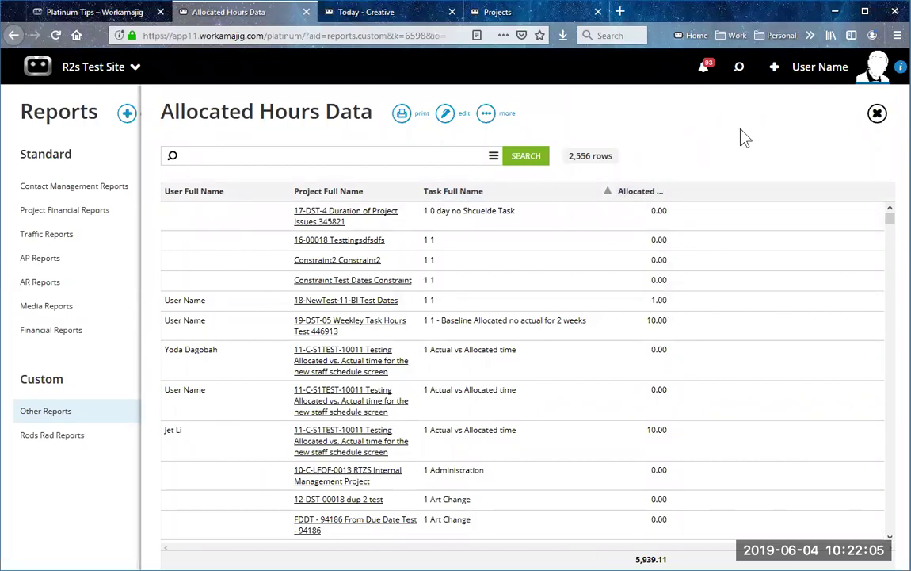
pyautogui.click(517, 156)
# Step: Print the Allocated Hours Data report as a PDF, scroll through the 186-page preview, and close it
pyautogui.click(487, 114)
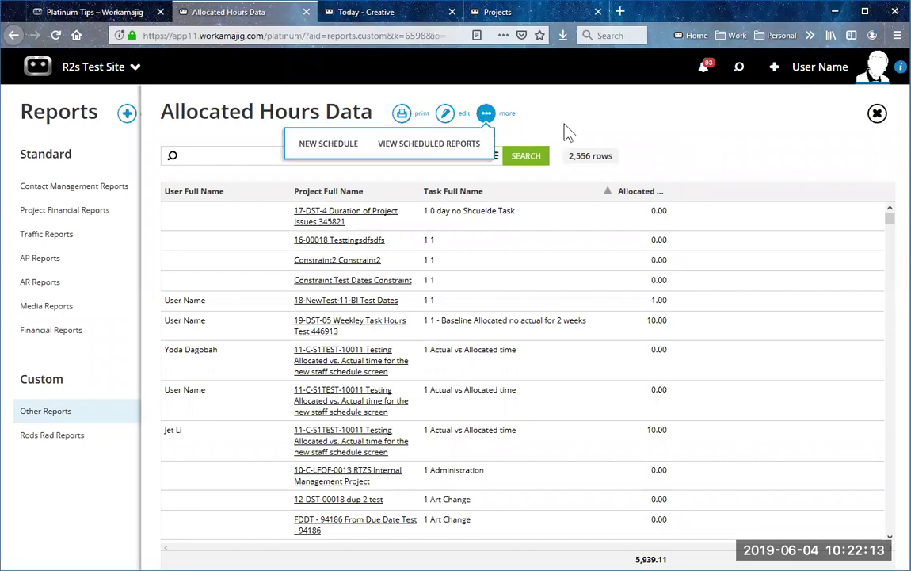
pyautogui.click(404, 117)
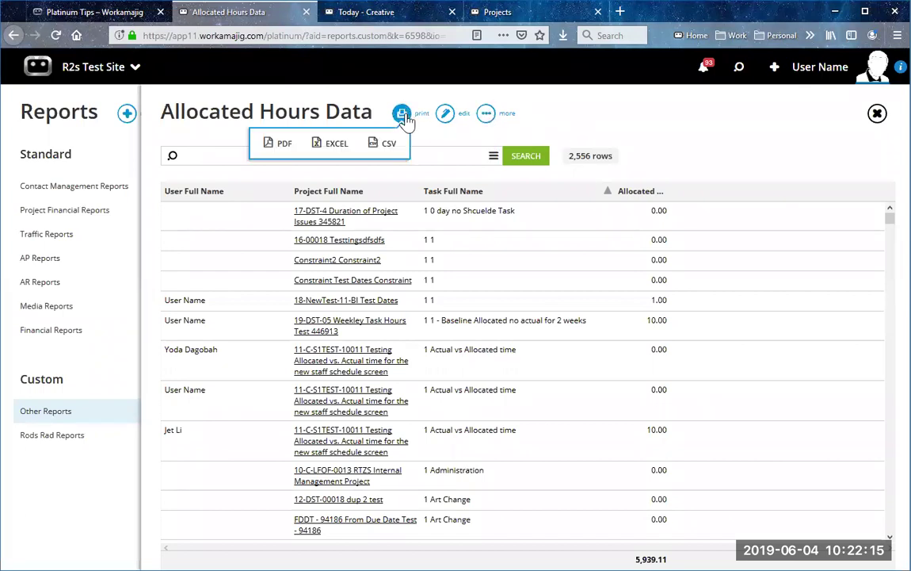
pyautogui.click(279, 147)
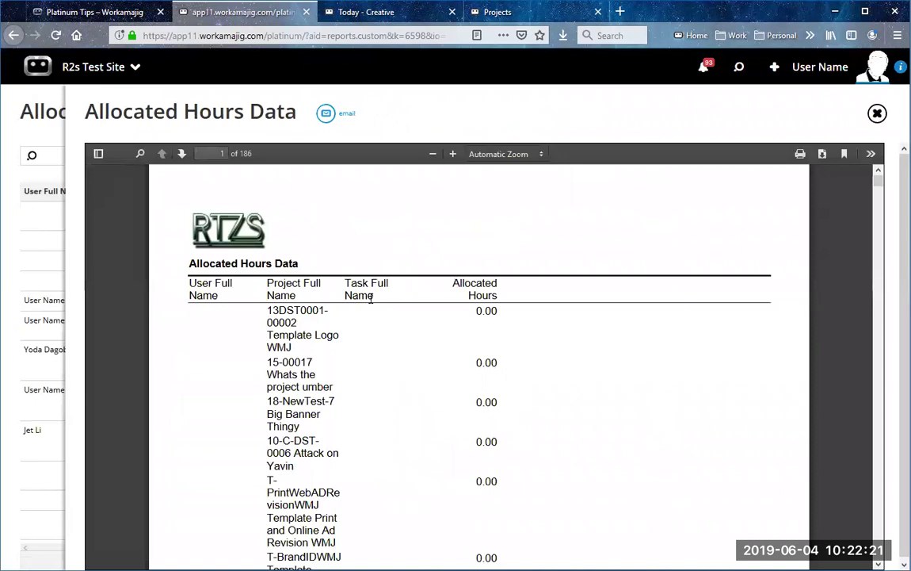
pyautogui.scroll(-3, 381, 314)
pyautogui.scroll(3, 381, 321)
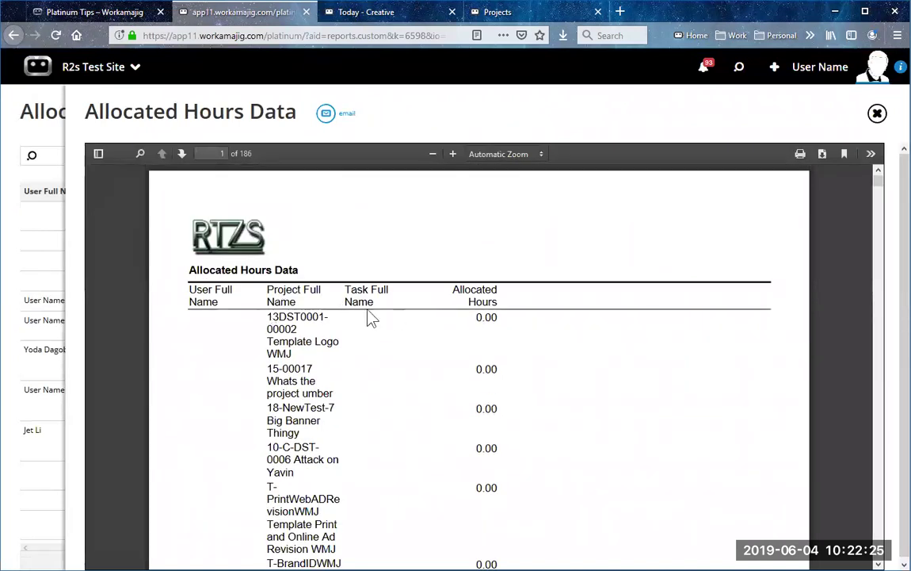
pyautogui.click(877, 113)
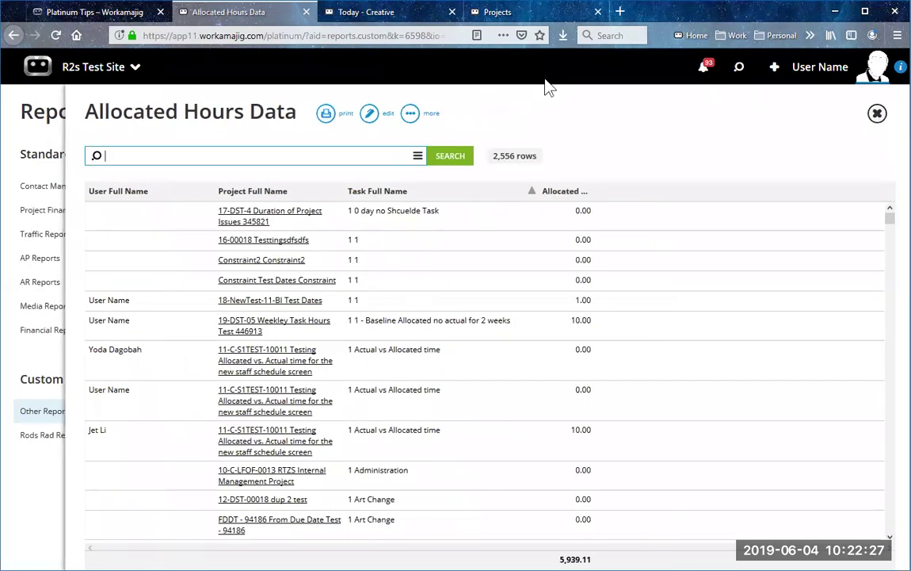
# Step: Open the report's Edit View, close it unchanged, and close the report
pyautogui.click(376, 117)
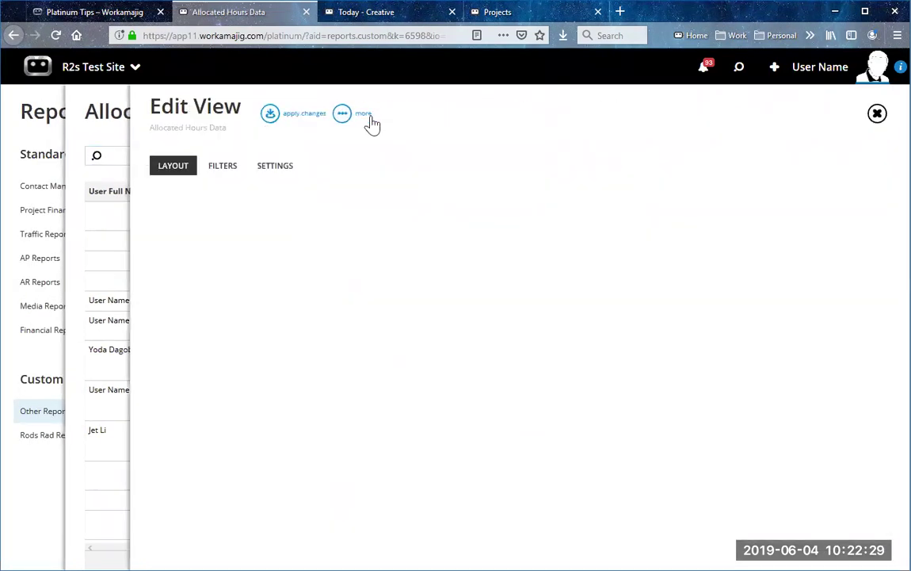
pyautogui.click(877, 114)
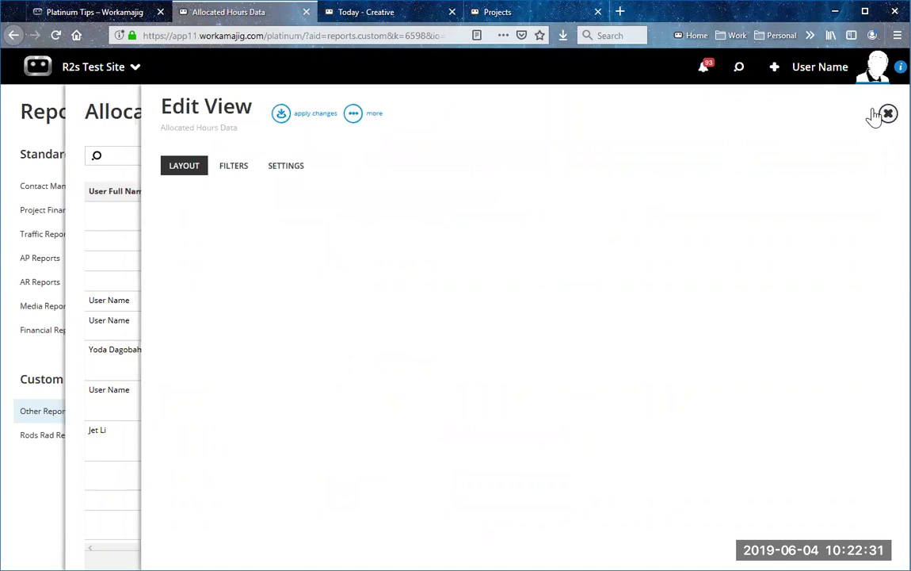
pyautogui.click(876, 117)
# Step: Reload the Reports page and open the second Allocated Hours Data report under Other Reports
pyautogui.click(326, 285)
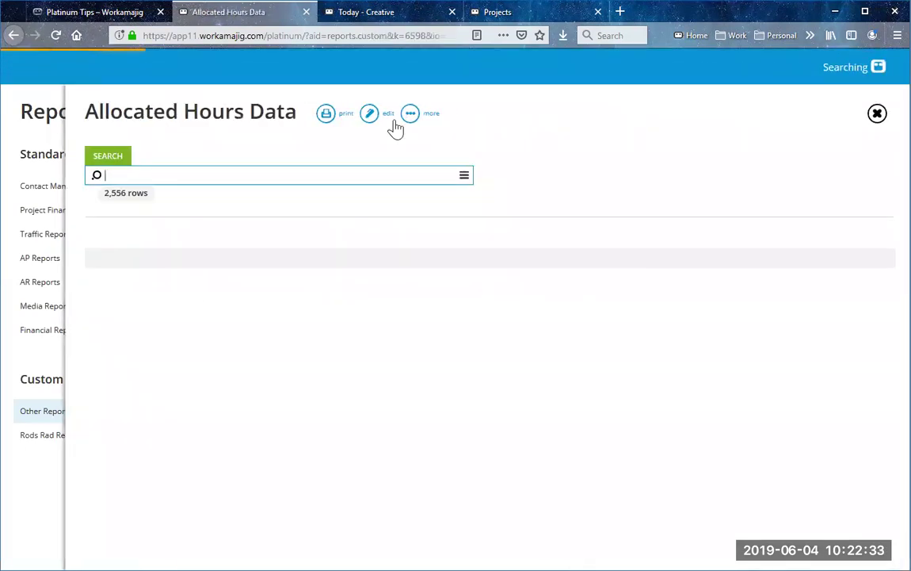
pyautogui.click(878, 114)
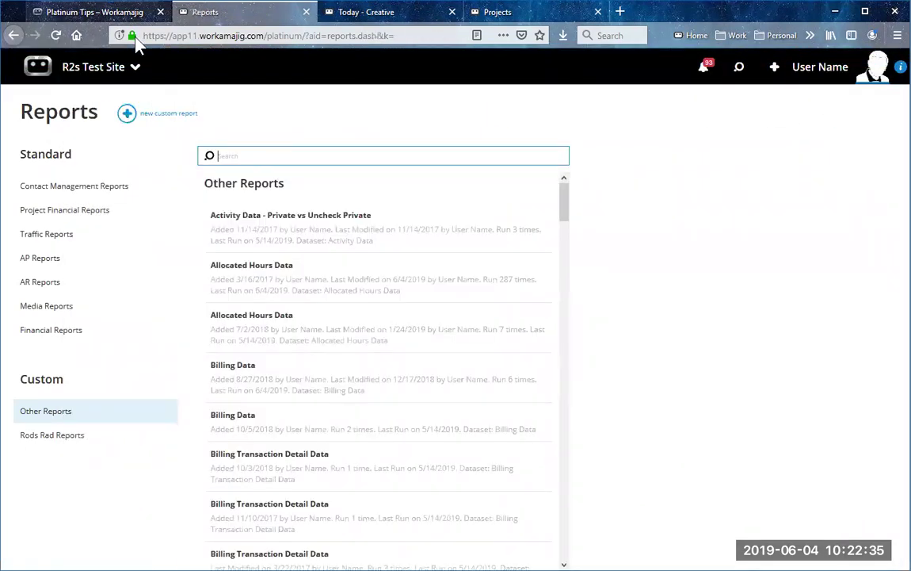
pyautogui.click(56, 36)
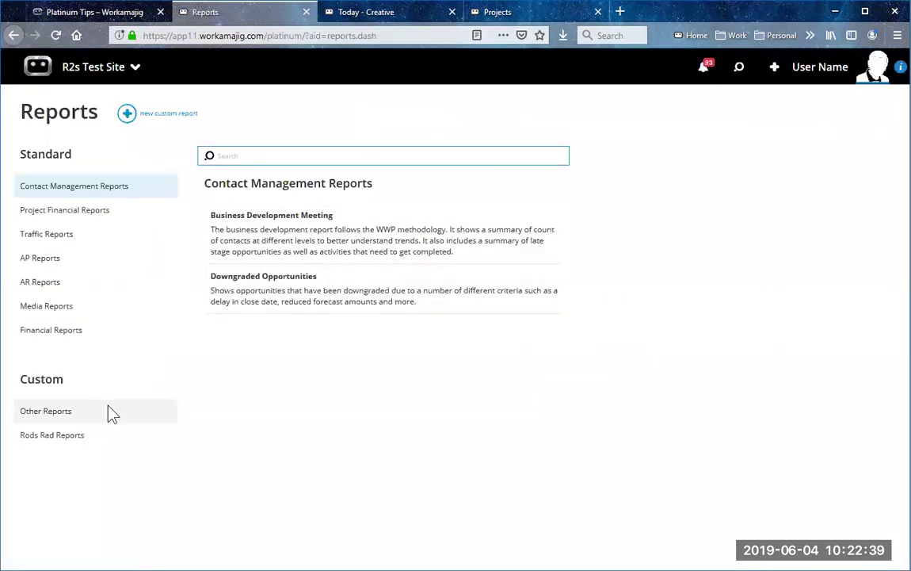
pyautogui.click(110, 411)
pyautogui.click(331, 271)
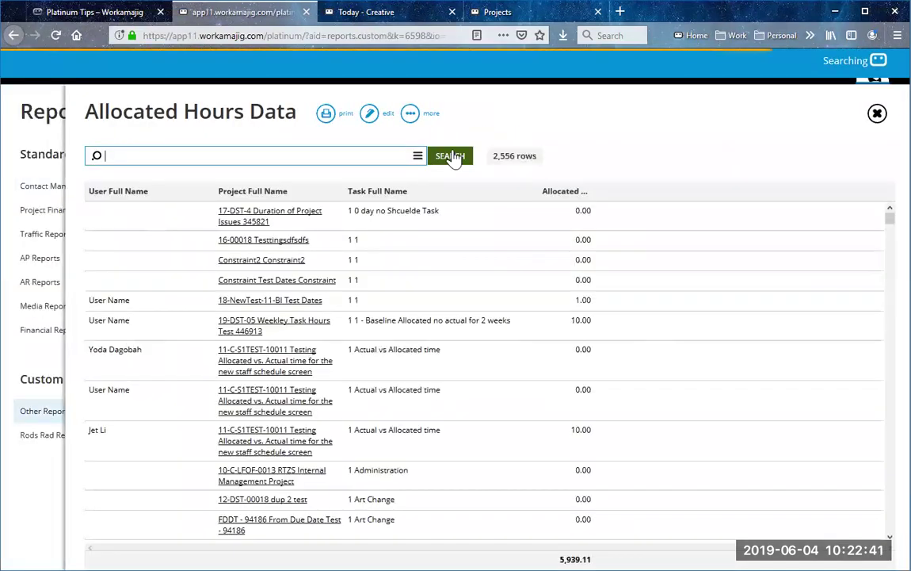
# Step: In Edit View, give Project Full Name and Task Full Name print width 3, then apply
pyautogui.click(369, 114)
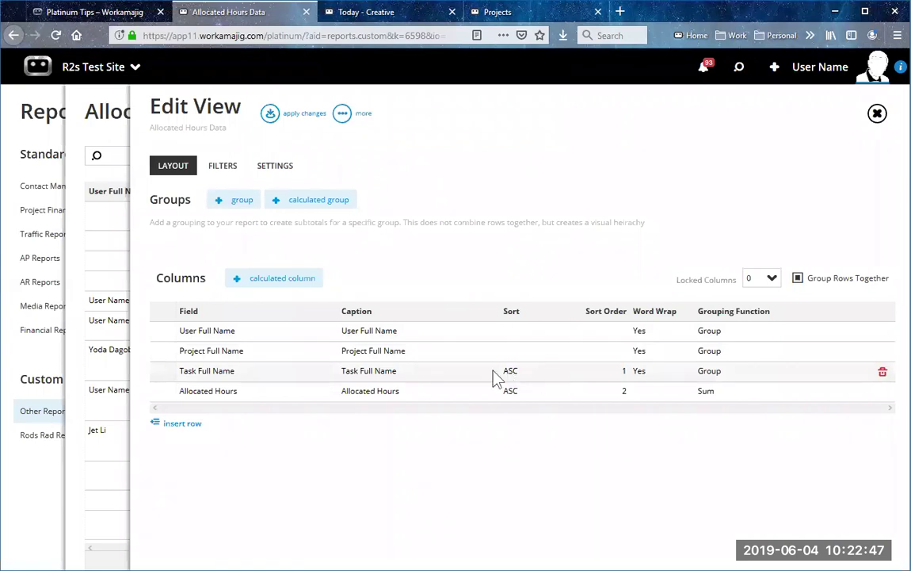
pyautogui.click(389, 360)
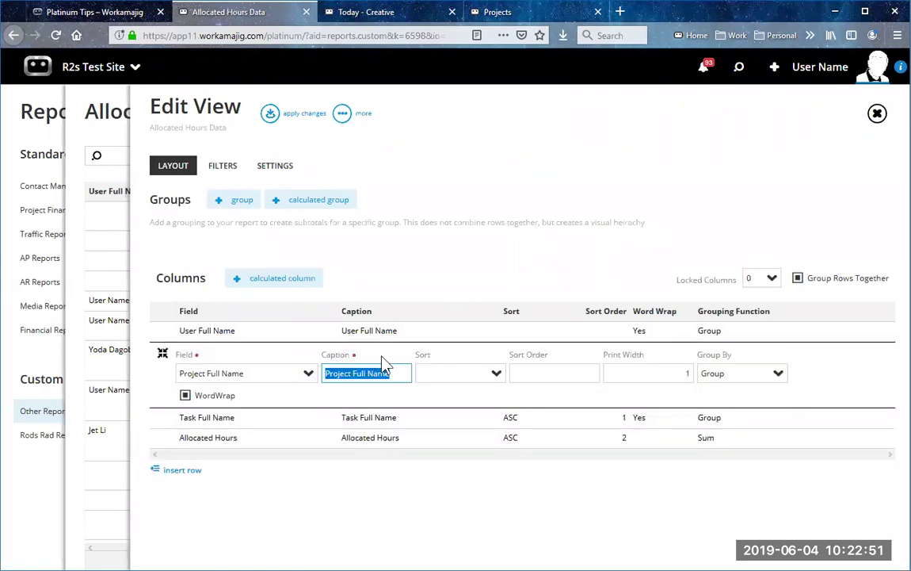
pyautogui.click(679, 372)
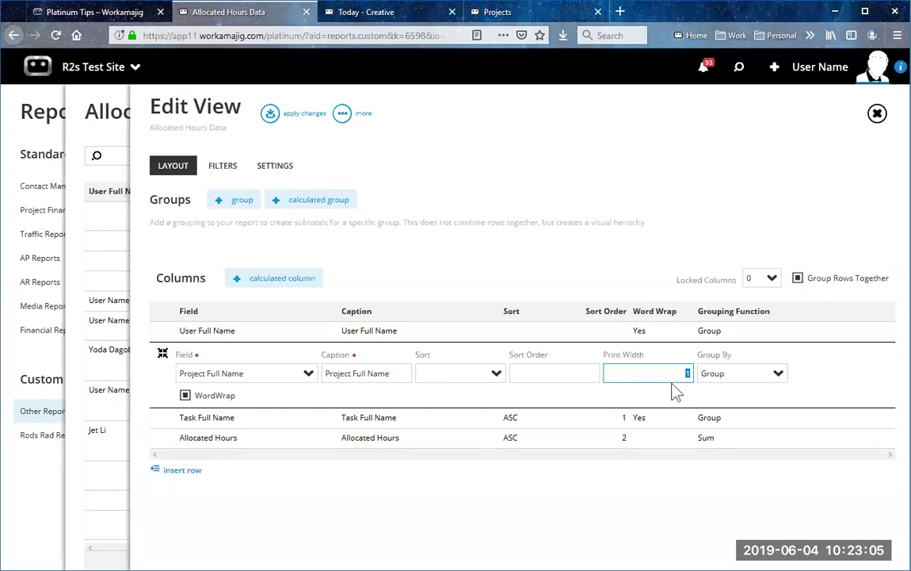
pyautogui.write('3')
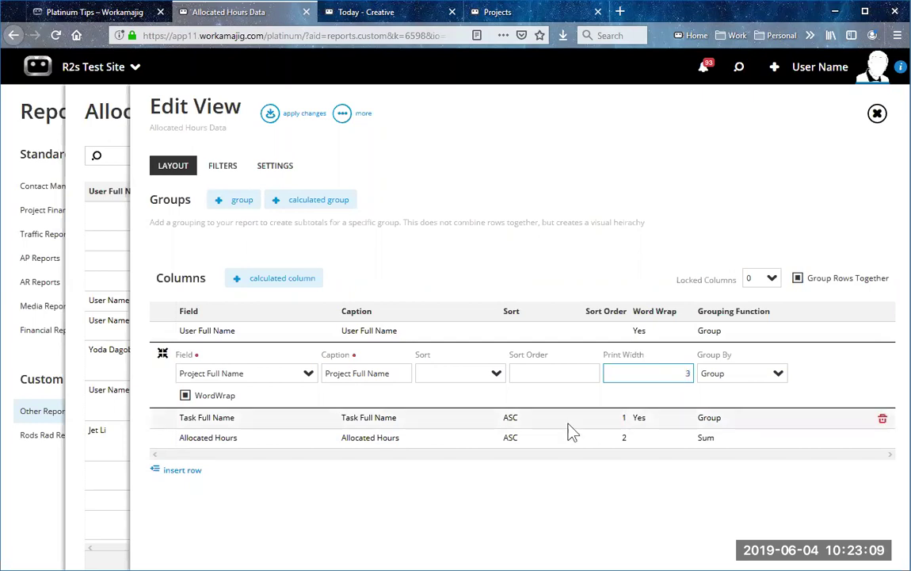
pyautogui.click(573, 432)
pyautogui.press('Tab')
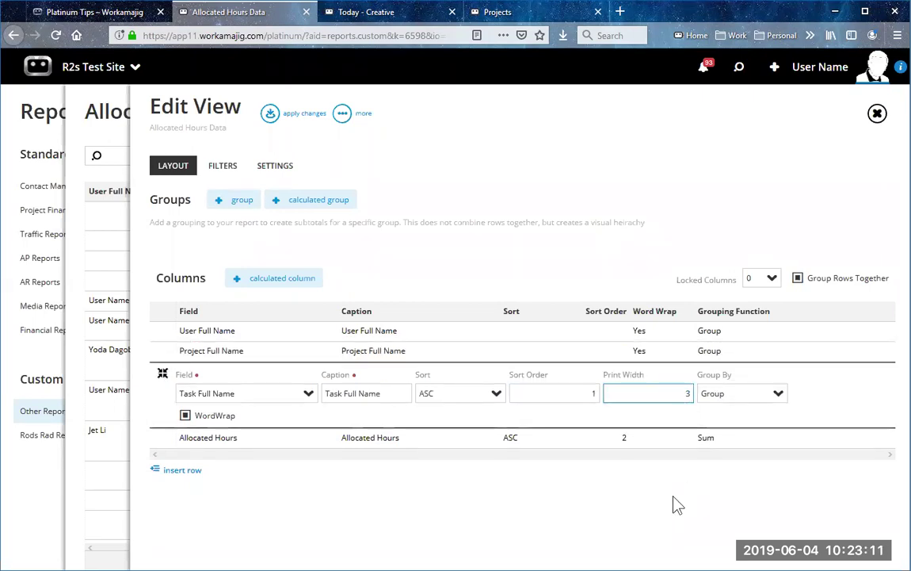
pyautogui.click(678, 505)
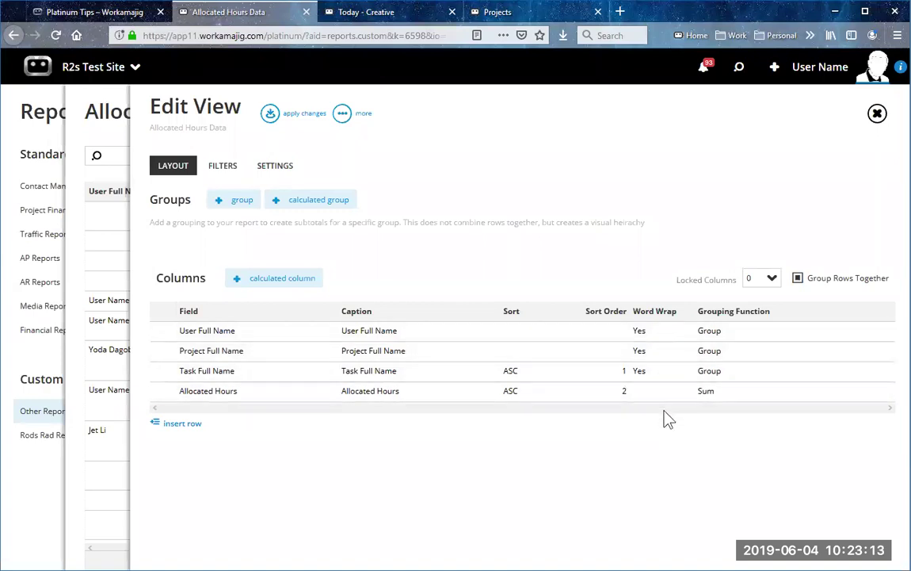
pyautogui.click(270, 113)
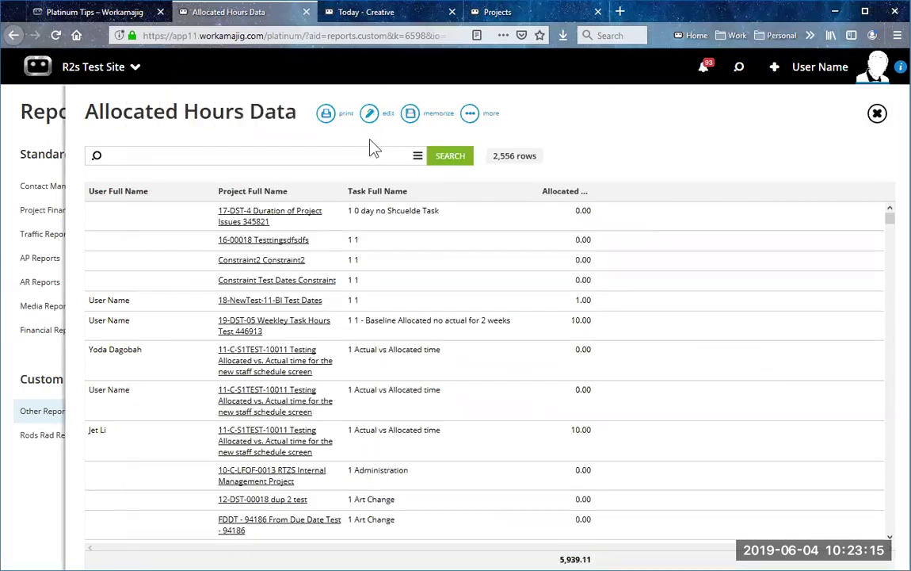
# Step: Print the report to PDF, now 74 pages, and memorize the current view
pyautogui.click(321, 120)
pyautogui.click(294, 151)
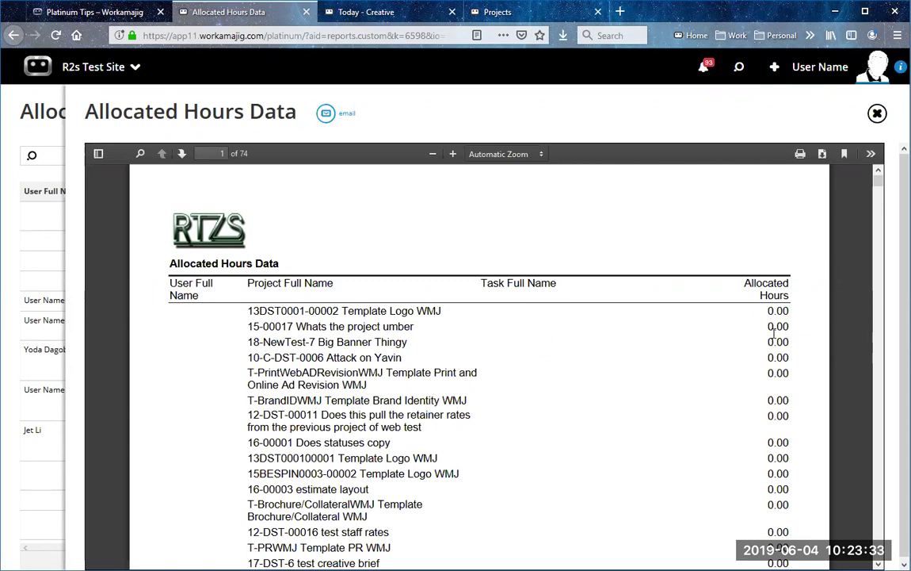
pyautogui.click(877, 115)
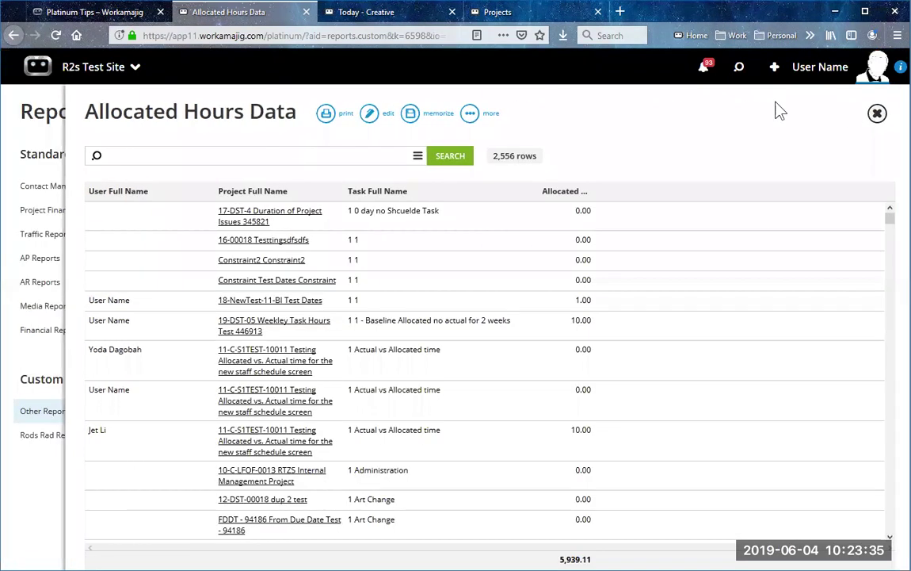
pyautogui.click(410, 120)
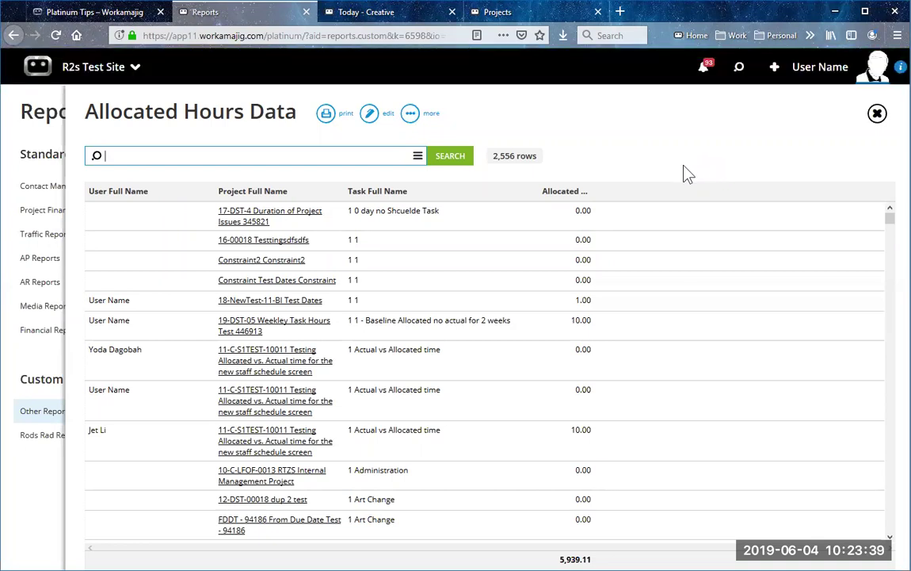
# Step: Toggle sorting between Task Full Name and Allocated Hours, ending on Task Full Name ascending
pyautogui.click(402, 197)
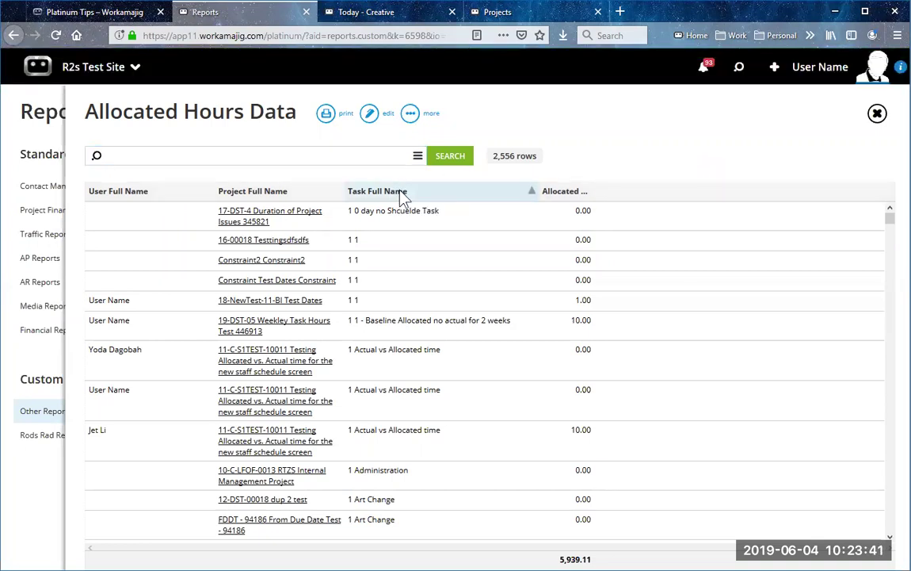
pyautogui.click(560, 197)
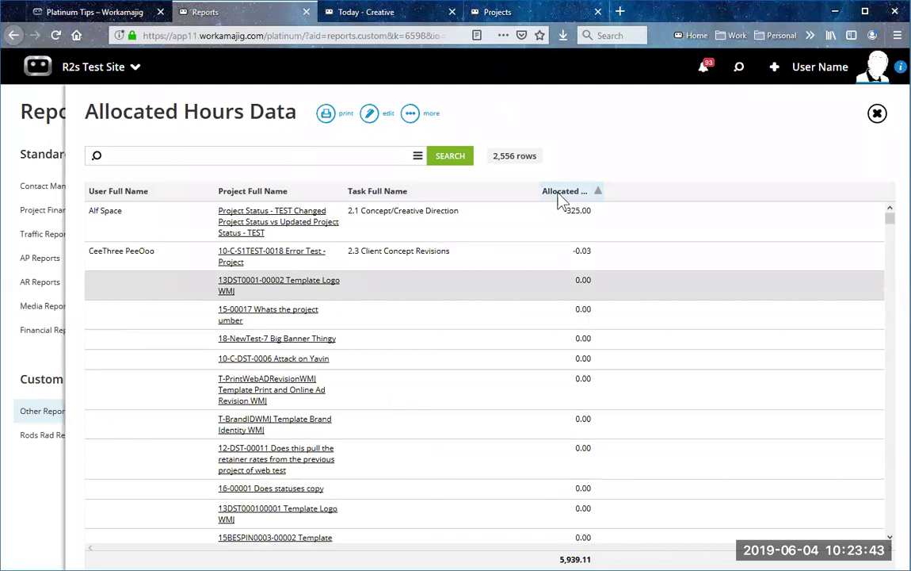
pyautogui.click(408, 194)
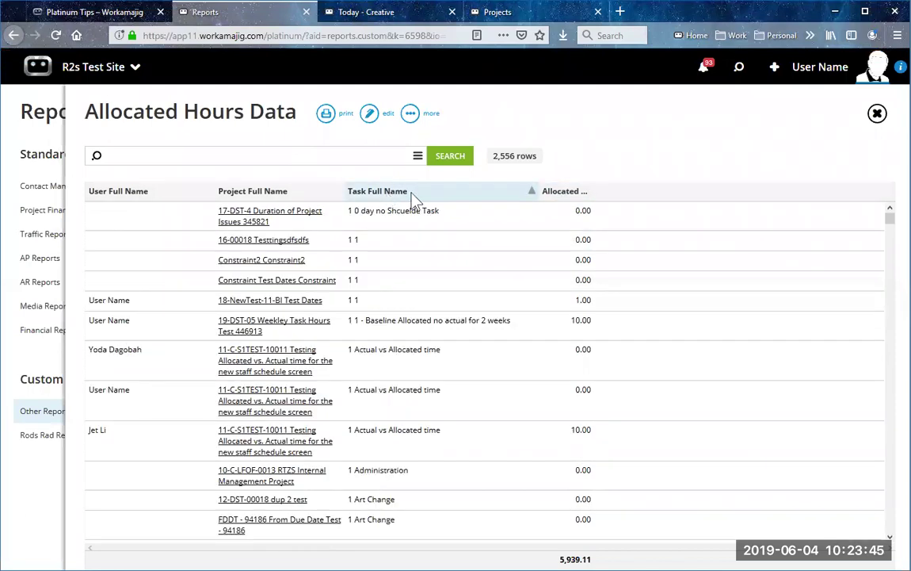
pyautogui.click(567, 193)
pyautogui.click(467, 195)
pyautogui.click(577, 193)
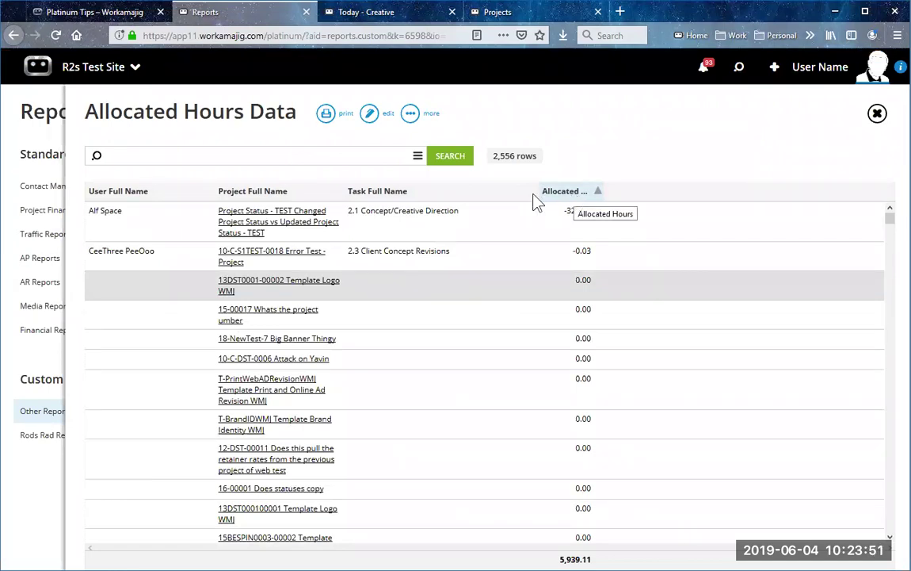
pyautogui.click(427, 197)
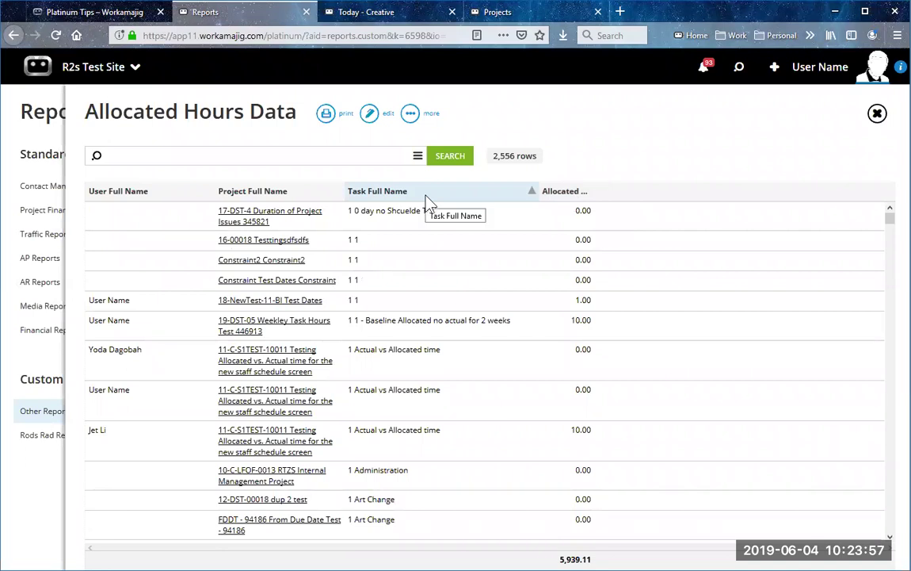
pyautogui.click(369, 116)
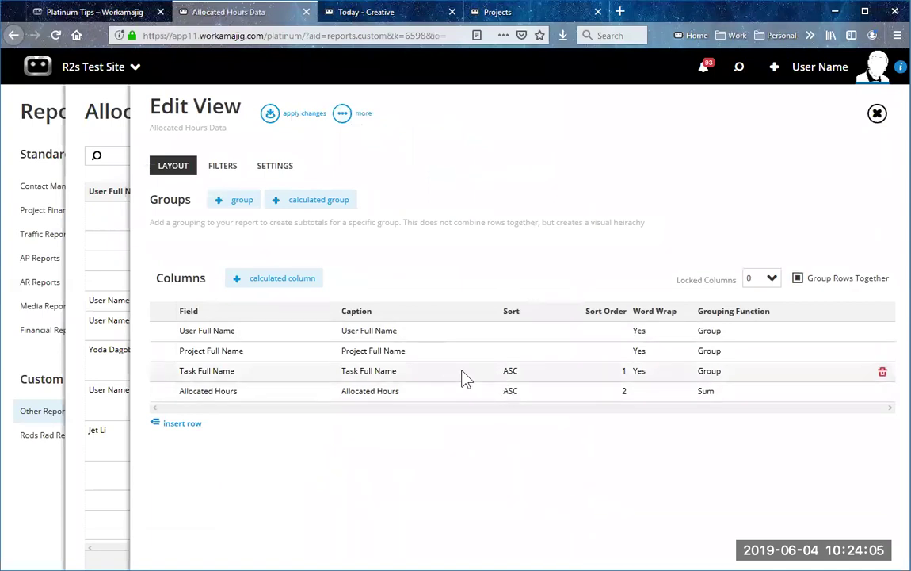
pyautogui.click(233, 374)
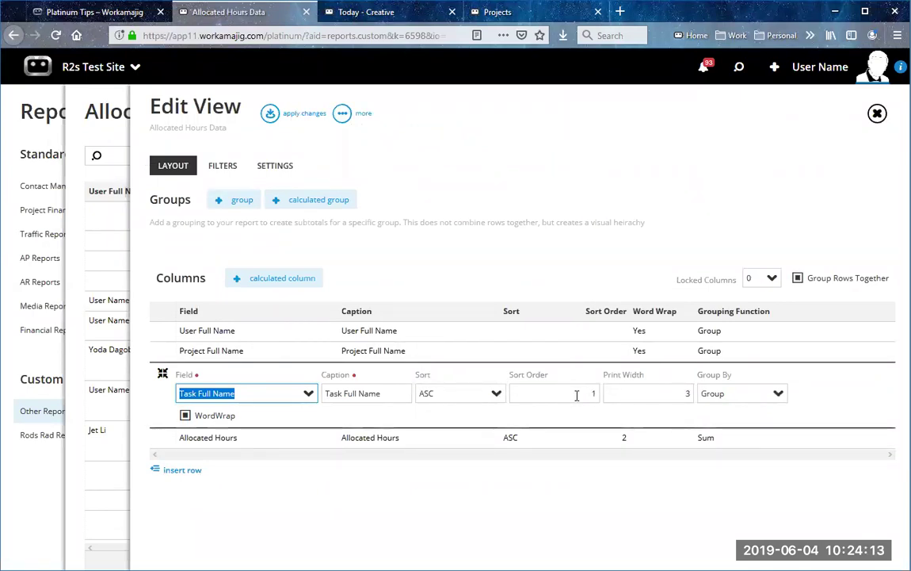
pyautogui.click(227, 441)
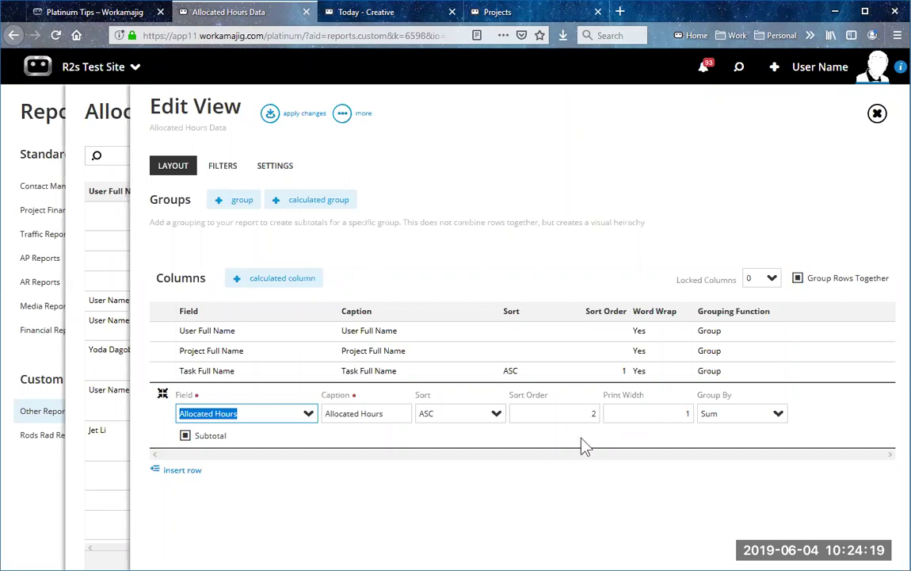
pyautogui.click(560, 504)
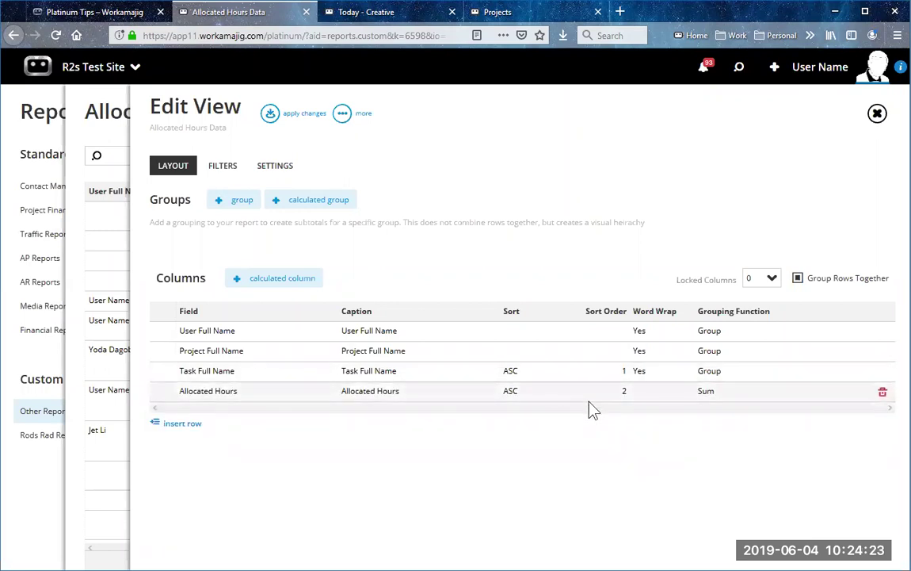
pyautogui.click(274, 119)
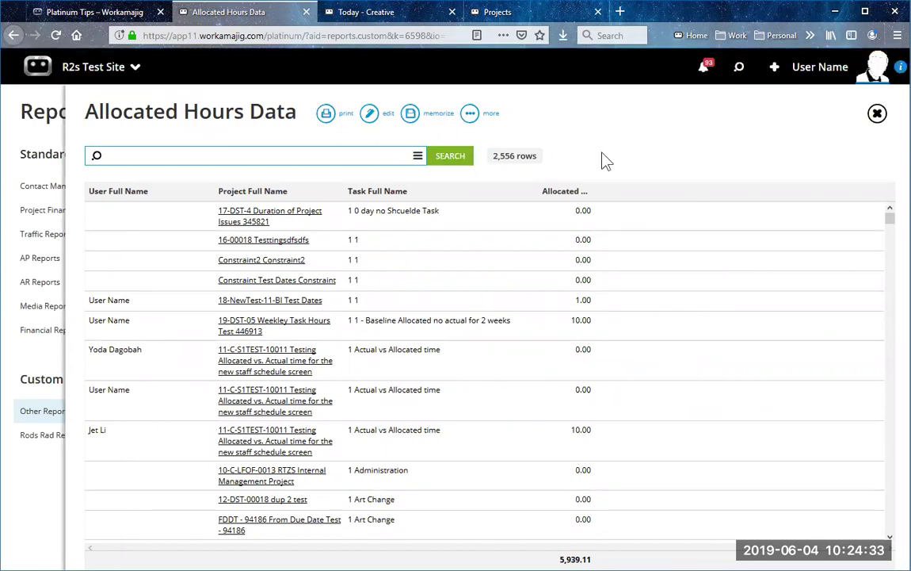
pyautogui.click(107, 16)
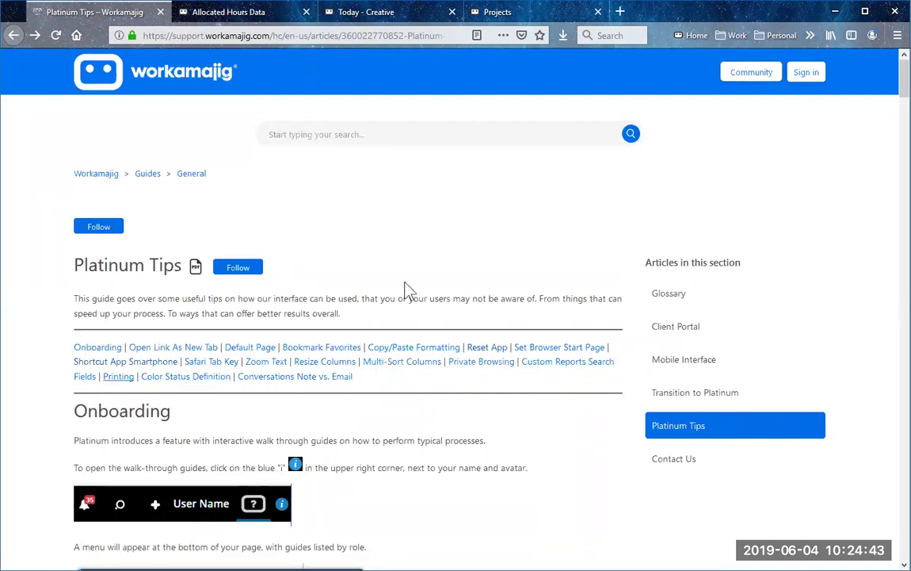
pyautogui.click(285, 18)
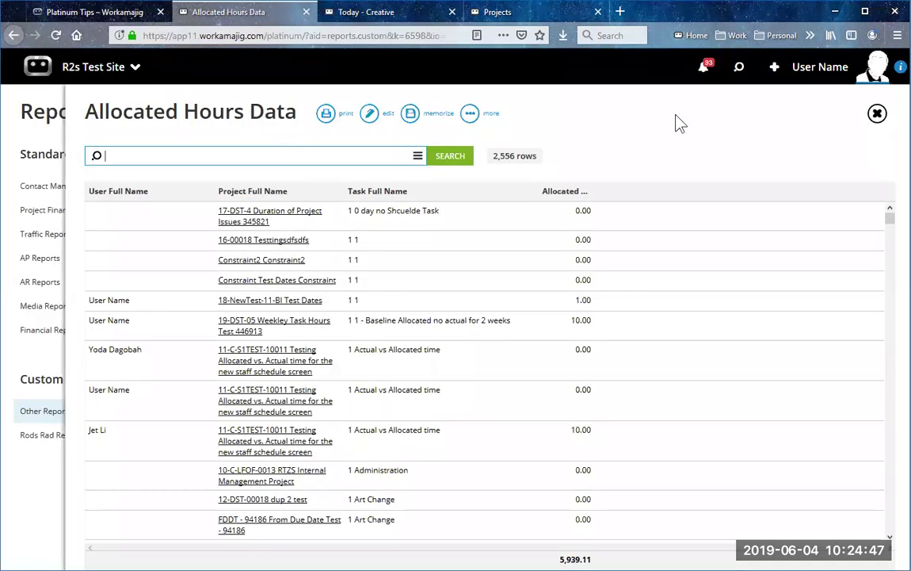
# Step: Insert an Actual Hours column row in the layout editor, then check the Filters tab
pyautogui.click(370, 115)
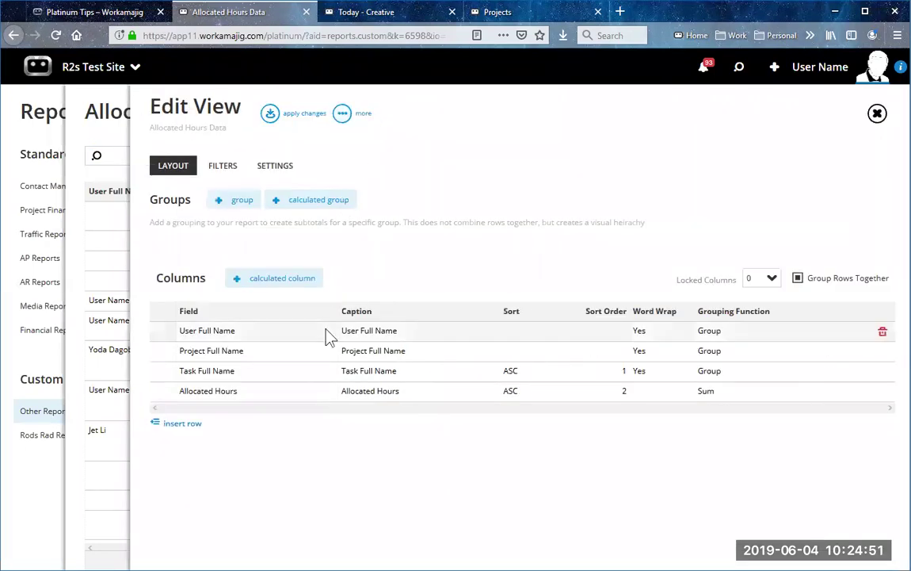
pyautogui.click(187, 430)
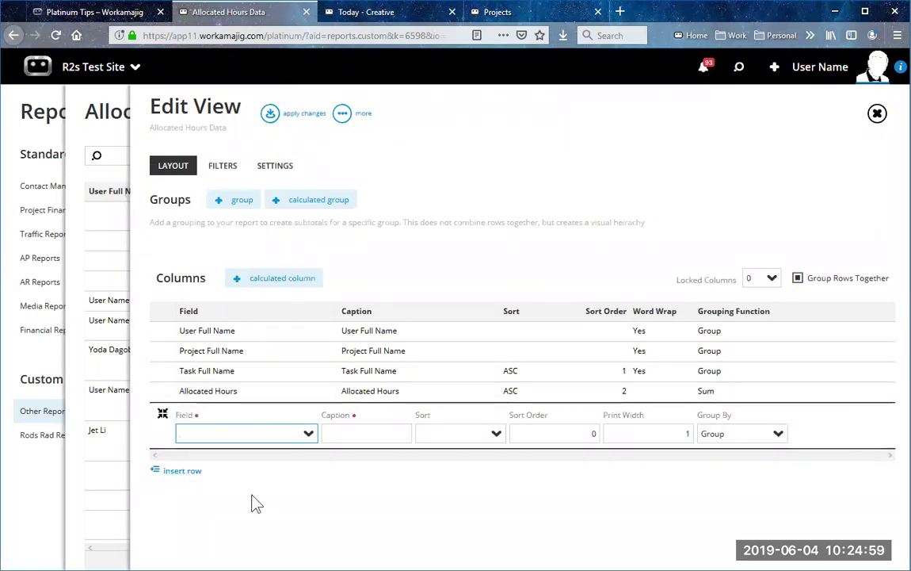
pyautogui.write('ho')
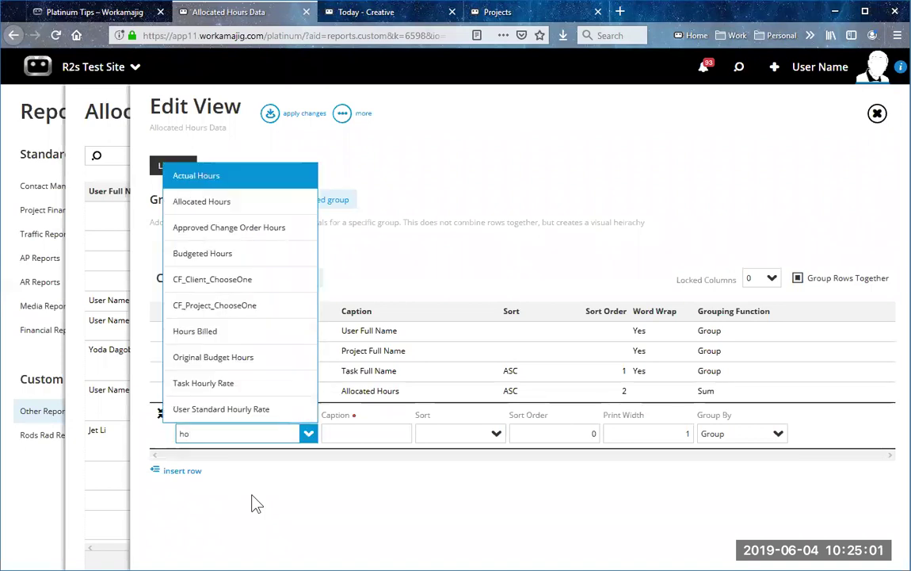
pyautogui.write('urs')
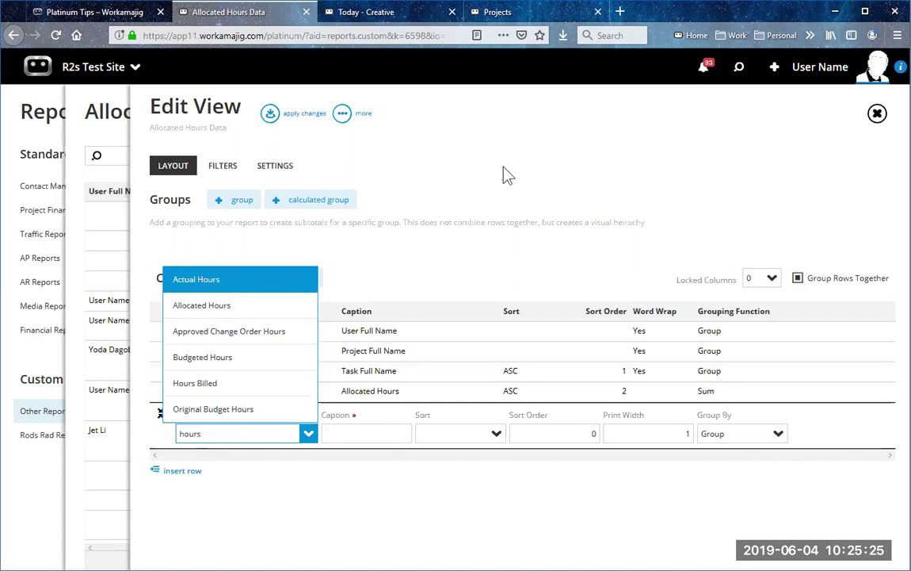
pyautogui.press('Return')
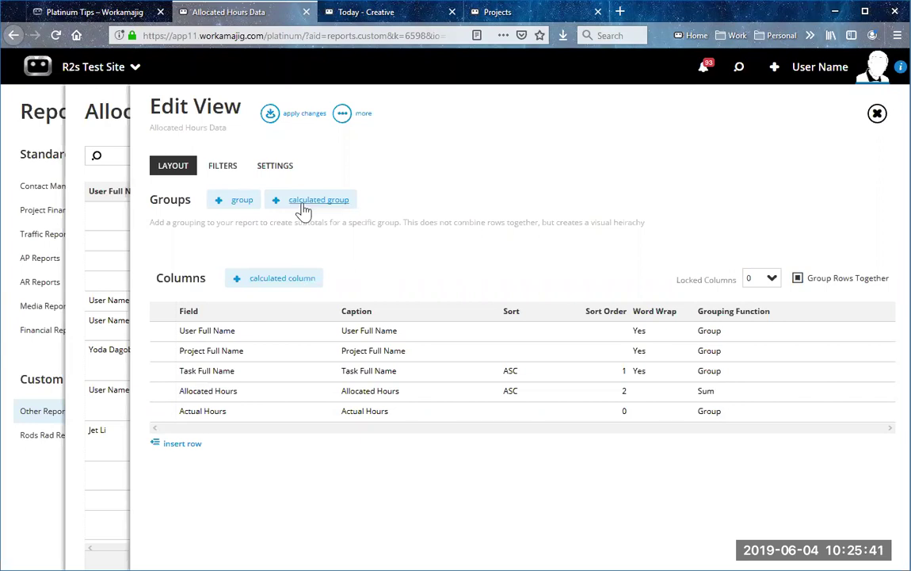
pyautogui.click(223, 169)
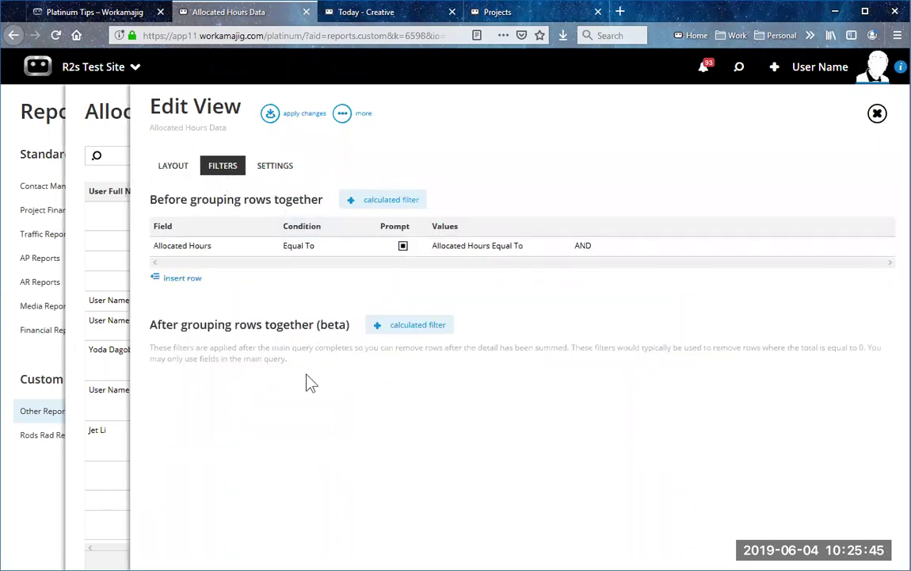
pyautogui.click(181, 169)
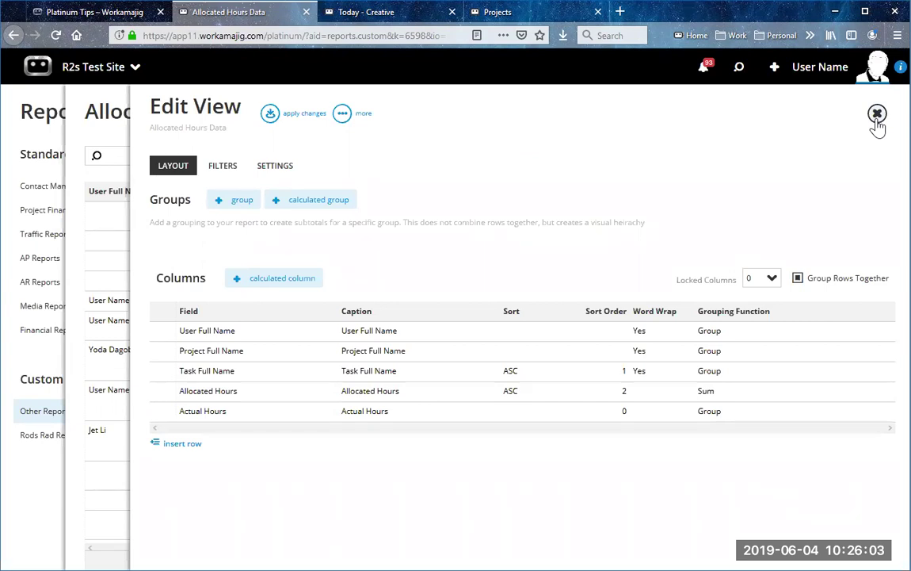
# Step: Close Edit View and switch through the open tabs to the Today - Creatives page
pyautogui.click(878, 116)
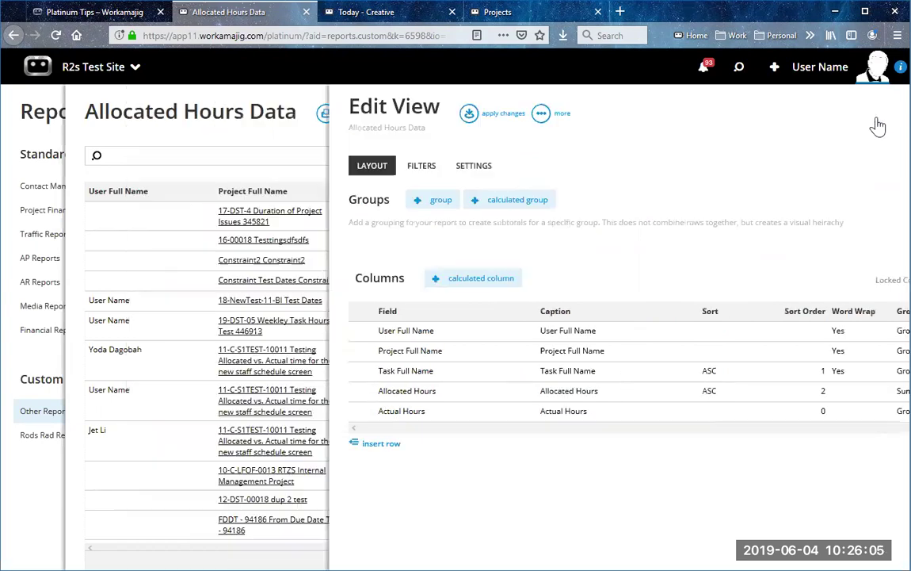
pyautogui.click(95, 12)
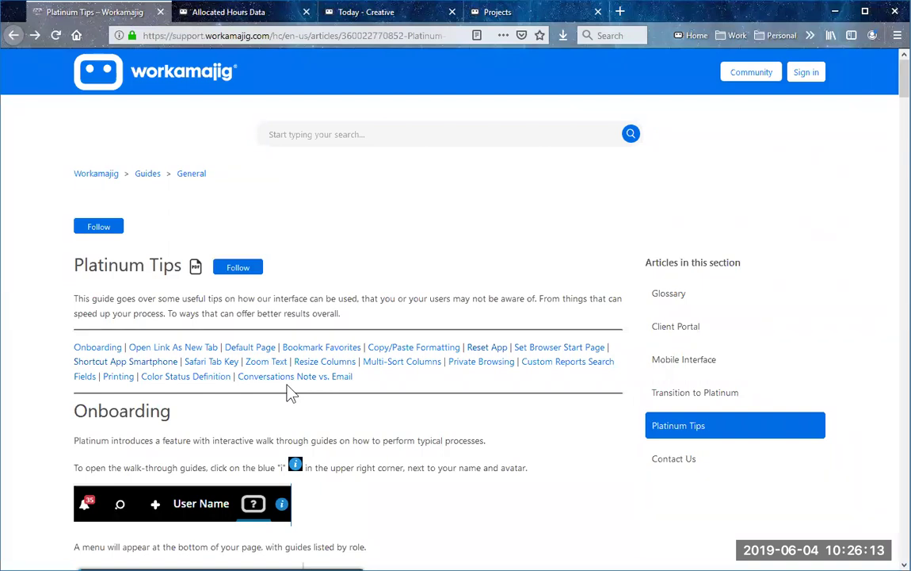
pyautogui.click(261, 13)
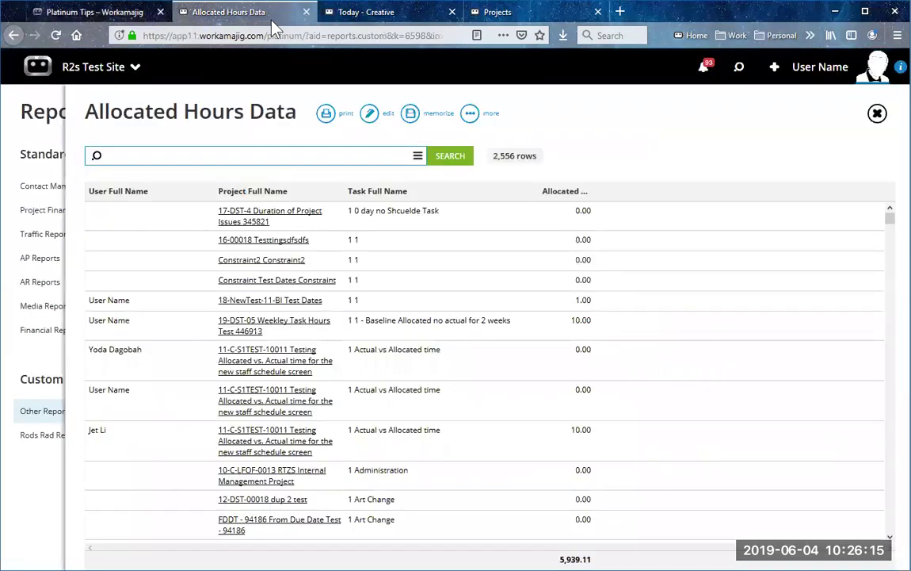
pyautogui.click(384, 13)
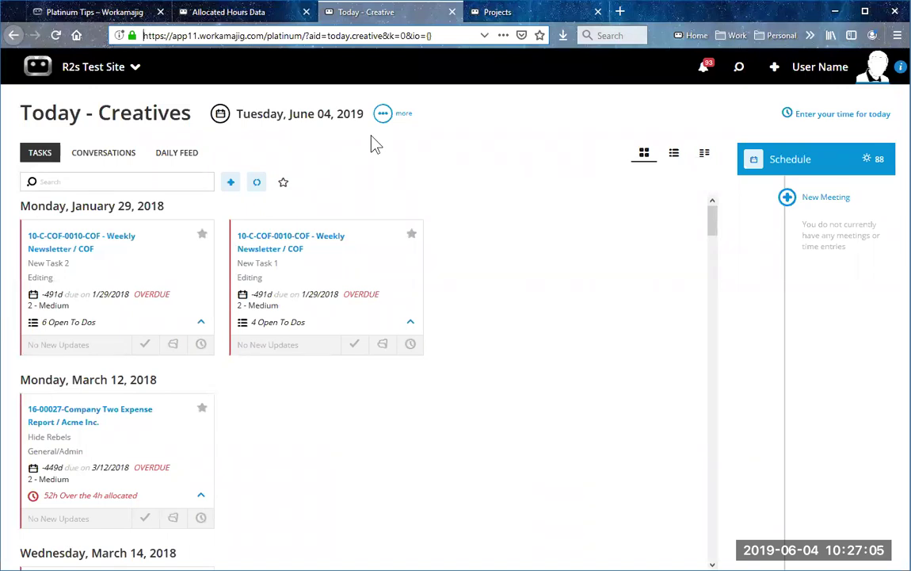
# Step: Open the Today page's System Settings, check the Creative/Production group, then return to Company Defaults
pyautogui.click(384, 116)
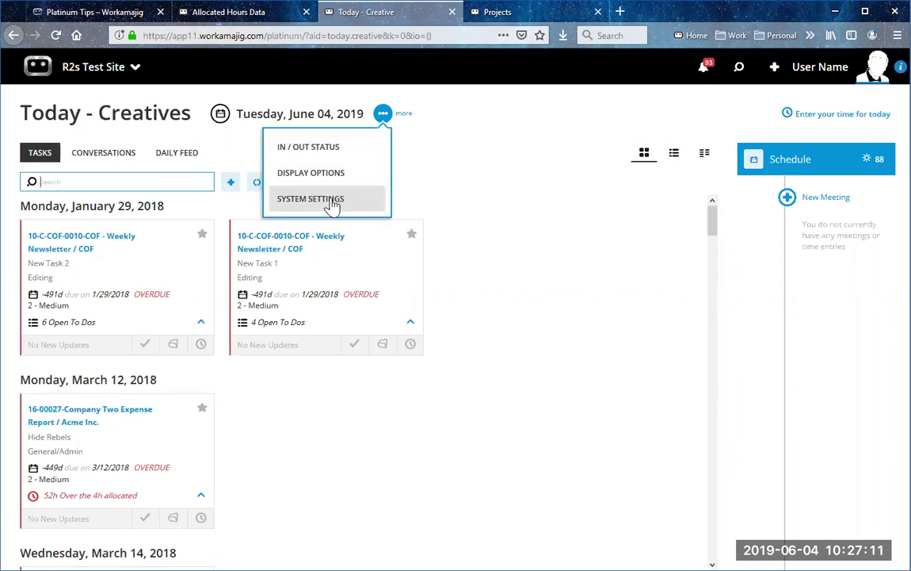
pyautogui.click(347, 203)
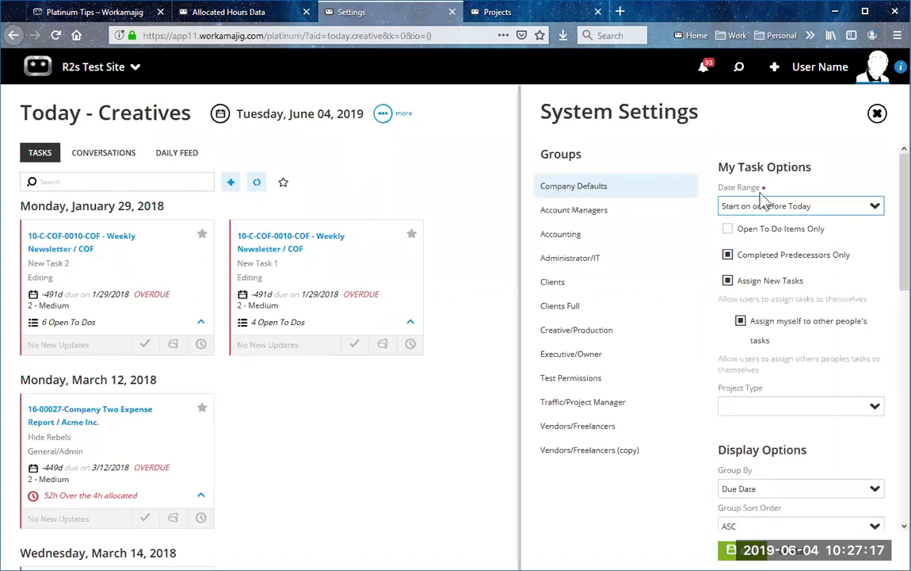
pyautogui.scroll(-3, 777, 198)
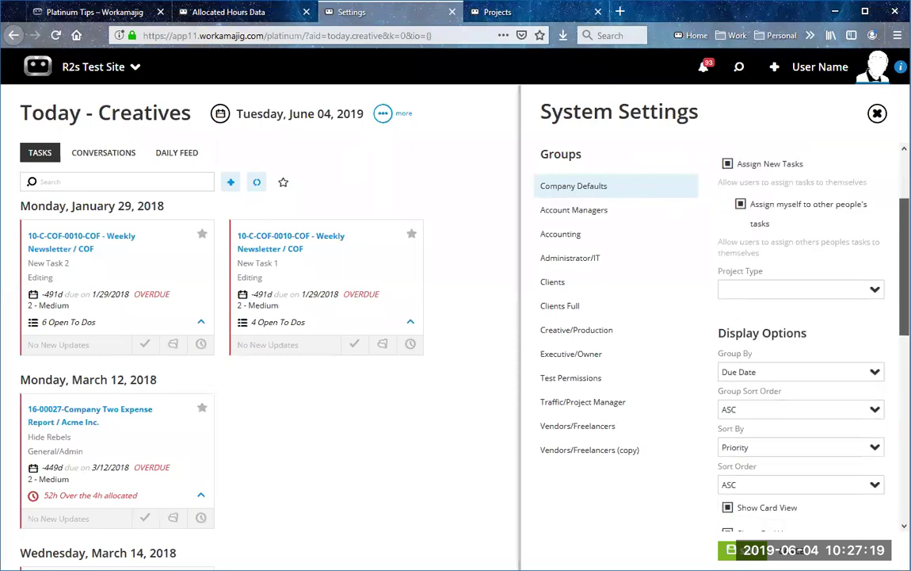
pyautogui.scroll(-10, 801, 333)
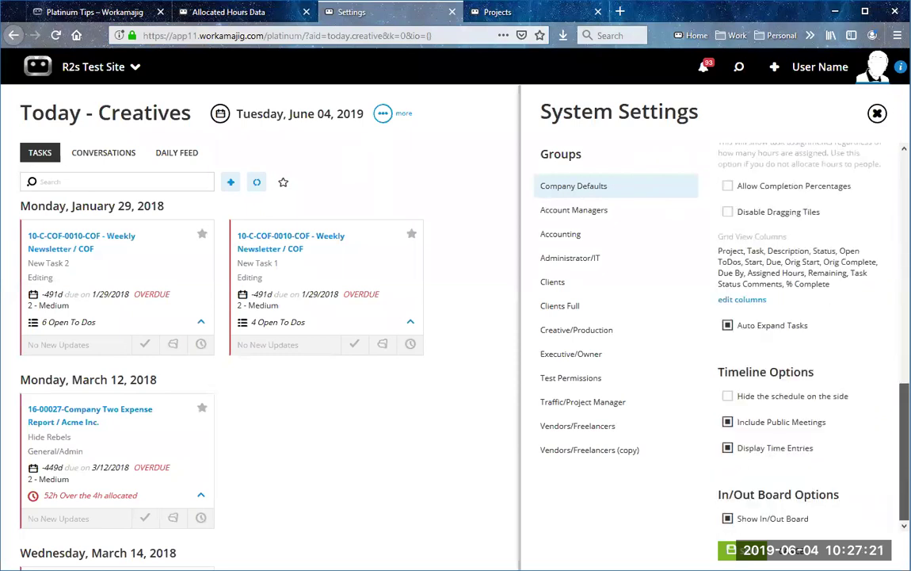
pyautogui.scroll(13, 836, 187)
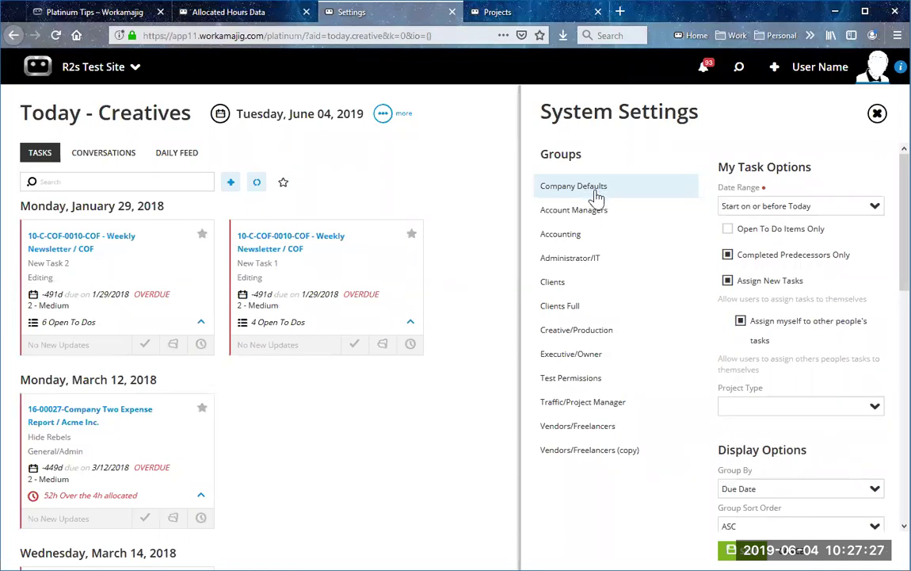
pyautogui.click(600, 333)
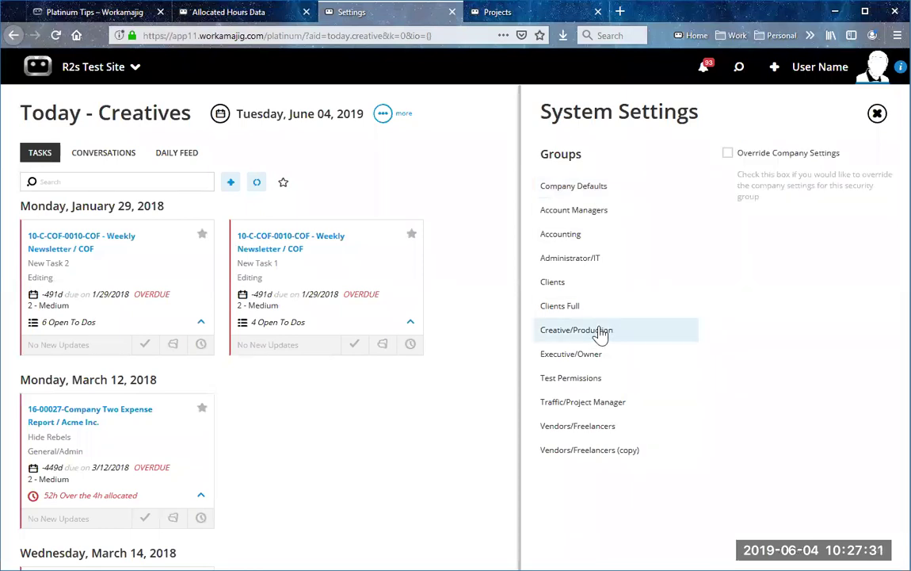
pyautogui.click(607, 192)
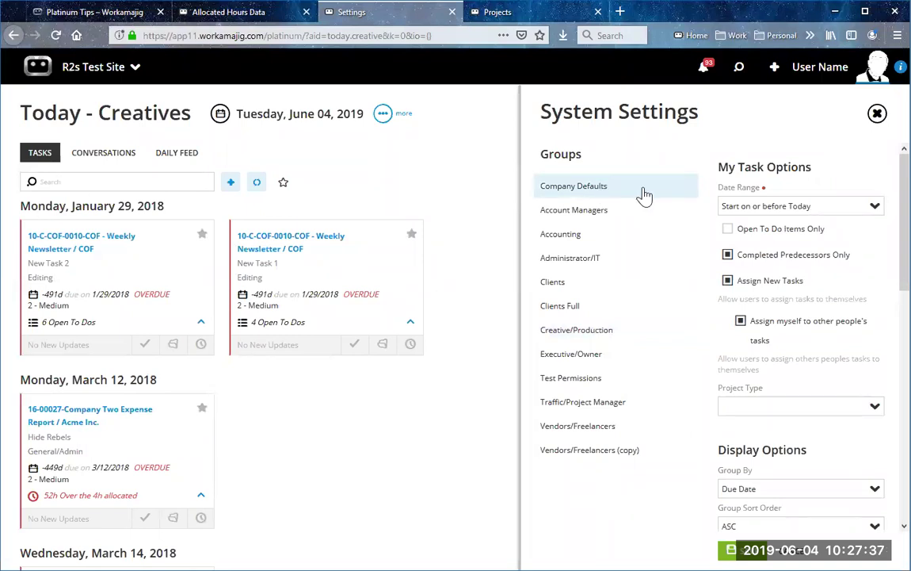
# Step: Override company settings for Vendors/Freelancers, turning off new task assigning and zero-hour assignments
pyautogui.click(624, 433)
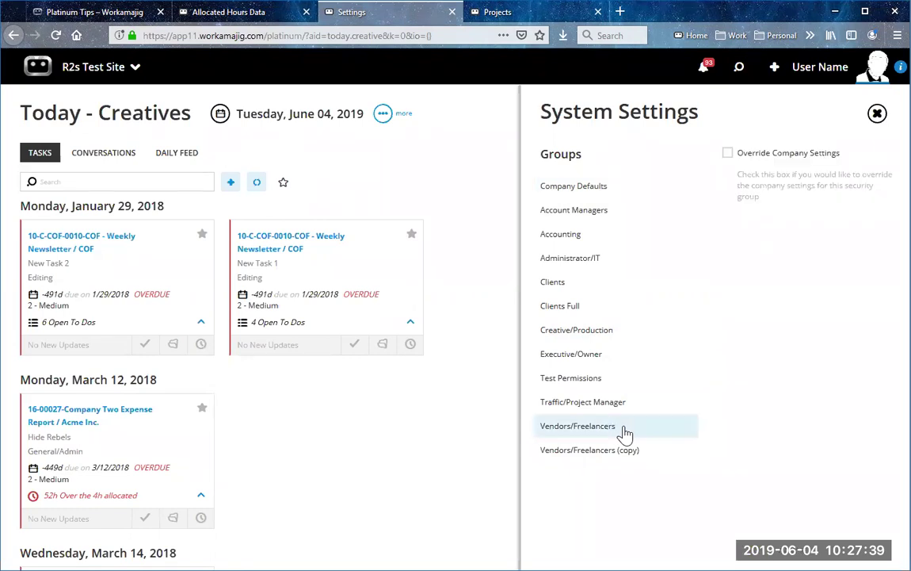
pyautogui.click(727, 154)
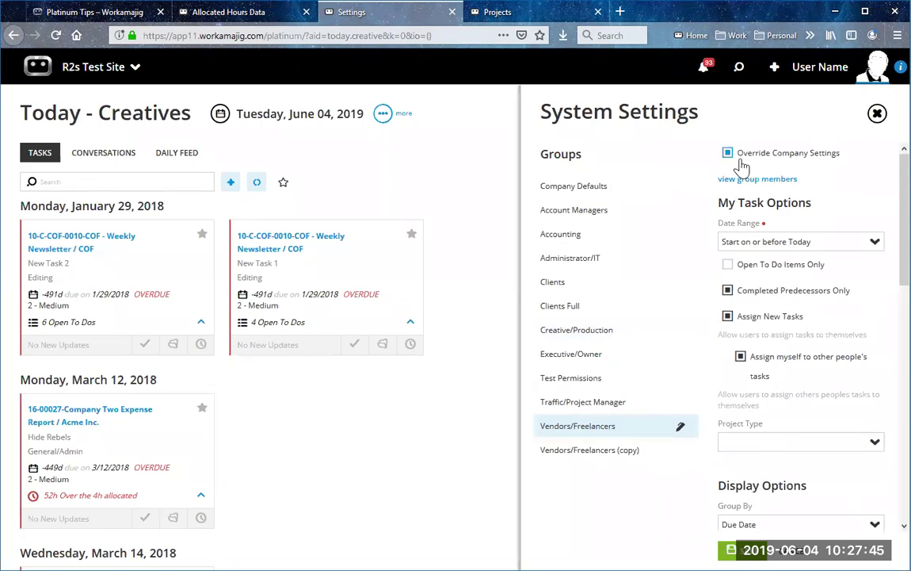
pyautogui.click(728, 317)
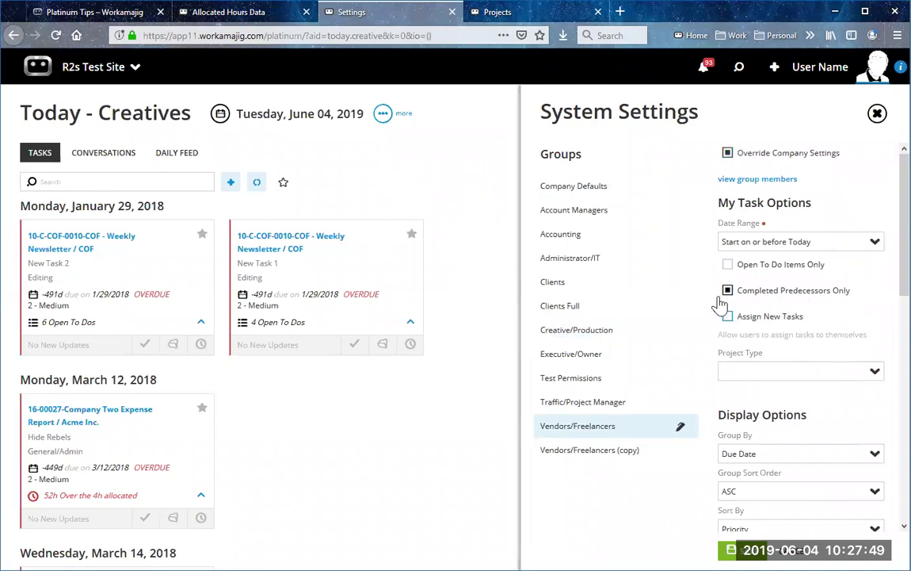
pyautogui.scroll(-4, 881, 392)
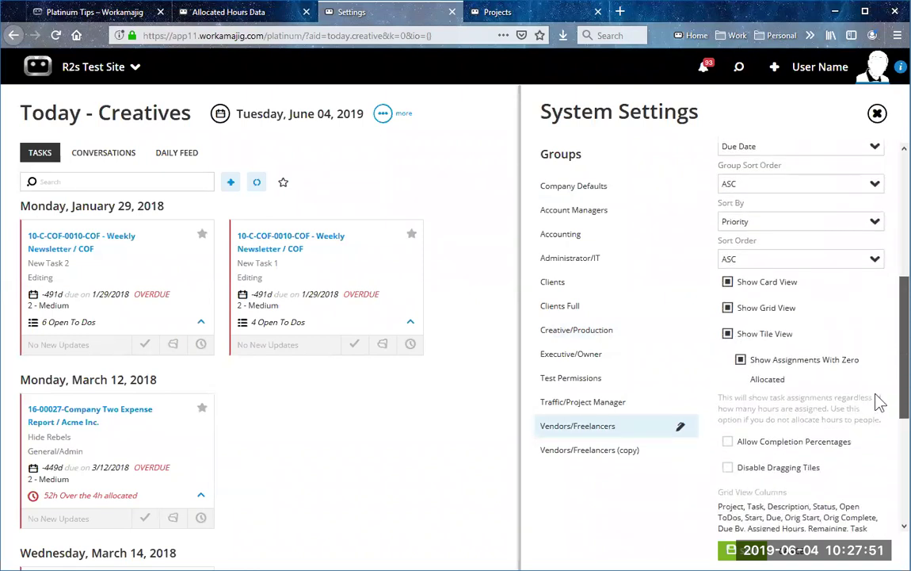
pyautogui.click(740, 359)
# Step: Turn off tile view, grid view, public meetings, time entries and In/Out board, then save
pyautogui.click(727, 334)
pyautogui.click(728, 308)
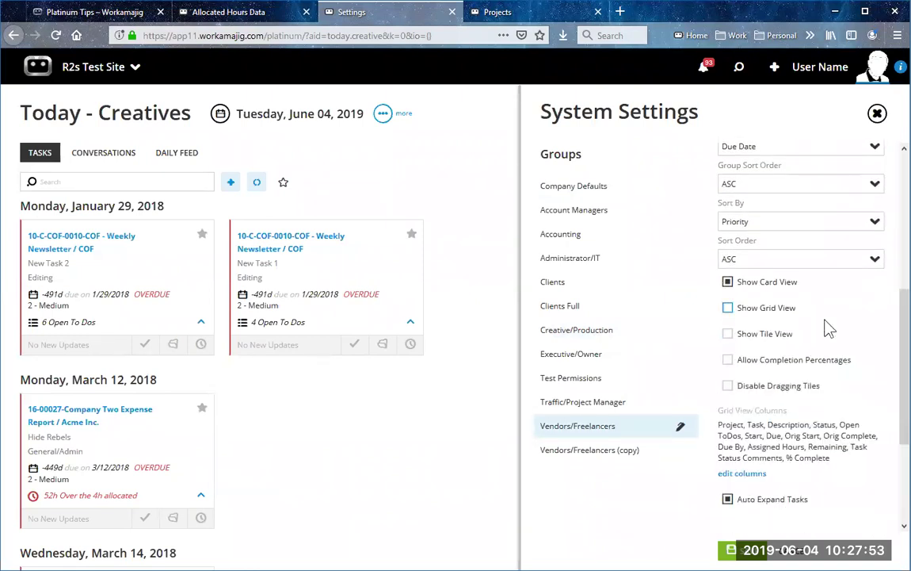
pyautogui.scroll(-5, 785, 348)
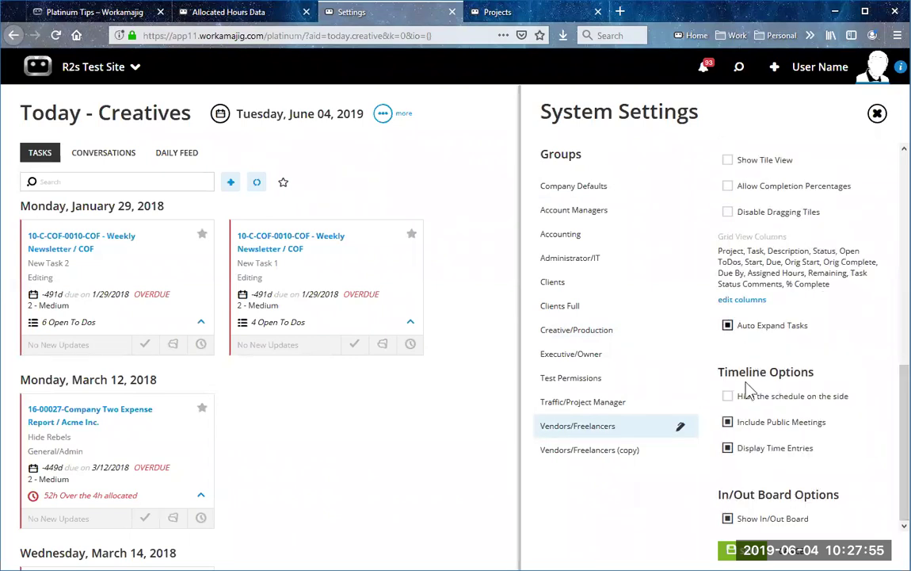
pyautogui.click(727, 422)
pyautogui.click(728, 448)
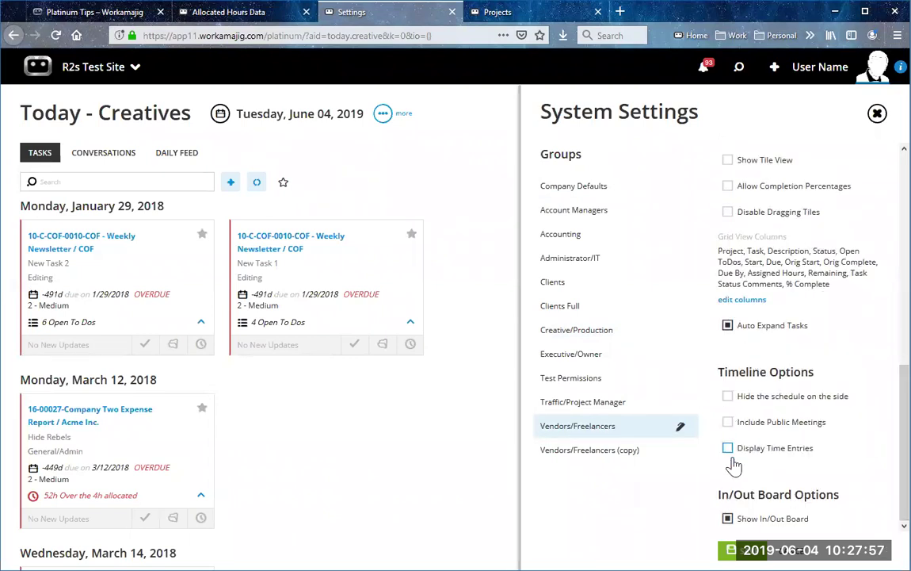
pyautogui.click(727, 518)
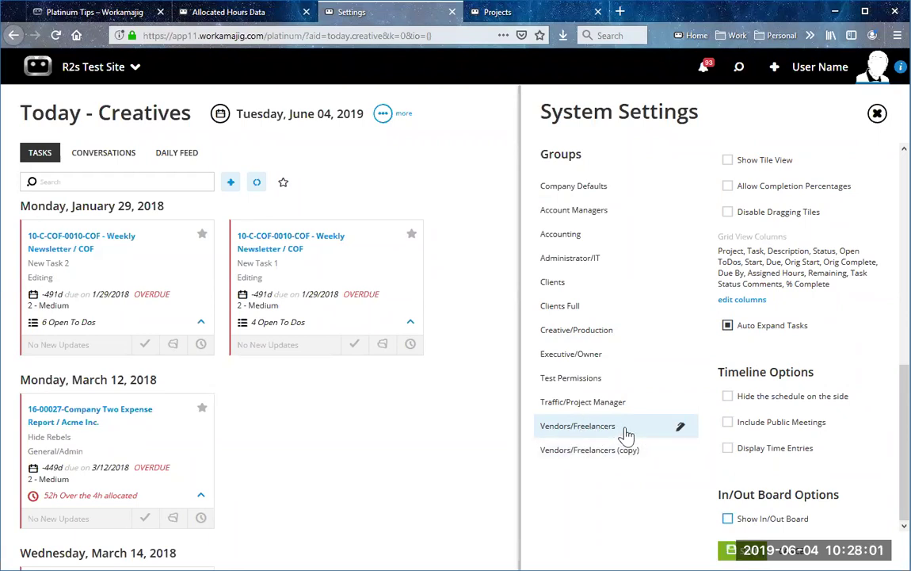
pyautogui.scroll(10, 824, 414)
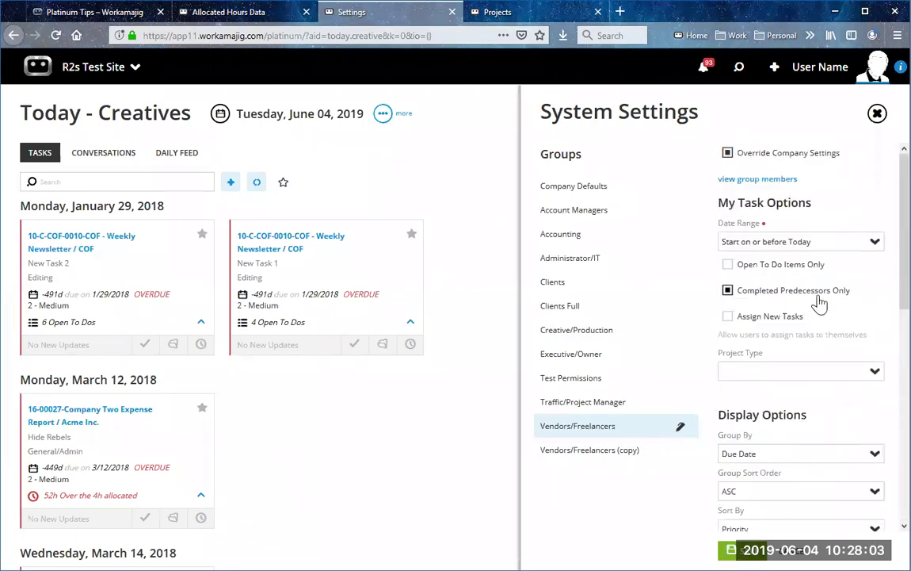
pyautogui.click(730, 549)
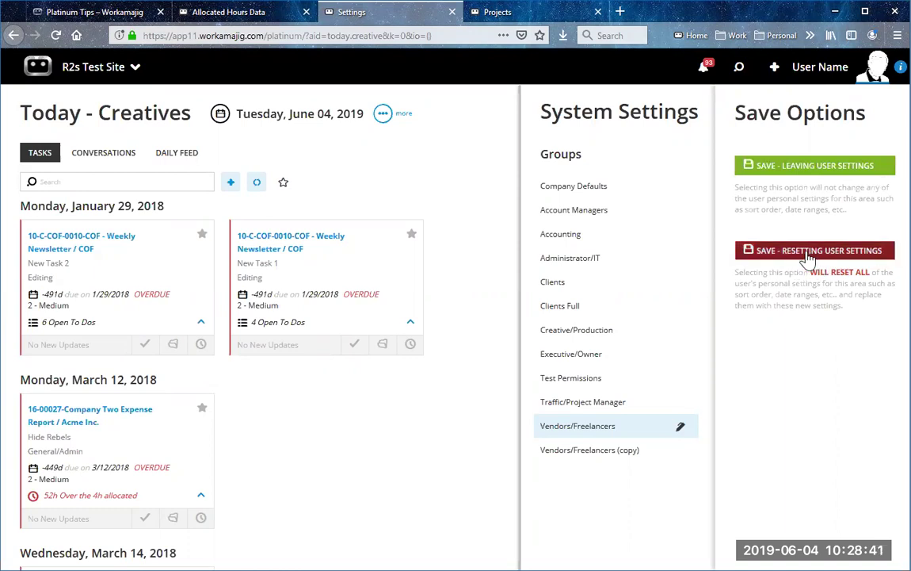
# Step: Choose 'Save - Resetting User Settings' and close System Settings
pyautogui.click(806, 258)
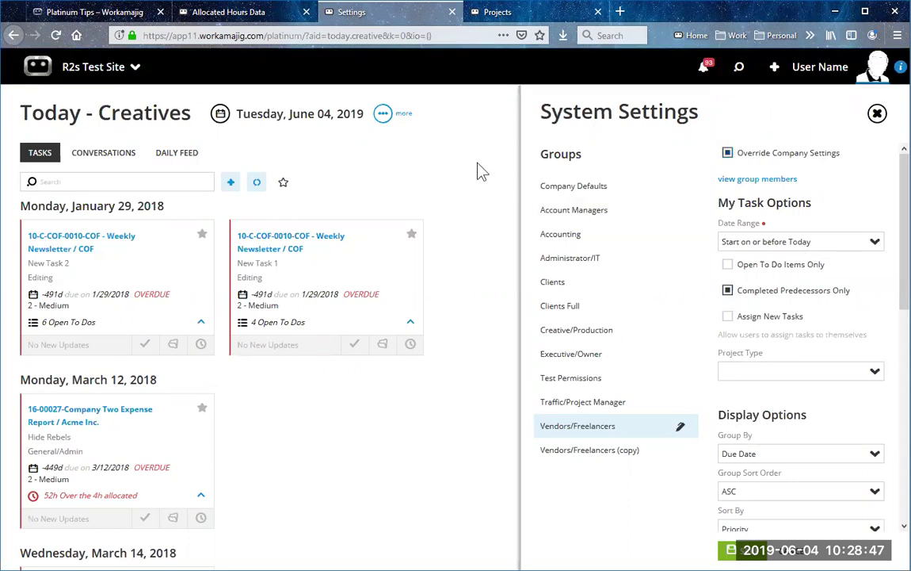
pyautogui.click(458, 146)
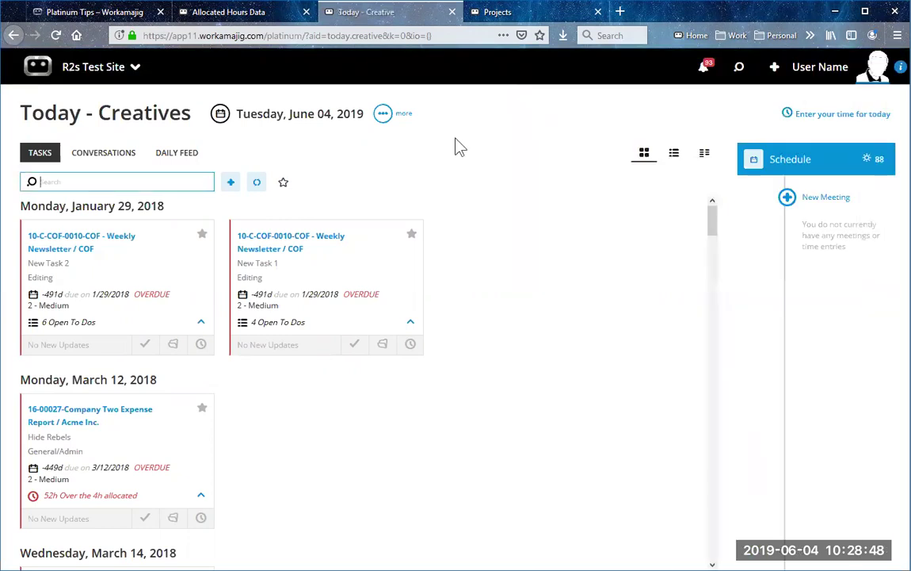
pyautogui.click(385, 124)
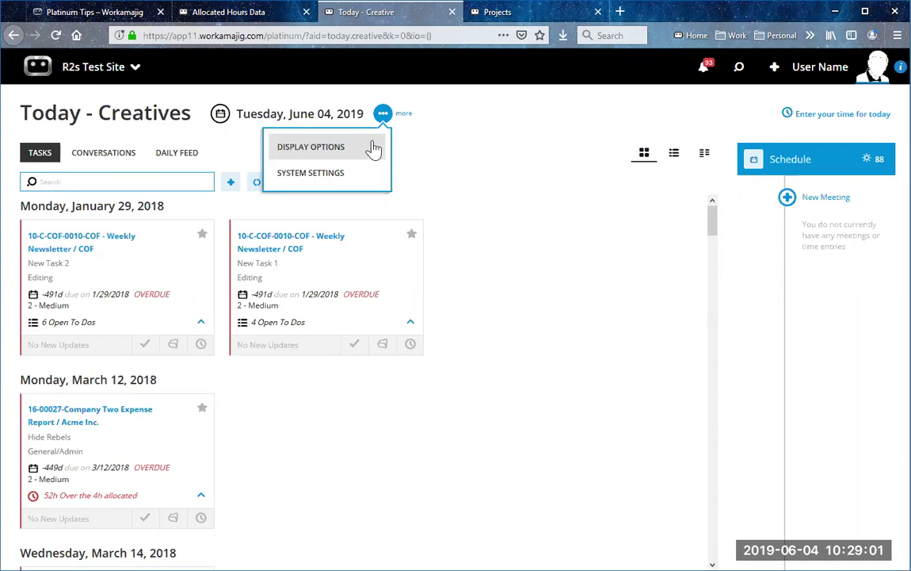
pyautogui.click(359, 150)
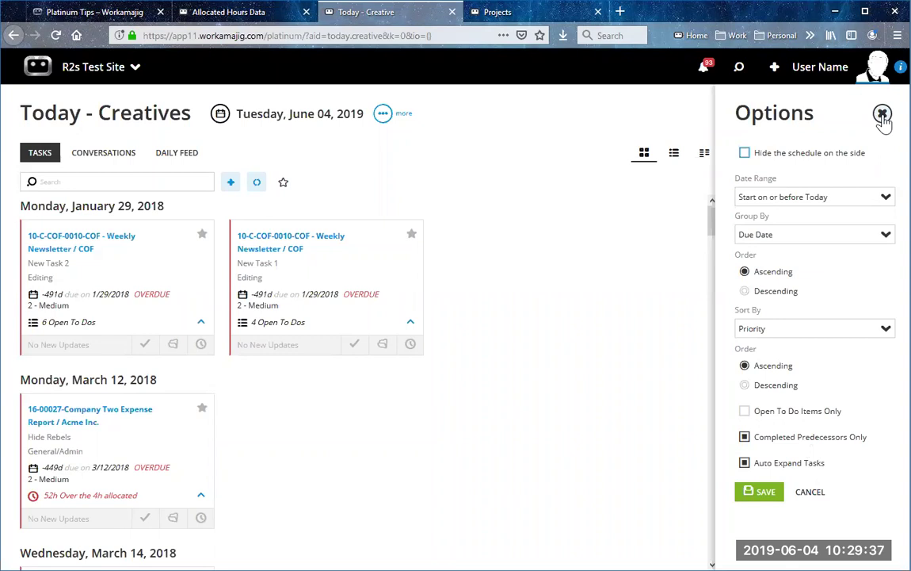
pyautogui.click(883, 115)
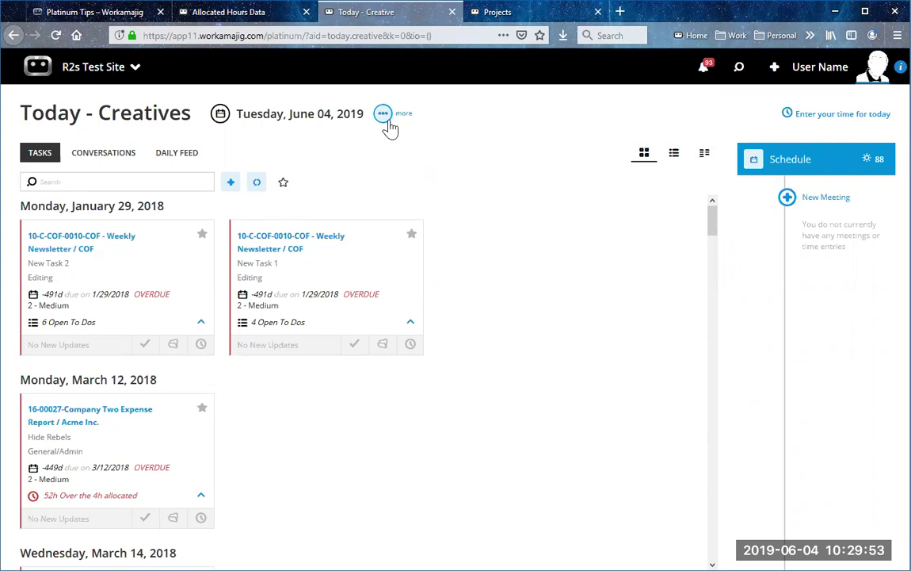
pyautogui.click(116, 298)
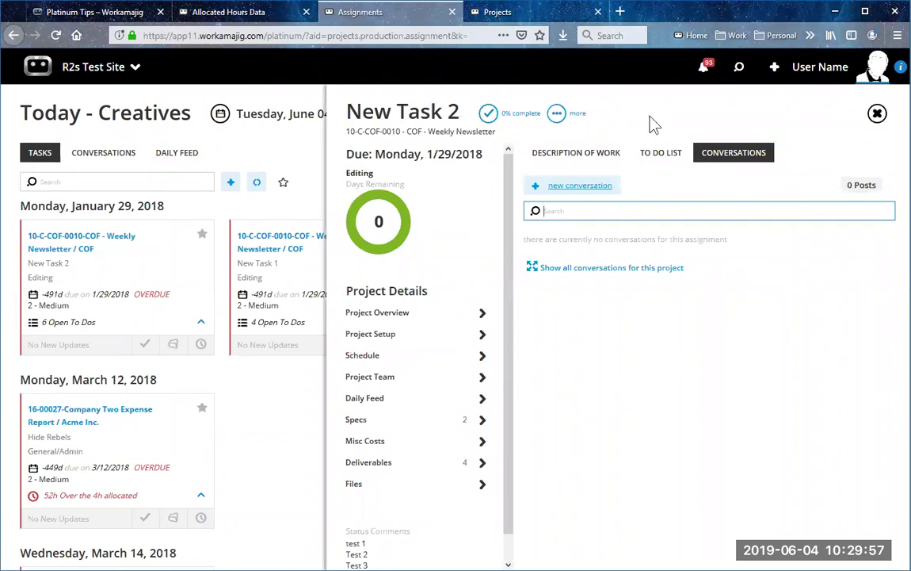
pyautogui.click(557, 114)
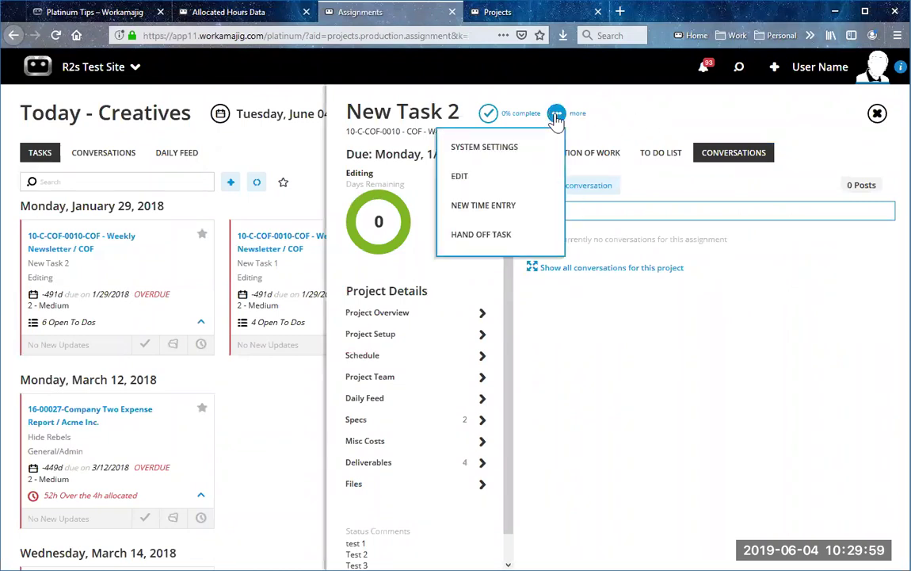
pyautogui.click(524, 148)
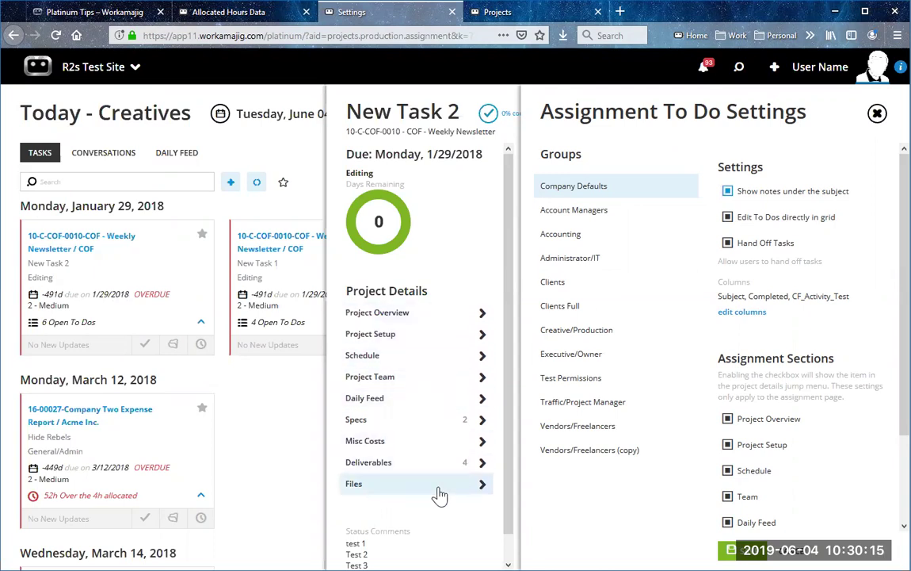
pyautogui.scroll(-3, 784, 364)
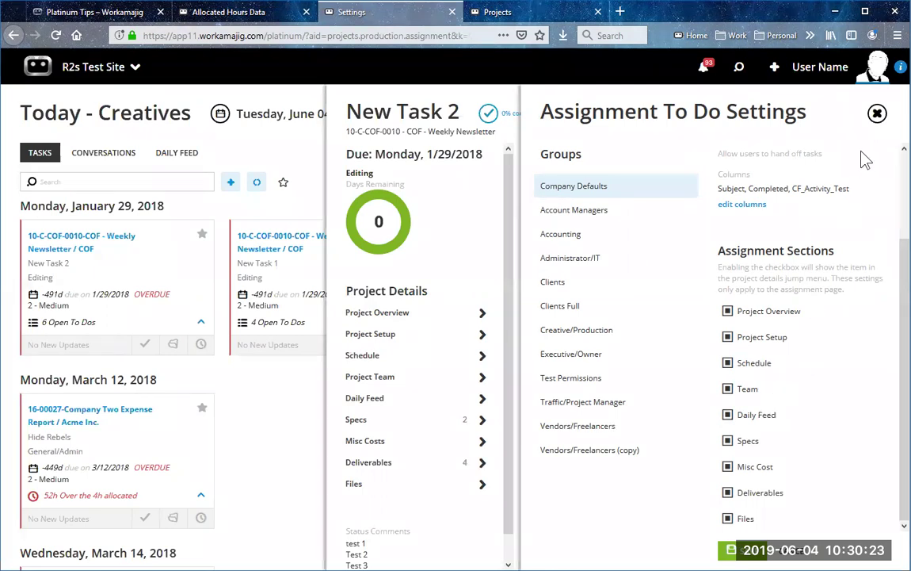
pyautogui.click(877, 115)
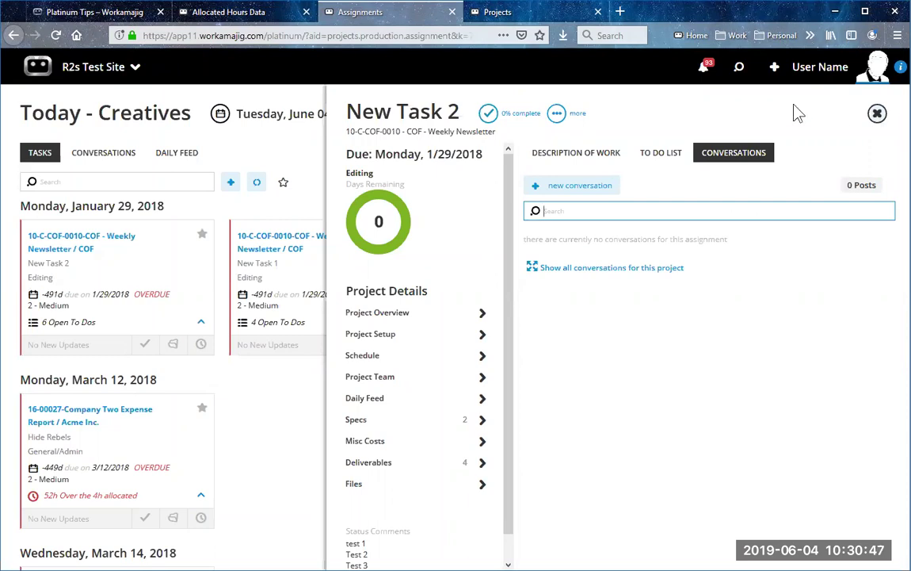
pyautogui.click(557, 113)
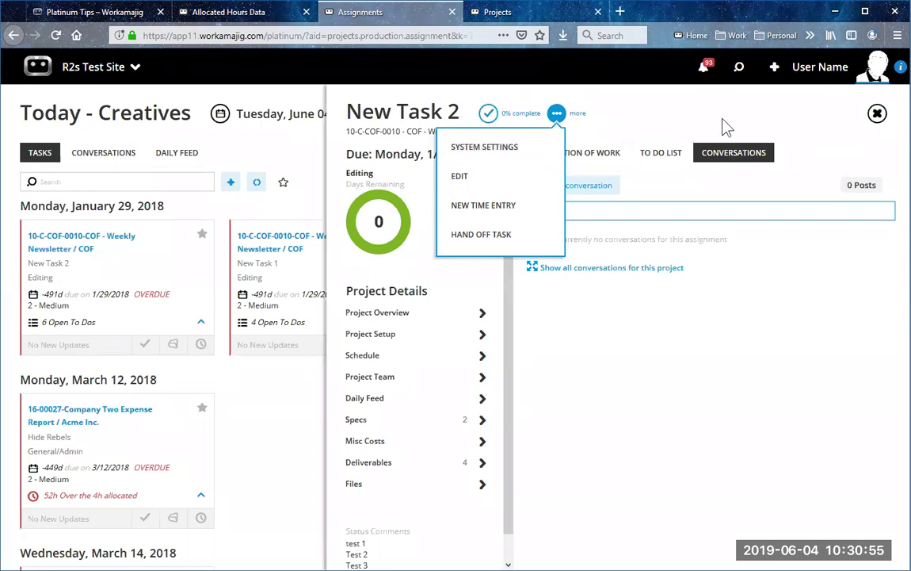
pyautogui.click(877, 115)
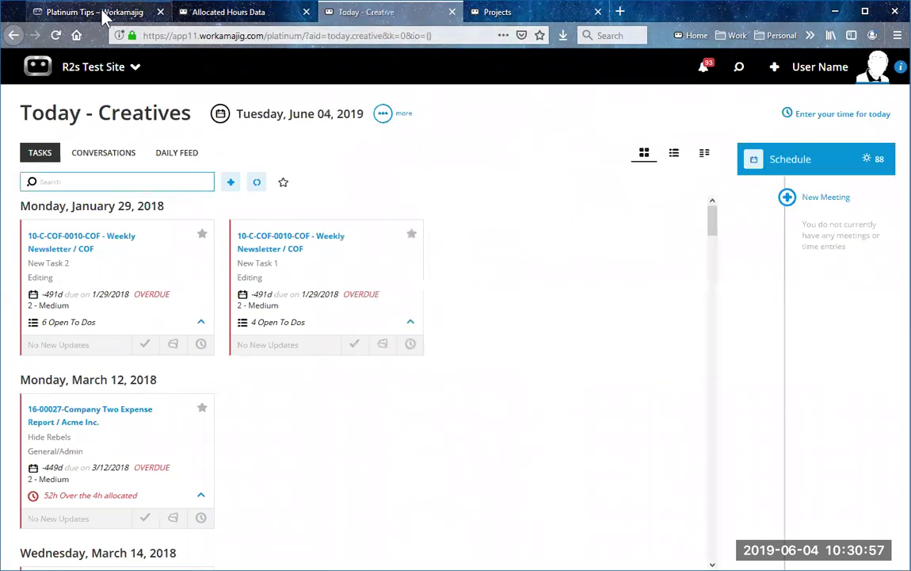
# Step: Go to the Today - Creative tab and list its 109 open conversations
pyautogui.click(95, 12)
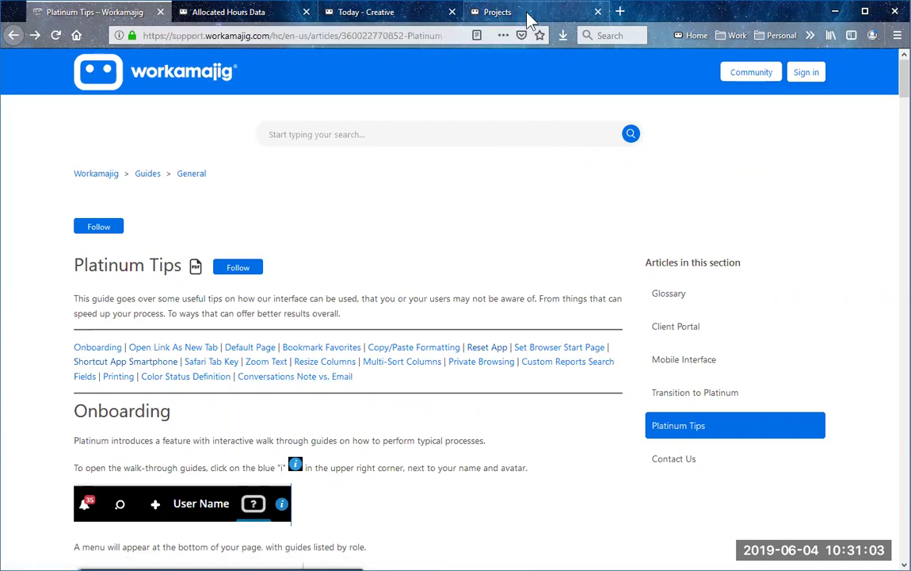
pyautogui.click(479, 14)
pyautogui.click(355, 21)
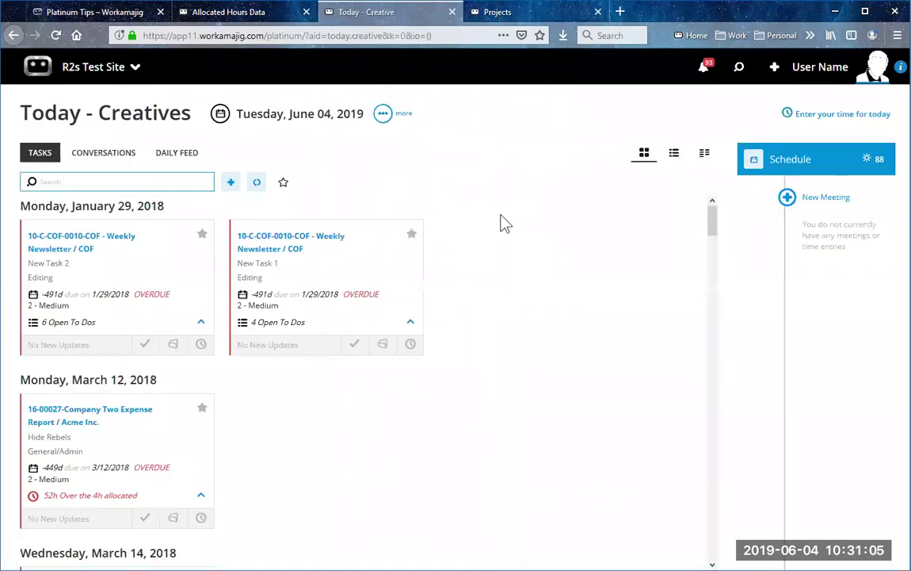
pyautogui.click(98, 155)
pyautogui.click(109, 180)
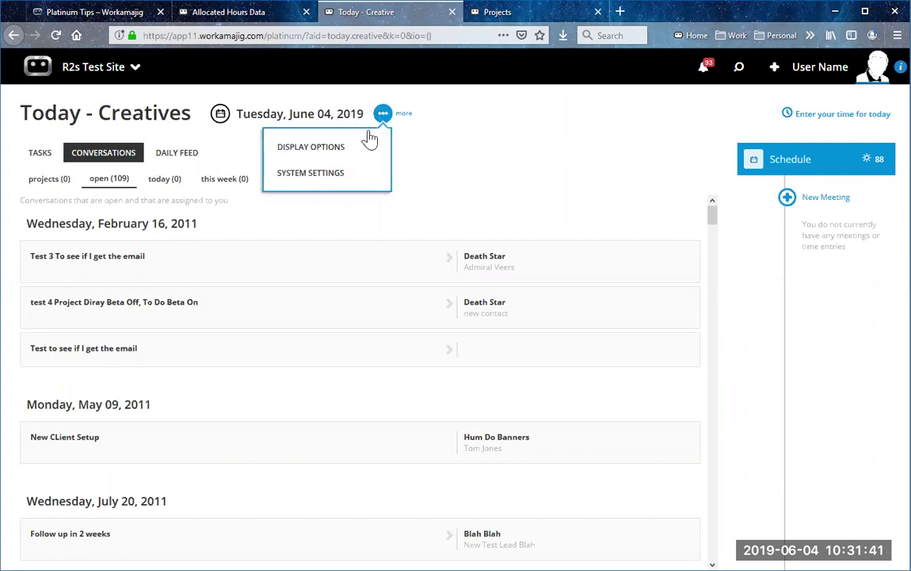
# Step: Browse the New panel's creatable items and start a new Conversation
pyautogui.click(775, 70)
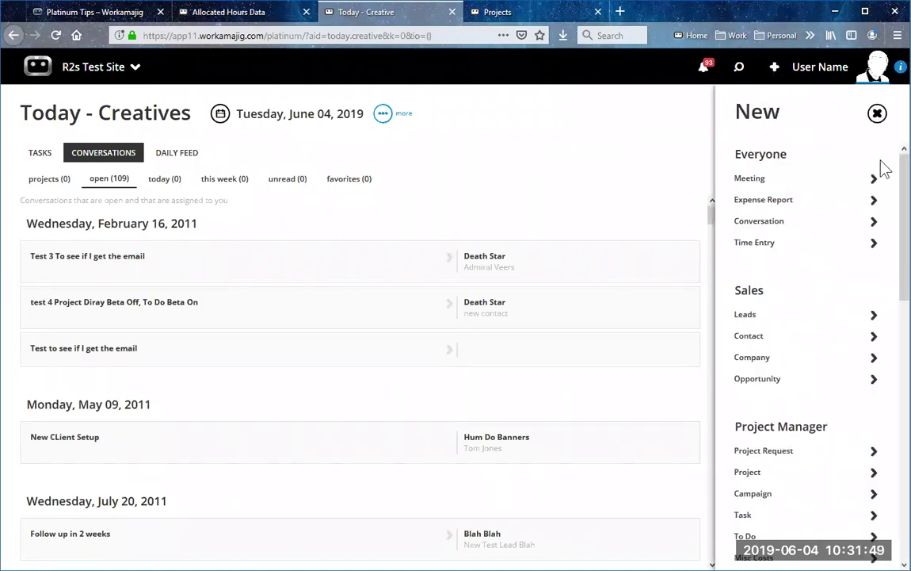
pyautogui.scroll(-6, 804, 356)
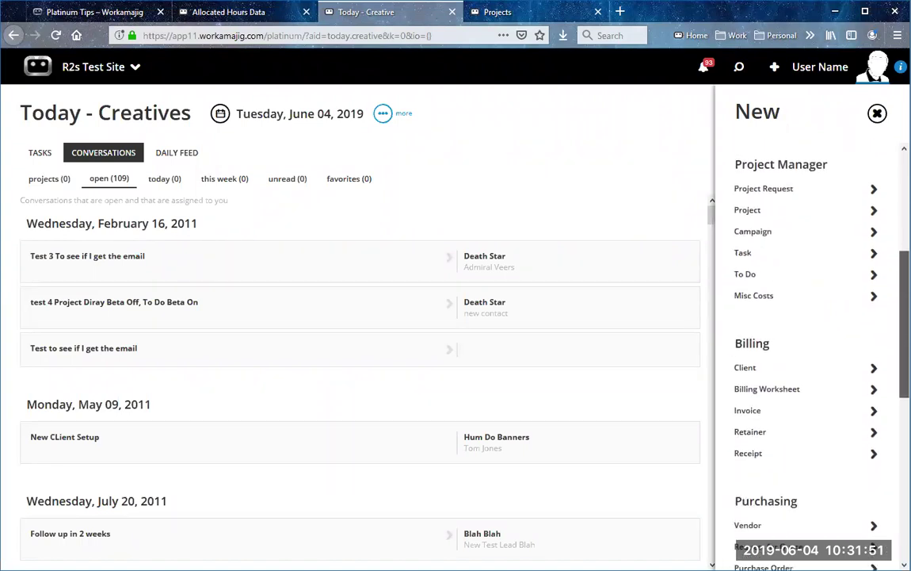
pyautogui.scroll(-2, 804, 356)
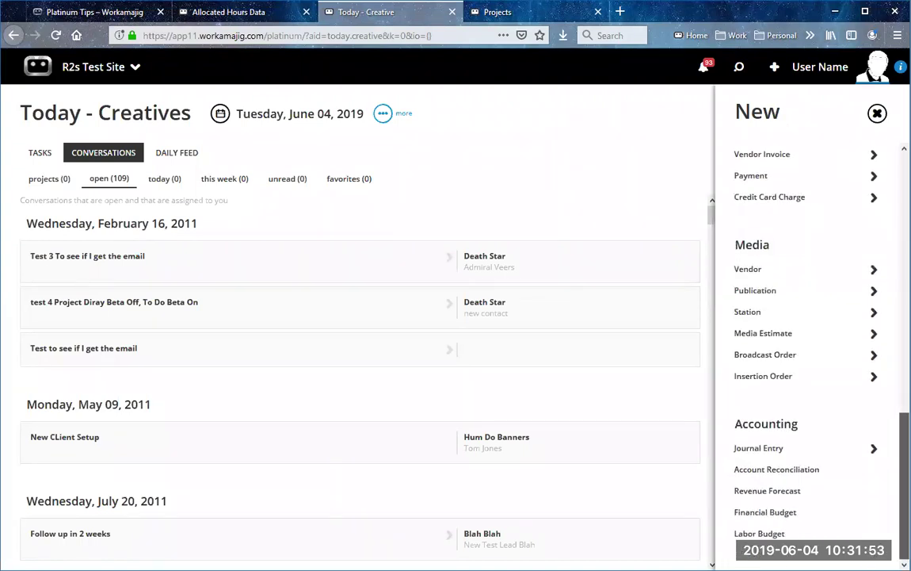
pyautogui.scroll(8, 804, 279)
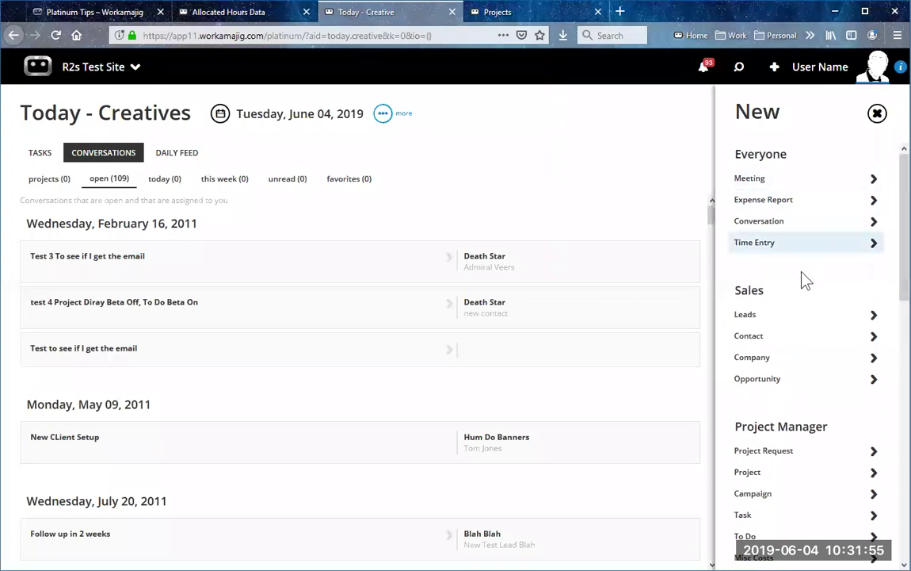
pyautogui.click(802, 229)
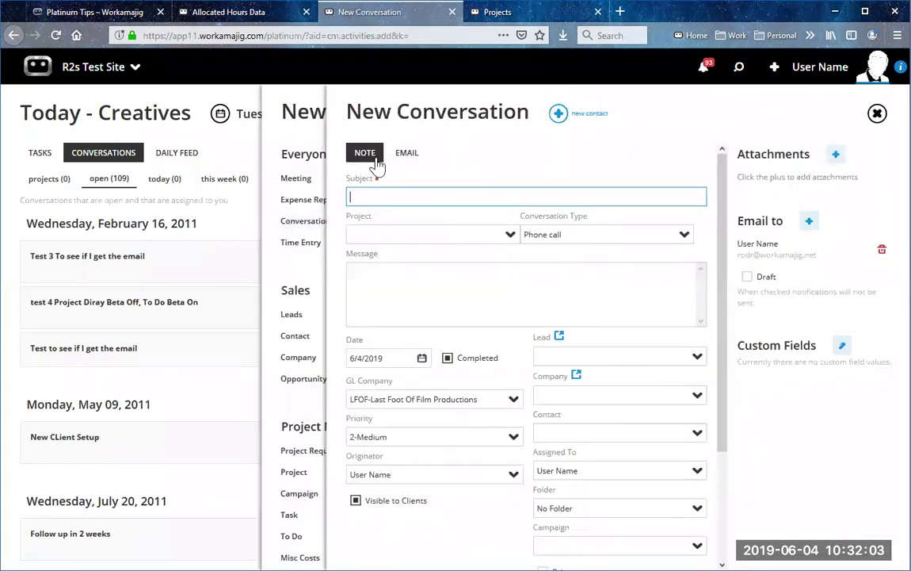
# Step: Toggle the new conversation between Note and Email, leaving it set to Email
pyautogui.click(408, 155)
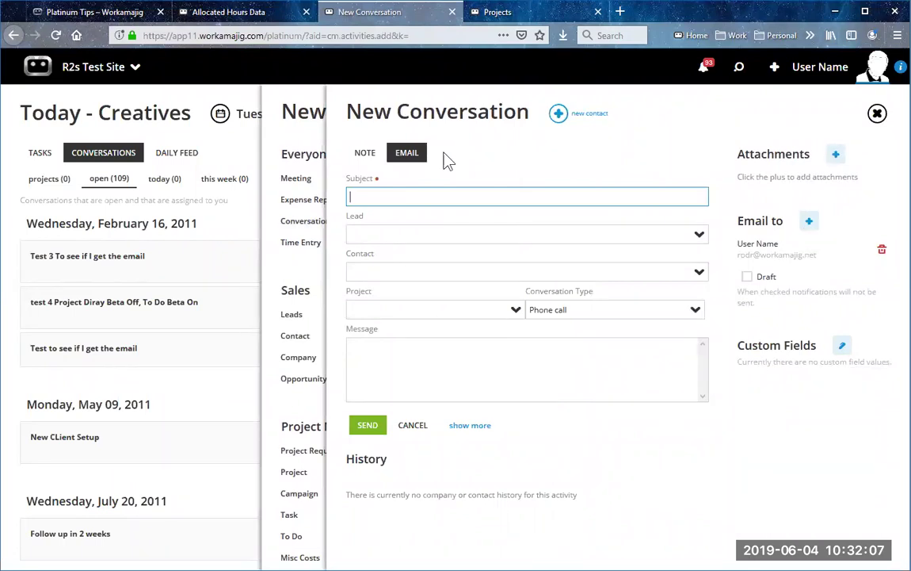
pyautogui.click(365, 154)
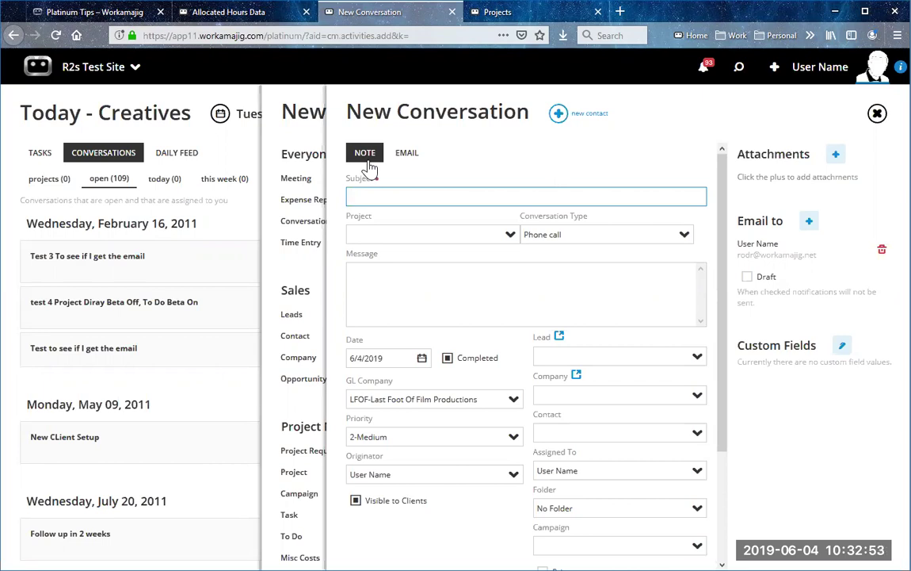
pyautogui.click(406, 156)
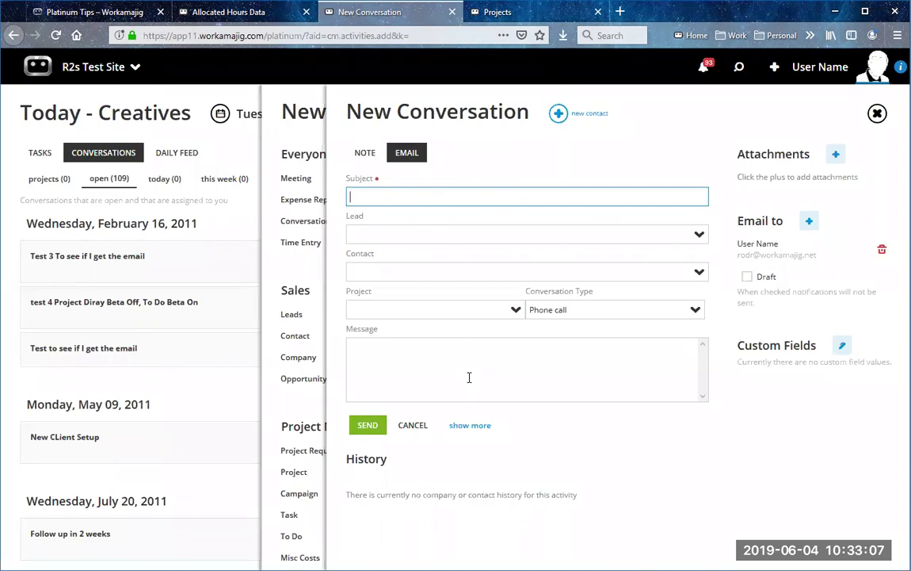
# Step: Add a contact from the Contacts list as email recipient, then close the draft and New panel
pyautogui.click(500, 360)
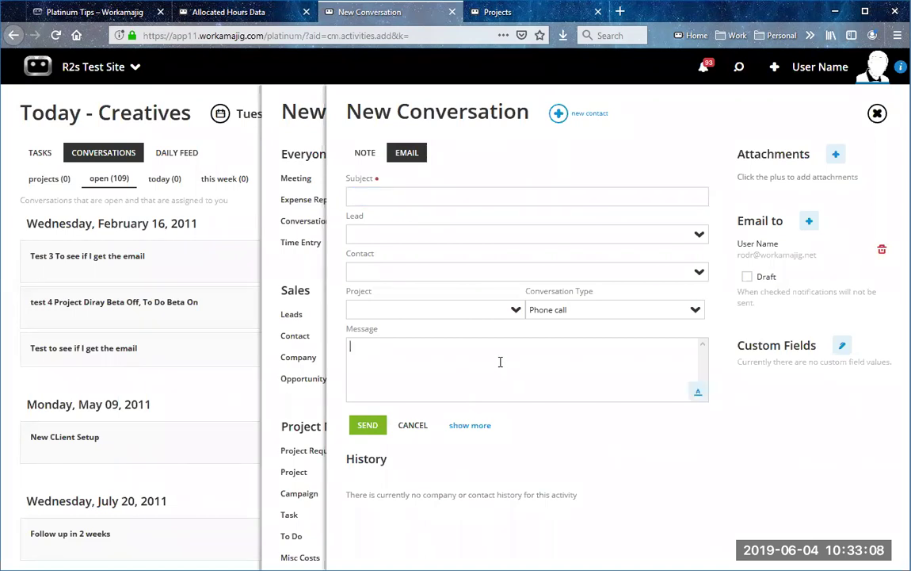
pyautogui.click(810, 226)
pyautogui.click(861, 153)
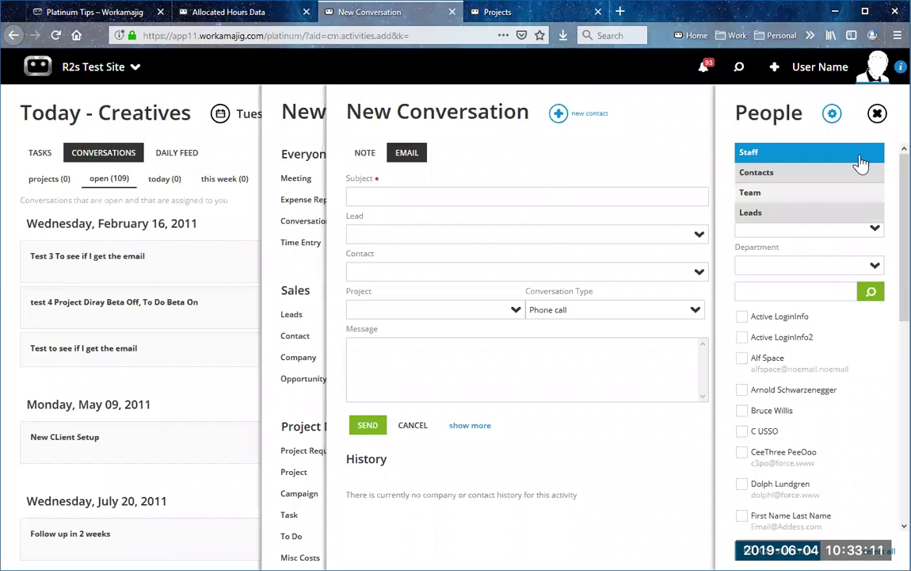
pyautogui.click(840, 172)
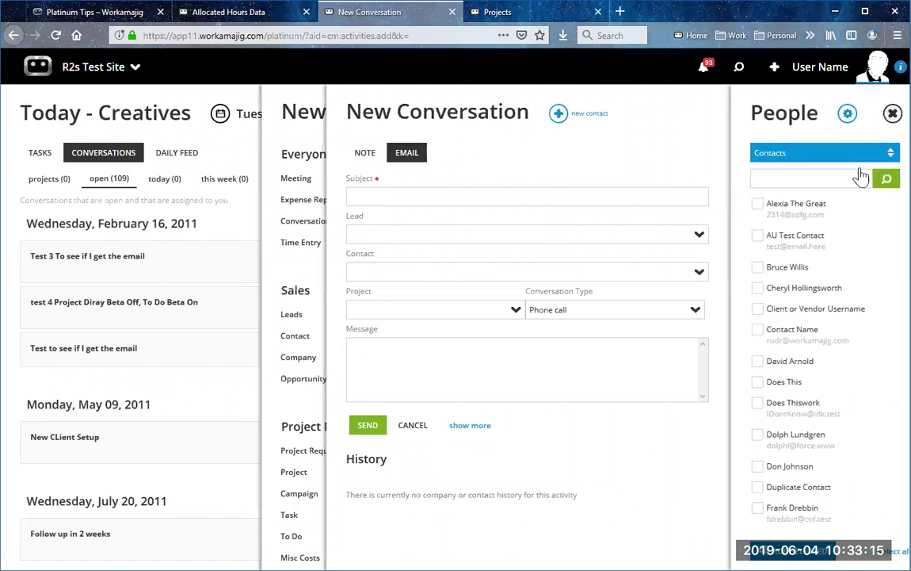
pyautogui.click(506, 363)
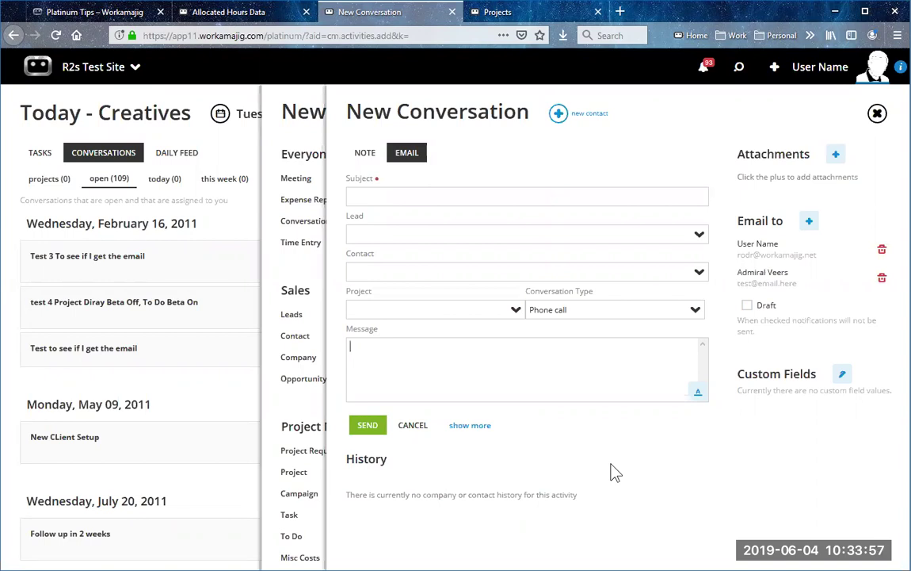
pyautogui.click(877, 115)
pyautogui.click(878, 115)
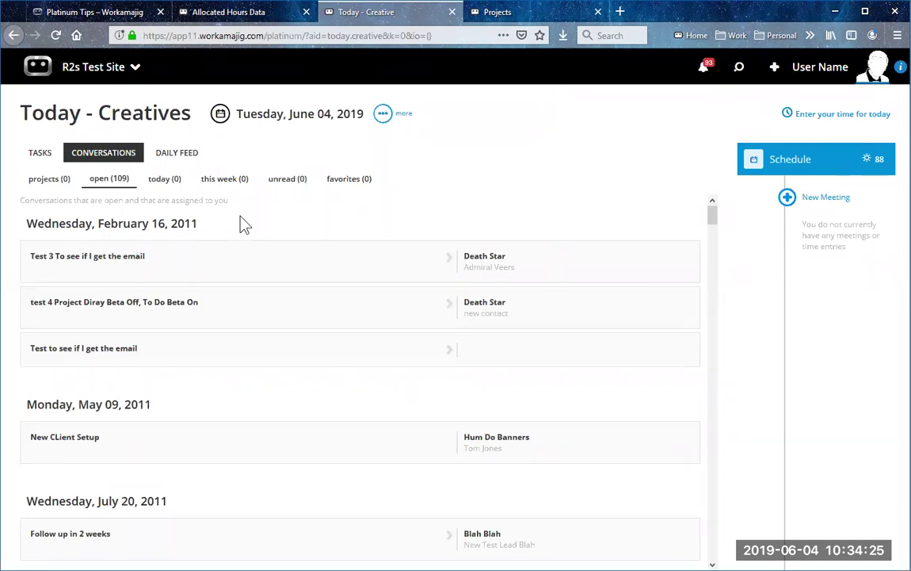
# Step: Filter the conversations to the projects group
pyautogui.click(49, 180)
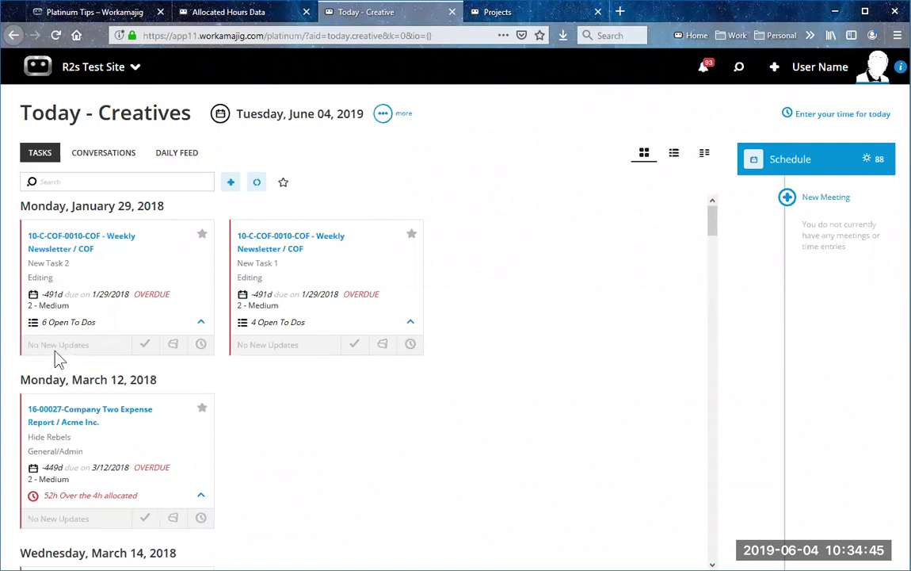
pyautogui.click(66, 317)
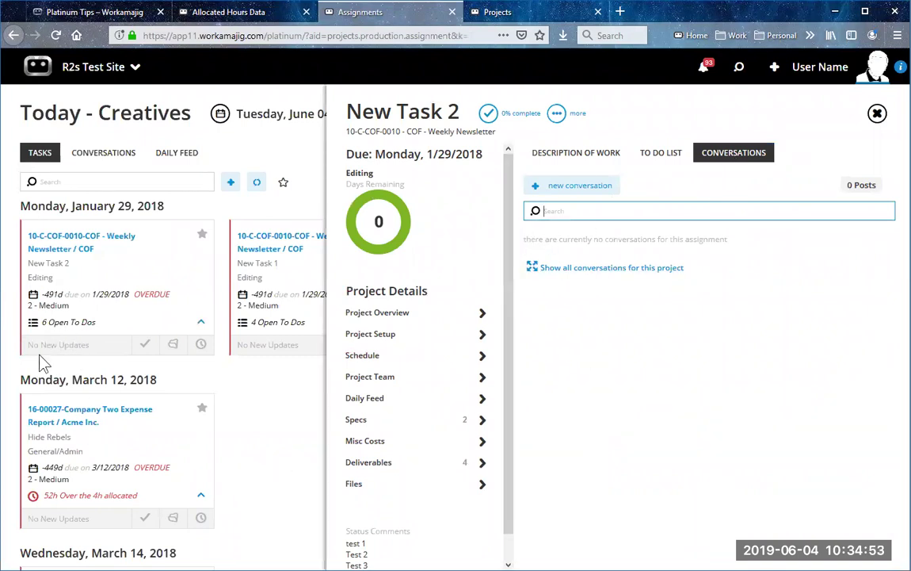
pyautogui.click(276, 421)
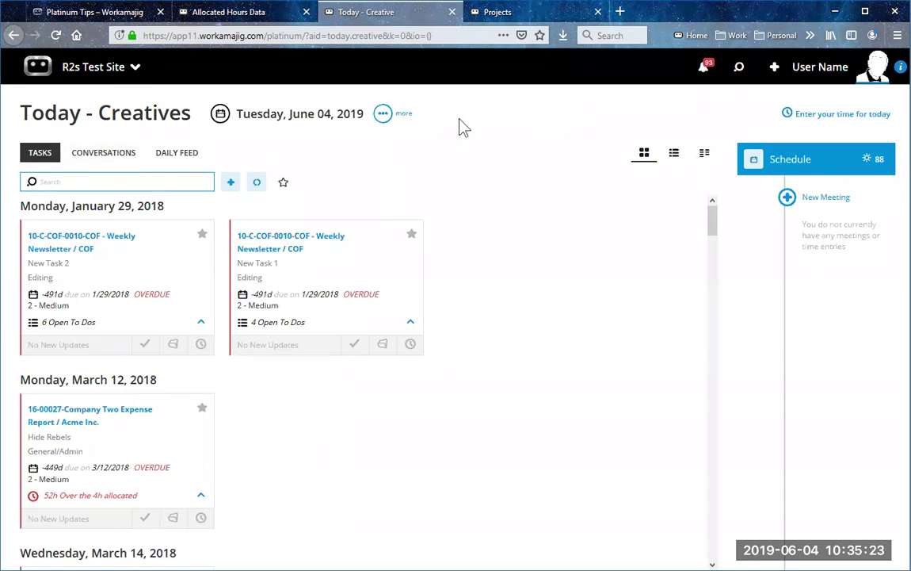
# Step: Draft a new note with a contact as email recipient, toggling Visible to Clients off and back on
pyautogui.click(774, 67)
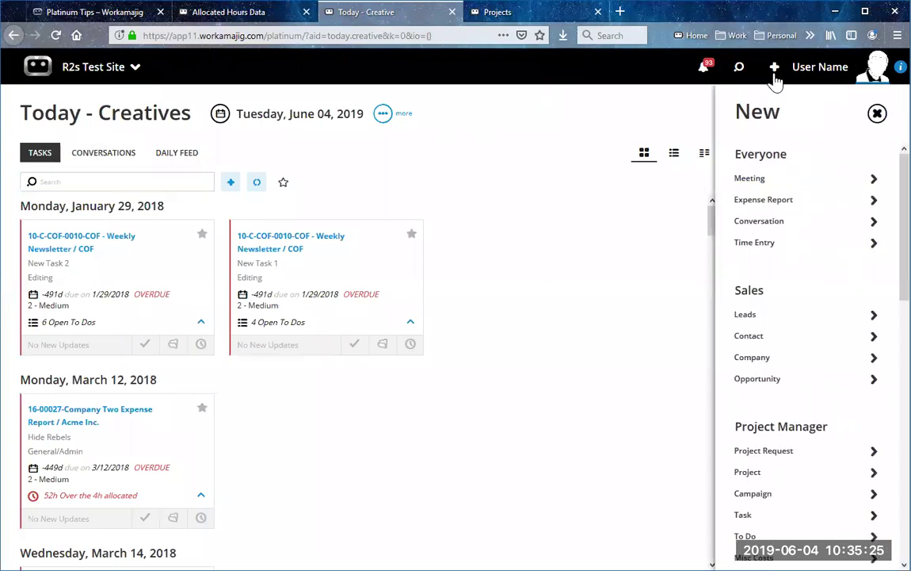
pyautogui.click(817, 228)
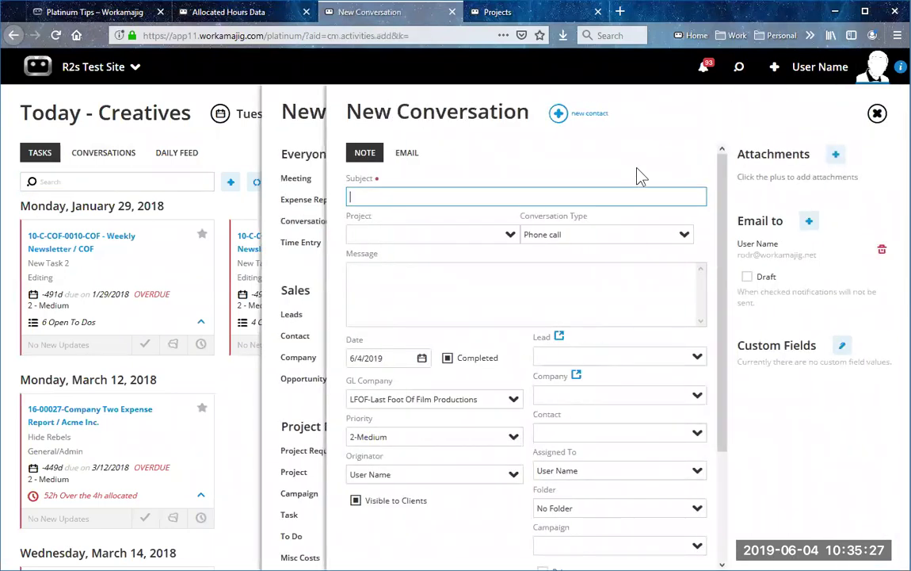
pyautogui.click(809, 221)
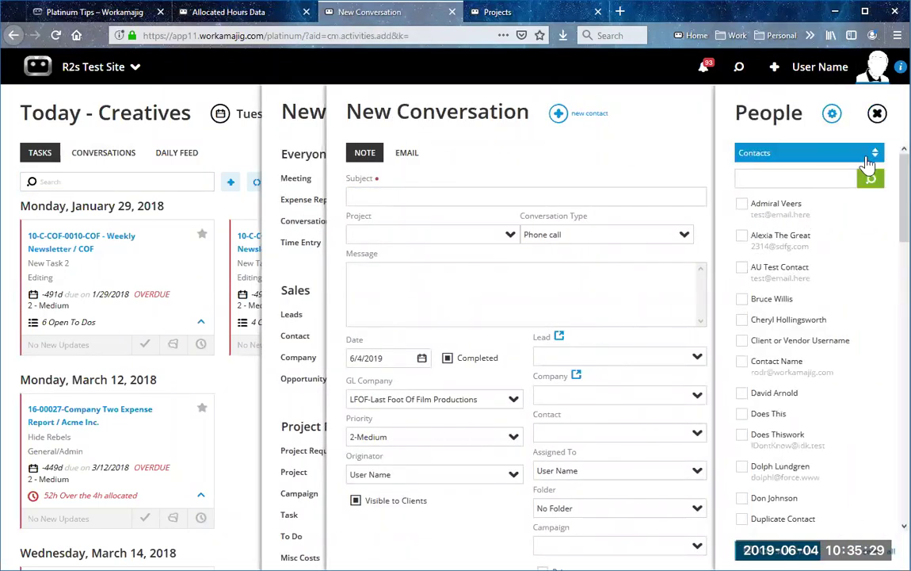
pyautogui.click(742, 204)
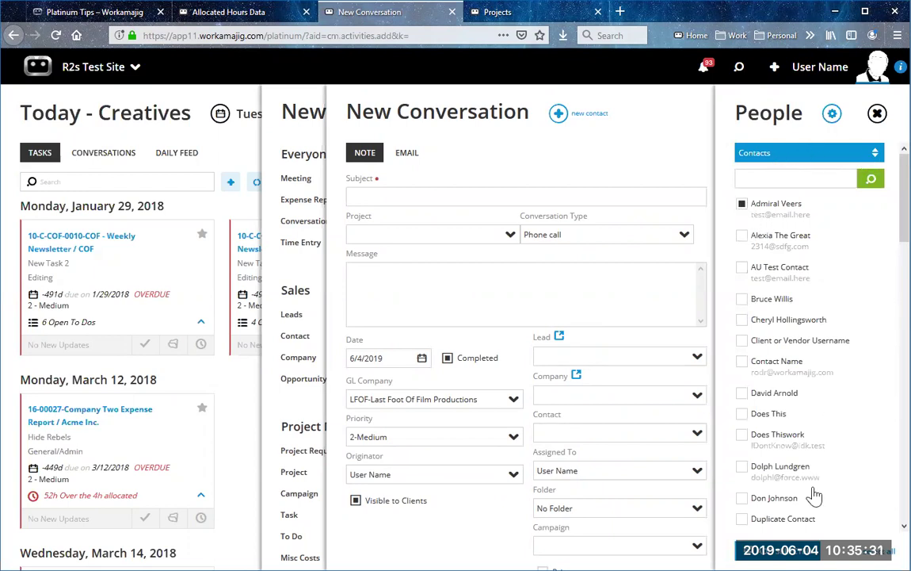
pyautogui.click(877, 114)
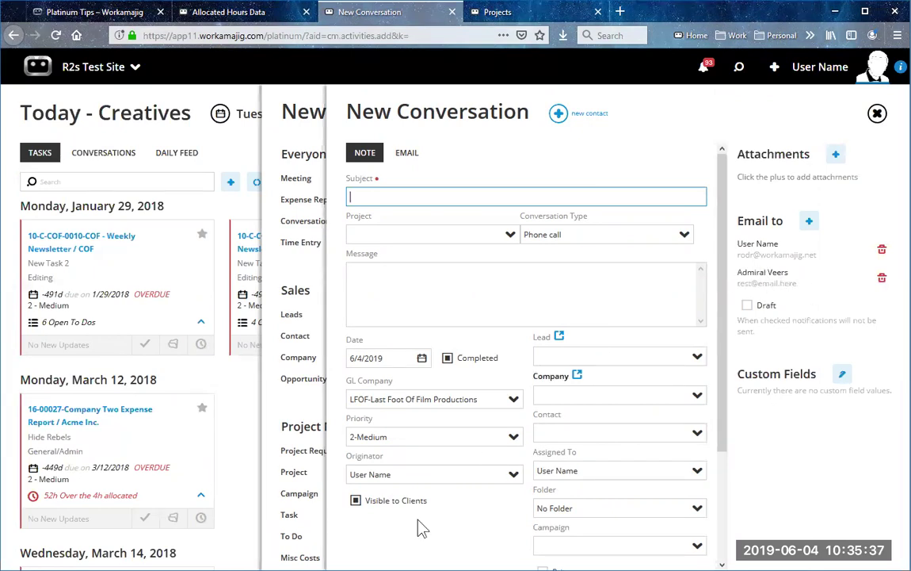
pyautogui.click(355, 502)
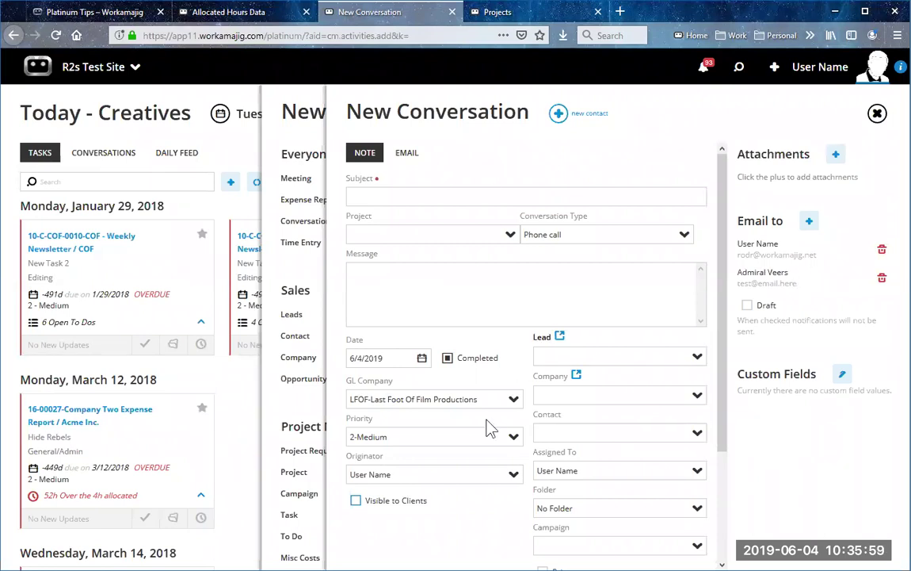
pyautogui.click(356, 501)
# Step: Dismiss the draft and New panel, then scroll down to the Tuesday, June 04, 2019 task cards
pyautogui.click(878, 115)
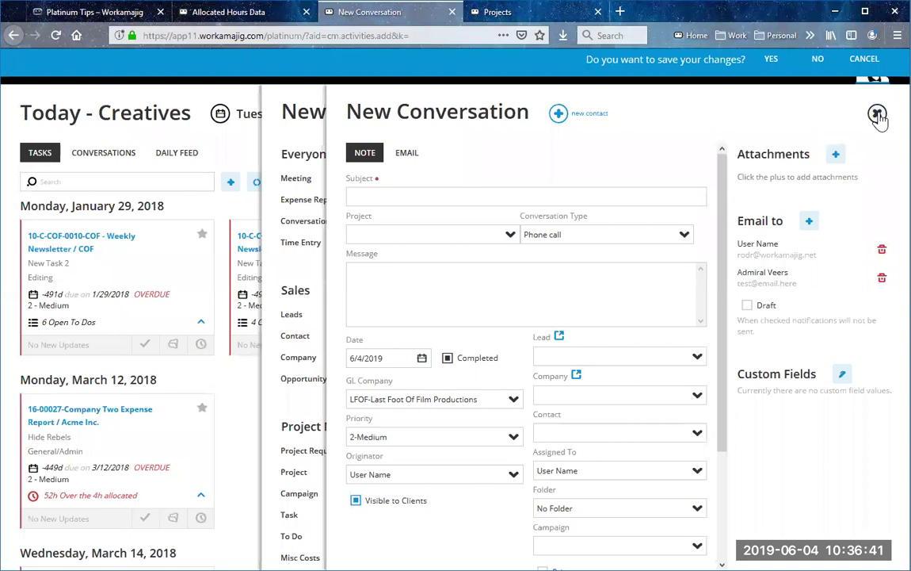
pyautogui.click(877, 114)
pyautogui.click(877, 114)
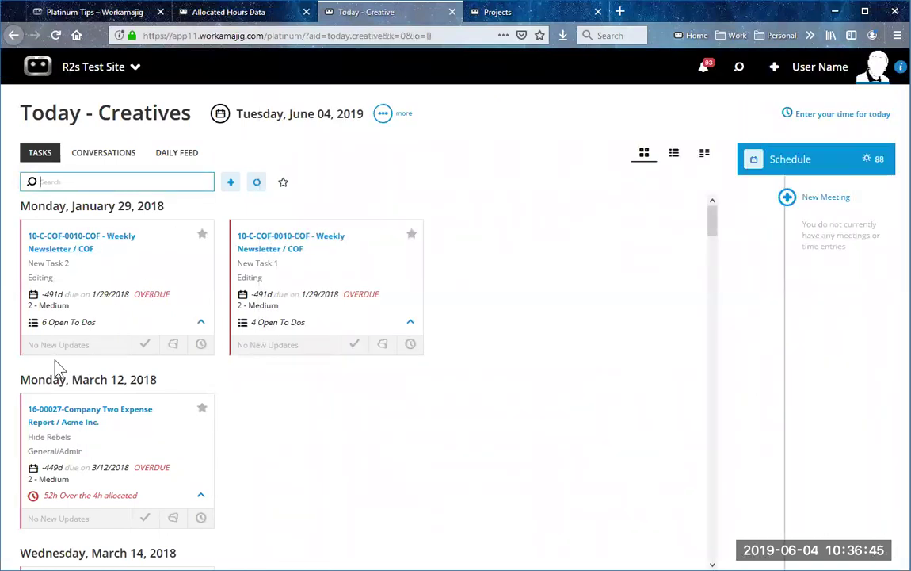
pyautogui.scroll(-5, 133, 363)
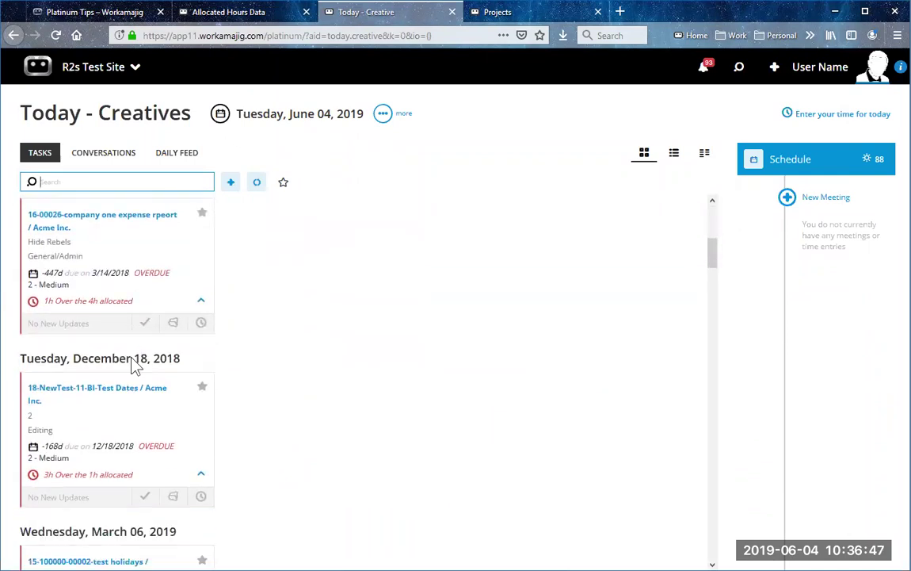
pyautogui.scroll(-4, 134, 341)
pyautogui.scroll(-3, 147, 365)
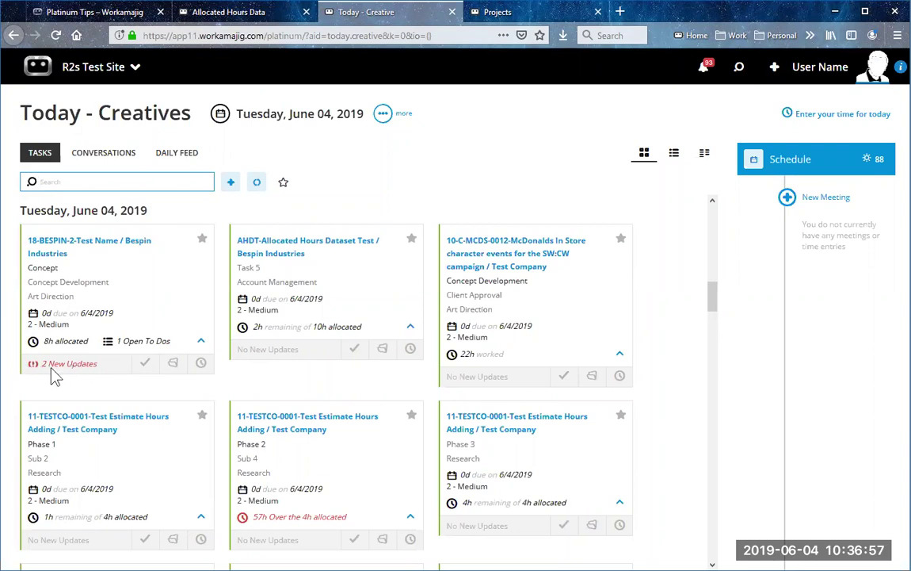
# Step: Close the Concept Development task details and reload the Today - Creatives task cards
pyautogui.click(113, 313)
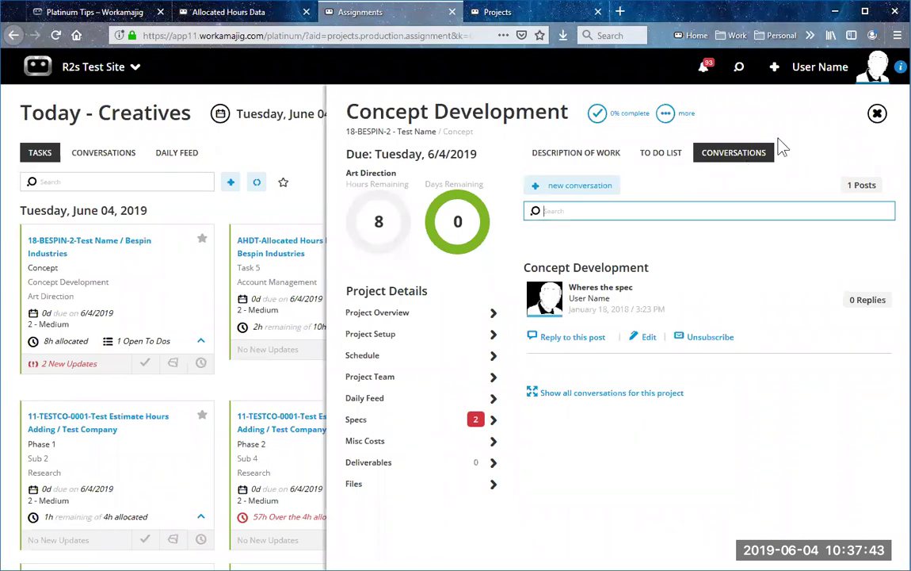
pyautogui.click(877, 114)
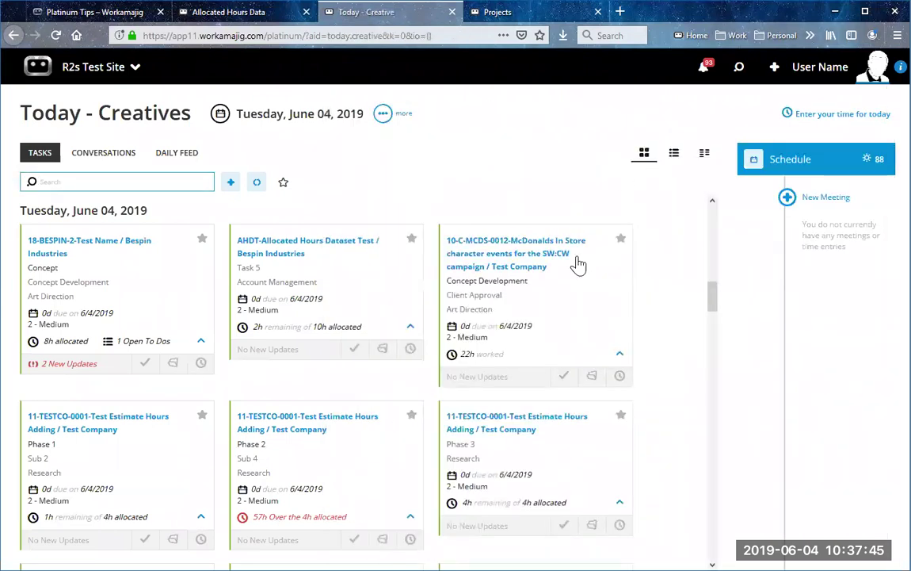
pyautogui.moveTo(714, 305); pyautogui.dragTo(714, 200)
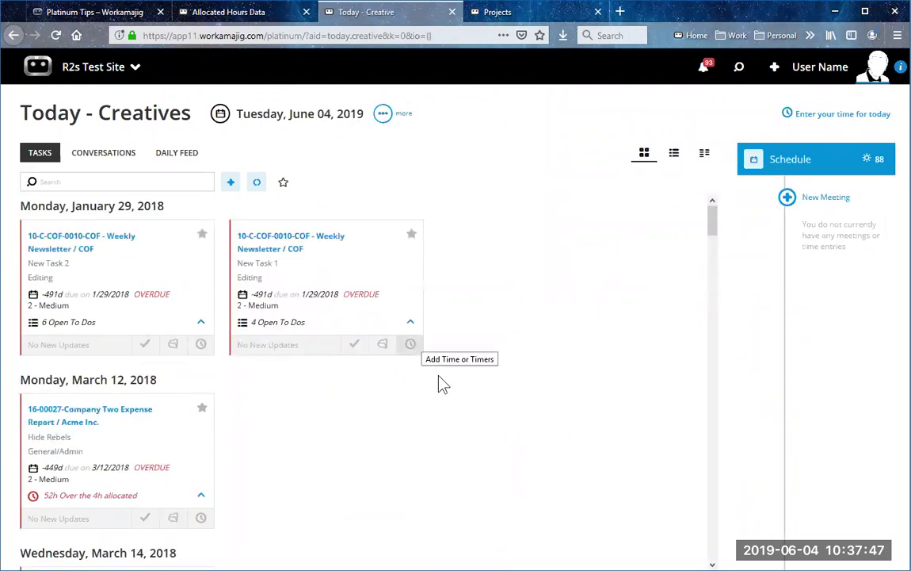
pyautogui.click(255, 185)
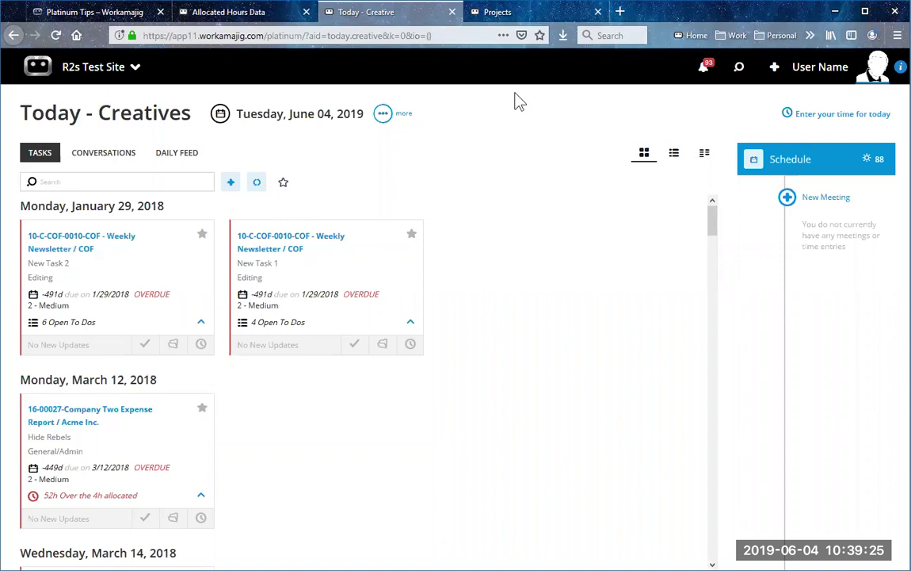
# Step: Run a global search for 'test', browse the results, then bring up Search Settings
pyautogui.click(739, 70)
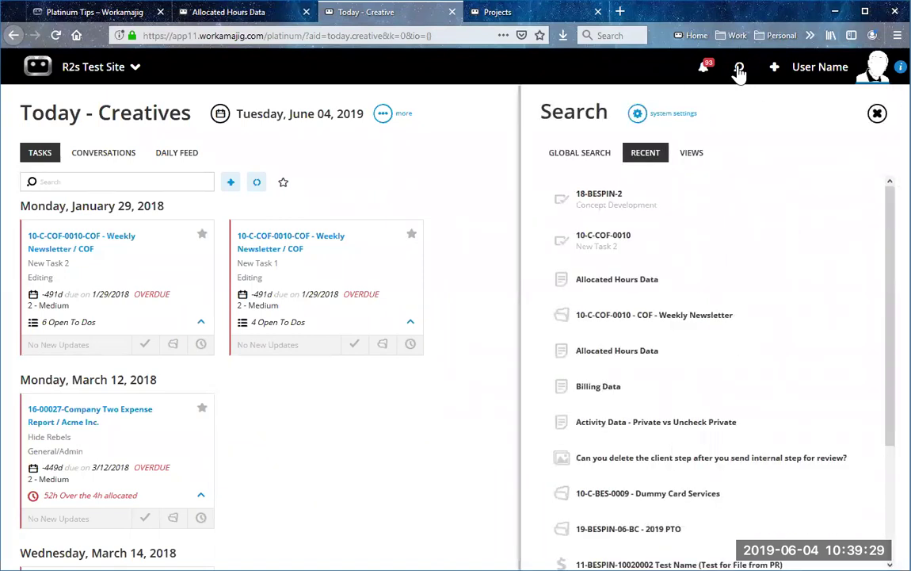
pyautogui.click(588, 157)
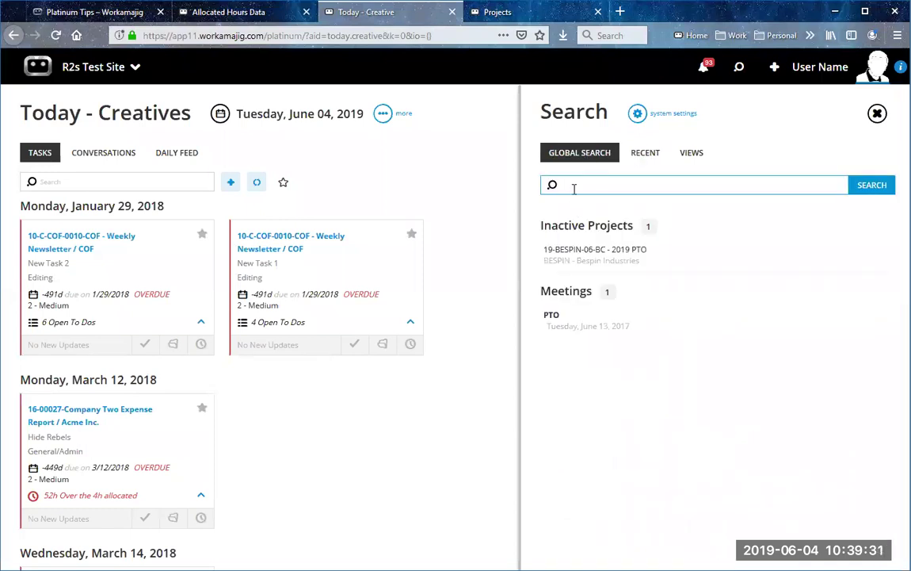
pyautogui.write('test')
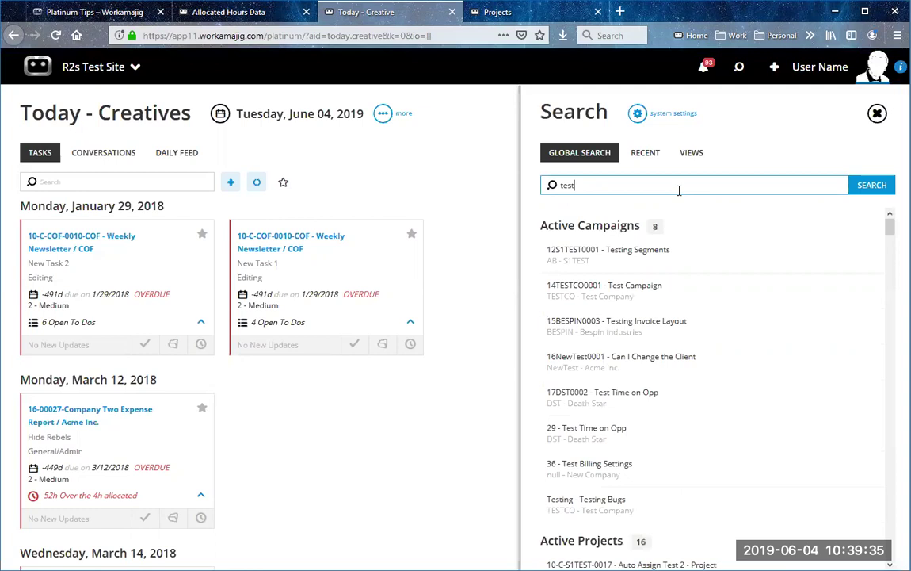
pyautogui.scroll(-2, 629, 445)
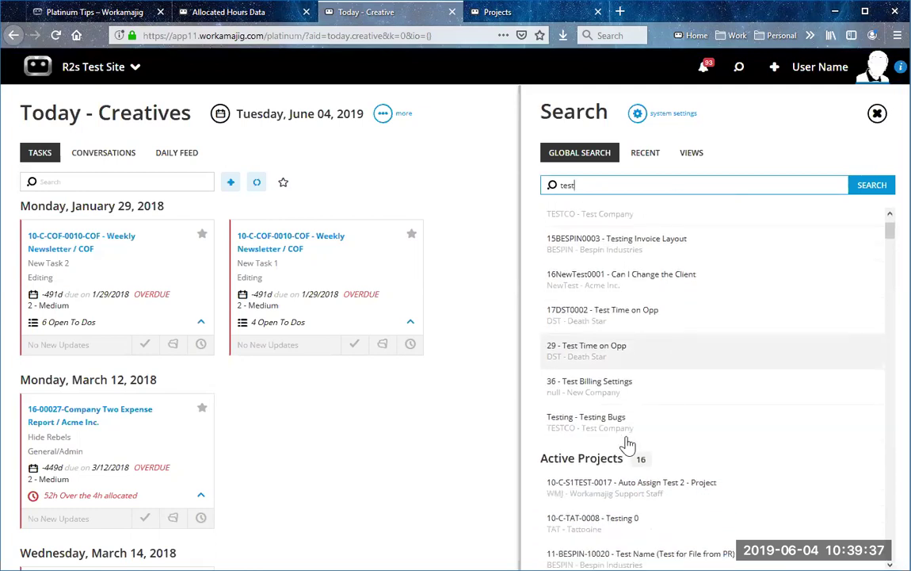
pyautogui.scroll(-15, 629, 445)
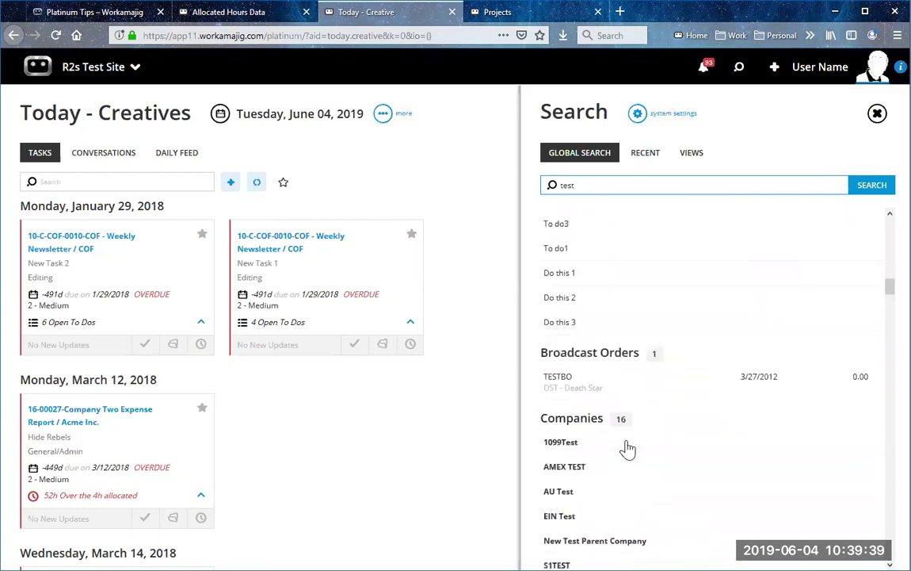
pyautogui.scroll(-10, 628, 448)
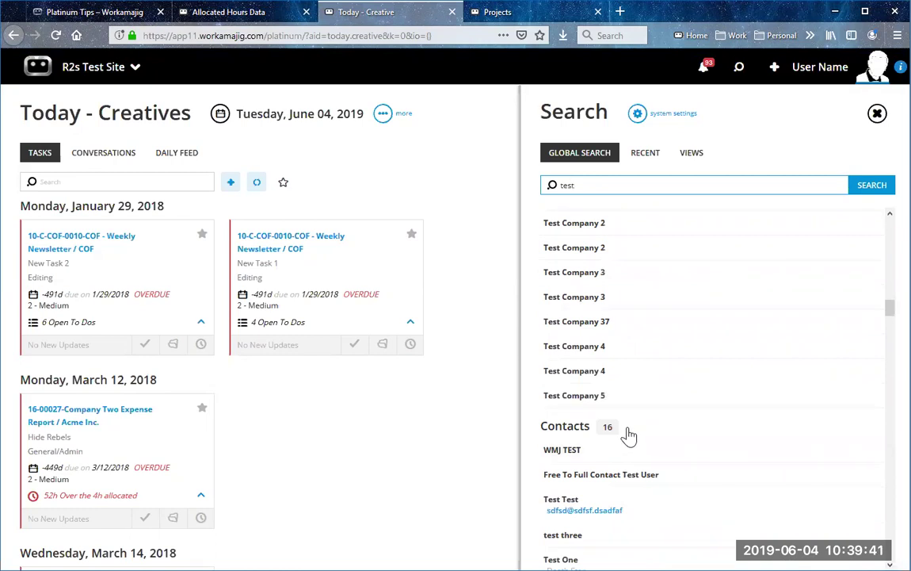
pyautogui.scroll(10, 630, 434)
pyautogui.scroll(5, 713, 389)
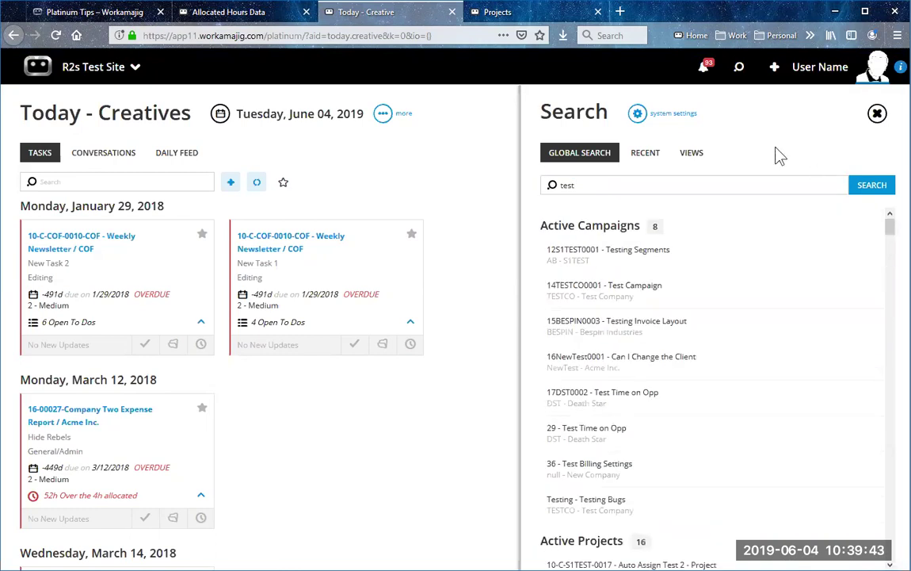
pyautogui.click(640, 116)
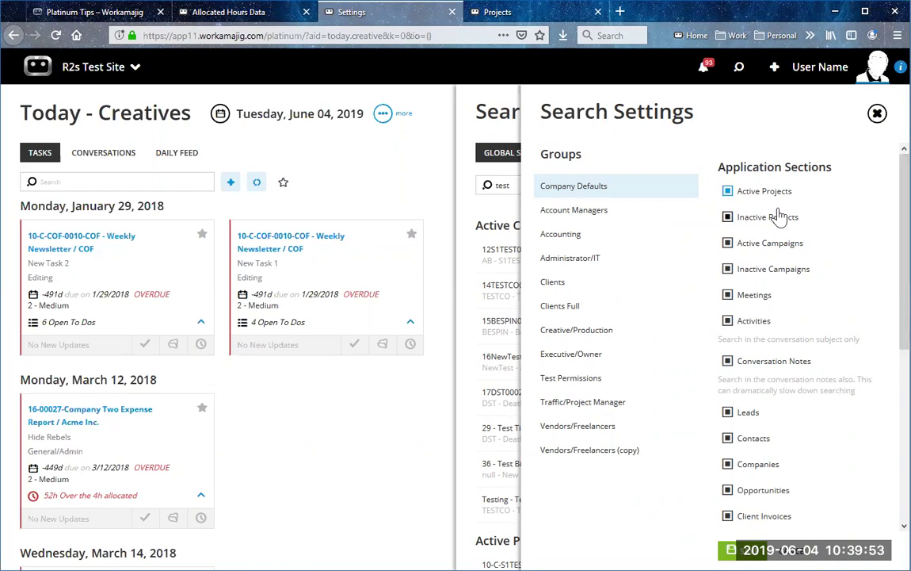
# Step: Override Creative/Production search to drop inactive projects, campaigns, meetings, activities and notes, then discard
pyautogui.click(611, 331)
pyautogui.click(728, 153)
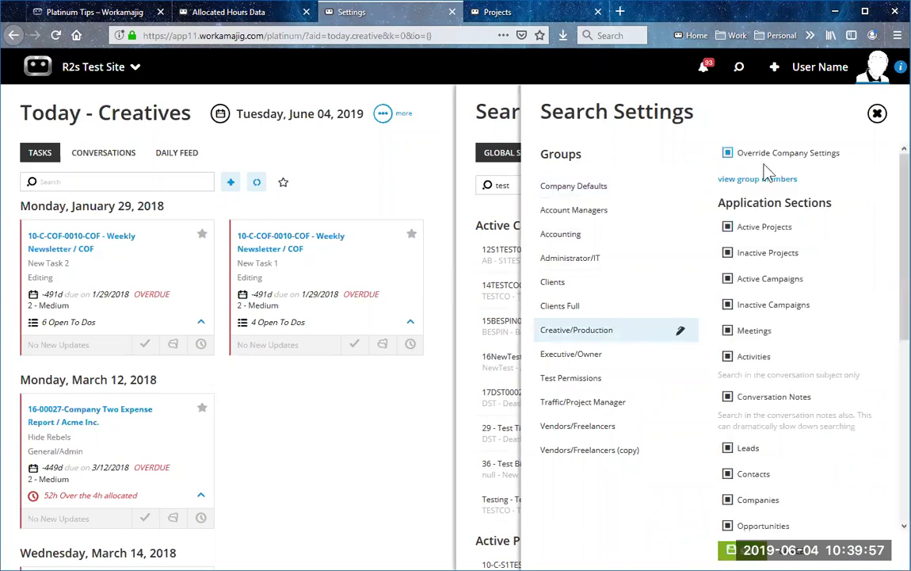
pyautogui.click(728, 252)
pyautogui.click(728, 281)
pyautogui.click(728, 304)
pyautogui.click(728, 330)
pyautogui.click(728, 357)
pyautogui.click(728, 396)
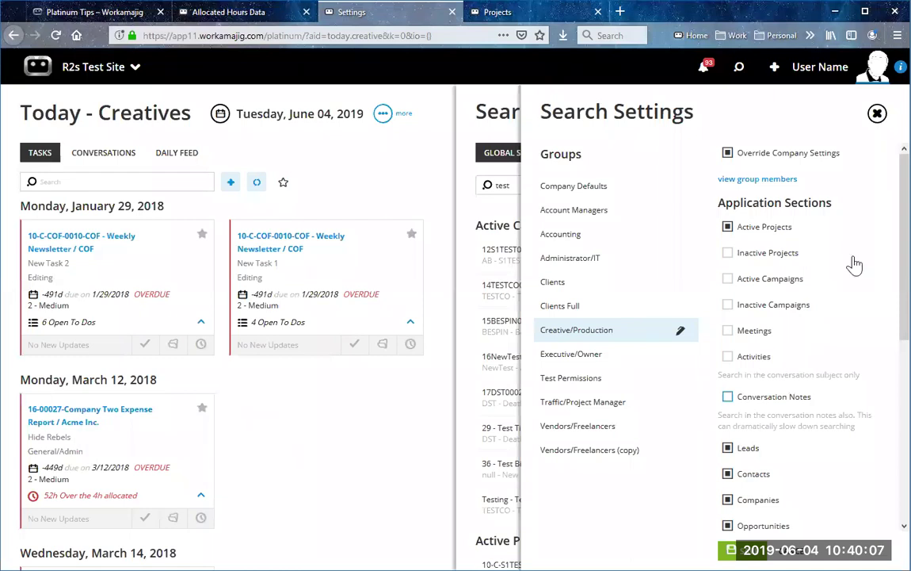
pyautogui.click(877, 114)
pyautogui.click(818, 66)
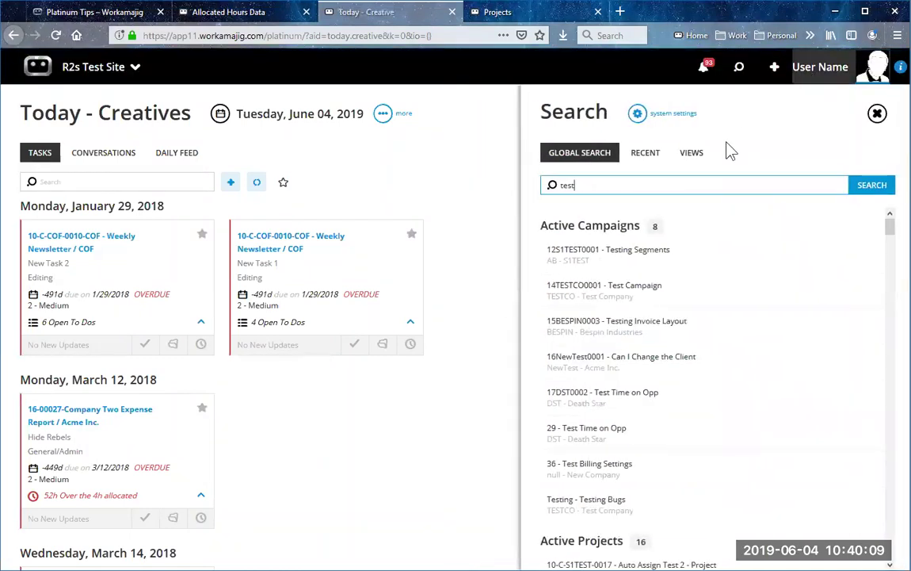
# Step: Browse the recently viewed items, then show the saved Views catalogue
pyautogui.click(644, 156)
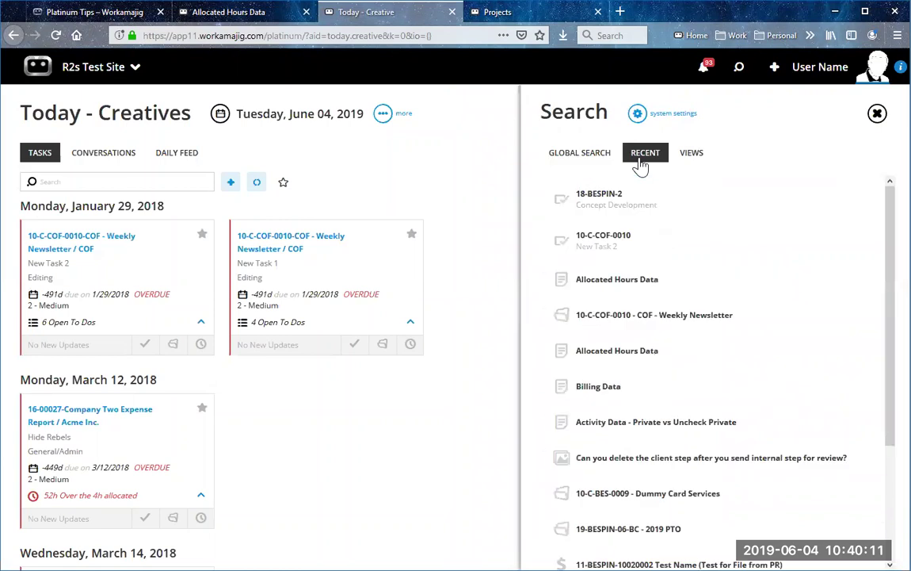
pyautogui.scroll(-3, 697, 476)
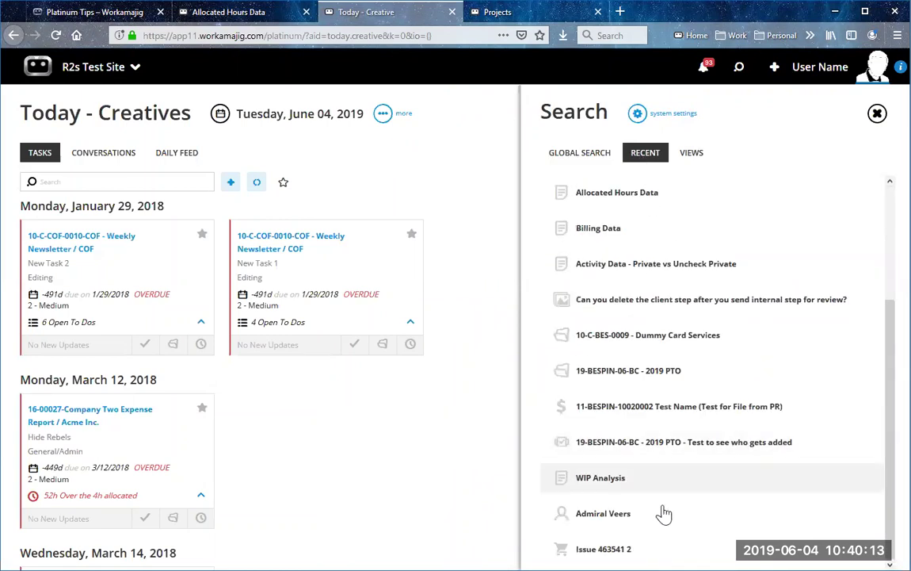
pyautogui.scroll(1, 673, 428)
pyautogui.scroll(3, 683, 379)
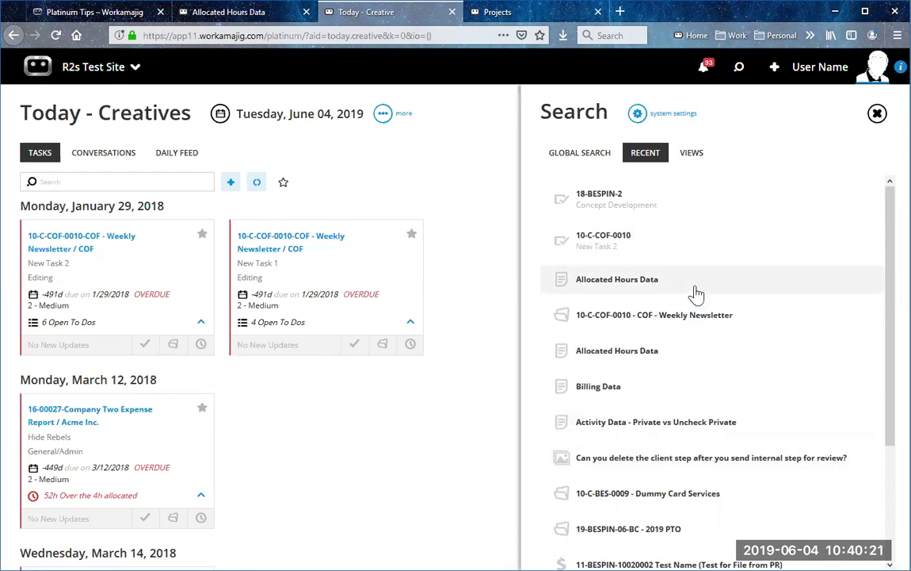
pyautogui.click(692, 154)
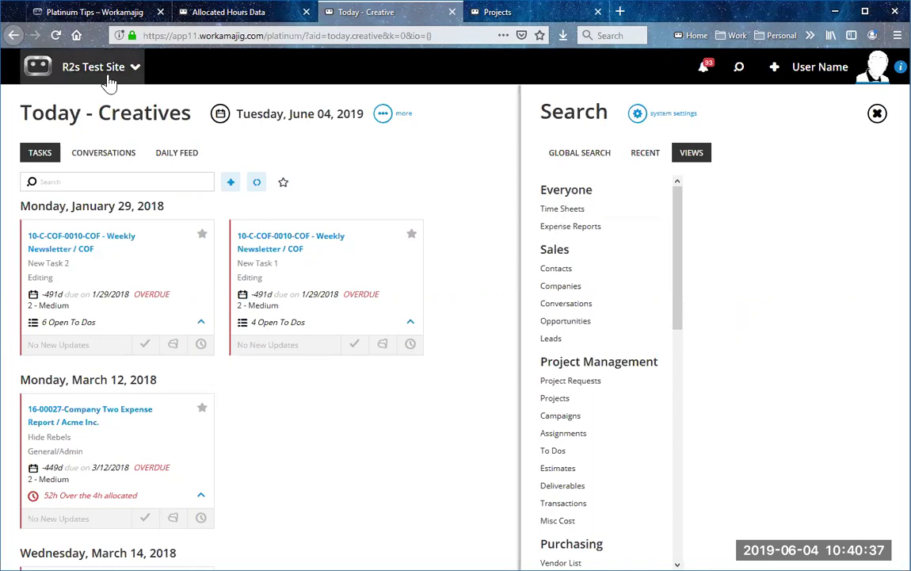
# Step: Open the project manager's Today page via the app launcher and show the saved Views list
pyautogui.click(507, 18)
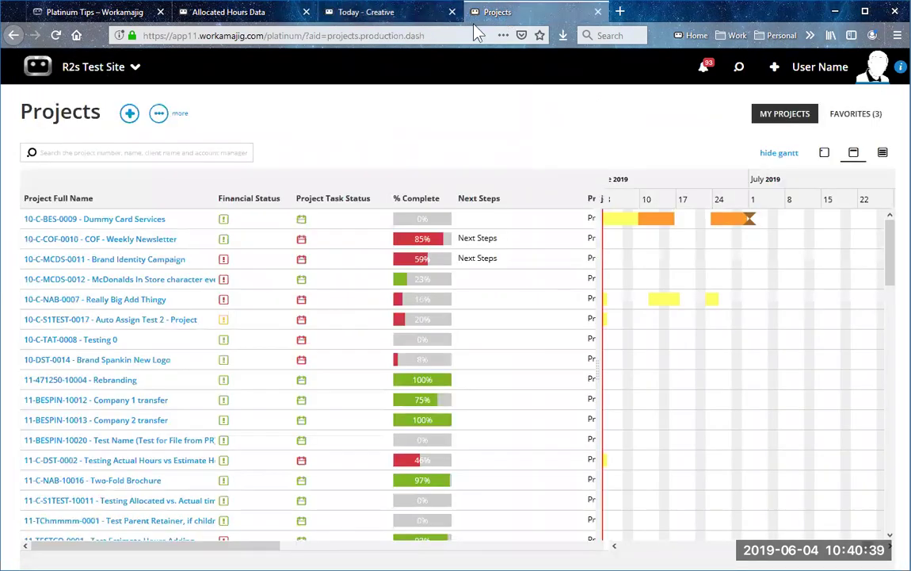
pyautogui.click(119, 71)
pyautogui.click(305, 127)
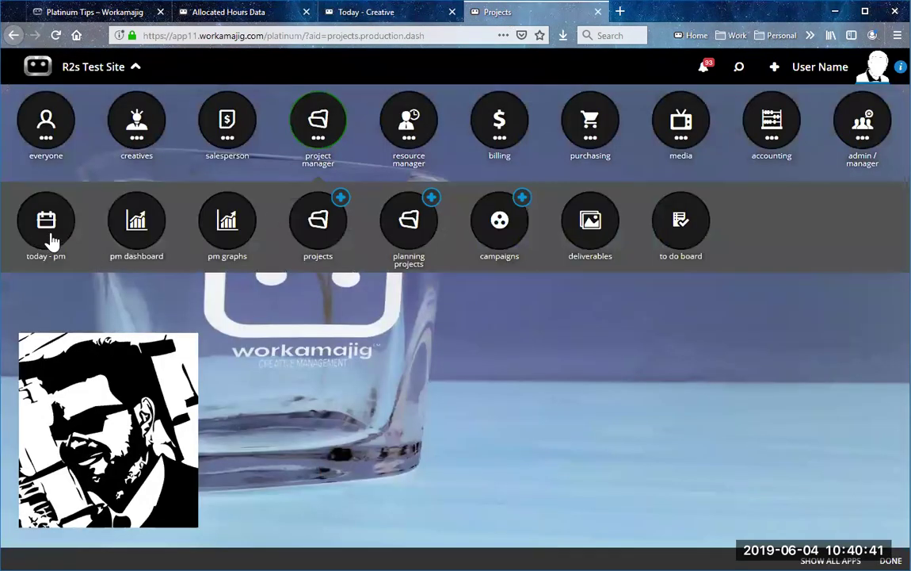
pyautogui.click(50, 238)
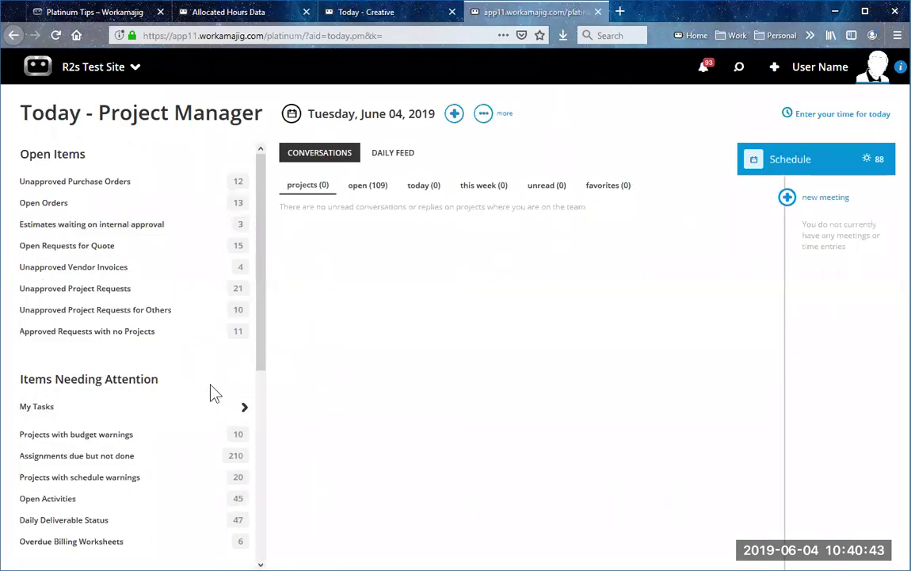
pyautogui.scroll(-5, 154, 388)
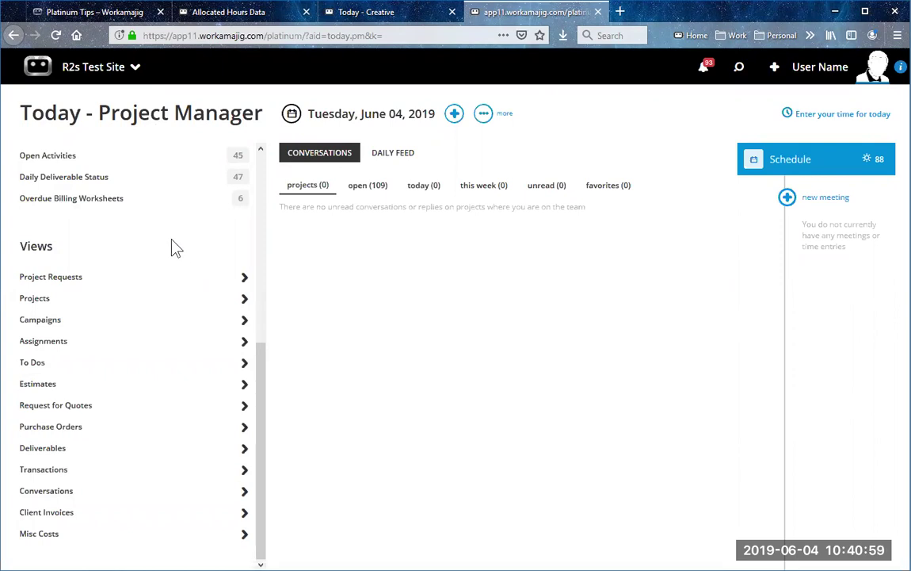
pyautogui.click(740, 70)
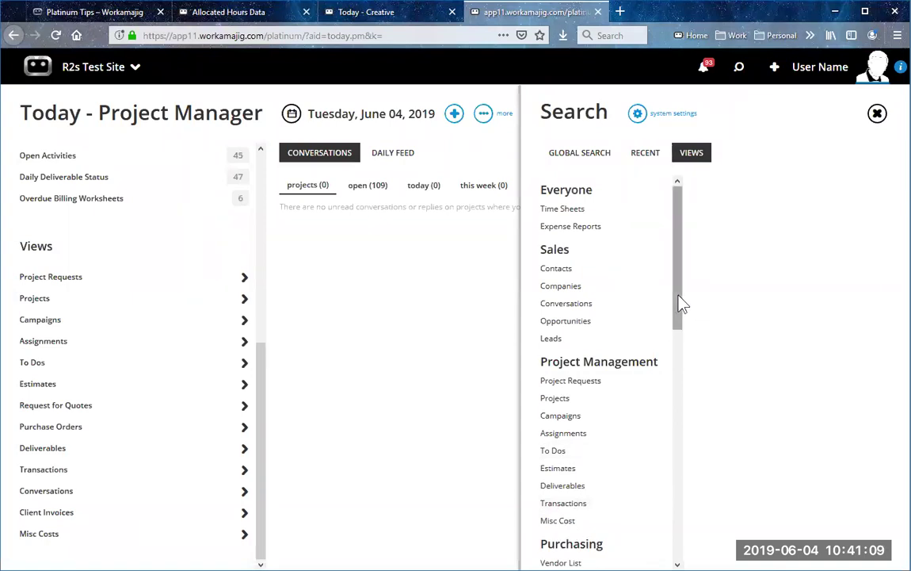
# Step: Search the Vendor Invoices > All Invoices view for 1234, then close the results
pyautogui.moveTo(682, 304); pyautogui.dragTo(673, 422)
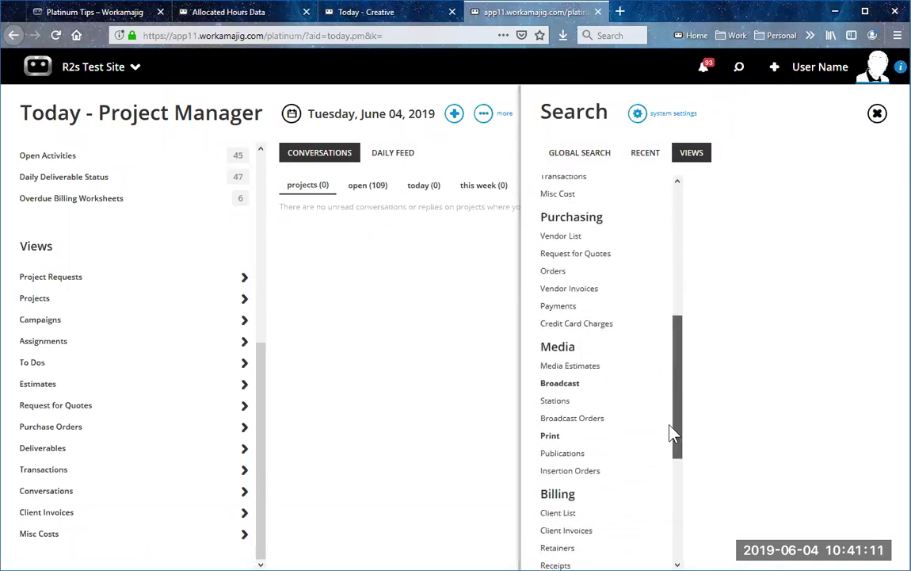
pyautogui.click(583, 297)
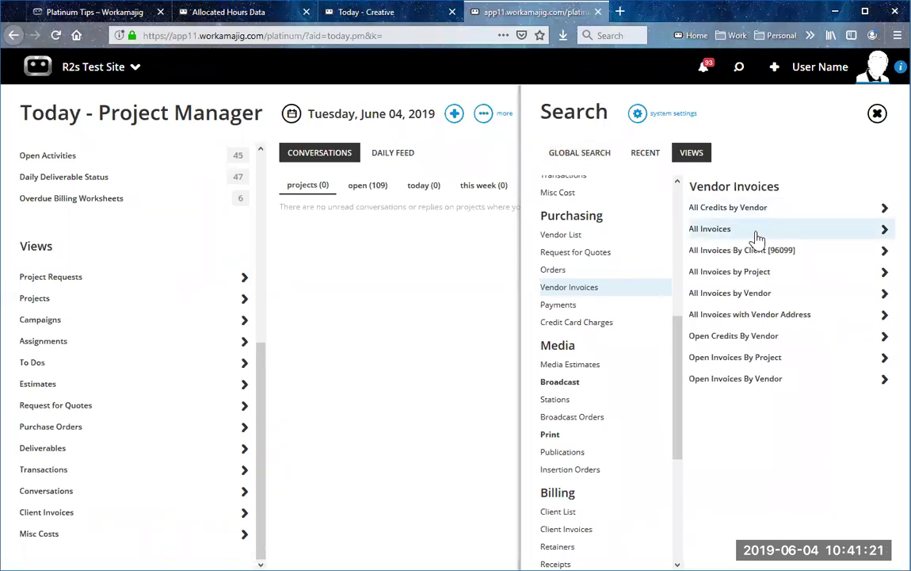
pyautogui.click(757, 233)
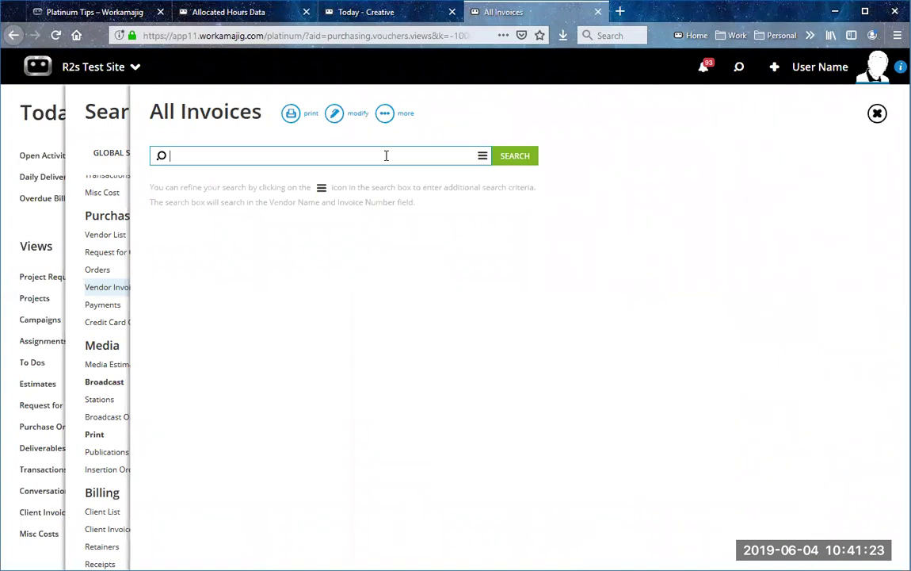
pyautogui.write('1234')
pyautogui.press('Return')
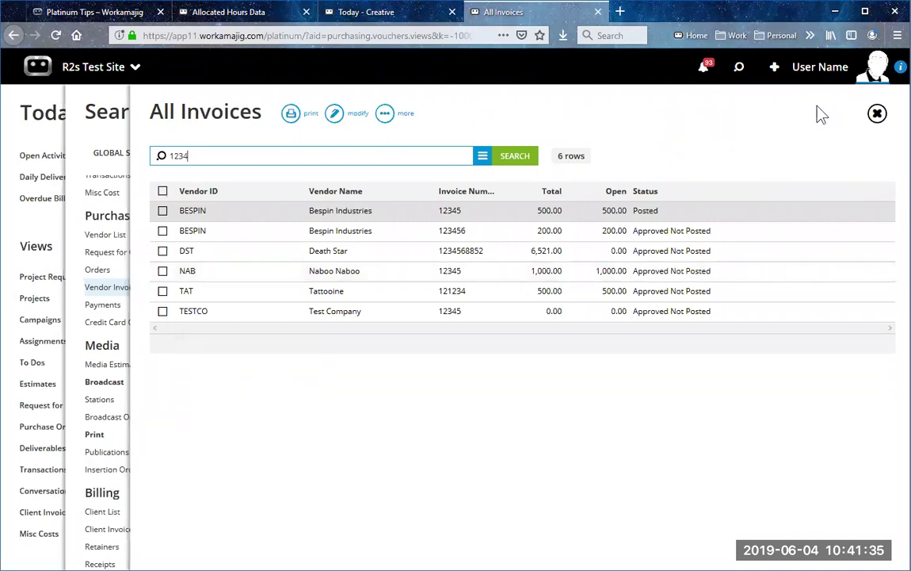
pyautogui.click(877, 115)
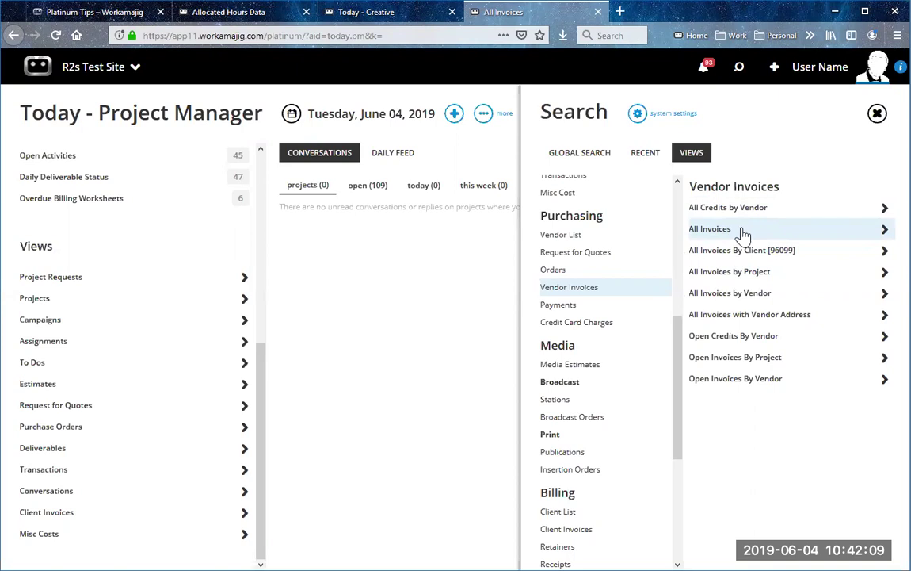
# Step: Open the Projects > All Projects view and go to its filter settings
pyautogui.scroll(5, 643, 317)
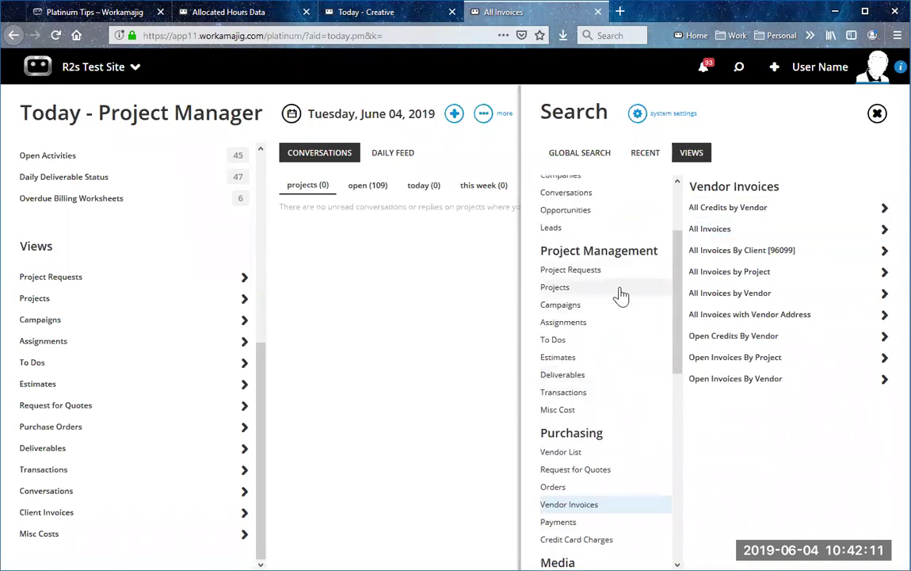
pyautogui.click(621, 293)
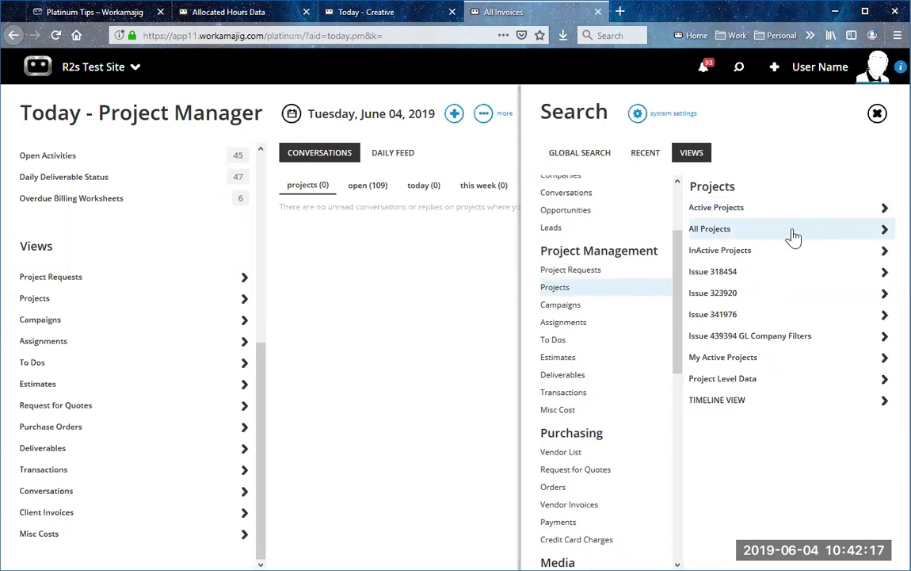
pyautogui.click(794, 236)
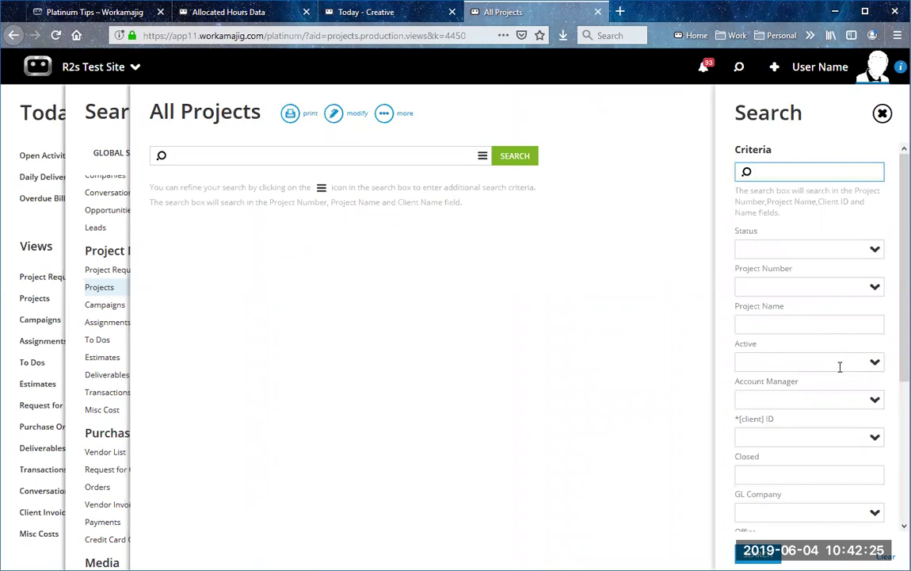
pyautogui.scroll(-3, 840, 369)
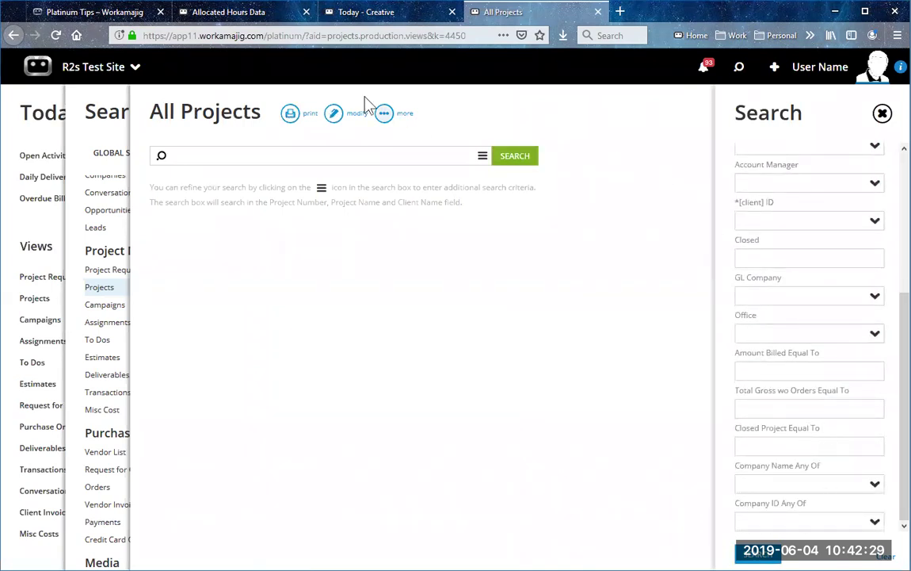
pyautogui.click(337, 116)
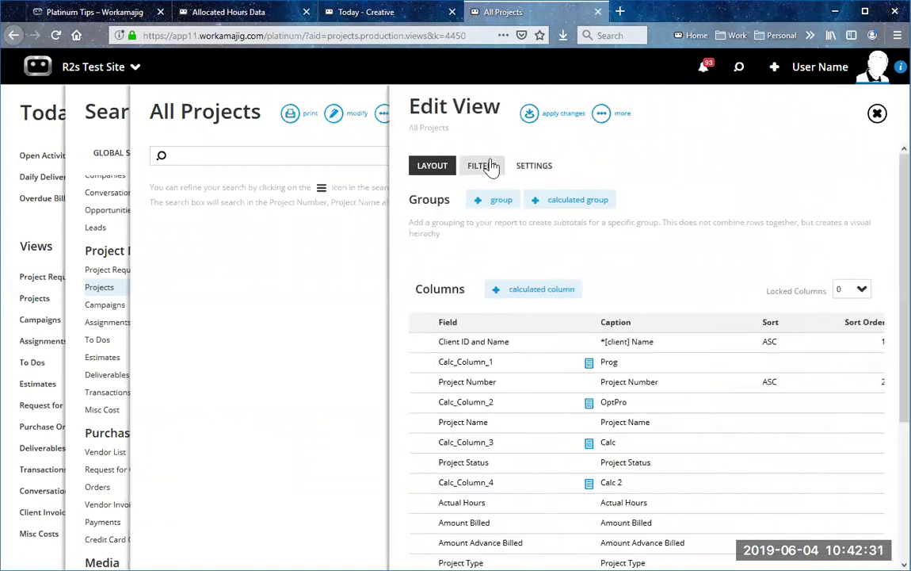
pyautogui.click(490, 166)
# Step: Add a Project Type Any Of filter that prompts for values, and apply it
pyautogui.click(444, 537)
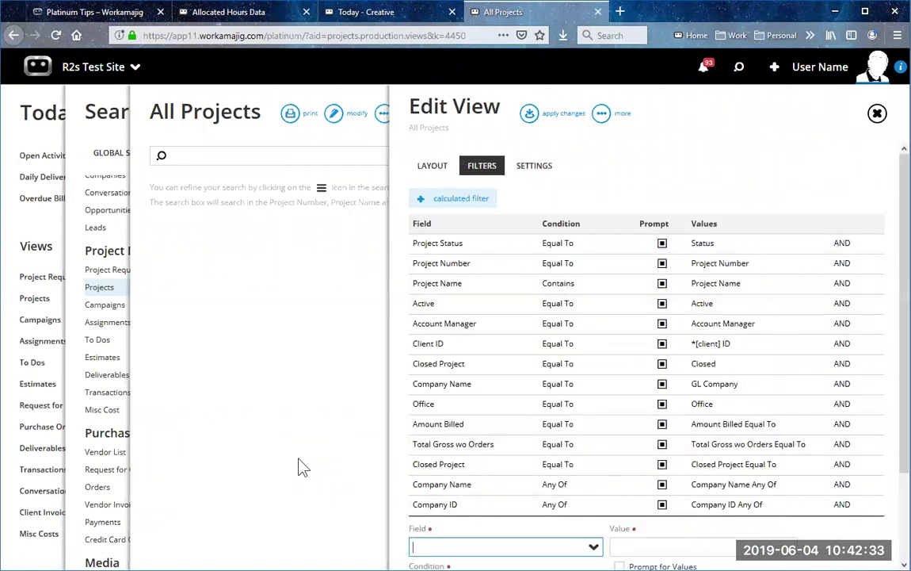
pyautogui.write('type')
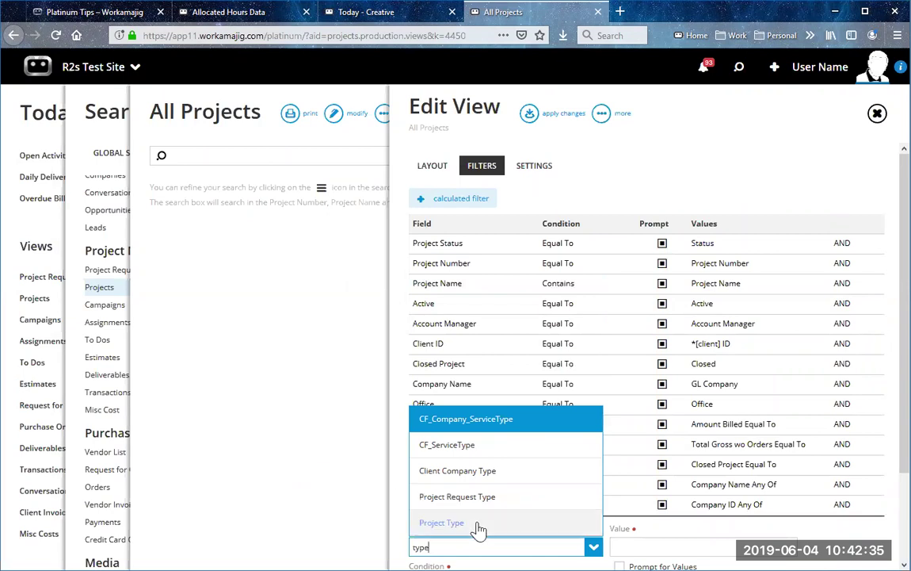
pyautogui.click(481, 523)
pyautogui.scroll(-2, 531, 472)
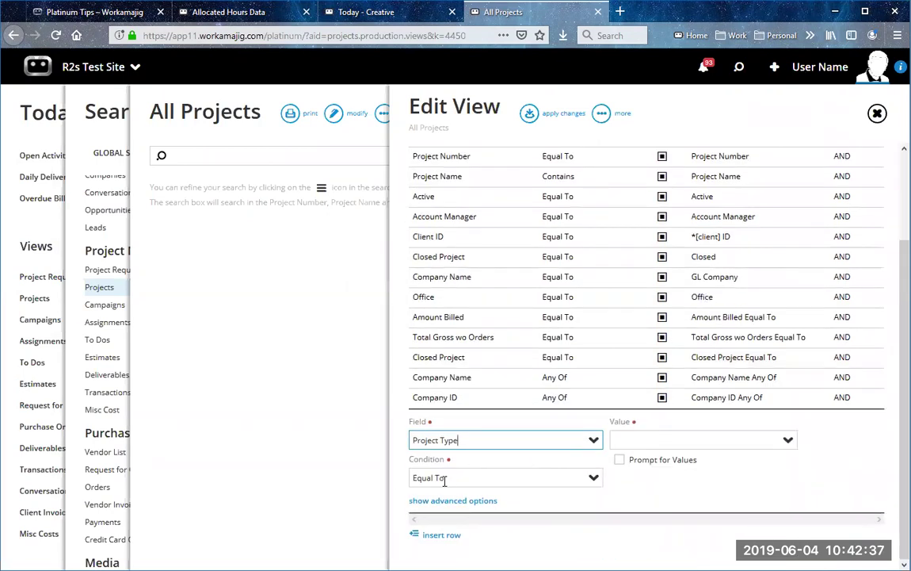
pyautogui.click(593, 480)
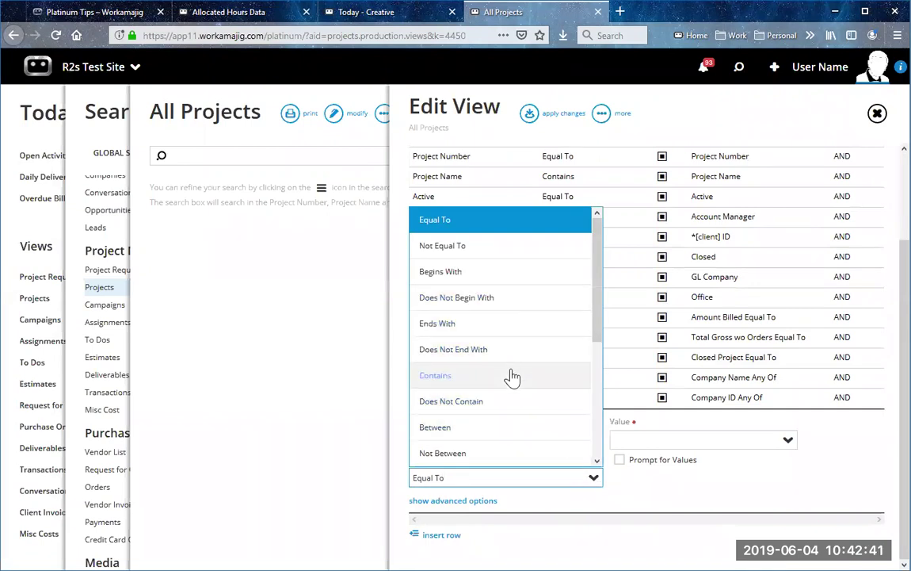
pyautogui.scroll(-2, 512, 377)
pyautogui.hotkey('ctrl', 'shift', 'Left')
pyautogui.hotkey('ctrl', 'shift', 'Left')
pyautogui.write('an')
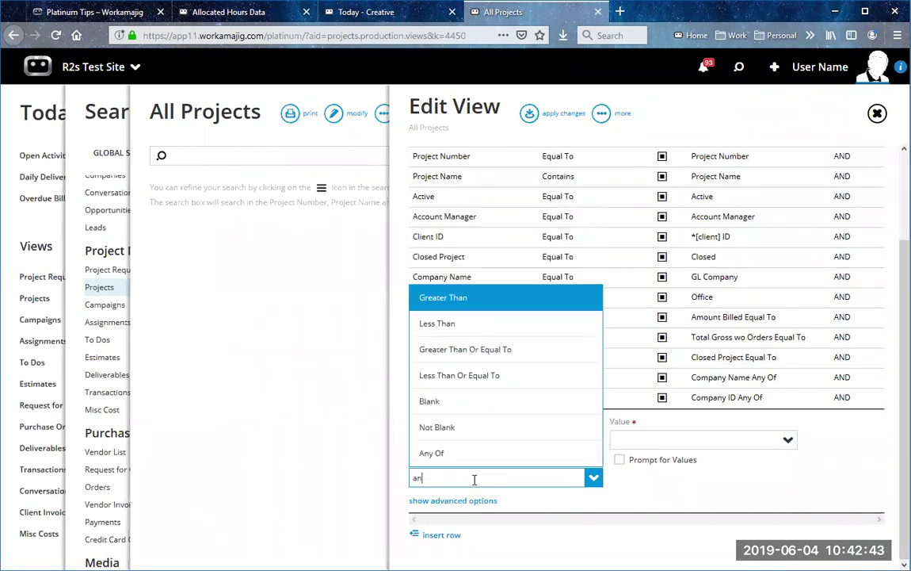
pyautogui.write('y')
pyautogui.click(482, 500)
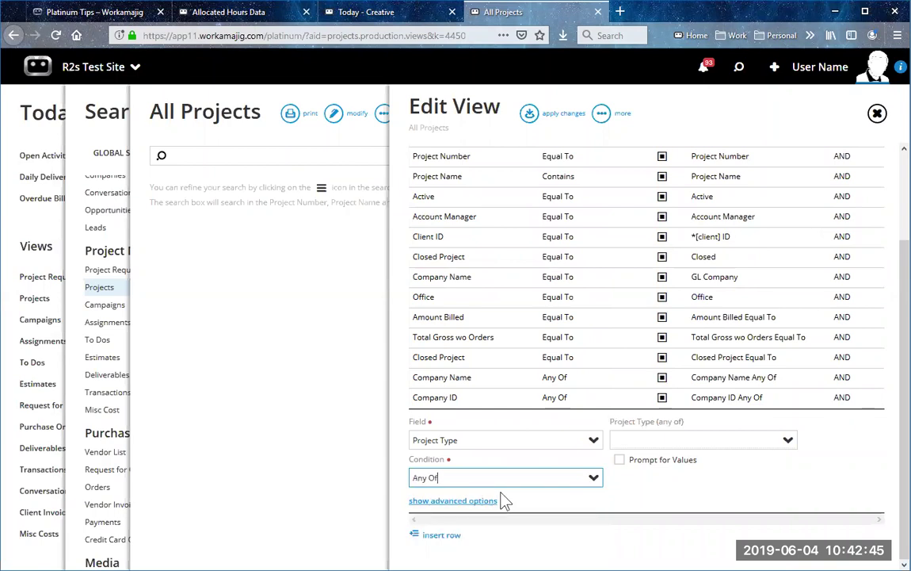
pyautogui.click(658, 463)
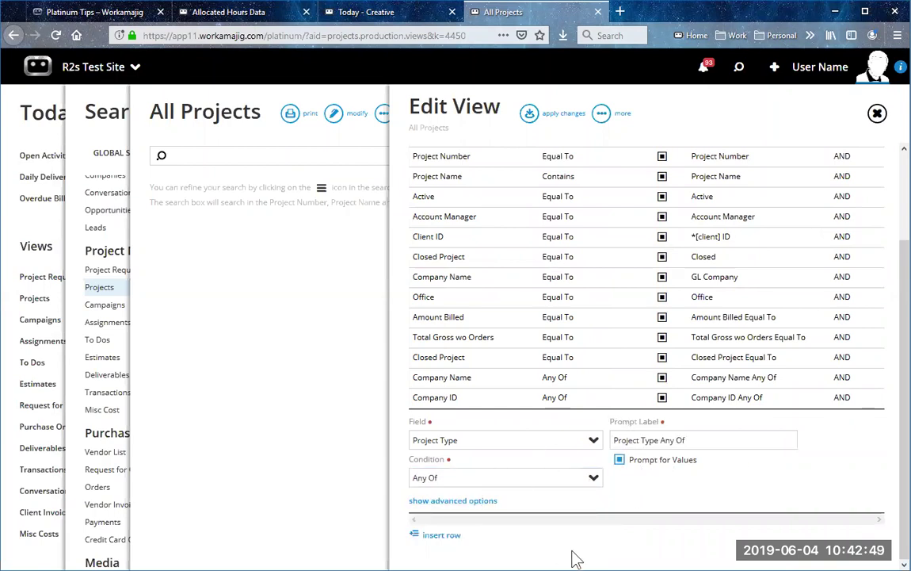
pyautogui.click(528, 113)
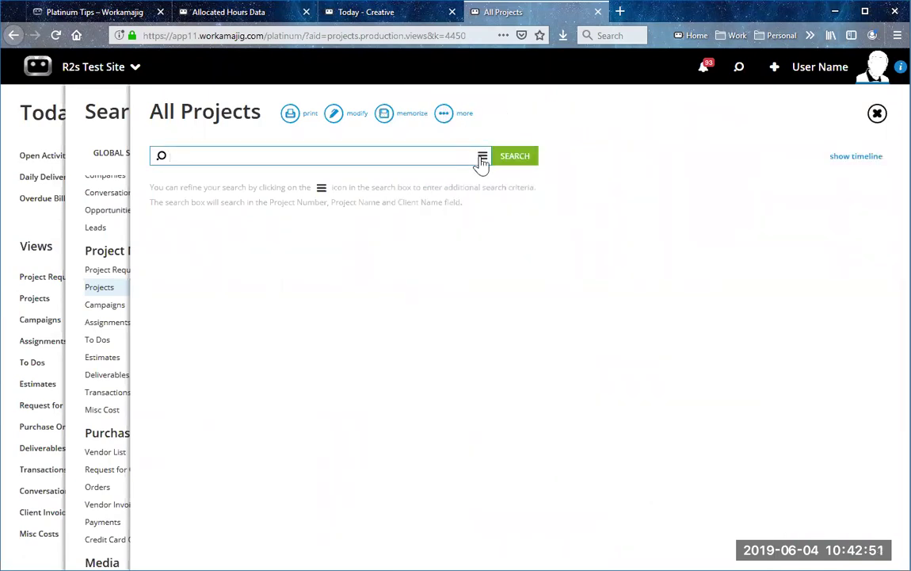
# Step: Search projects of type Brochure/Collateral (21 rows), then add Events to the type filter
pyautogui.click(481, 155)
pyautogui.scroll(-3, 808, 356)
pyautogui.click(875, 522)
pyautogui.scroll(-2, 785, 507)
pyautogui.click(780, 499)
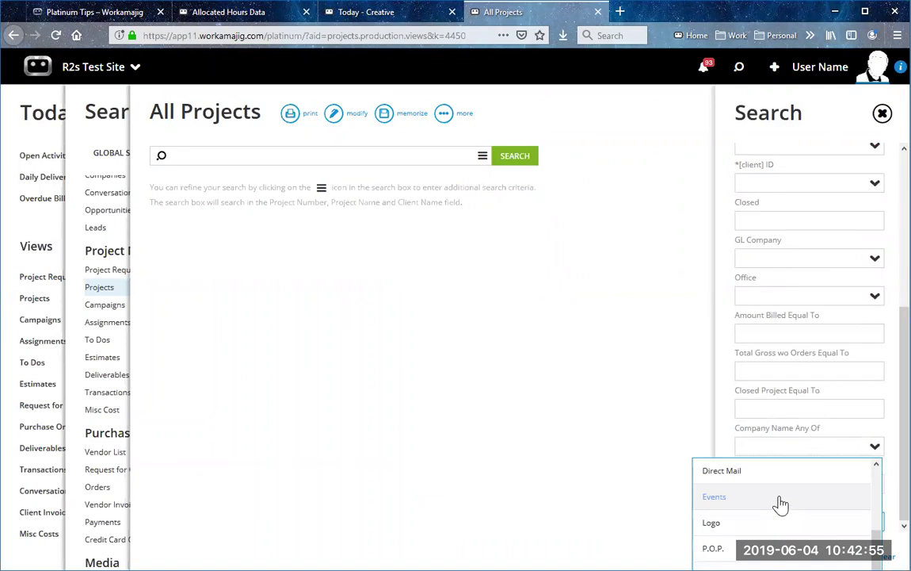
pyautogui.scroll(2, 785, 519)
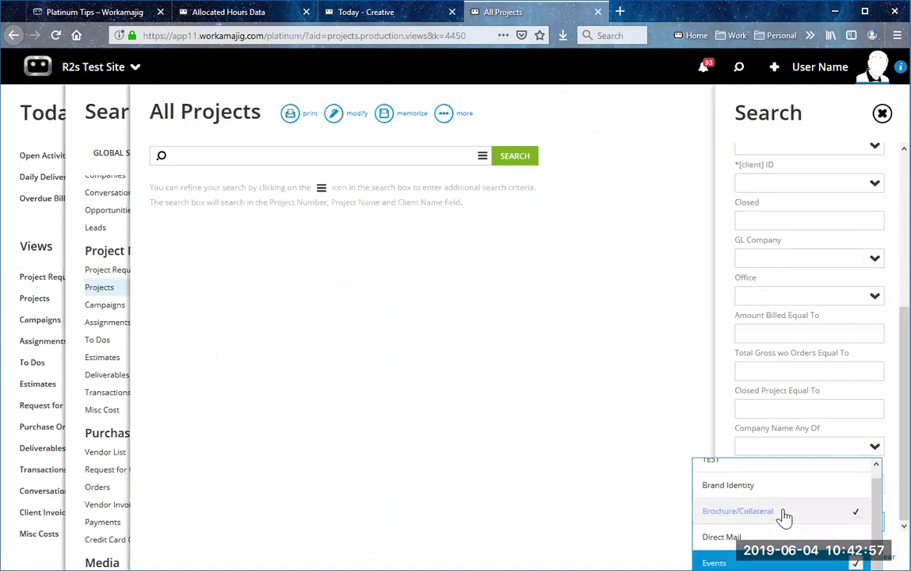
pyautogui.click(783, 513)
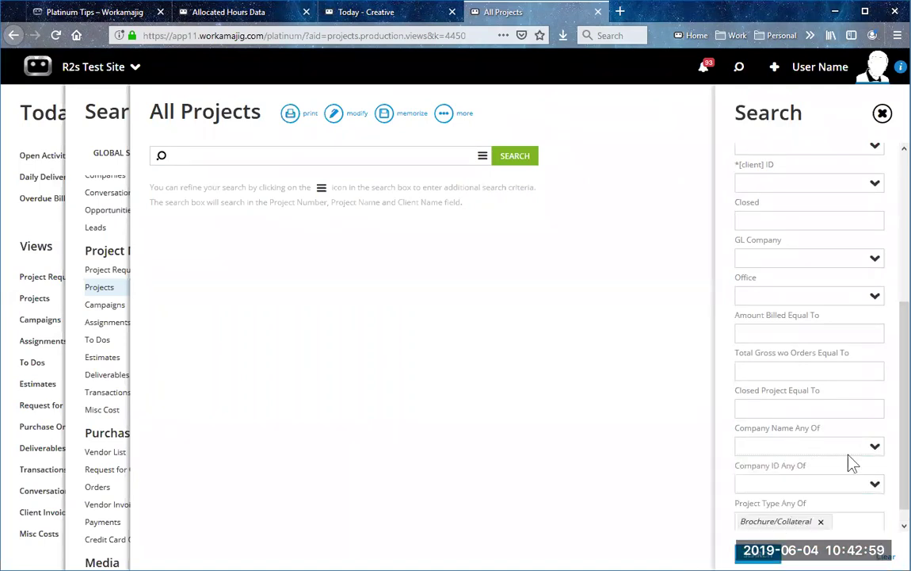
pyautogui.click(759, 555)
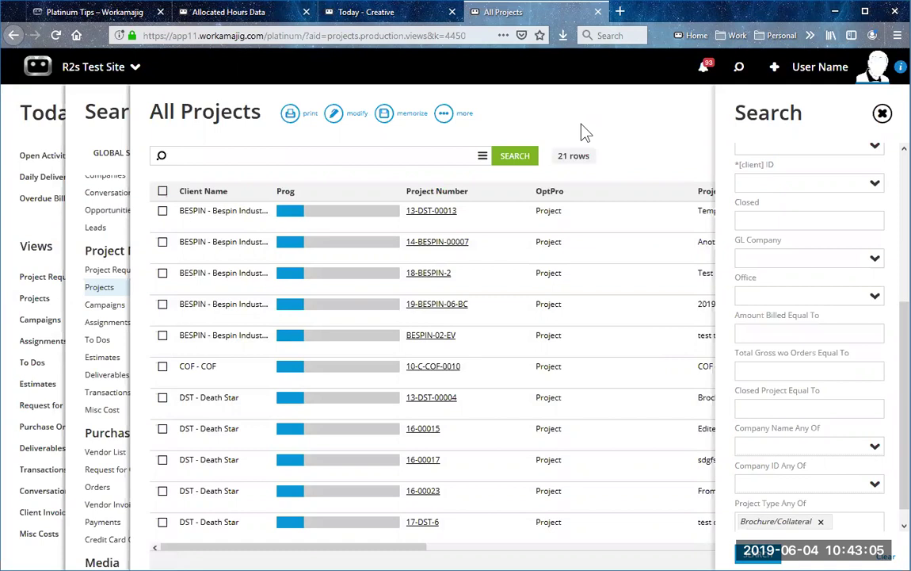
pyautogui.click(875, 521)
pyautogui.click(854, 475)
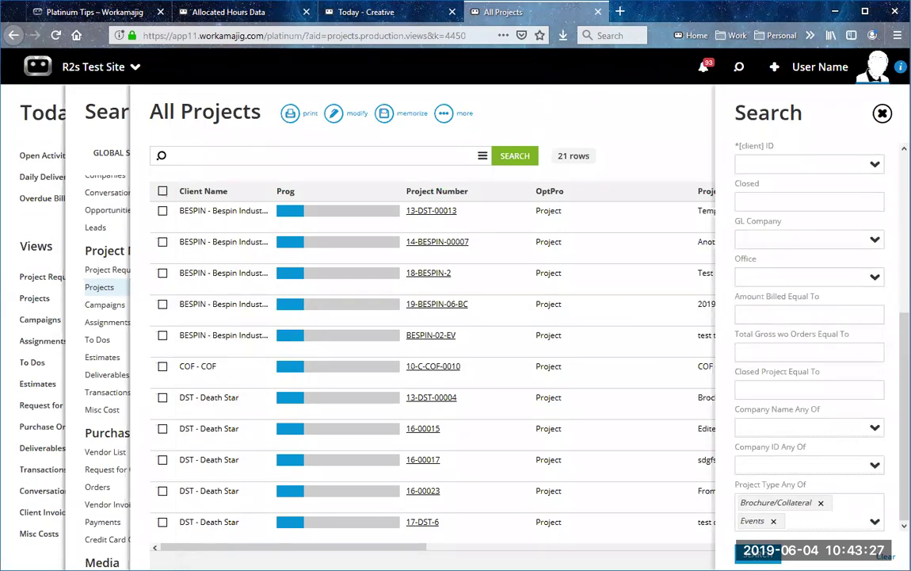
# Step: Close All Projects and open the Orders > All purchase orders view
pyautogui.click(882, 114)
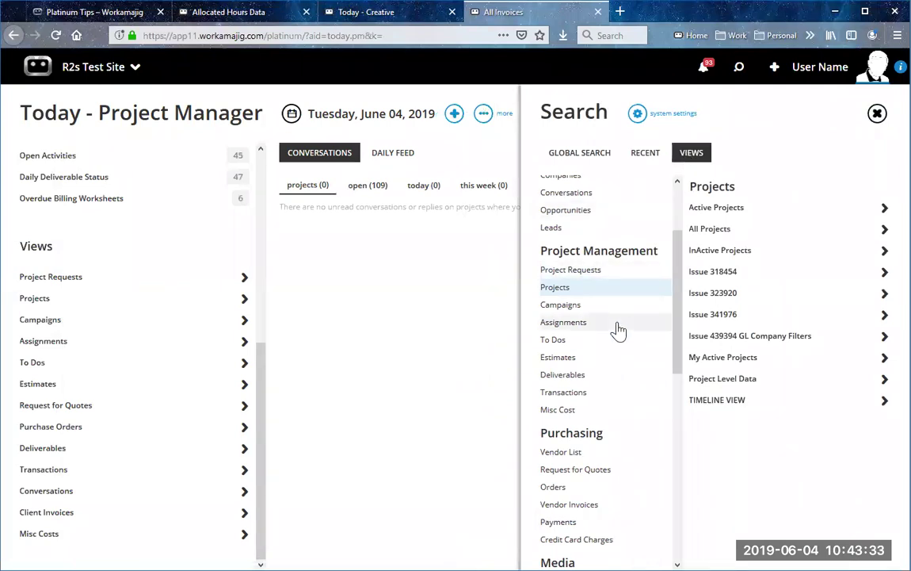
pyautogui.scroll(-1, 619, 331)
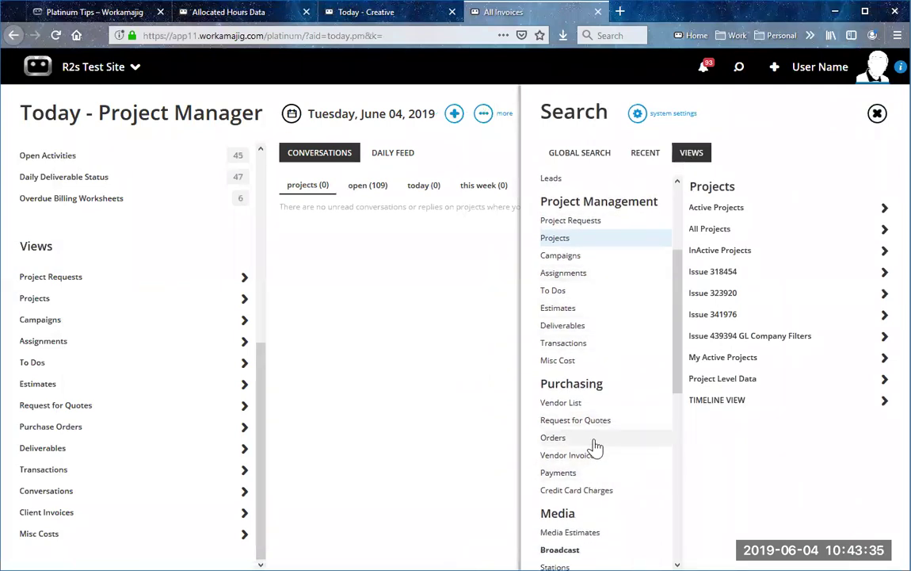
pyautogui.click(594, 439)
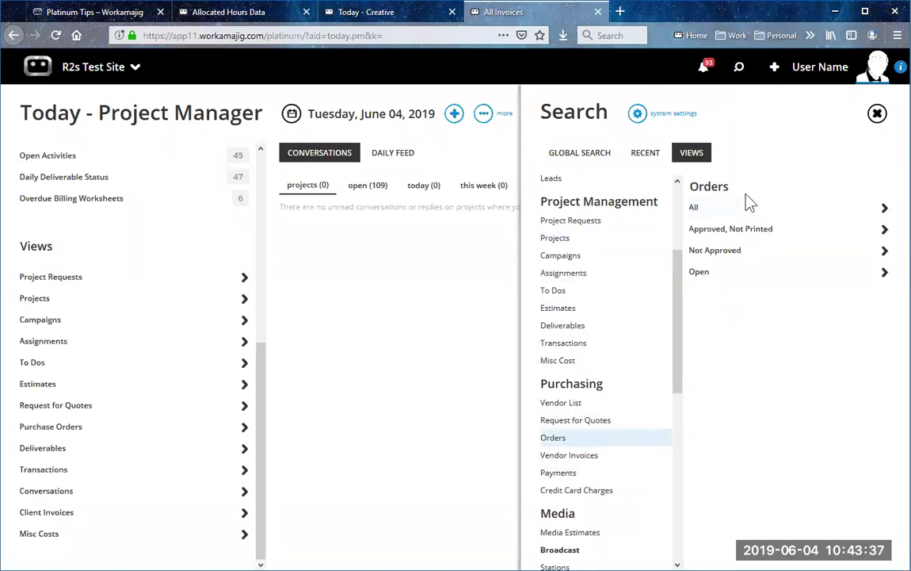
pyautogui.click(768, 209)
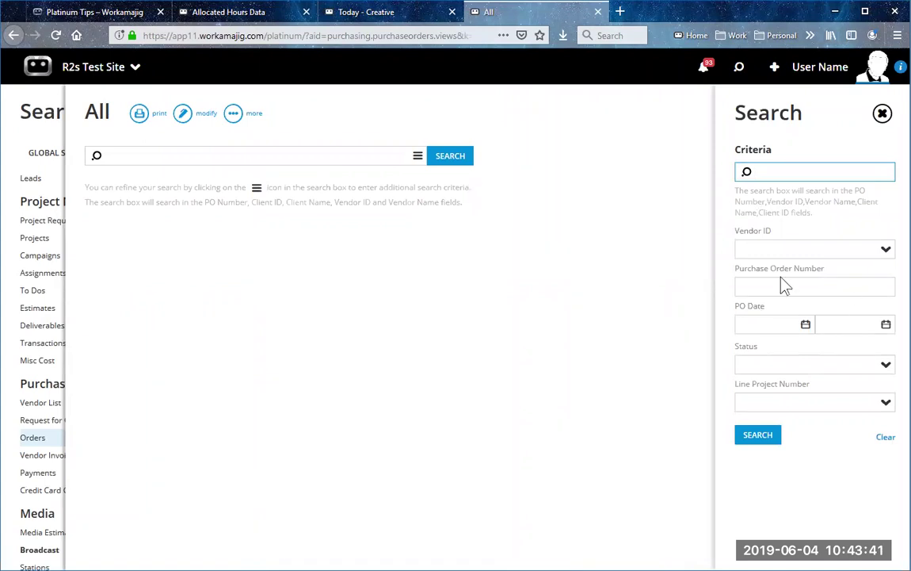
# Step: Search purchase orders with PO dates from 4/1/2019 to 4/30/2019
pyautogui.click(806, 325)
pyautogui.click(675, 352)
pyautogui.click(675, 351)
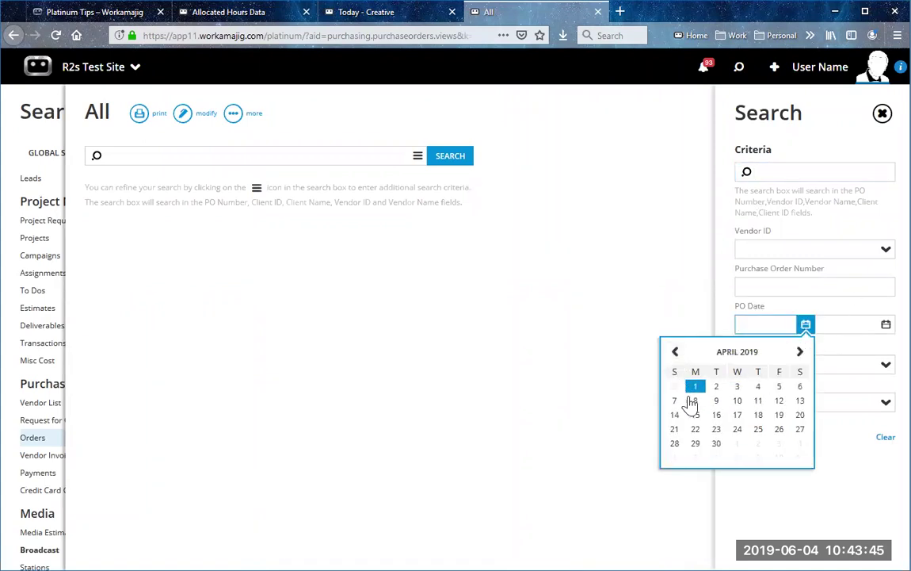
pyautogui.click(695, 386)
pyautogui.click(886, 324)
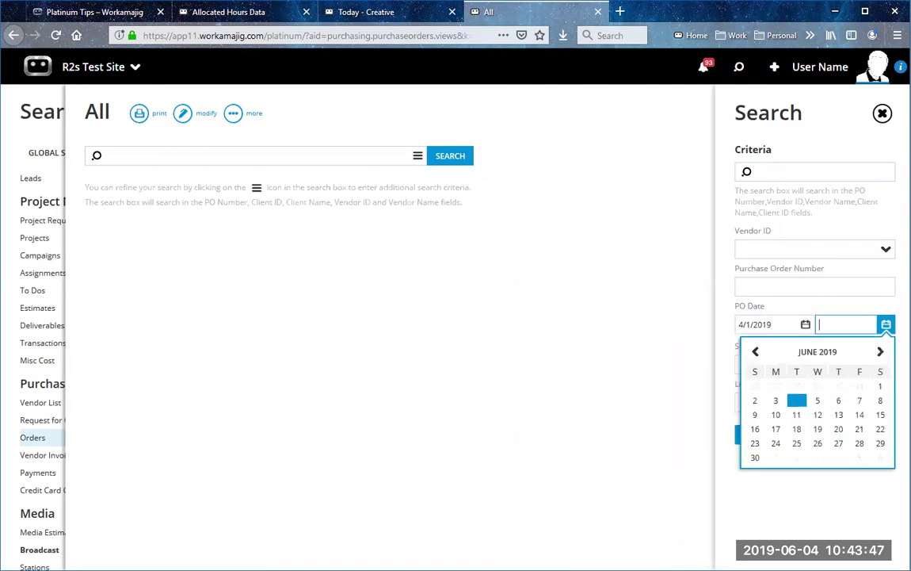
pyautogui.click(755, 351)
pyautogui.click(755, 351)
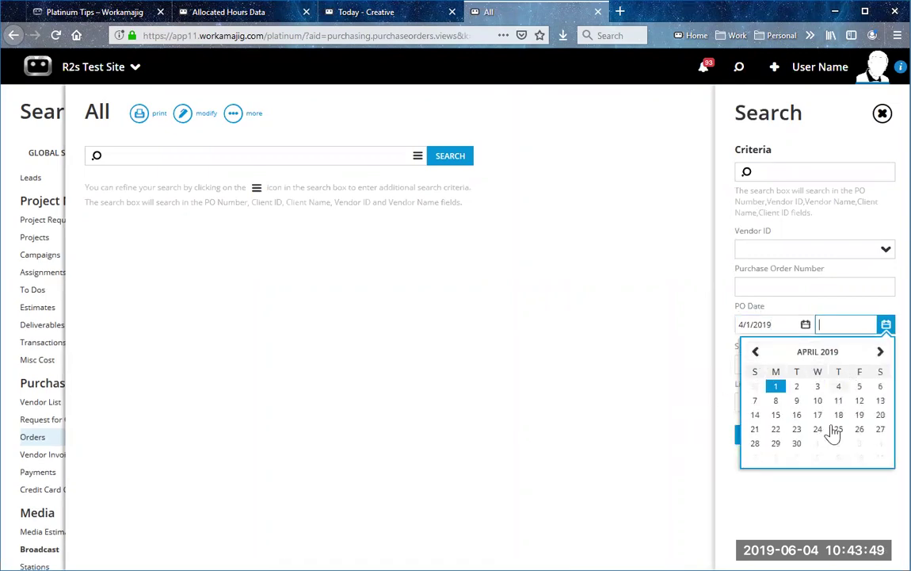
pyautogui.click(797, 443)
pyautogui.click(760, 434)
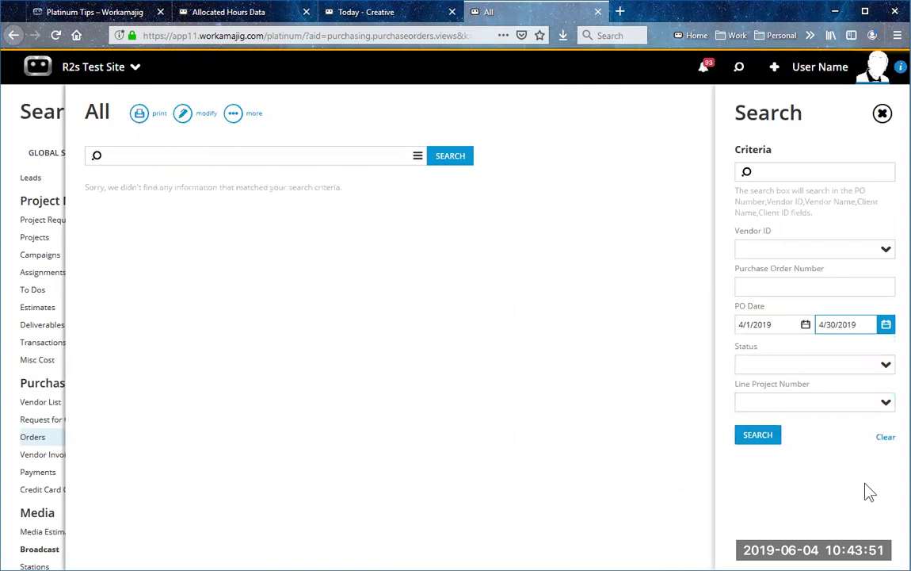
# Step: Change the start PO date to 4/1/2018, rerun the search, then close the view
pyautogui.click(781, 326)
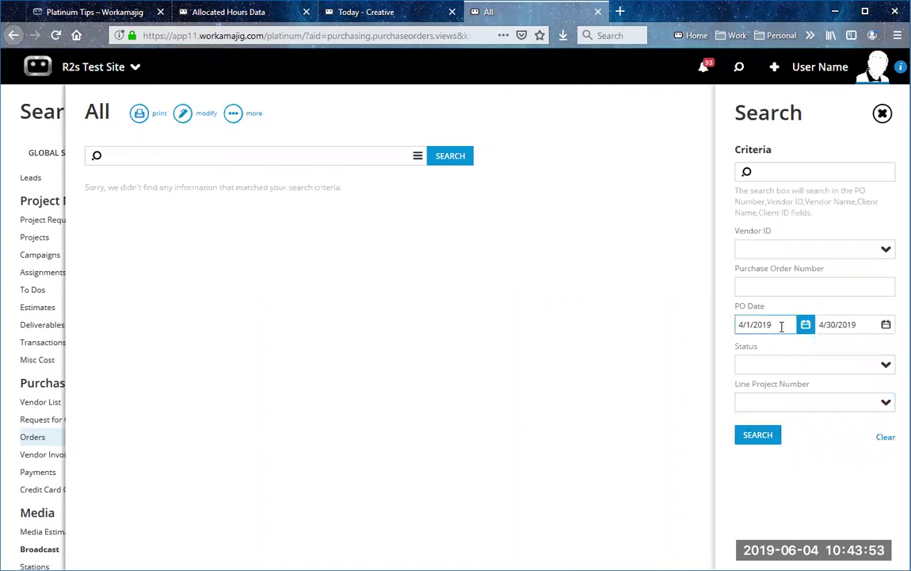
pyautogui.press('BackSpace')
pyautogui.write('8')
pyautogui.click(758, 435)
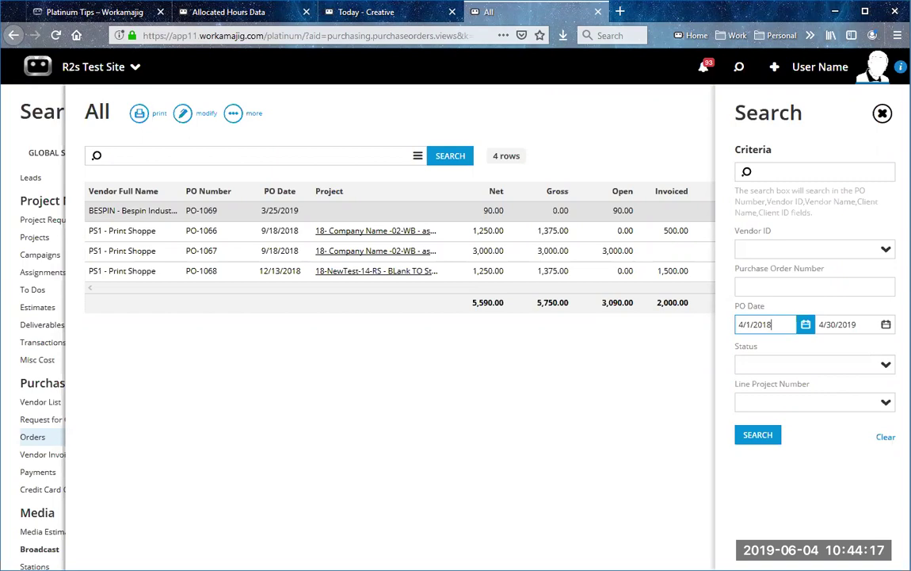
pyautogui.click(882, 113)
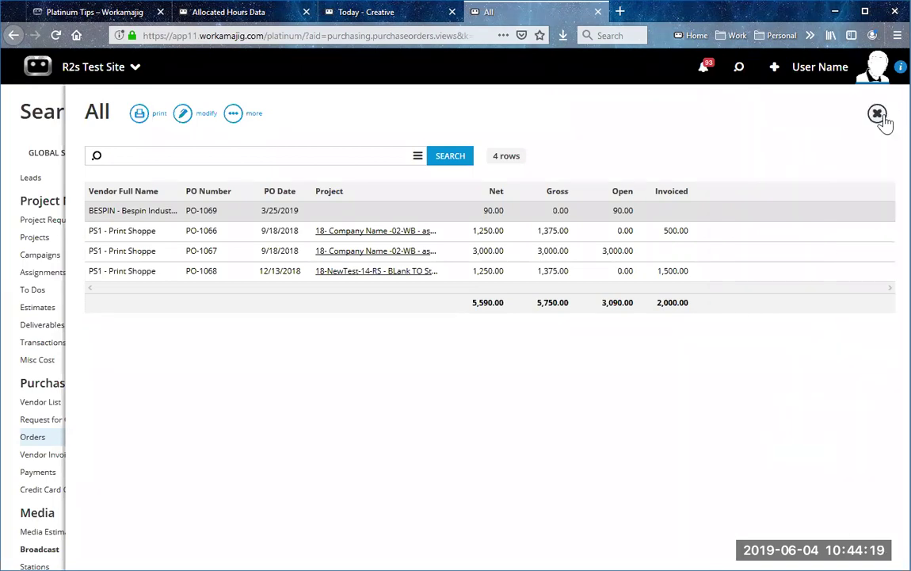
pyautogui.click(876, 115)
# Step: Switch to the Today - Creatives page and open System Settings from its more menu
pyautogui.click(331, 14)
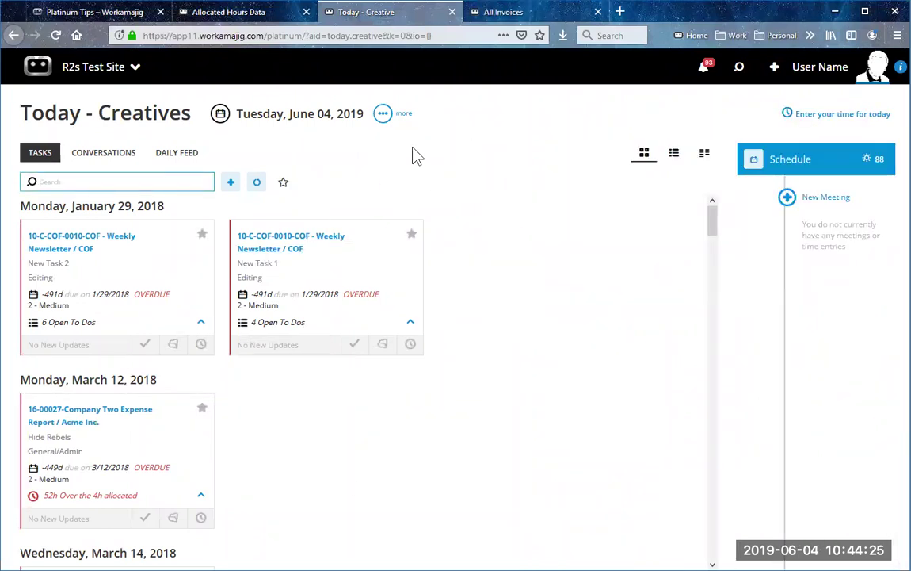
pyautogui.click(385, 115)
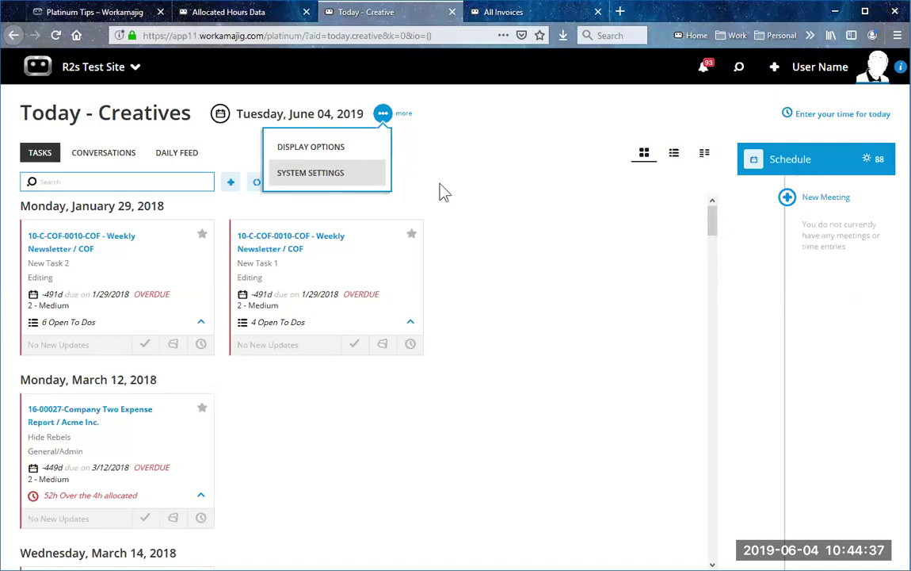
pyautogui.click(360, 181)
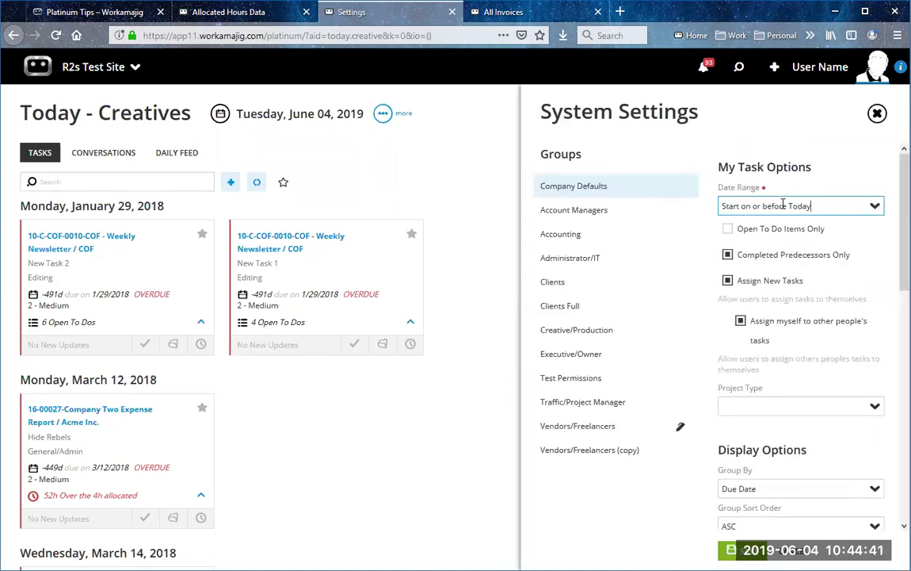
# Step: Open the My Task Options Date Range dropdown, currently Start on or before Today, to view its choices
pyautogui.click(869, 206)
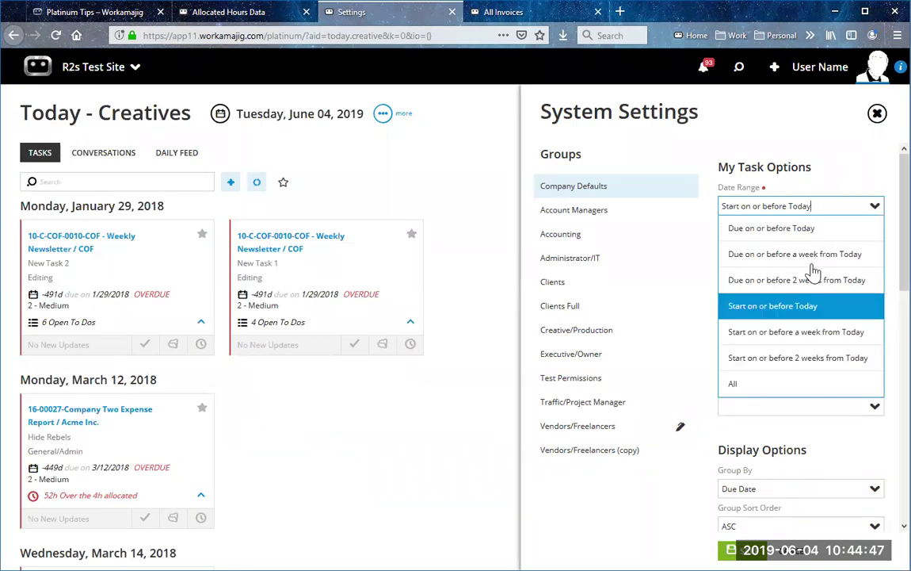
pyautogui.press('Escape')
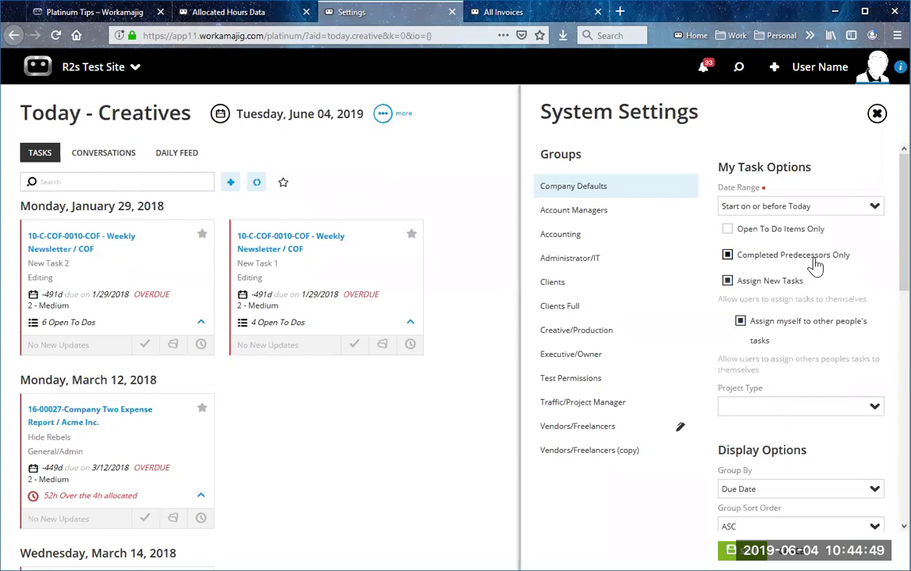
pyautogui.scroll(-2, 807, 393)
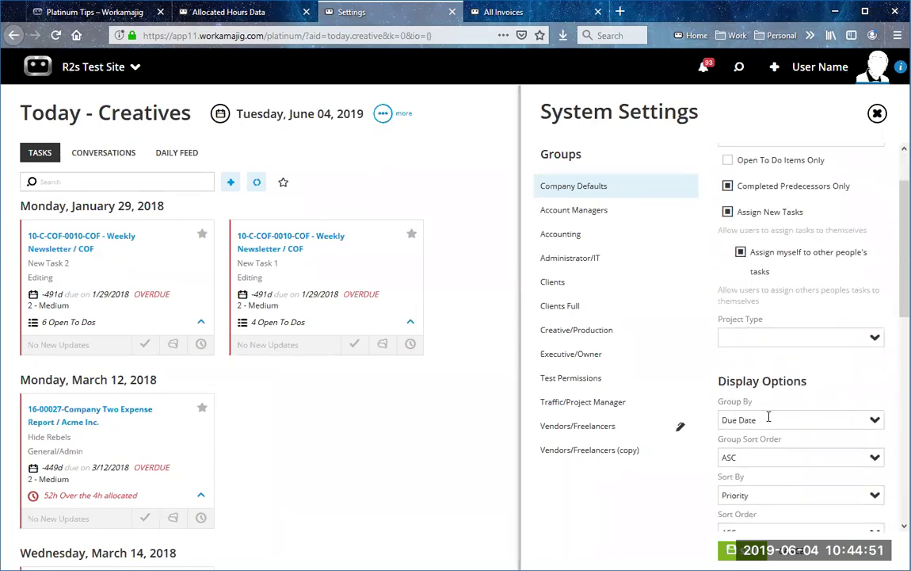
pyautogui.scroll(-2, 771, 426)
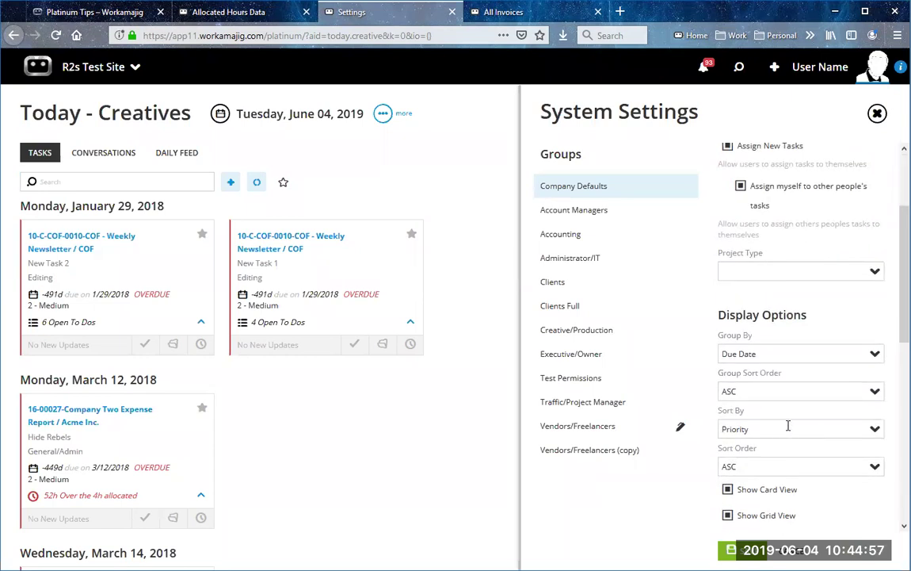
pyautogui.scroll(1, 813, 421)
pyautogui.scroll(3, 816, 421)
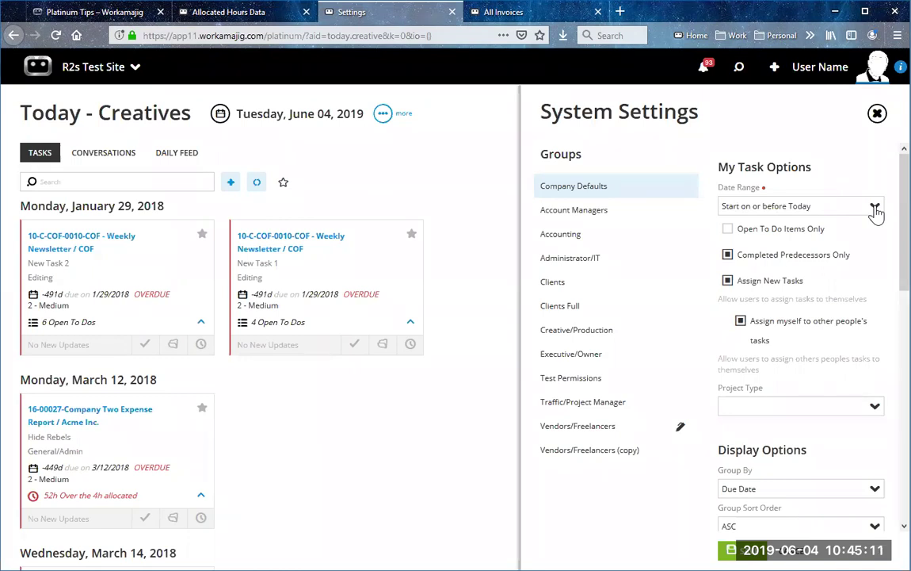
pyautogui.click(876, 210)
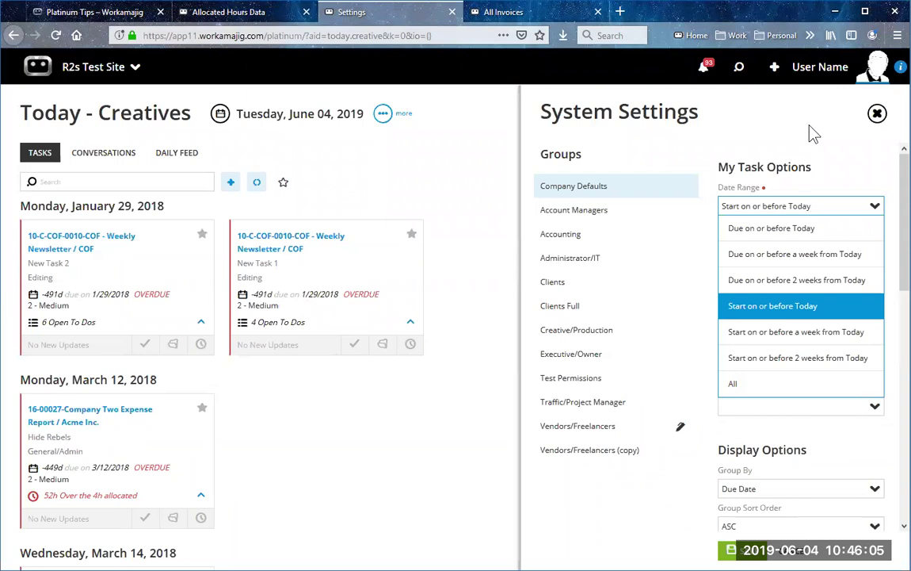
# Step: Set the company default Group By to Client and save with Save - Resetting User Settings
pyautogui.click(832, 175)
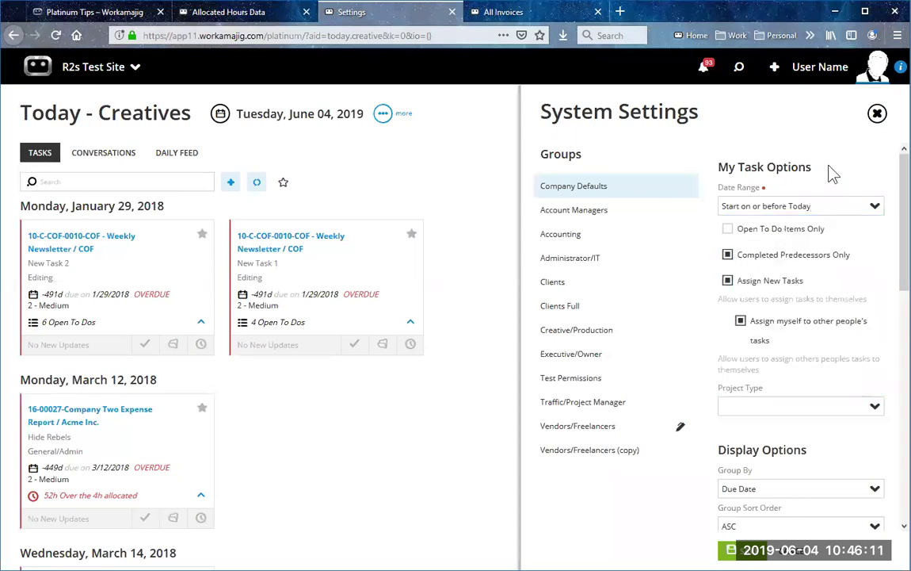
pyautogui.scroll(-3, 810, 396)
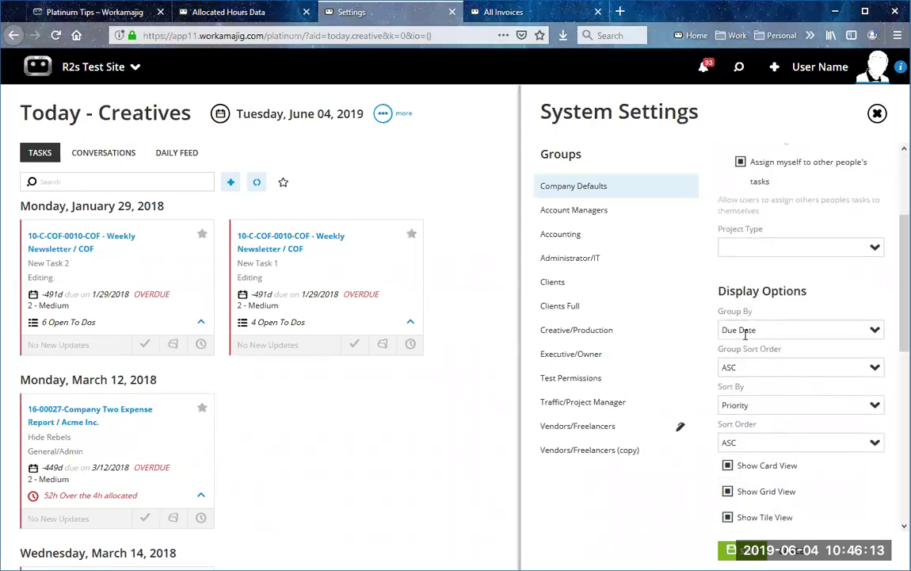
pyautogui.click(874, 330)
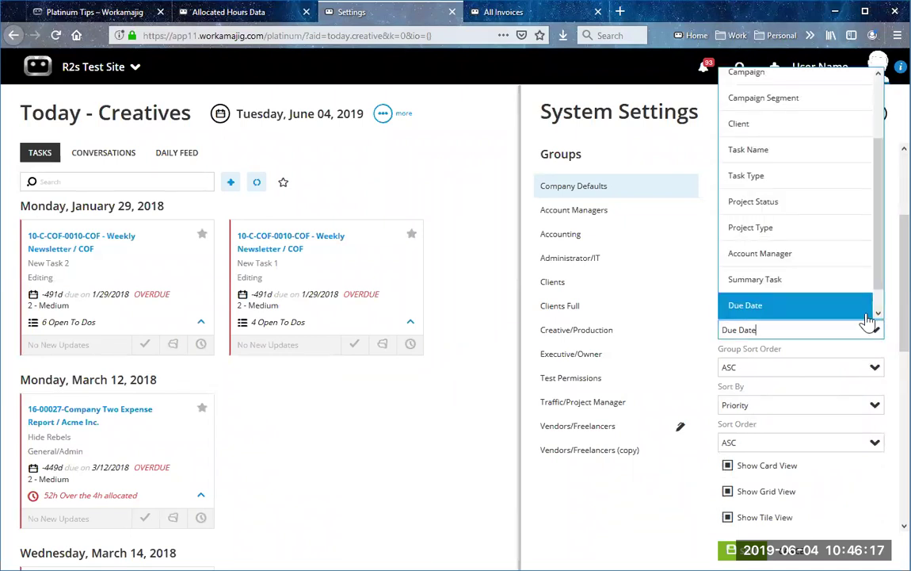
pyautogui.scroll(2, 814, 206)
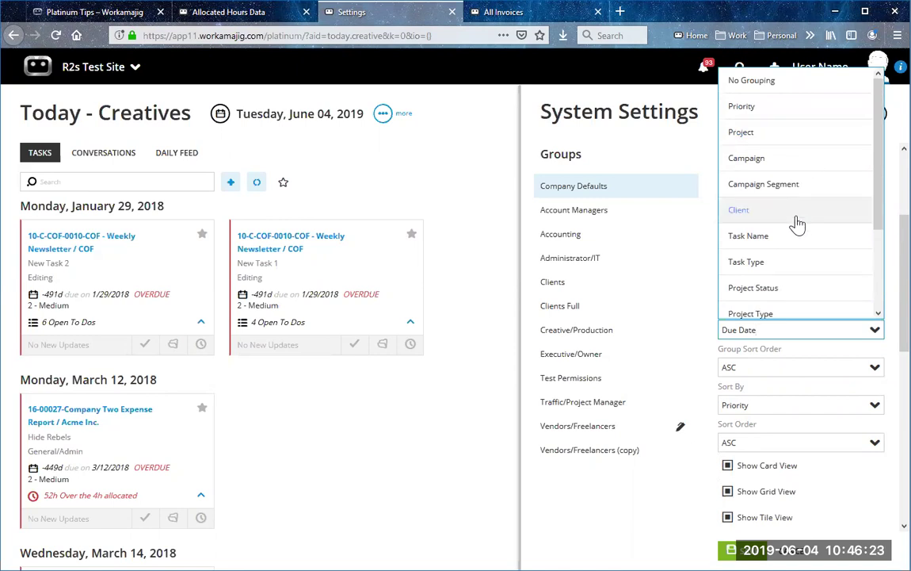
pyautogui.click(796, 219)
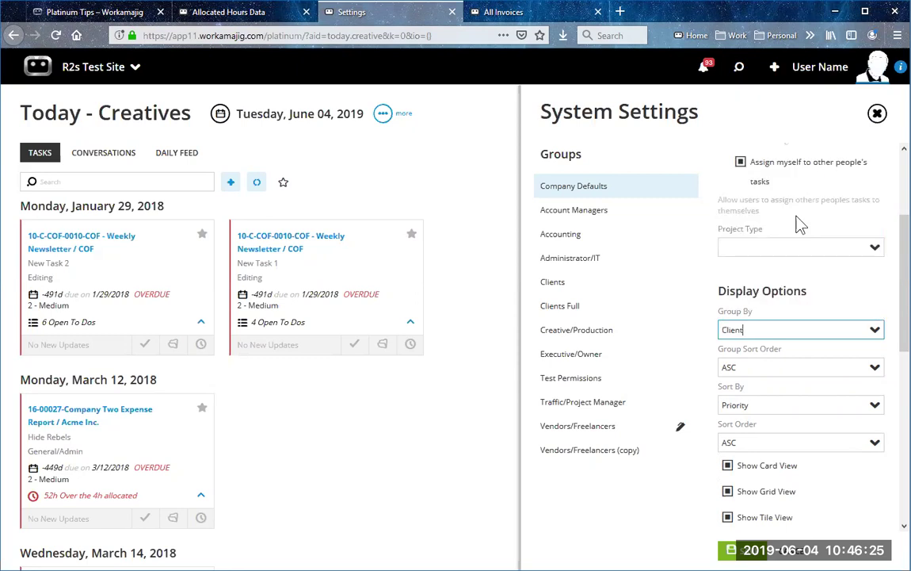
pyautogui.click(745, 555)
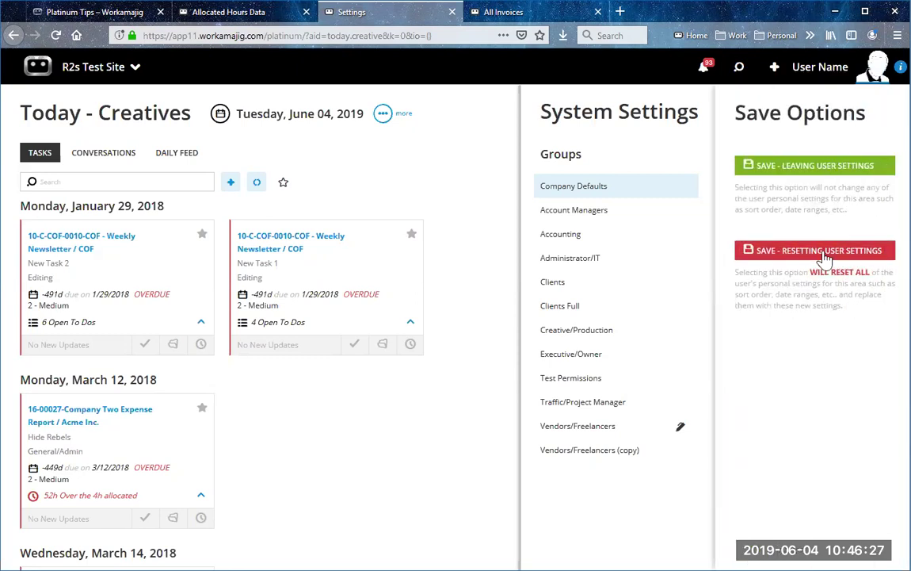
pyautogui.click(842, 251)
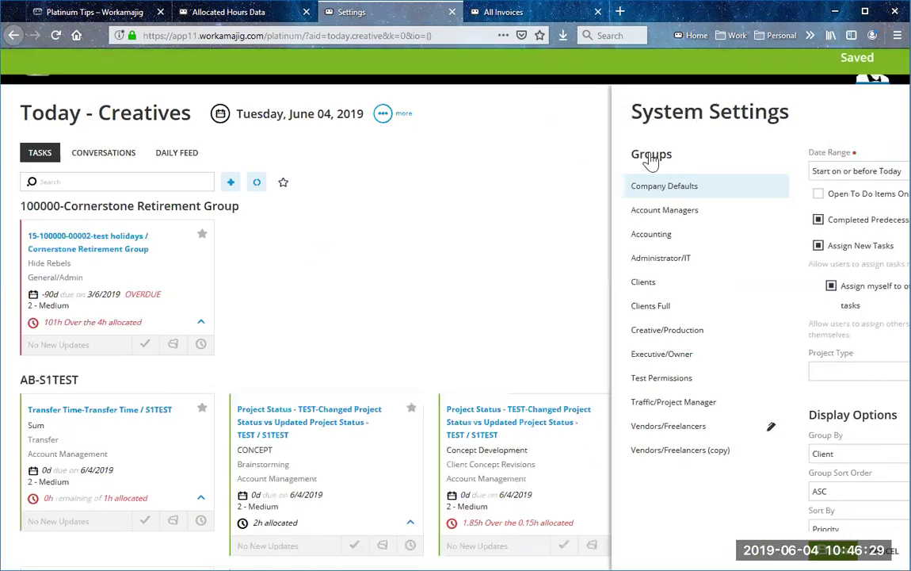
pyautogui.scroll(-3, 126, 342)
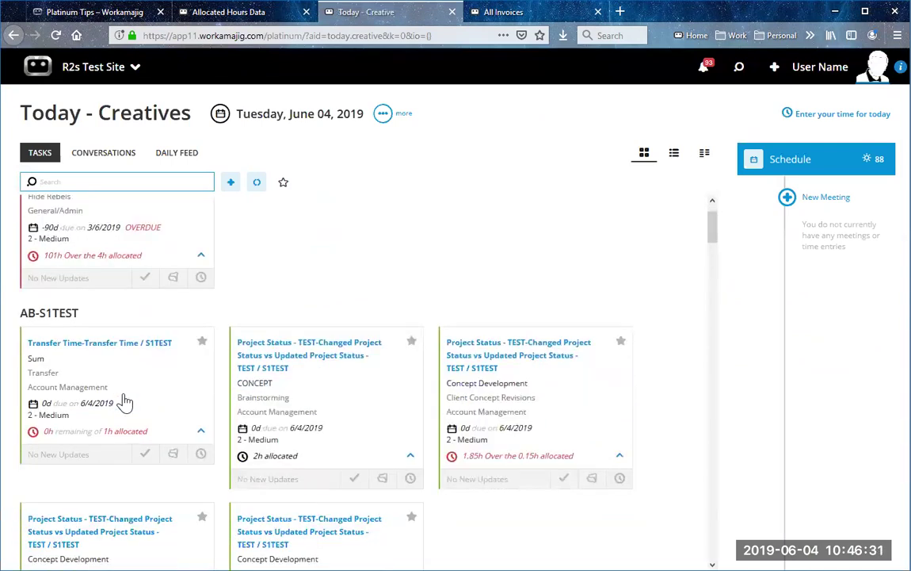
pyautogui.scroll(1, 78, 293)
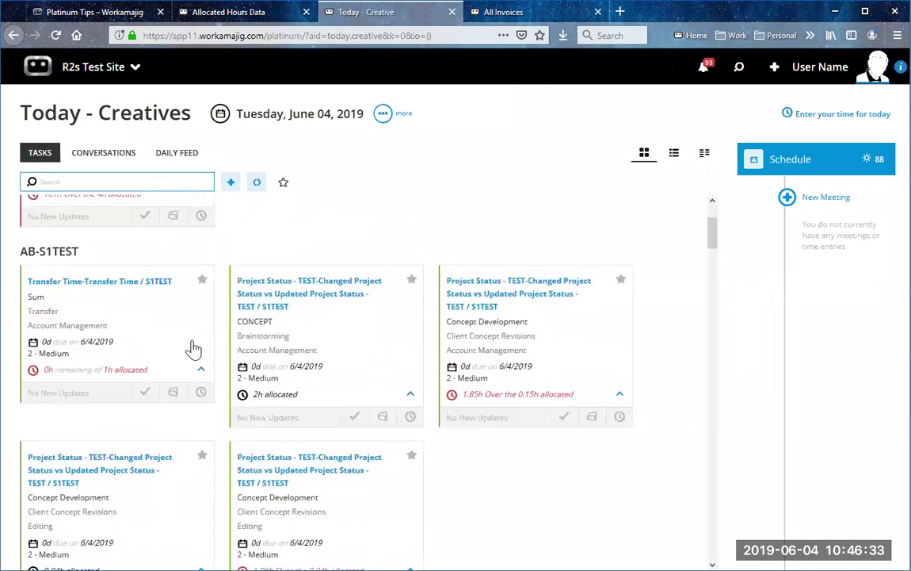
pyautogui.scroll(-5, 212, 426)
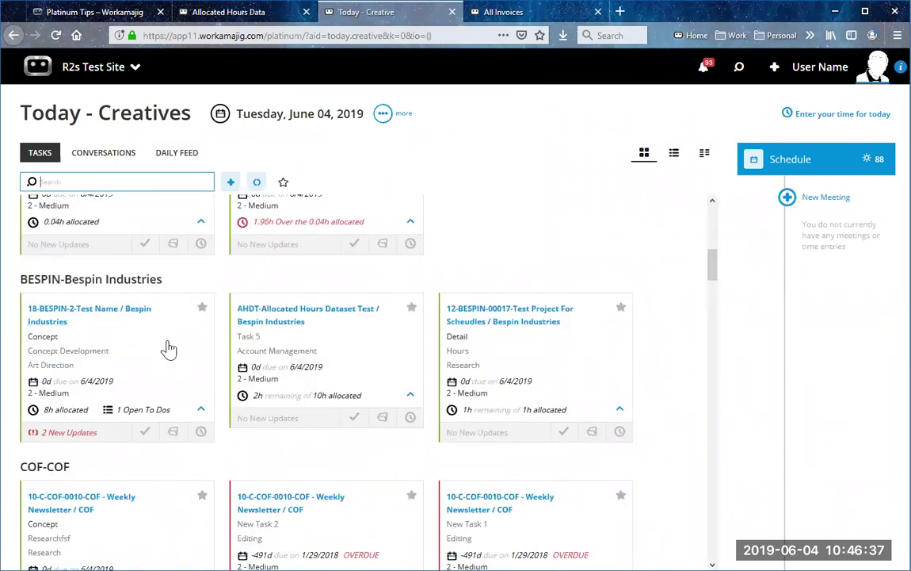
pyautogui.click(383, 115)
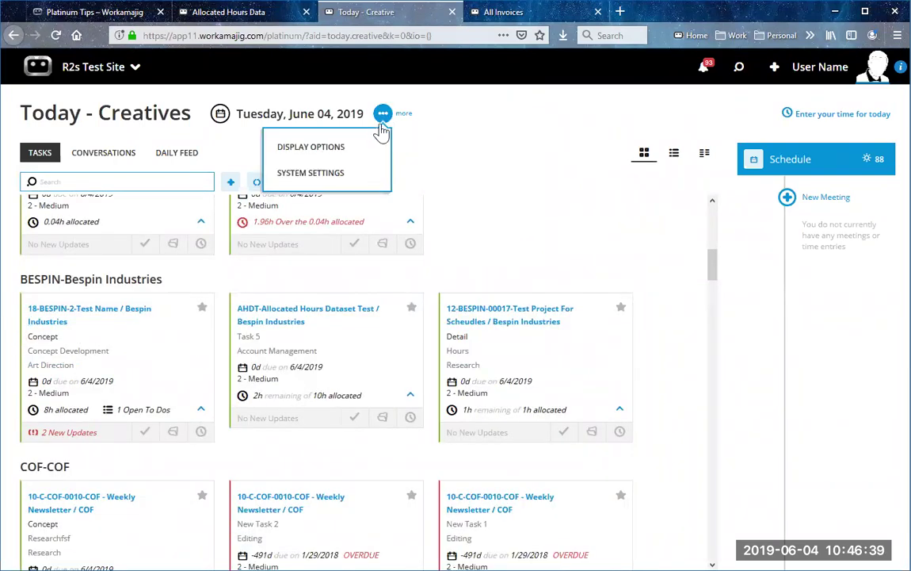
# Step: Change Group By back to Due Date, save with Save - Leaving User Settings, and close settings
pyautogui.click(364, 175)
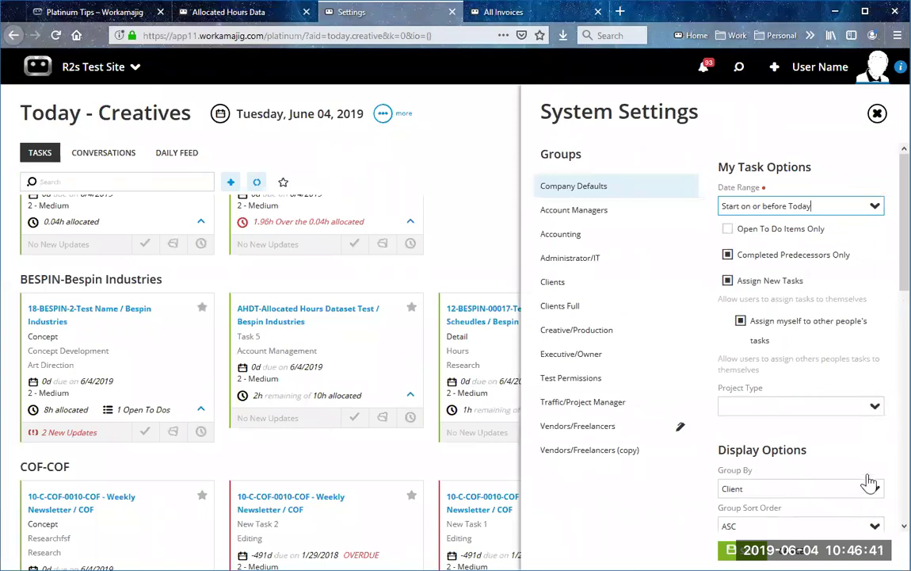
pyautogui.scroll(-3, 870, 483)
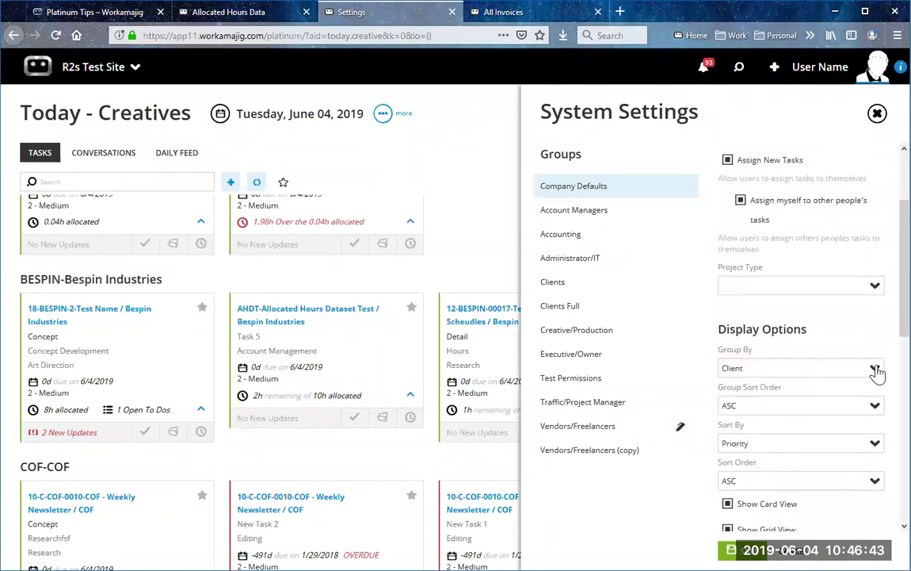
pyautogui.click(875, 370)
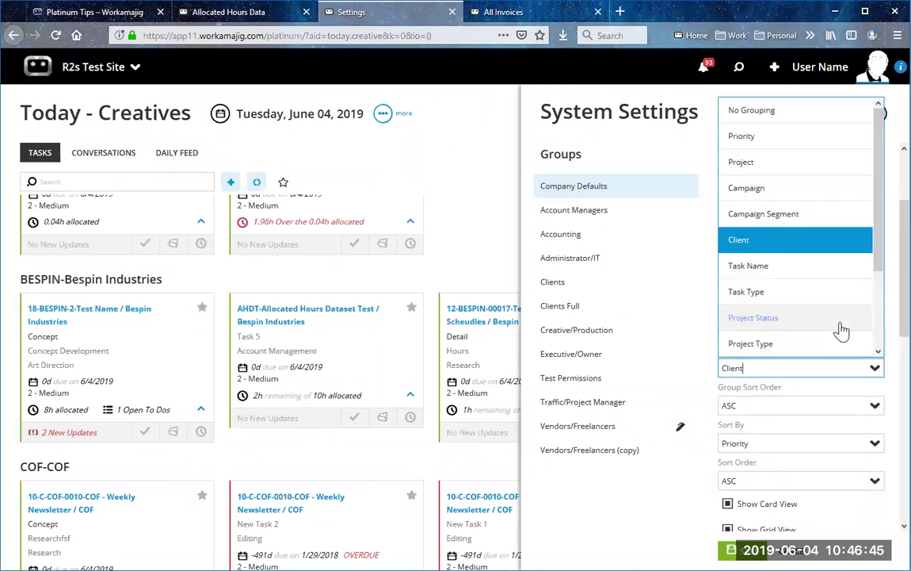
pyautogui.scroll(-2, 837, 329)
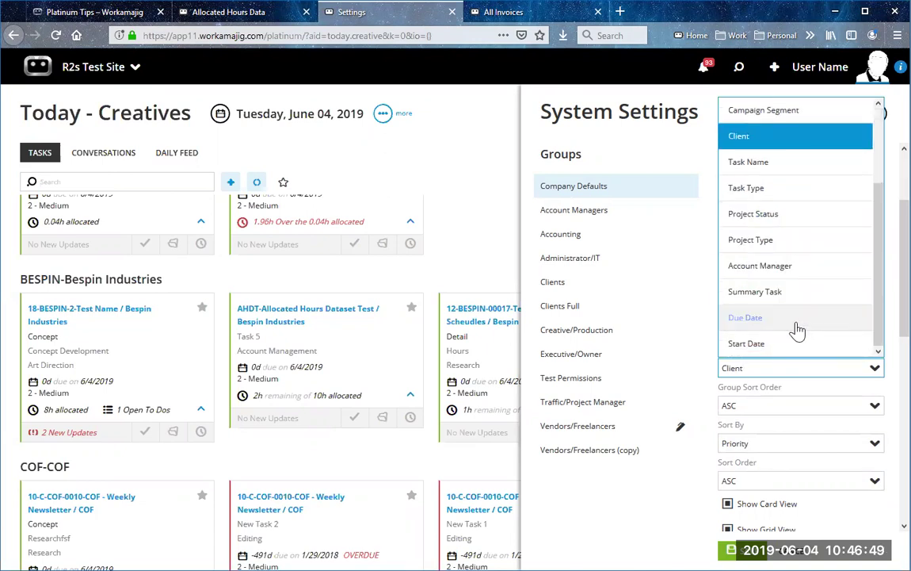
pyautogui.click(796, 325)
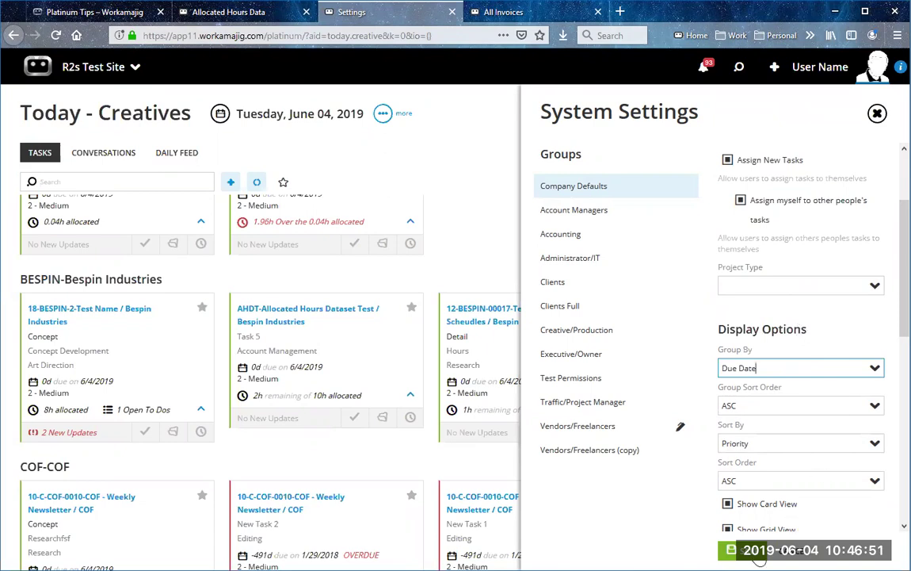
pyautogui.click(814, 165)
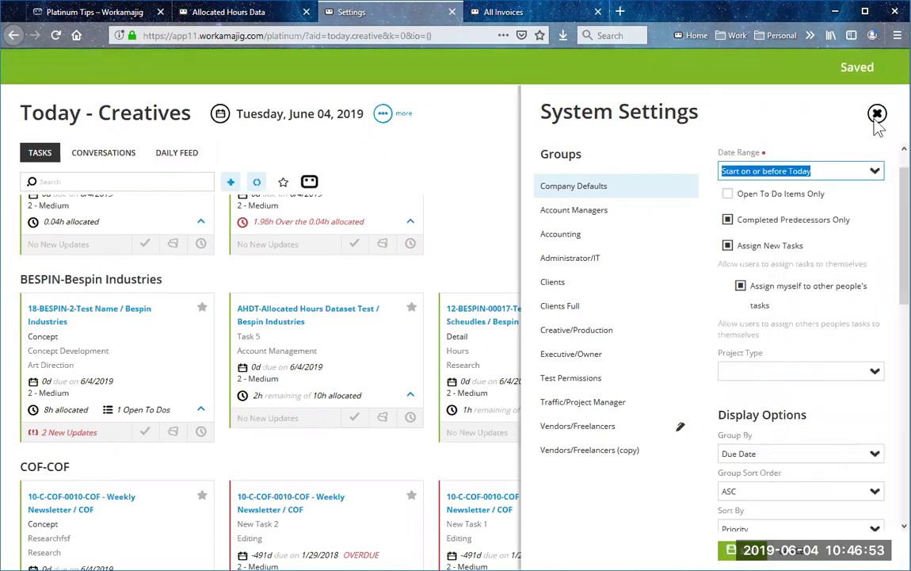
pyautogui.click(877, 114)
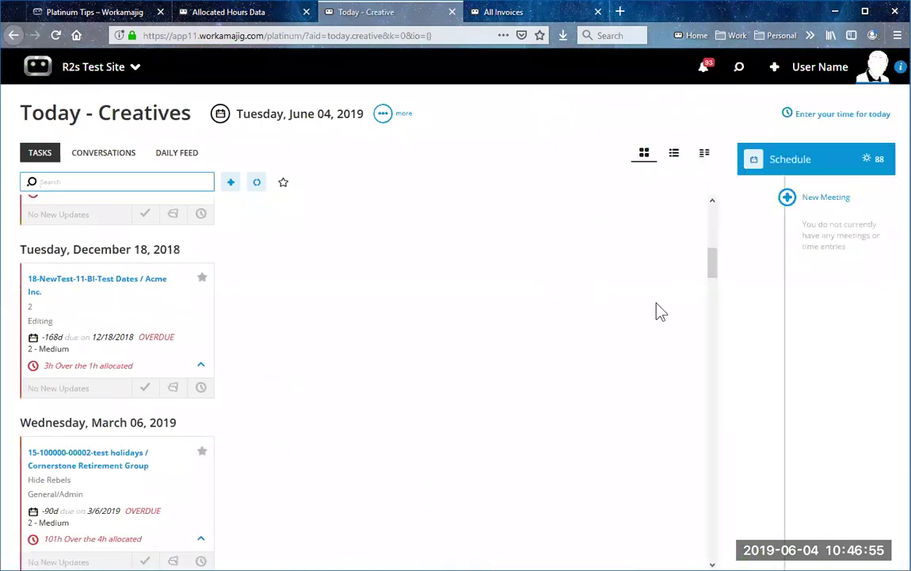
pyautogui.scroll(10, 515, 278)
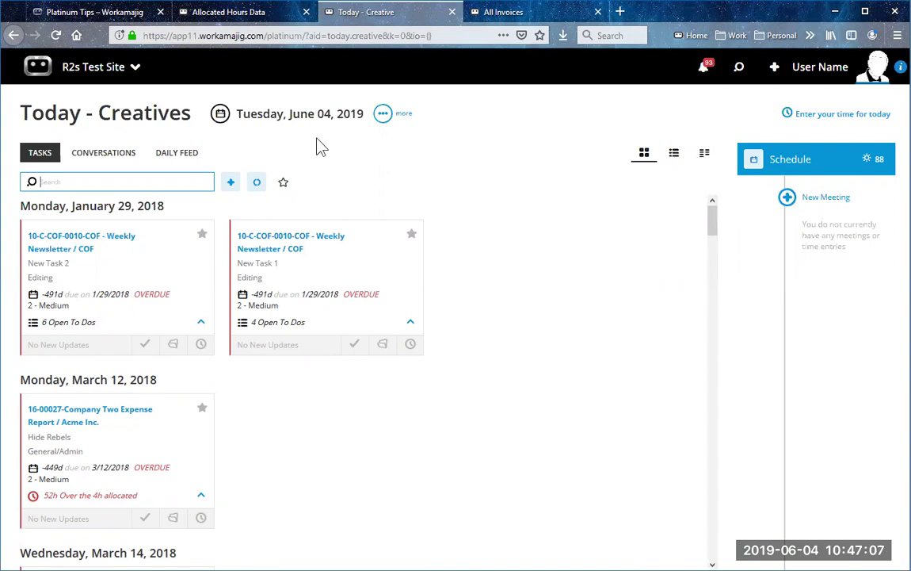
pyautogui.click(383, 345)
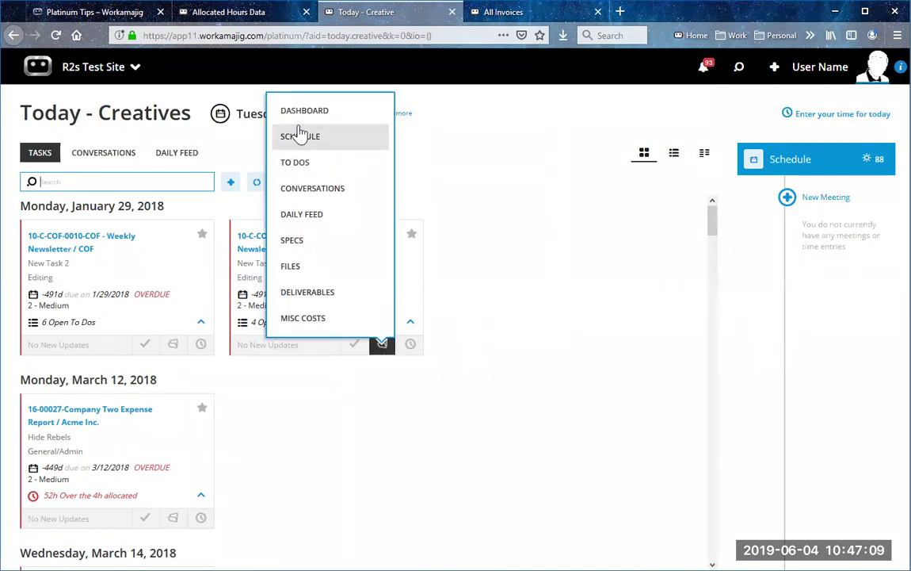
# Step: Open project 10-C-COF-0010's dashboard from its task card and go to its Budget
pyautogui.click(305, 115)
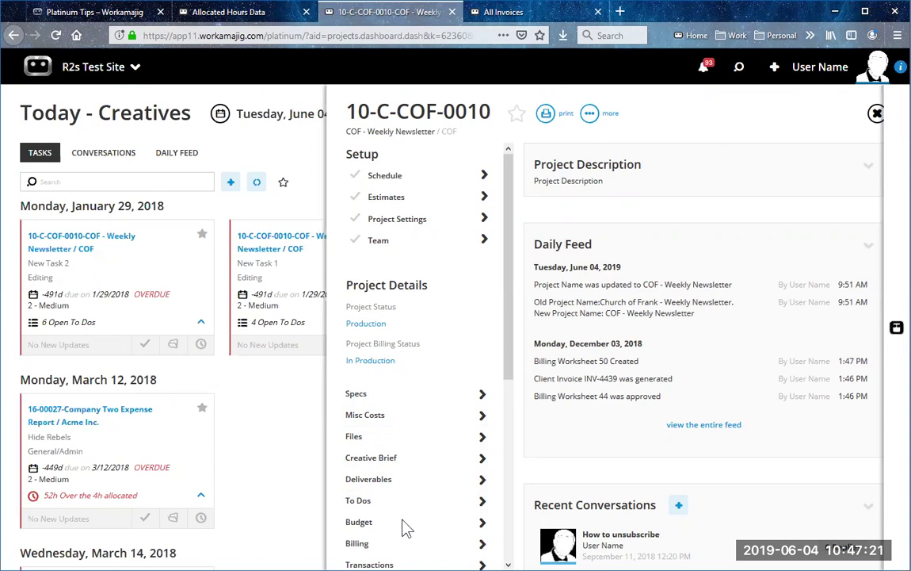
pyautogui.click(404, 529)
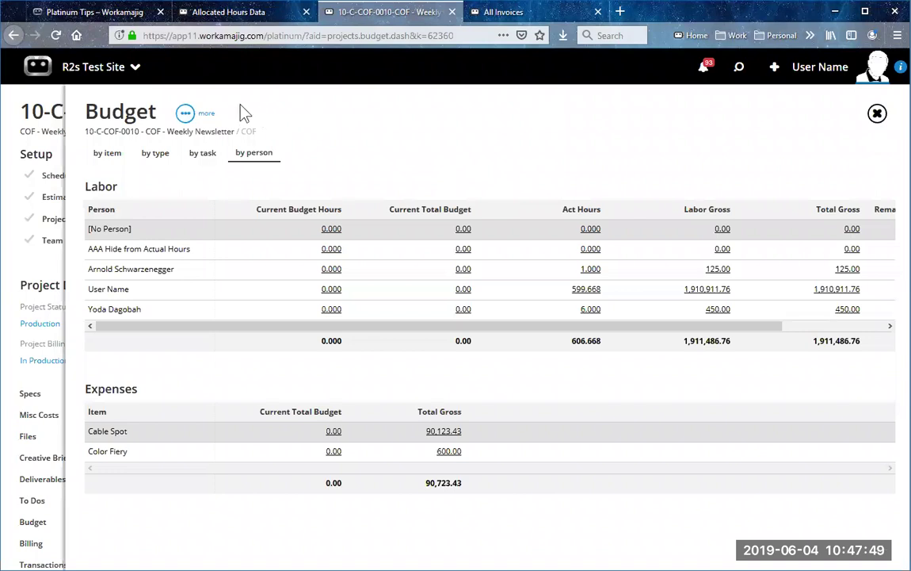
# Step: Open the more (…) options menu on the Weekly Newsletter budget
pyautogui.click(184, 114)
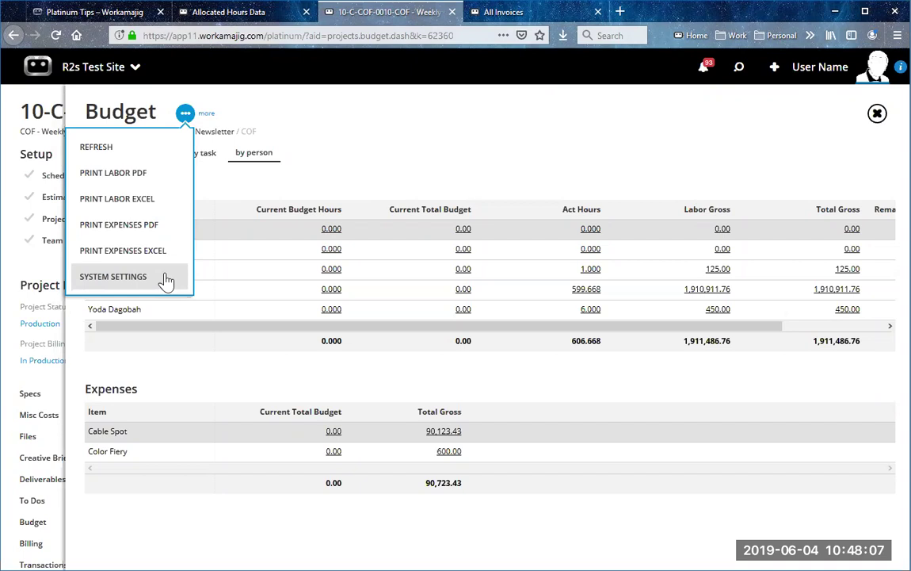
# Step: Switch the budget to By Type and open Project Budget Settings at the BY TYPE section
pyautogui.click(156, 283)
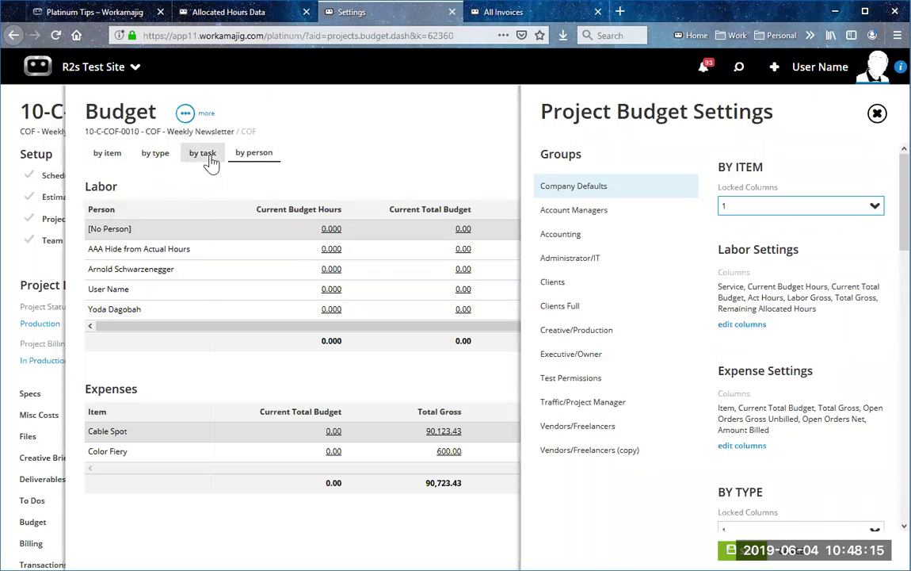
pyautogui.click(152, 160)
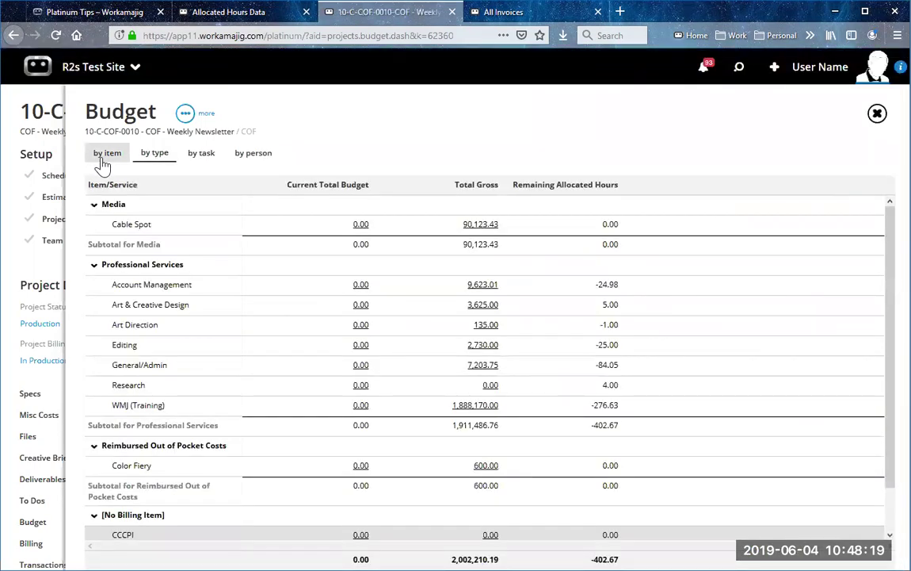
pyautogui.click(187, 116)
pyautogui.click(157, 224)
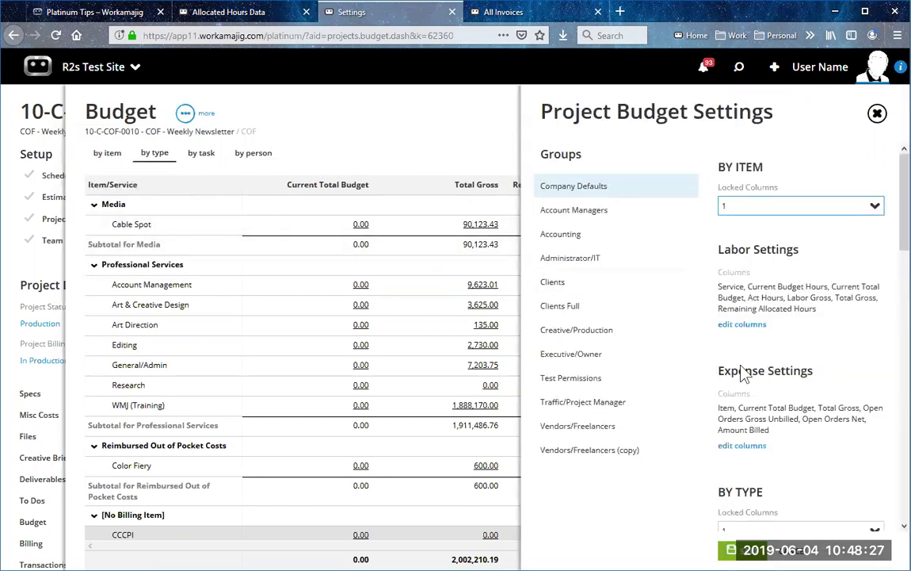
pyautogui.scroll(-3, 747, 380)
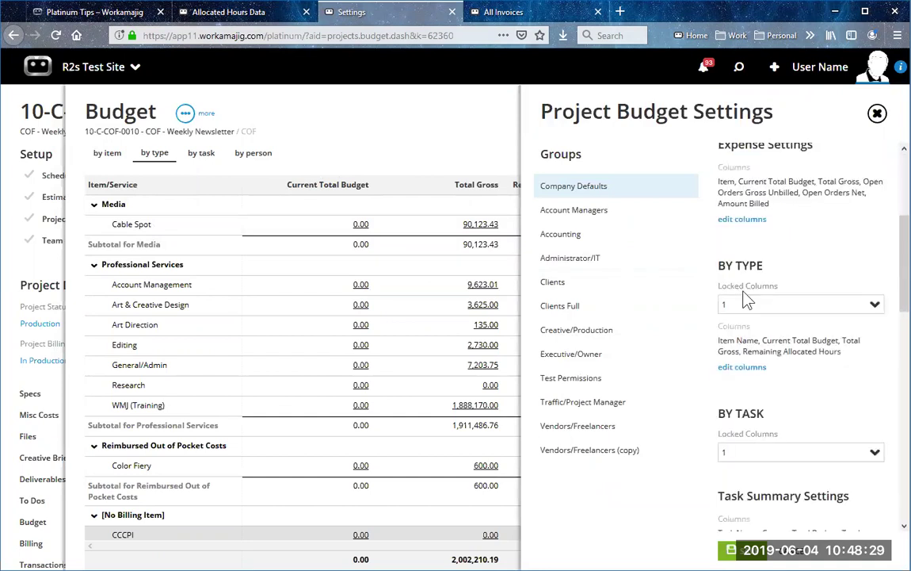
# Step: Check Act Hours and Expense Billed in the By Type budget columns list
pyautogui.click(751, 371)
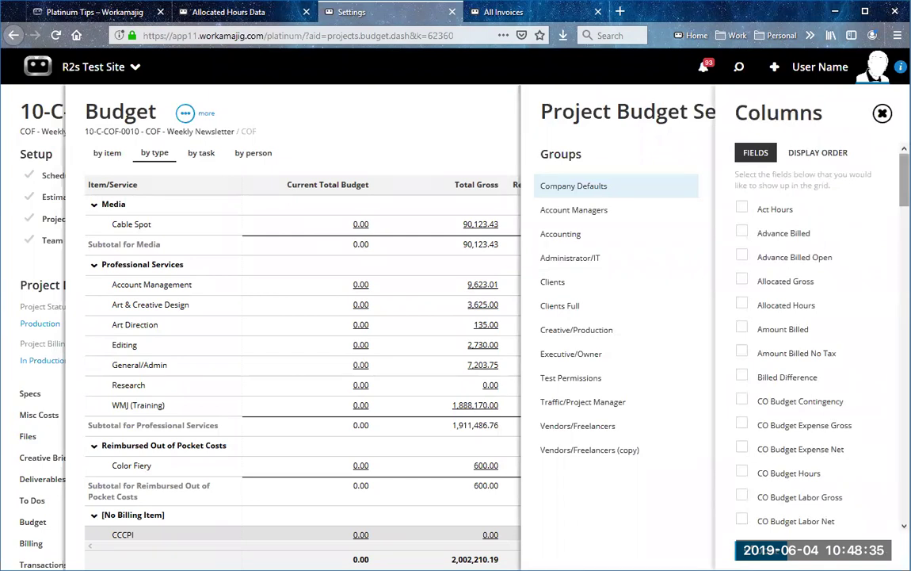
pyautogui.click(743, 211)
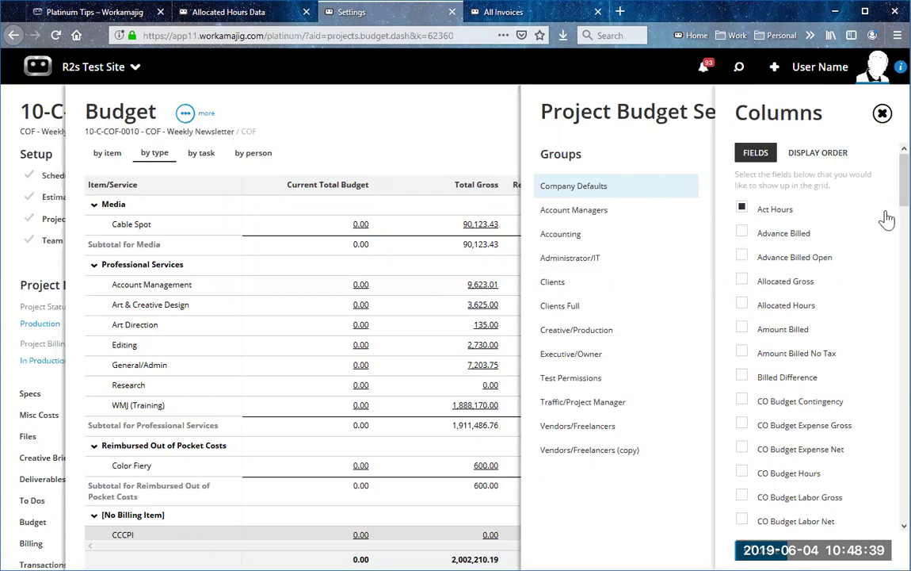
pyautogui.scroll(-5, 887, 219)
pyautogui.scroll(-5, 816, 333)
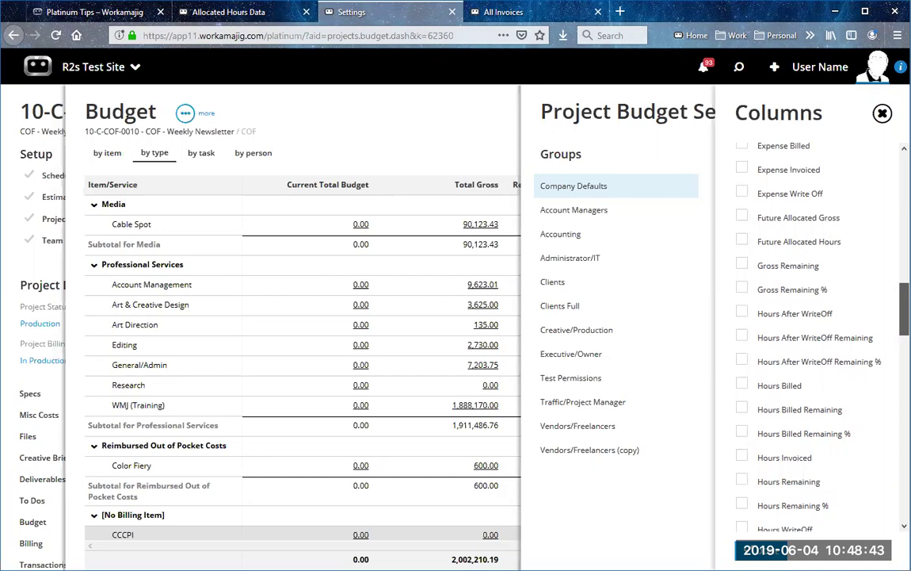
pyautogui.scroll(1, 816, 332)
pyautogui.click(742, 167)
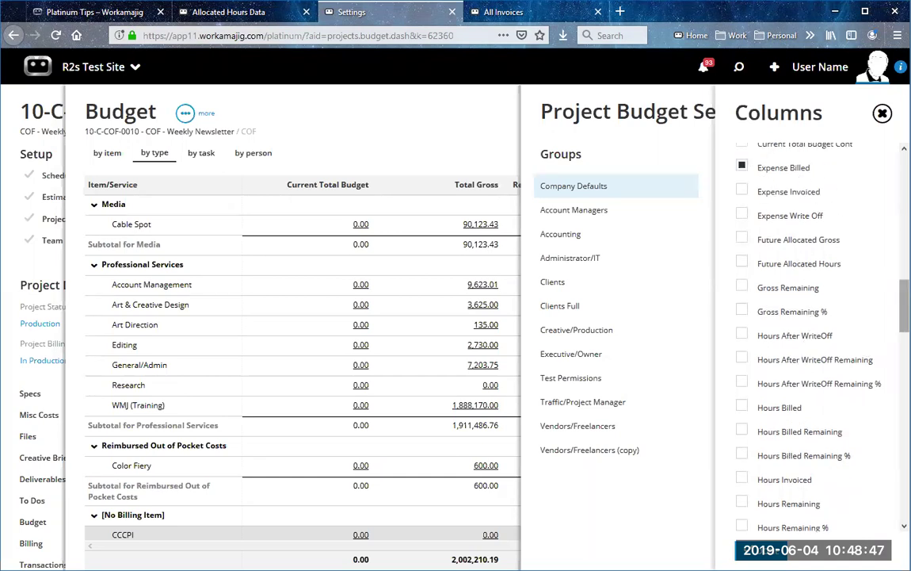
pyautogui.scroll(3, 816, 333)
pyautogui.scroll(10, 887, 166)
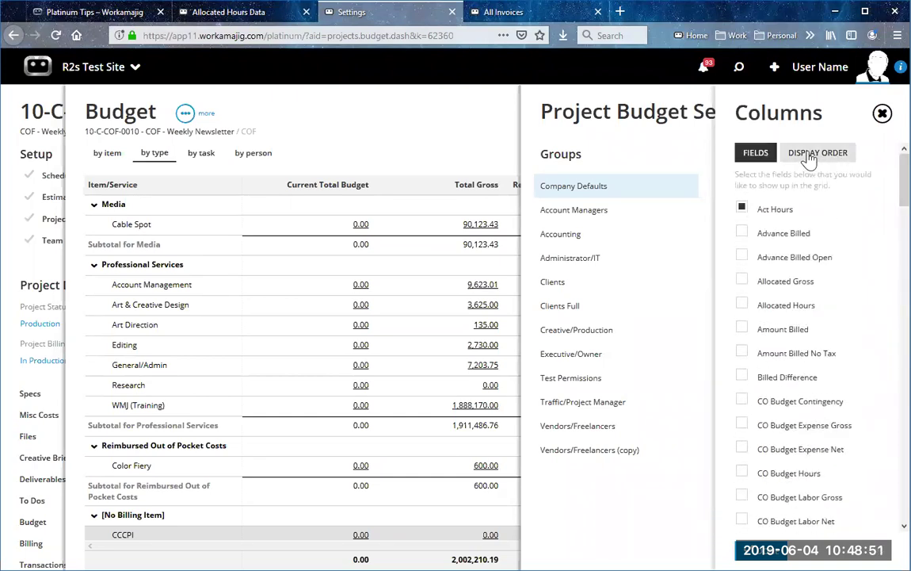
# Step: Move Act Hours to third place, after Current Total Budget, and save the column order
pyautogui.click(810, 161)
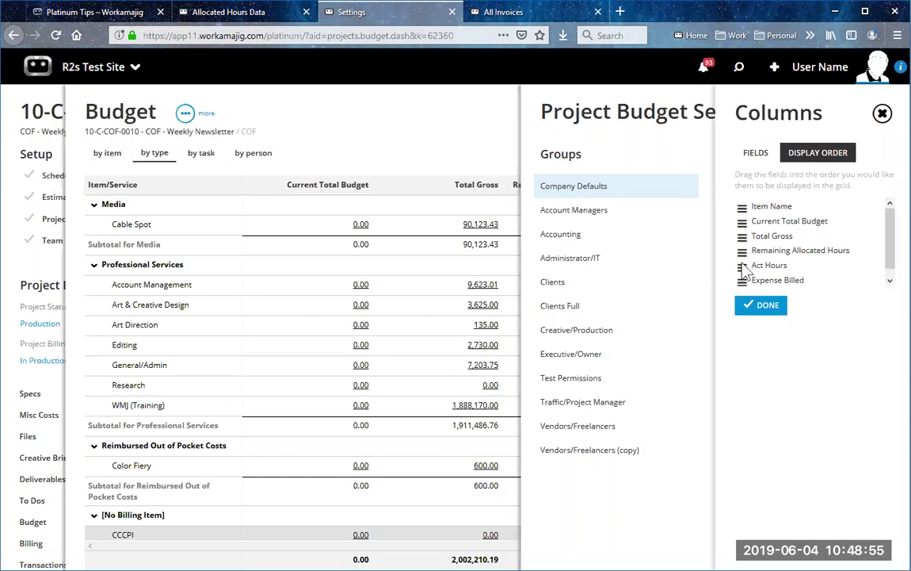
pyautogui.moveTo(743, 267); pyautogui.dragTo(743, 235)
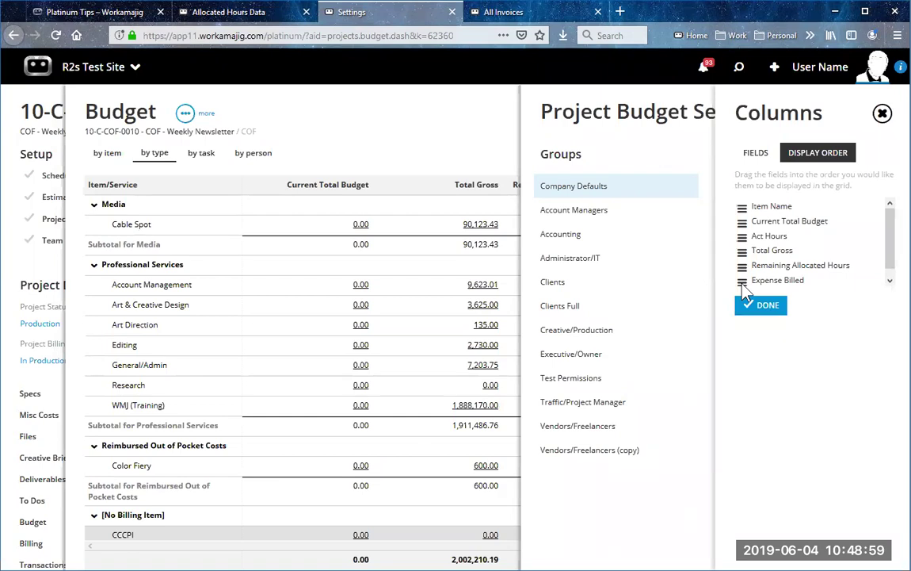
pyautogui.click(757, 307)
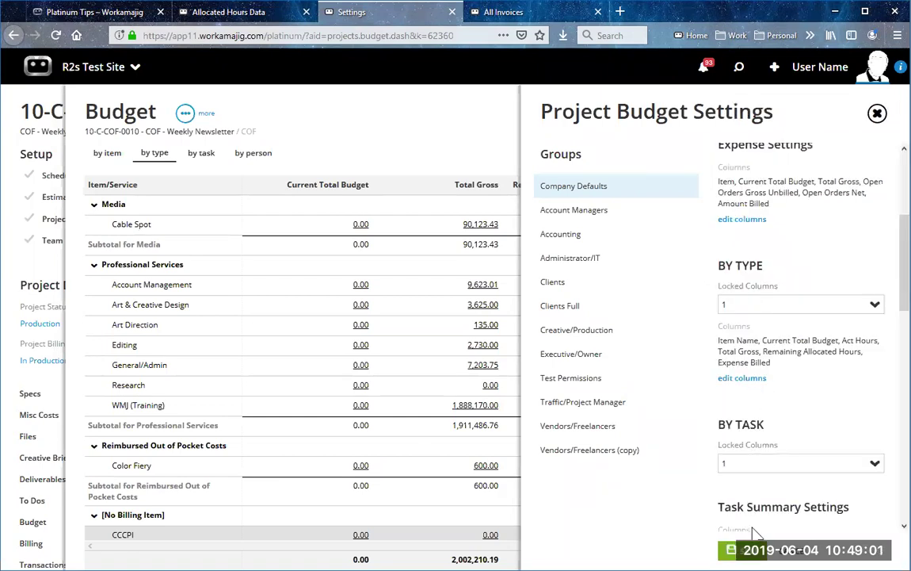
pyautogui.click(878, 113)
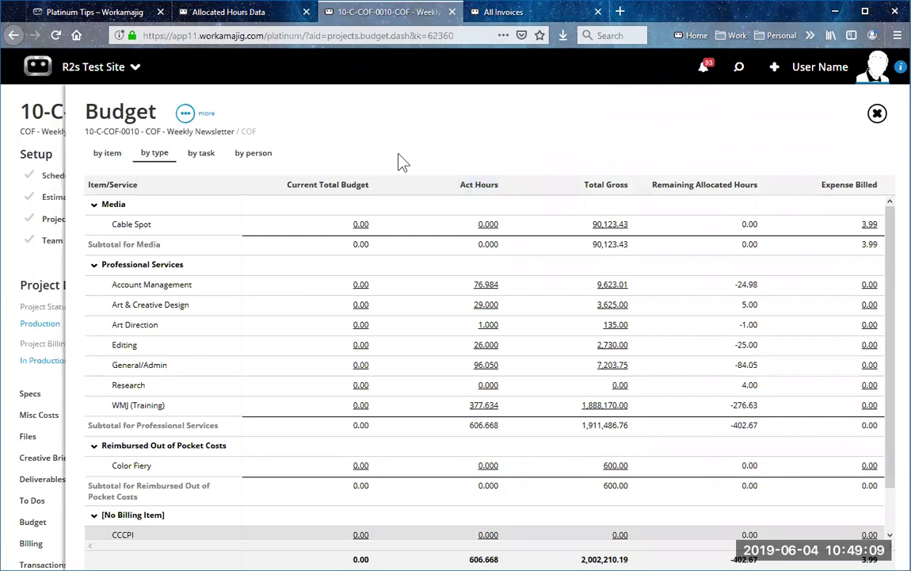
pyautogui.click(183, 113)
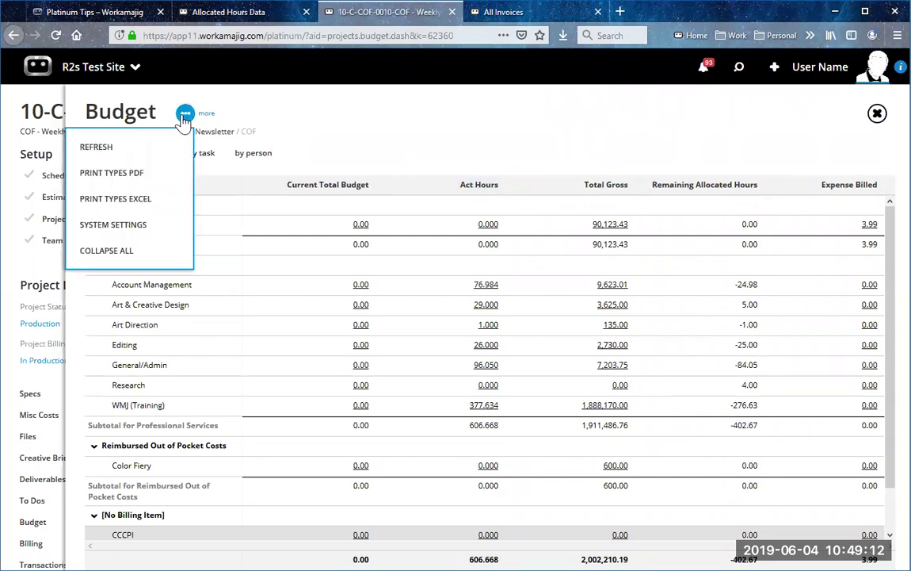
pyautogui.click(150, 230)
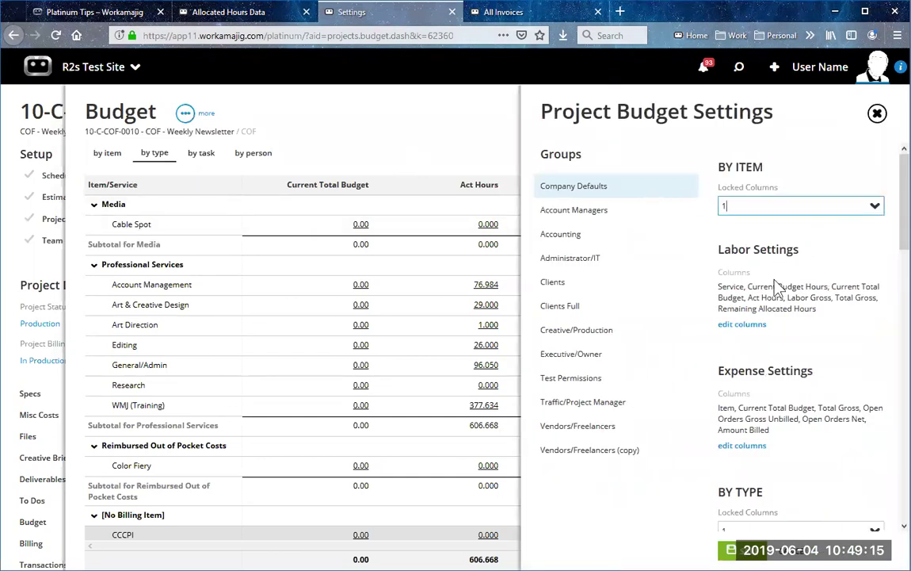
pyautogui.click(617, 214)
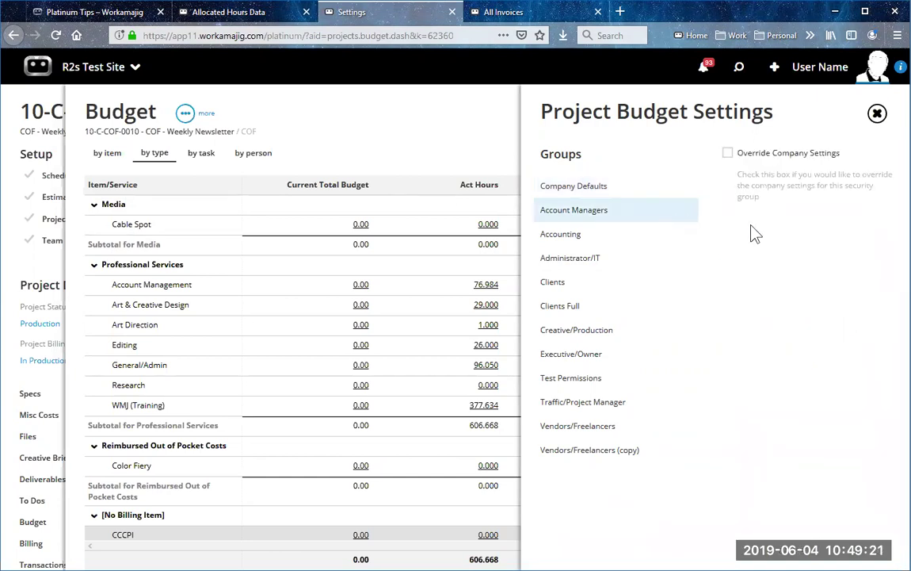
pyautogui.click(727, 153)
pyautogui.scroll(-3, 765, 378)
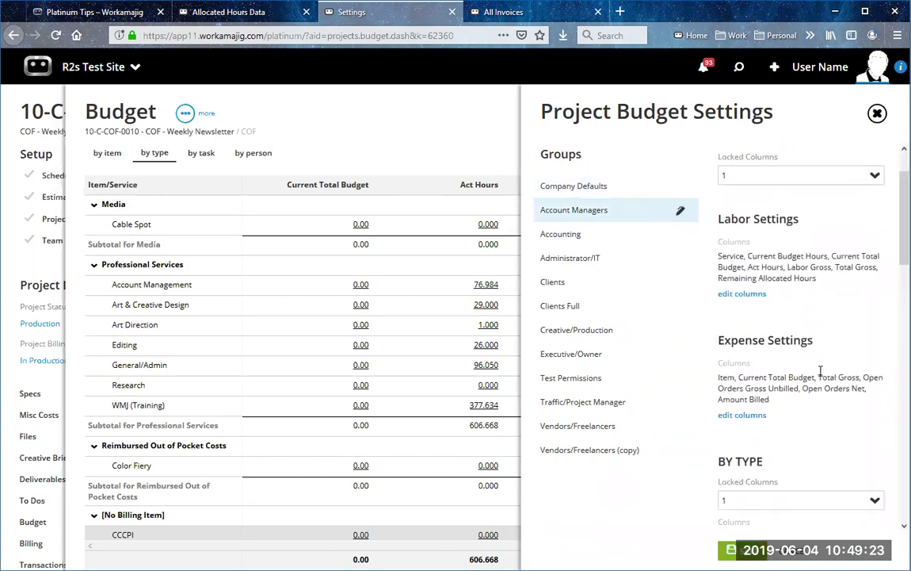
pyautogui.scroll(3, 824, 380)
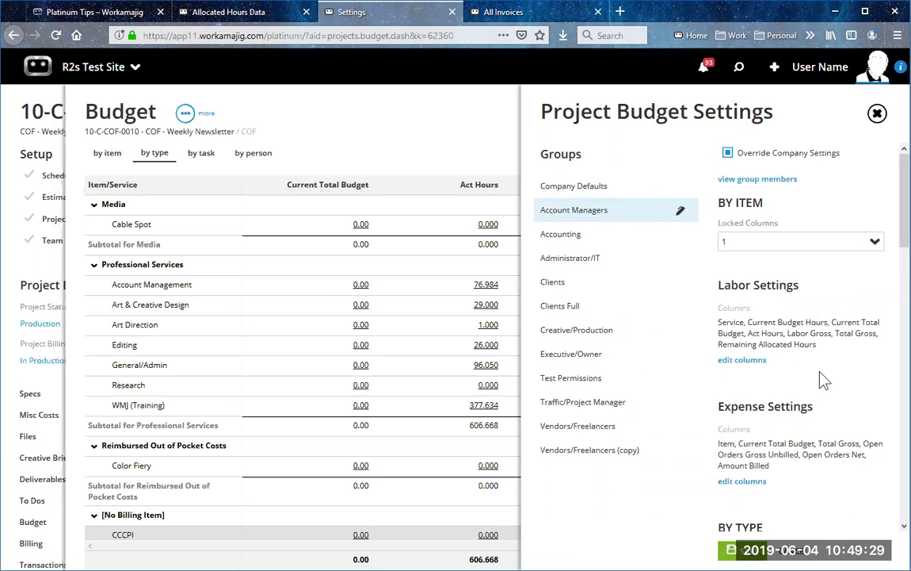
pyautogui.click(728, 152)
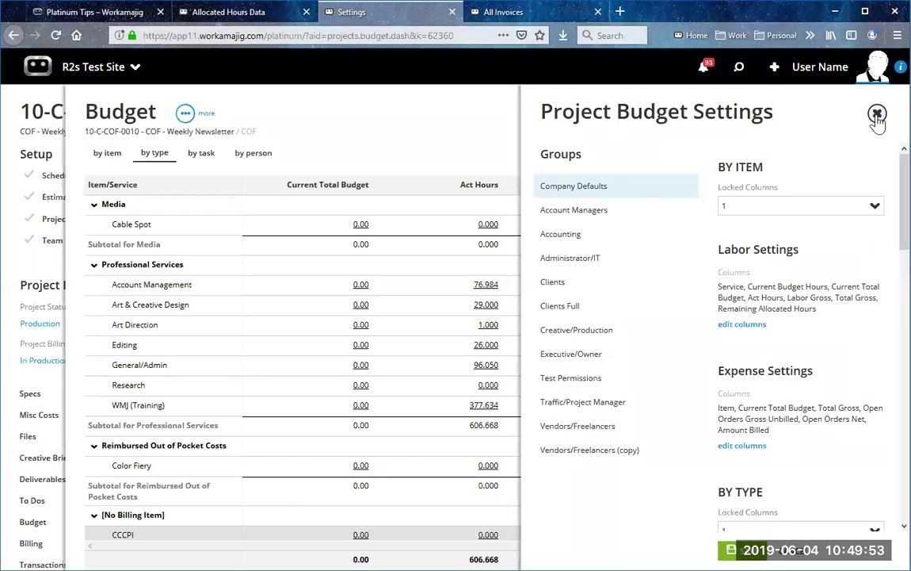
pyautogui.click(877, 115)
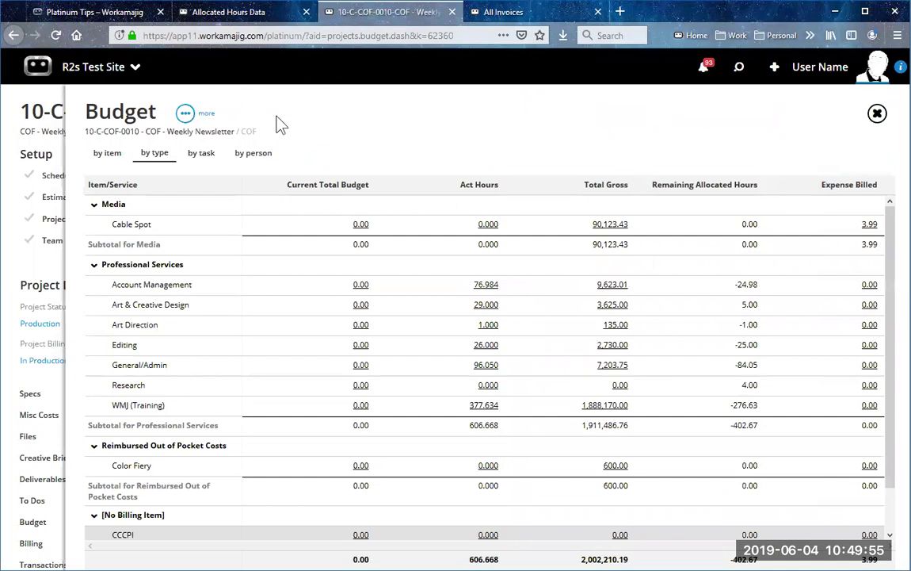
# Step: Close the budget, open the project Schedule, and review its Project Schedule Grid settings
pyautogui.click(877, 115)
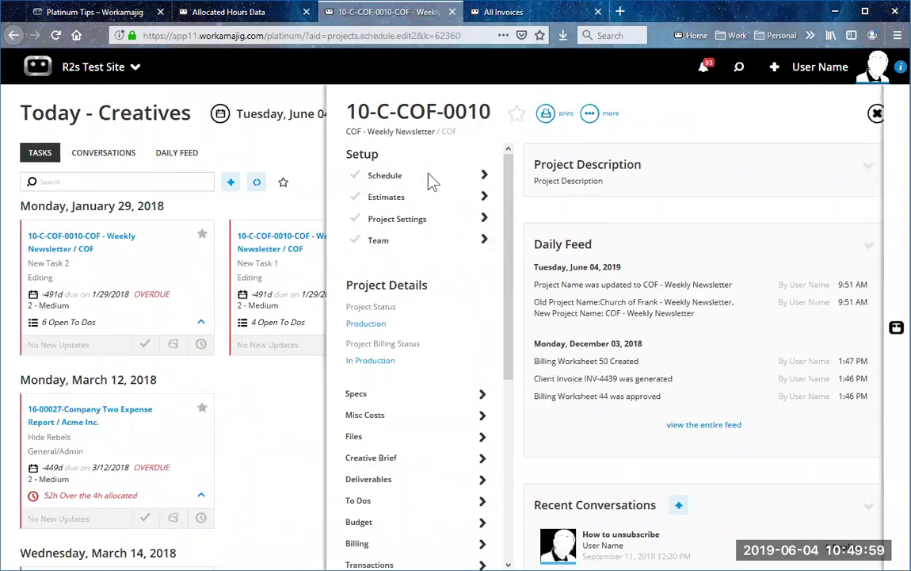
pyautogui.click(433, 181)
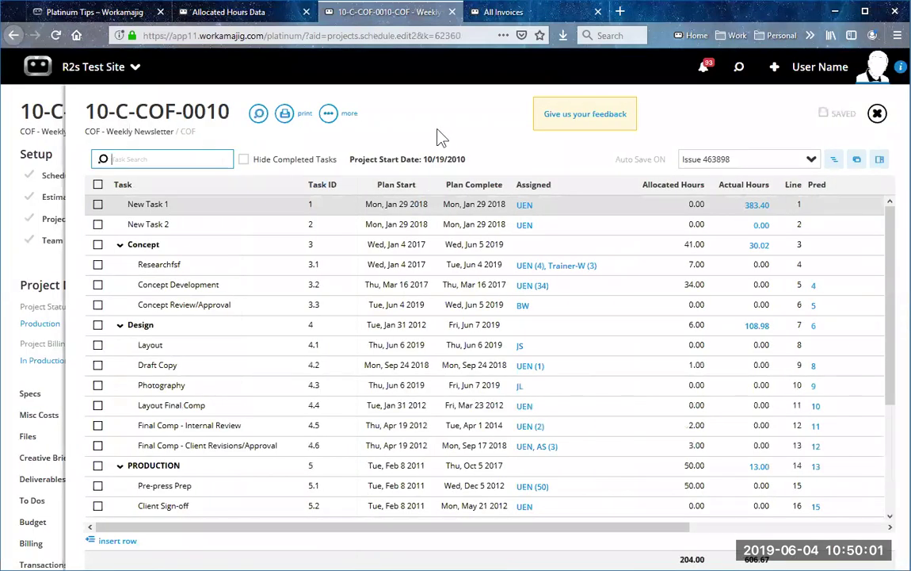
pyautogui.click(341, 118)
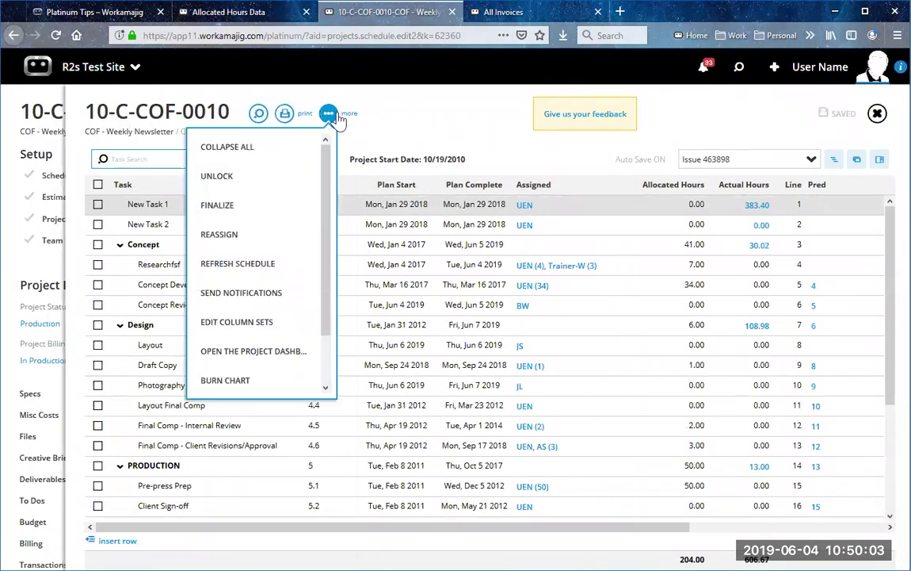
pyautogui.scroll(-2, 286, 291)
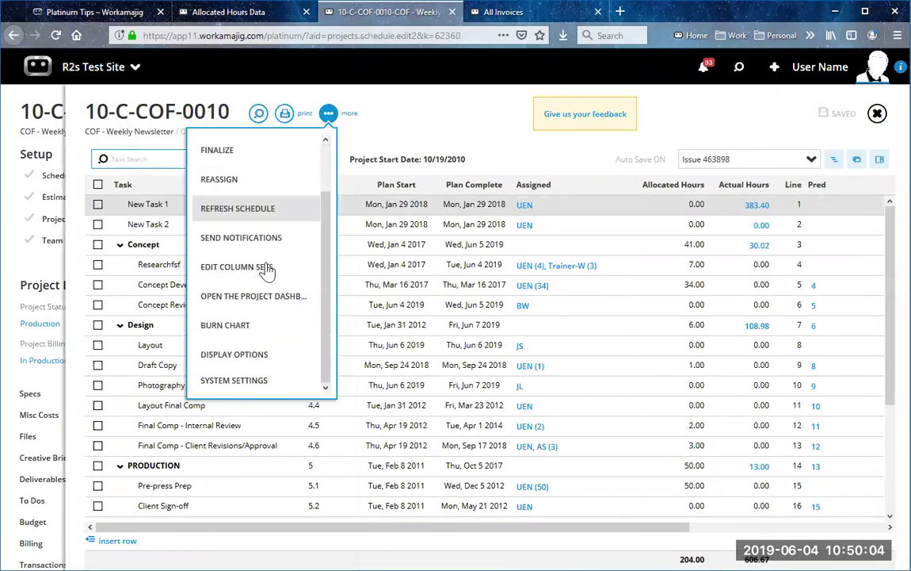
pyautogui.click(250, 379)
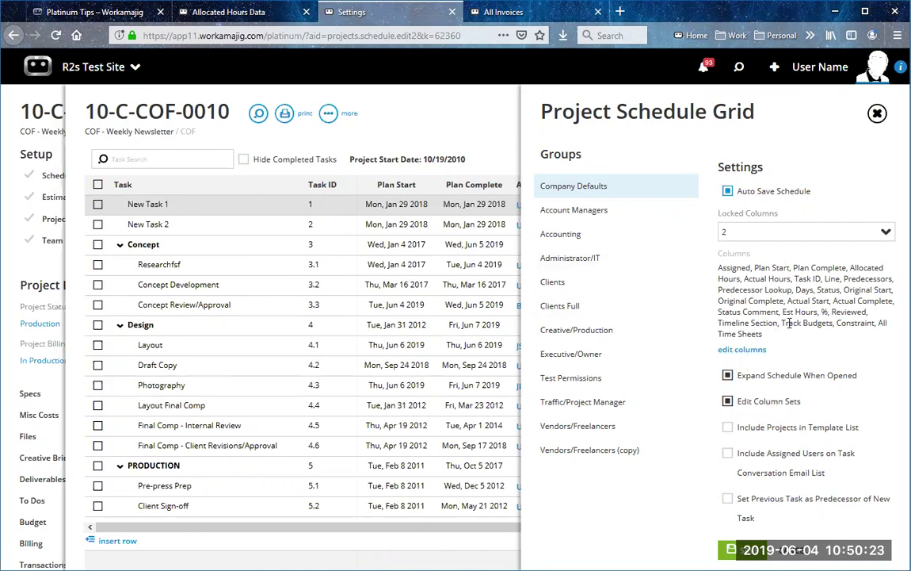
pyautogui.click(878, 114)
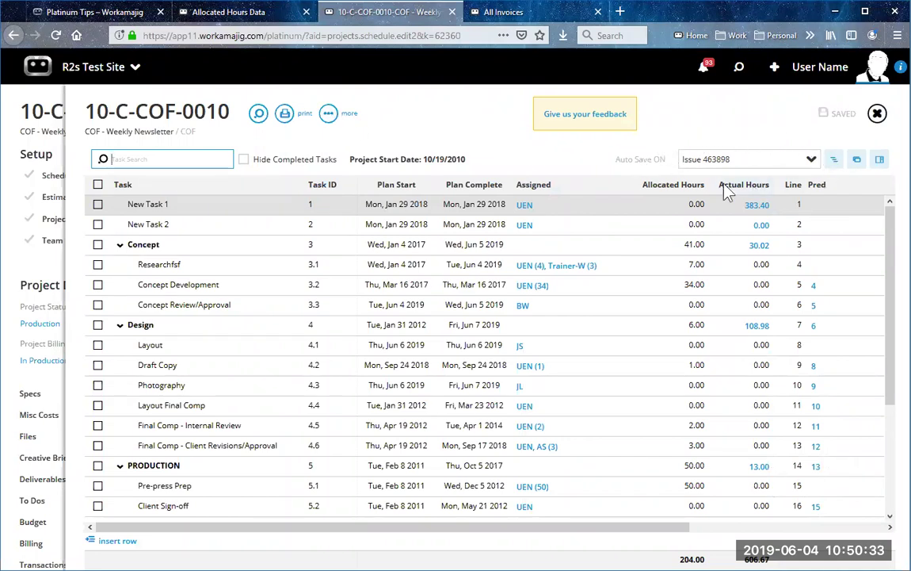
# Step: Switch the schedule grid's column set to Admins, then to PMs
pyautogui.click(831, 162)
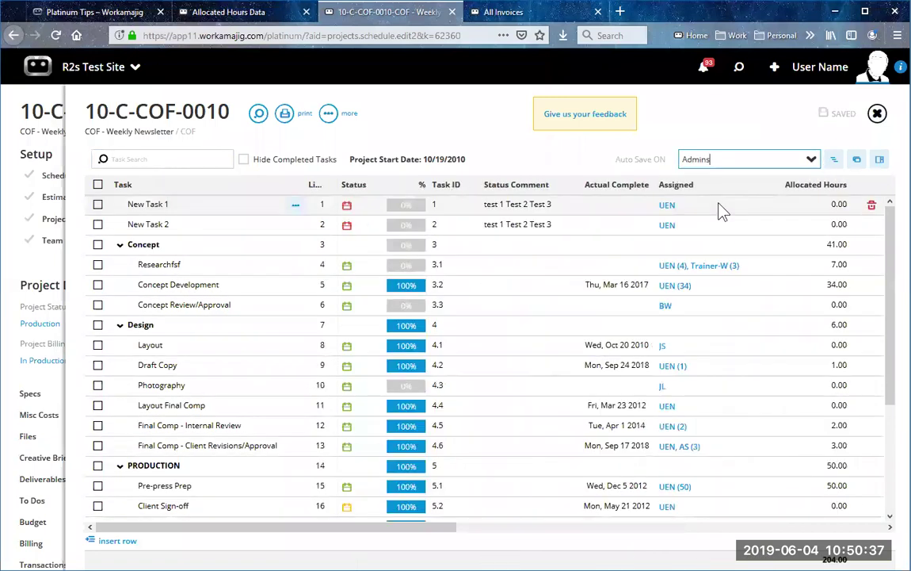
pyautogui.click(381, 210)
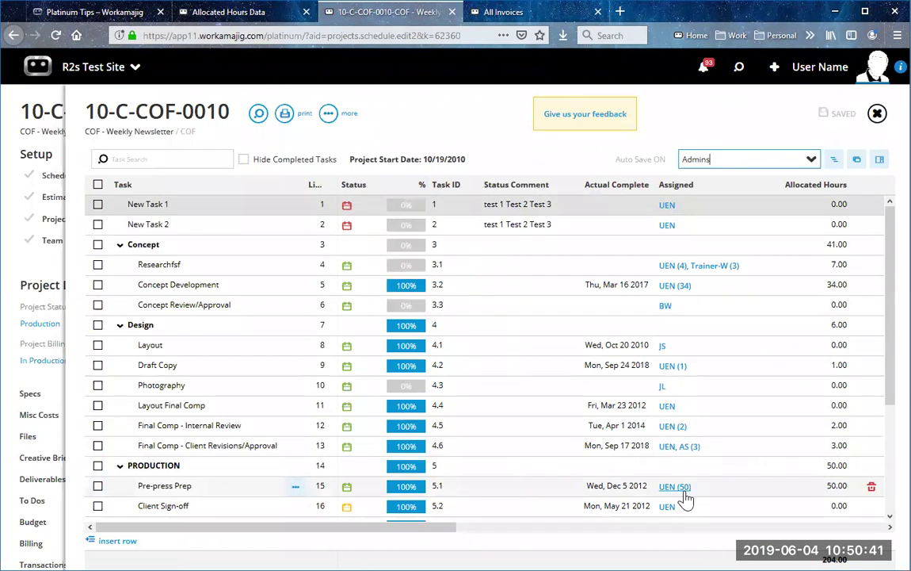
pyautogui.click(808, 159)
pyautogui.click(729, 259)
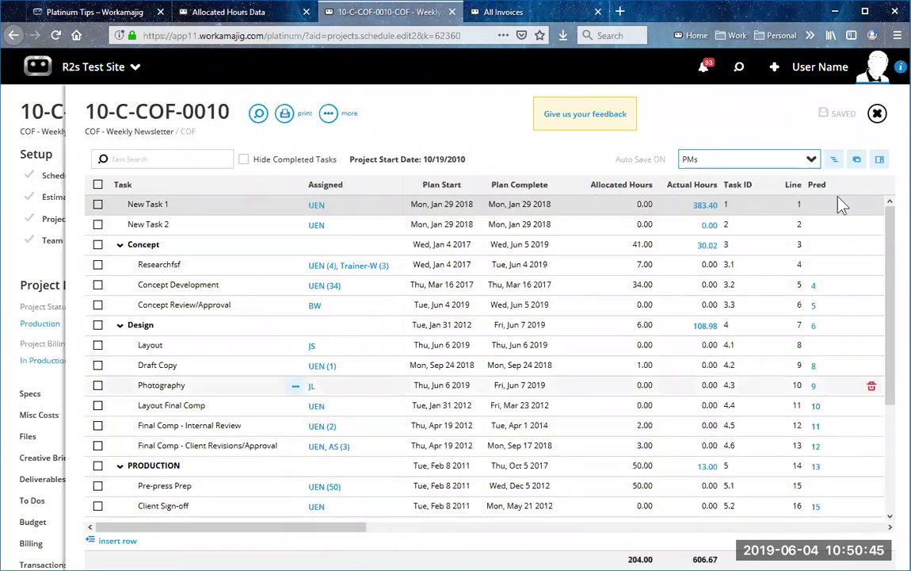
pyautogui.click(812, 159)
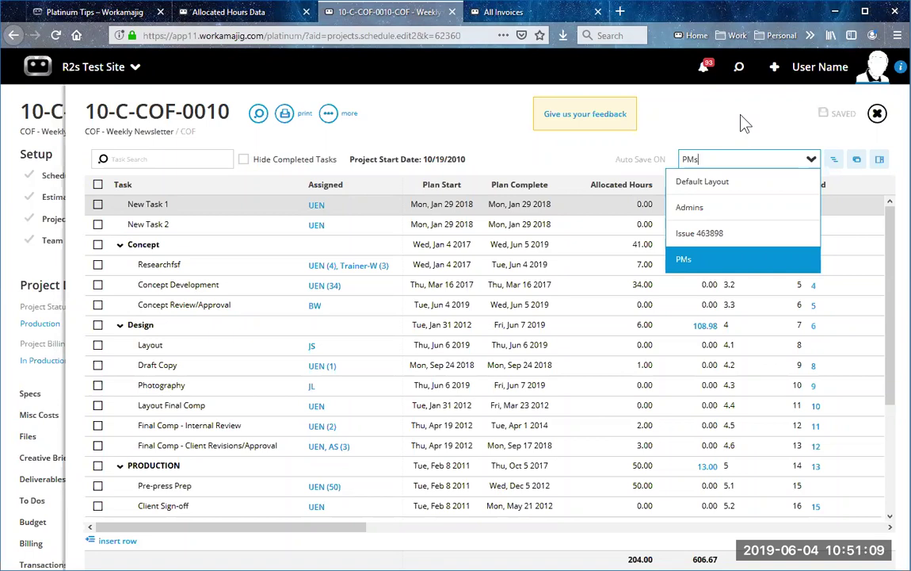
pyautogui.click(742, 119)
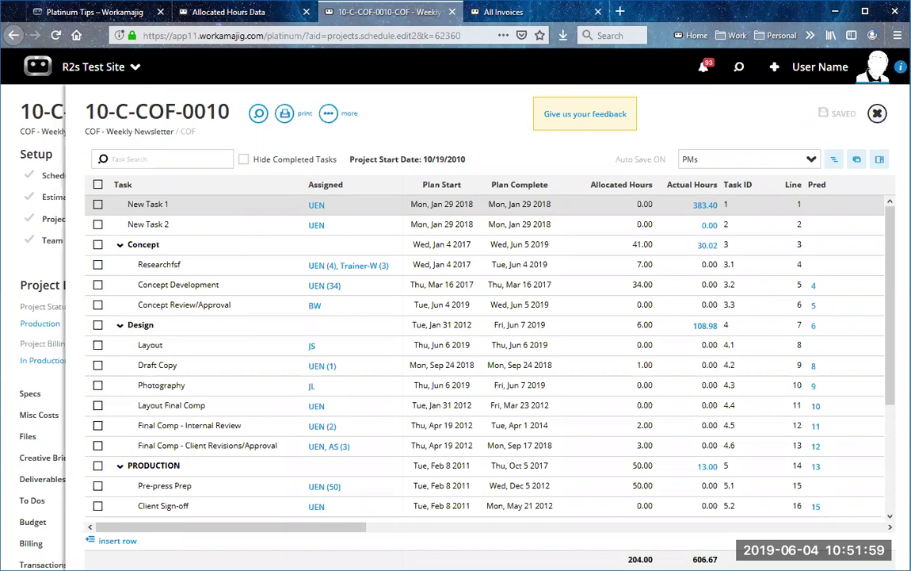
# Step: Close the schedule and show the Today - Creatives tasks as a kanban board
pyautogui.click(878, 113)
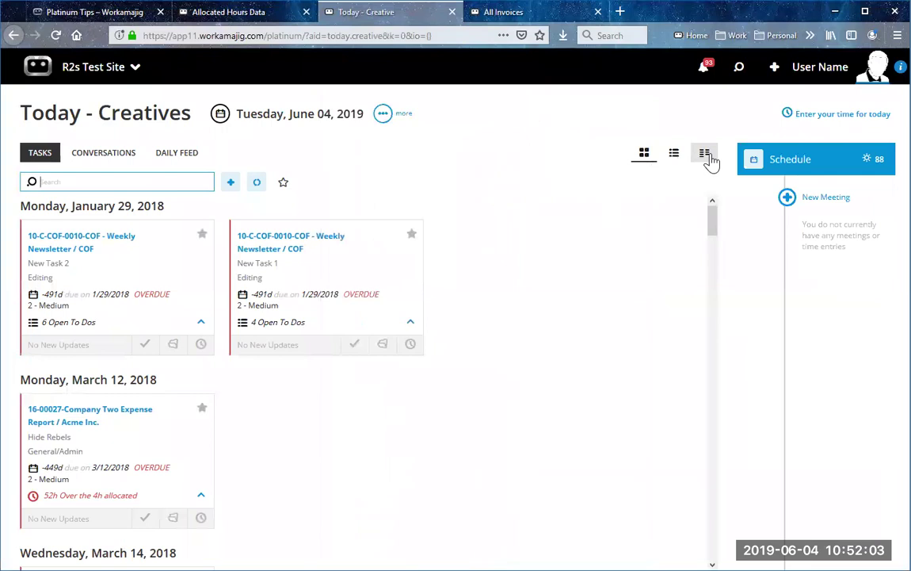
pyautogui.click(705, 154)
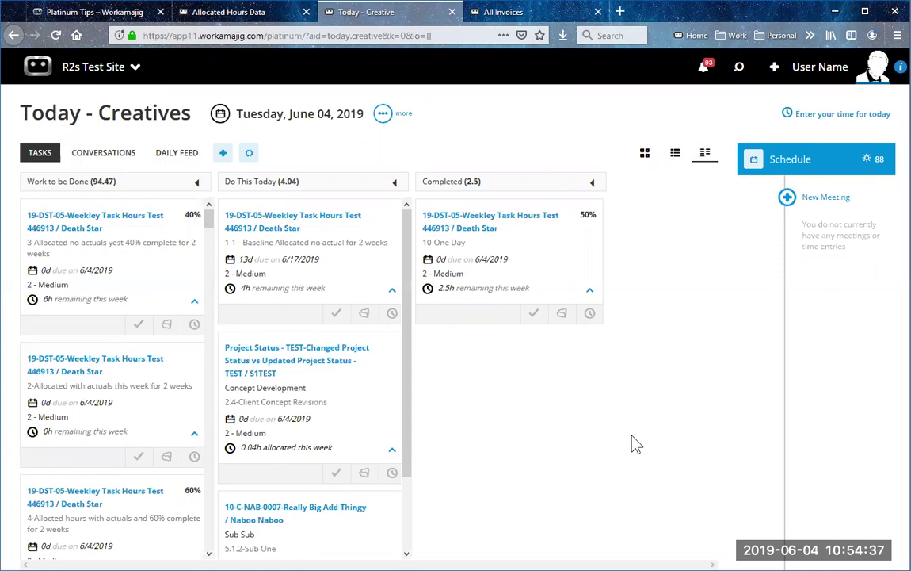
# Step: Switch to the 'Platinum Tips – Workamajig' support article in the browser
pyautogui.click(135, 19)
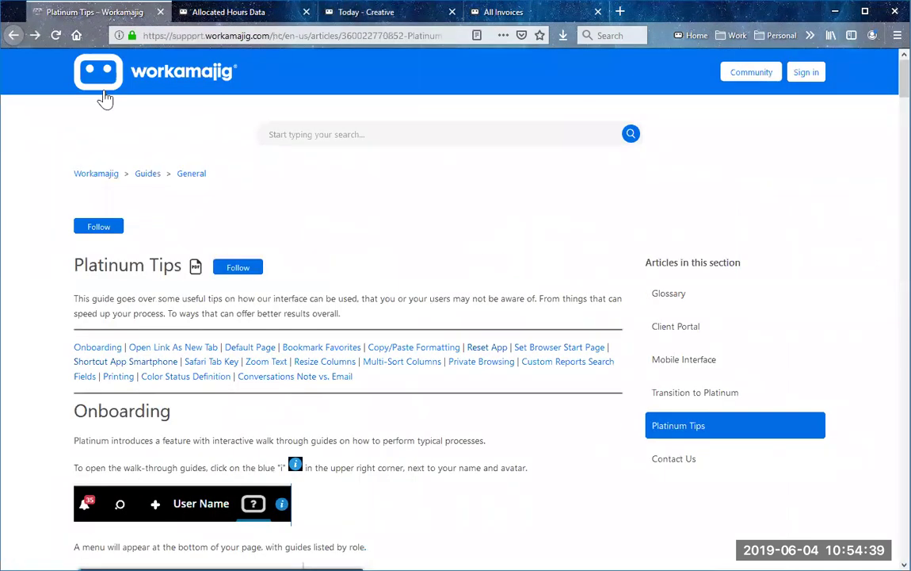
# Step: Search the support site for 'webinars', open the Webinars article and scroll through its sessions
pyautogui.click(378, 135)
pyautogui.write('webinars')
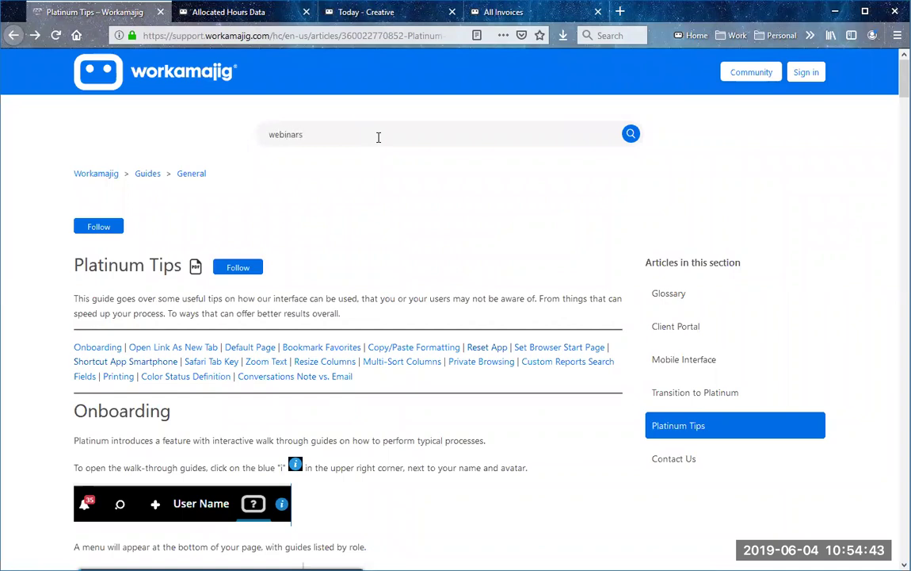
pyautogui.click(317, 209)
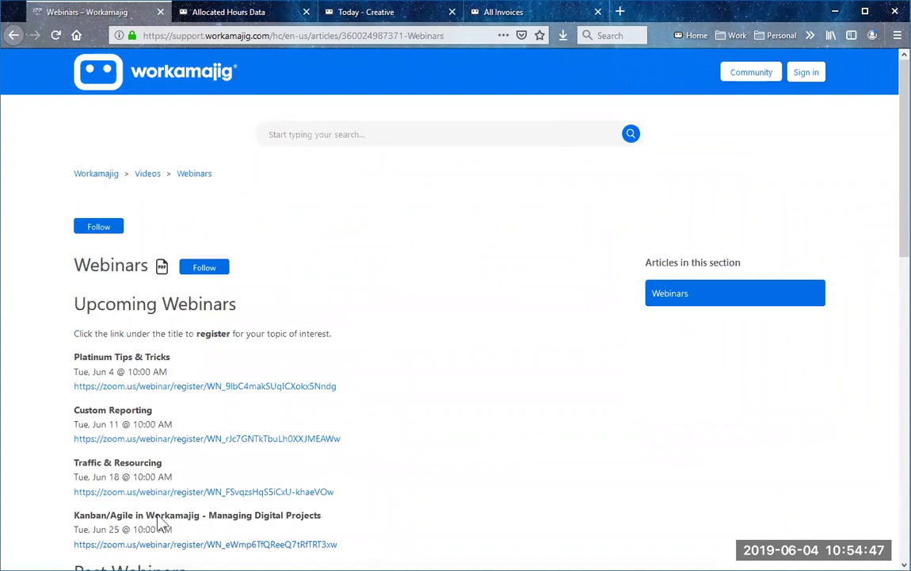
pyautogui.scroll(-5, 216, 450)
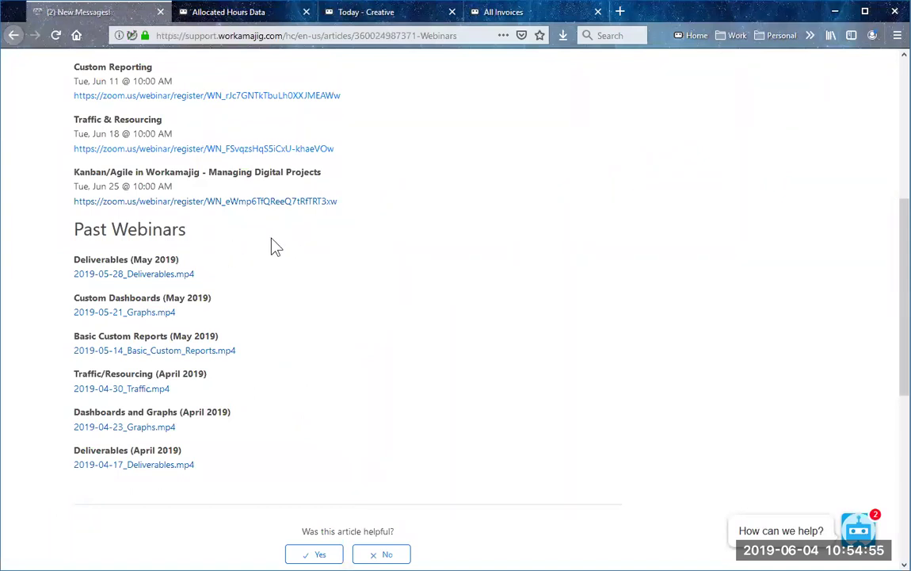
pyautogui.scroll(5, 372, 310)
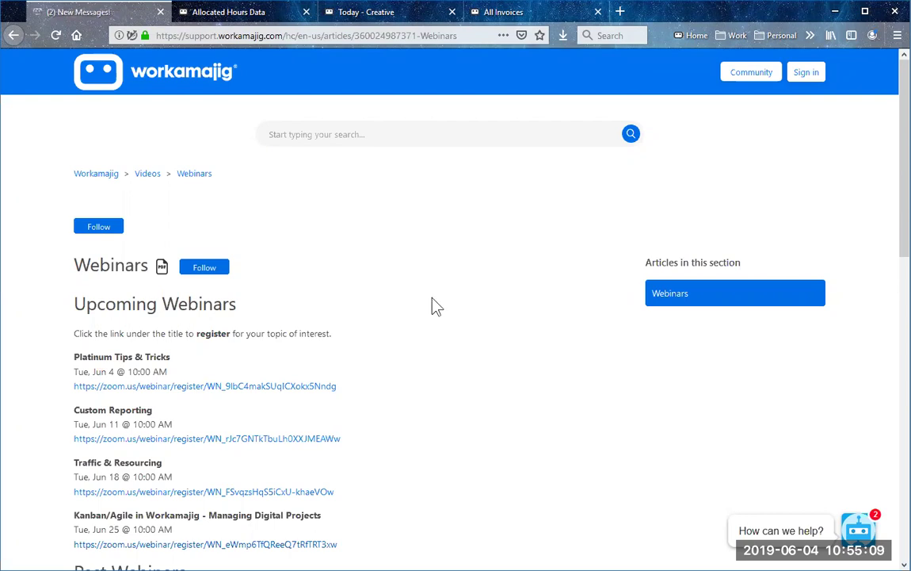
# Step: From the Today - Creatives card view, open project 10-C-COF-0010's dashboard budget
pyautogui.click(349, 14)
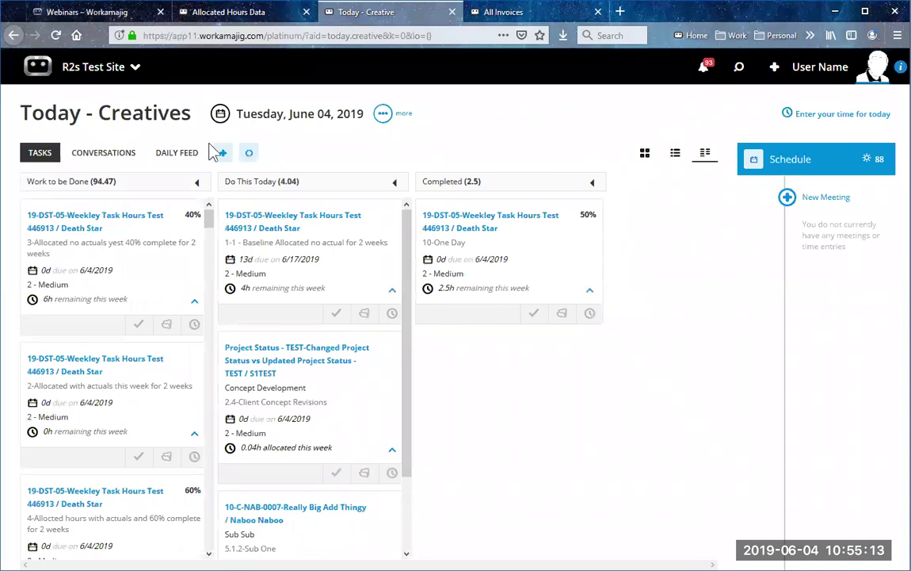
pyautogui.click(645, 152)
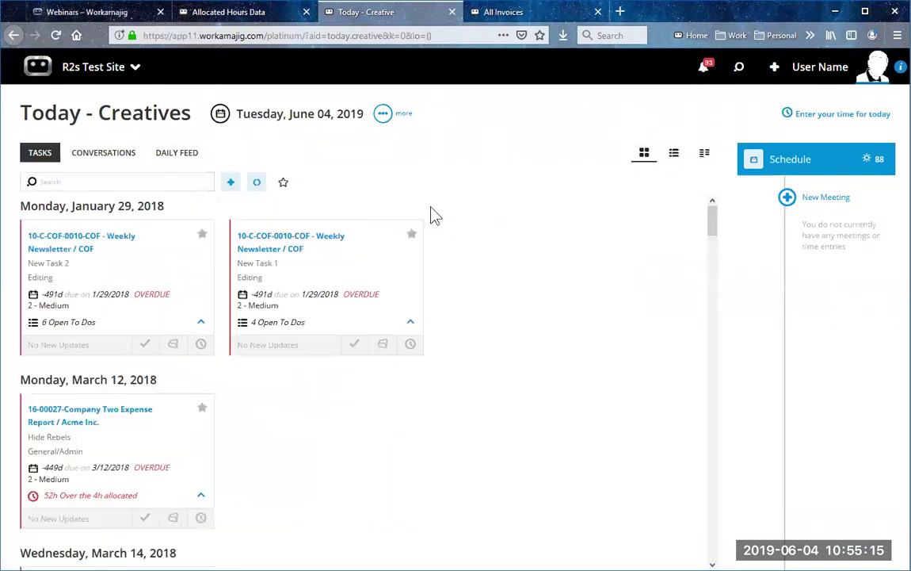
pyautogui.click(382, 343)
pyautogui.click(346, 119)
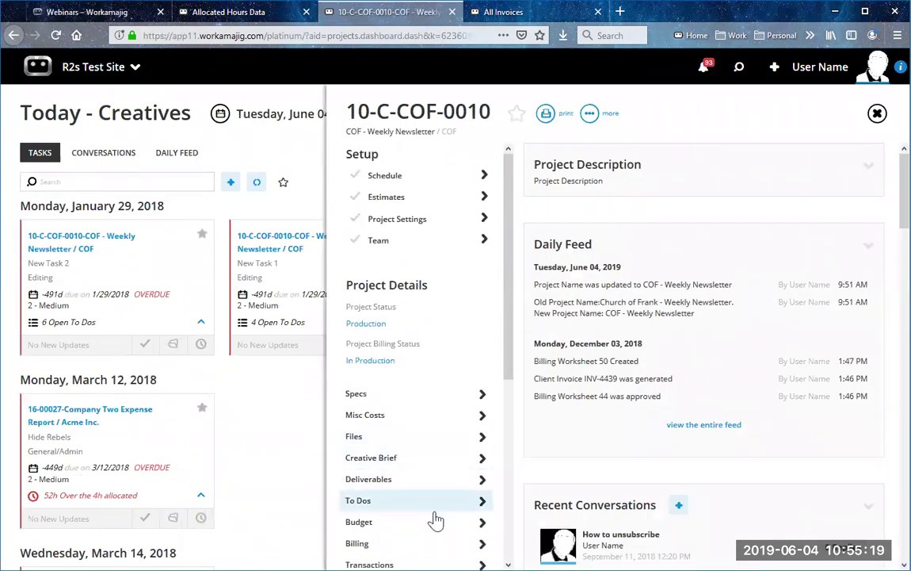
pyautogui.click(435, 525)
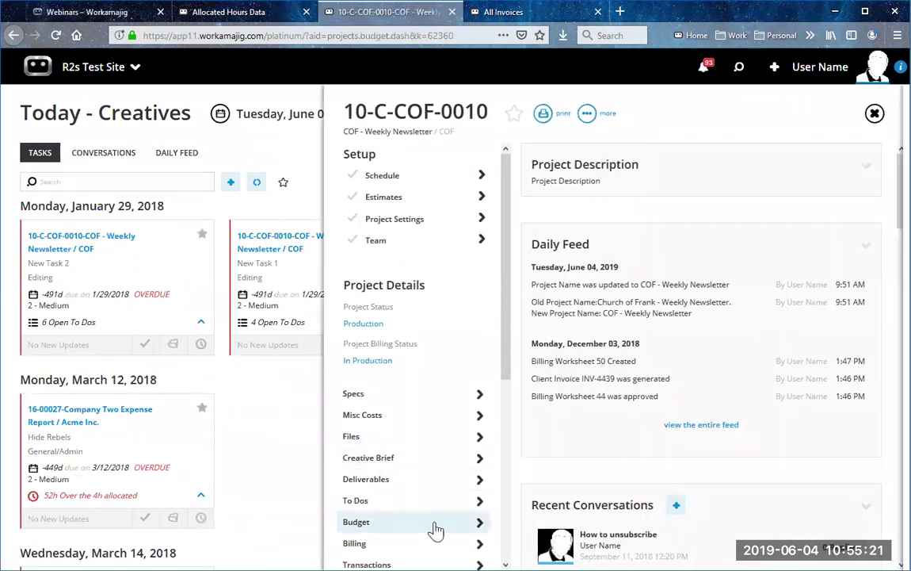
# Step: Review the COF Weekly Newsletter budget by item, then by person, then by item again
pyautogui.click(108, 156)
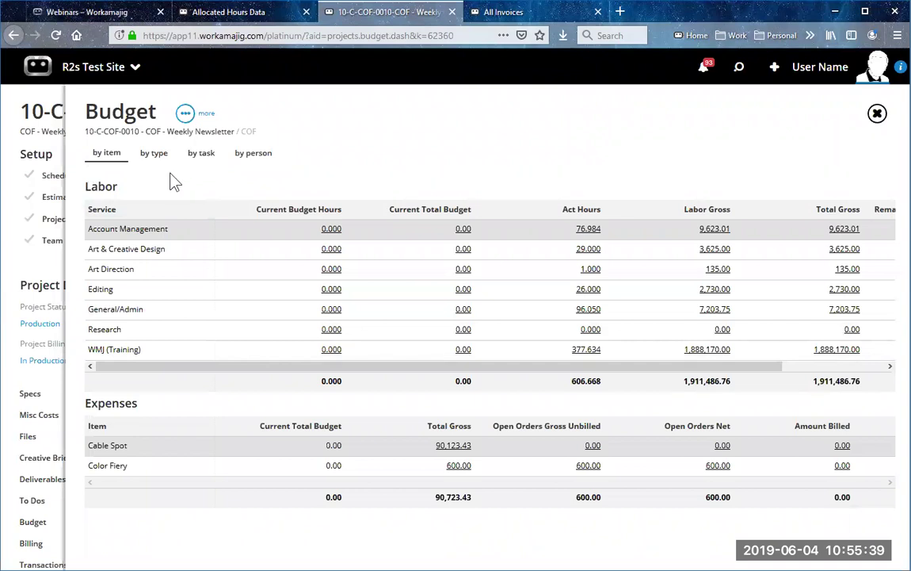
pyautogui.click(259, 158)
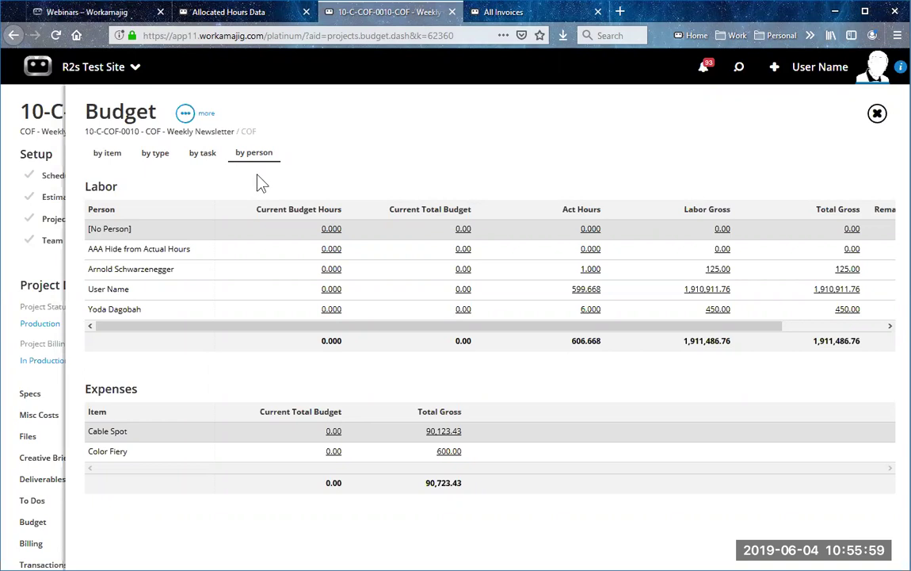
pyautogui.click(106, 158)
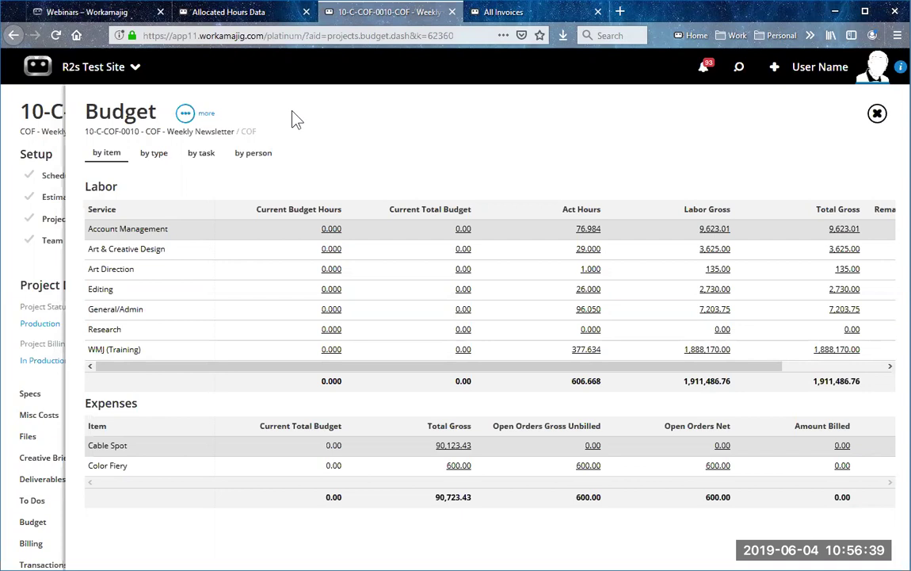
# Step: Show the Projects transaction preferences in System Setup: prefix 19, next number 10, separator '-'
pyautogui.click(95, 66)
pyautogui.click(498, 232)
pyautogui.click(363, 426)
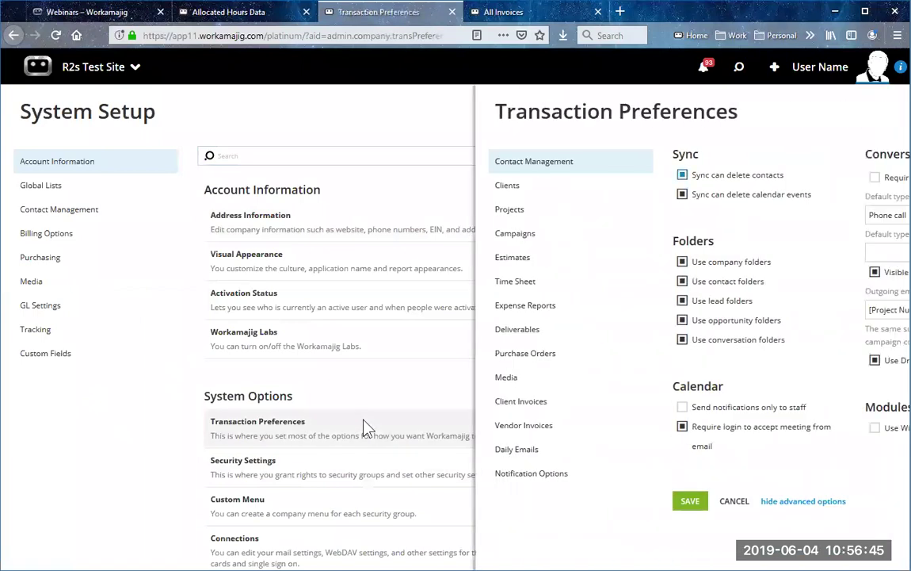
pyautogui.click(406, 225)
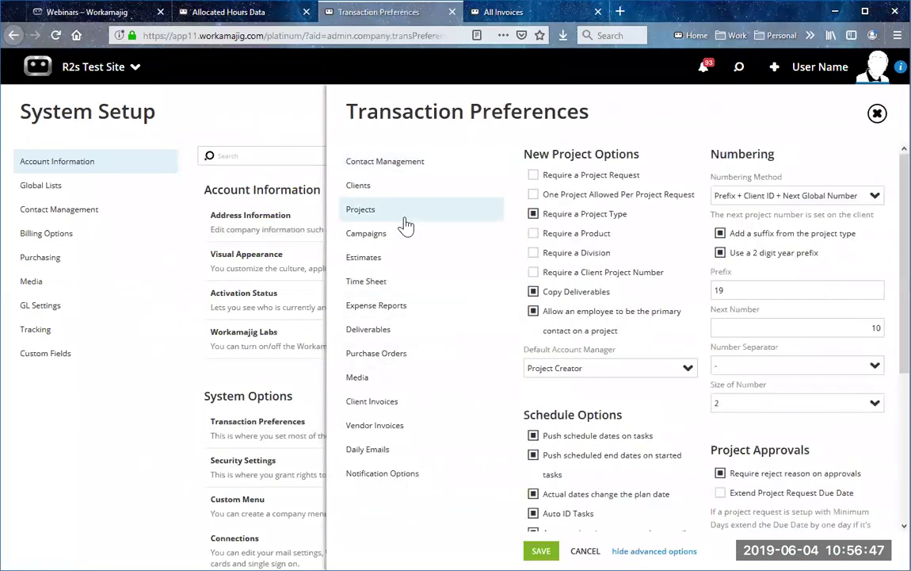
pyautogui.scroll(-3, 604, 340)
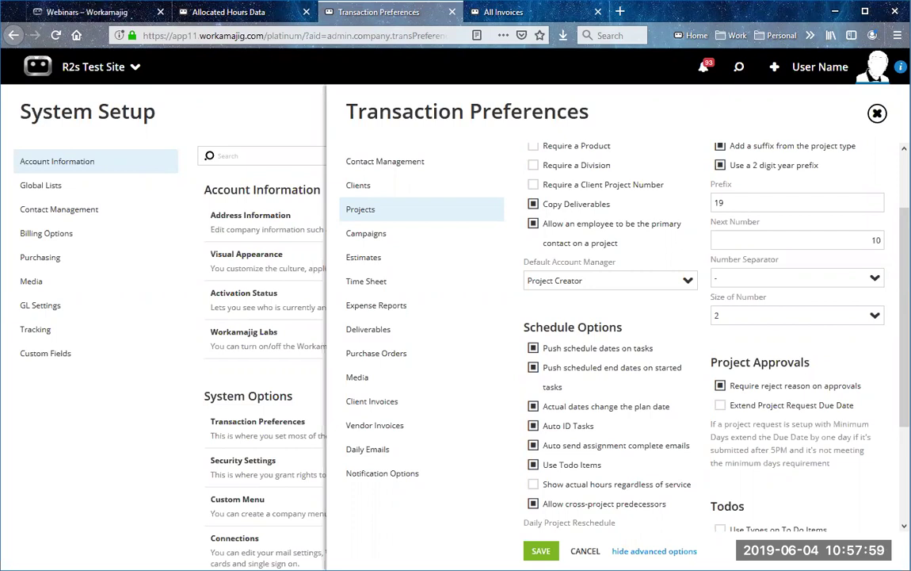
# Step: Open the Projects page from the project manager apps
pyautogui.click(89, 70)
pyautogui.click(315, 123)
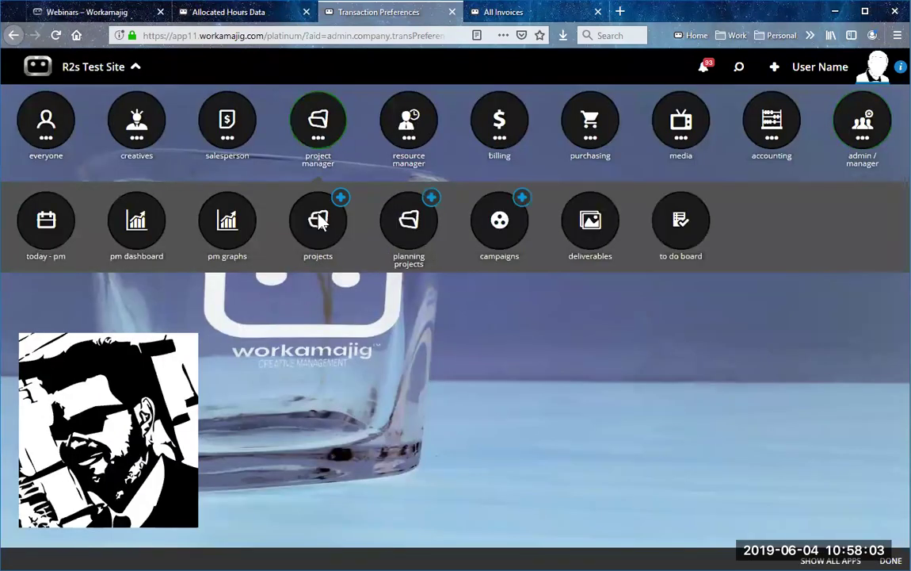
pyautogui.click(320, 222)
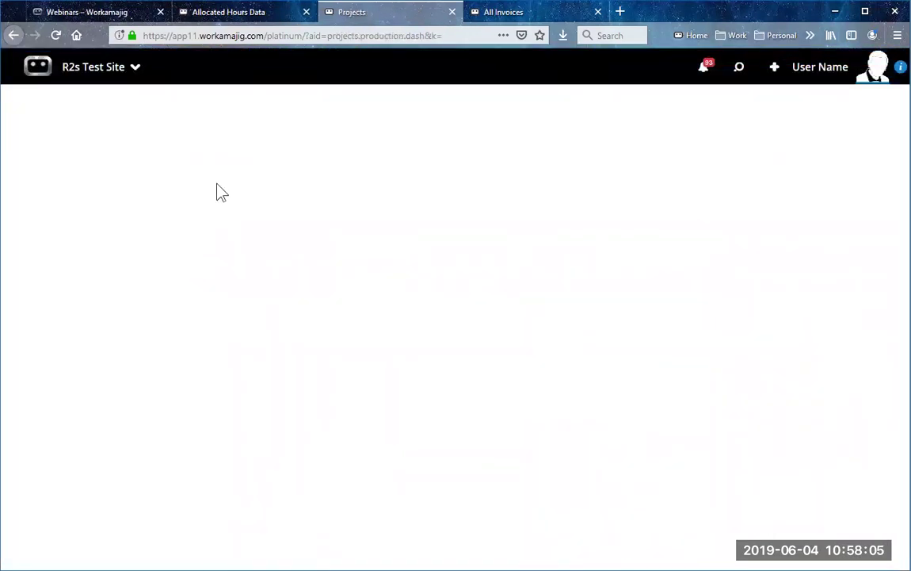
# Step: Go to the Today - Creatives page and open project details for the New Task 1 card
pyautogui.click(89, 79)
pyautogui.click(136, 119)
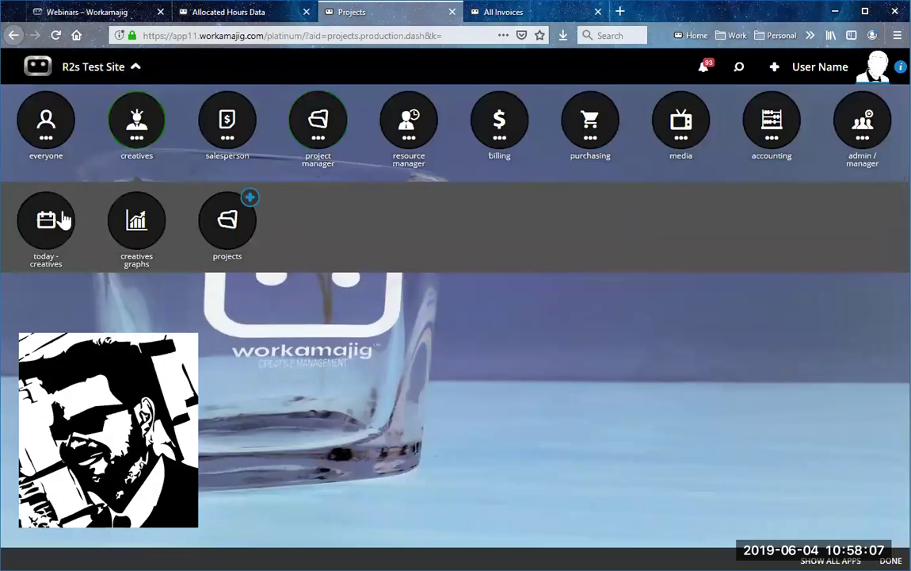
pyautogui.click(64, 220)
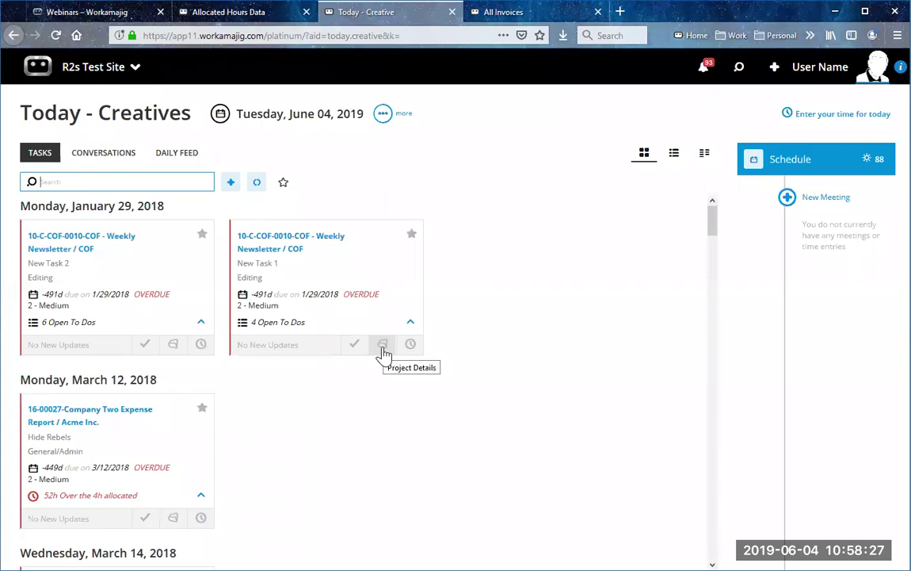
pyautogui.click(383, 349)
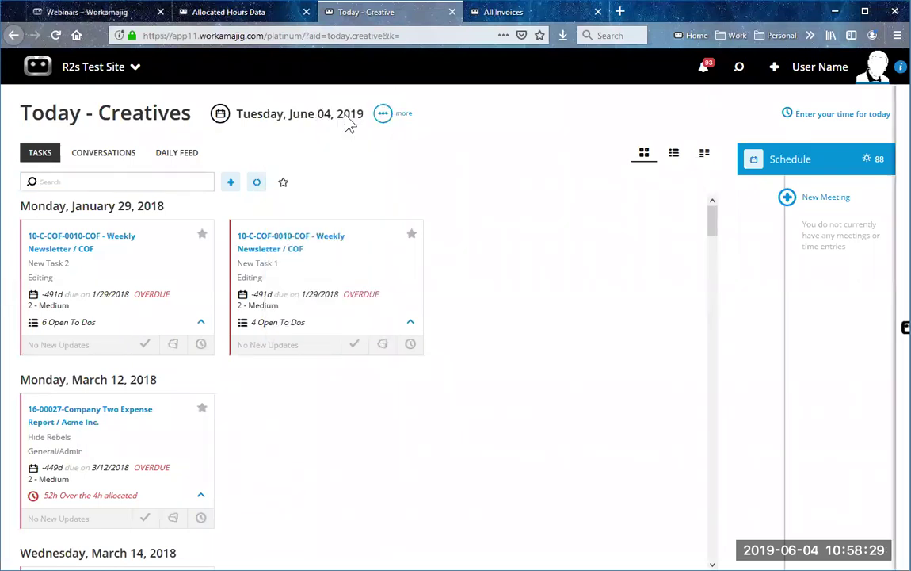
# Step: Open the project's estimates, including estimate 10-C-COF-0010003, and view its Total Labor breakout
pyautogui.click(450, 197)
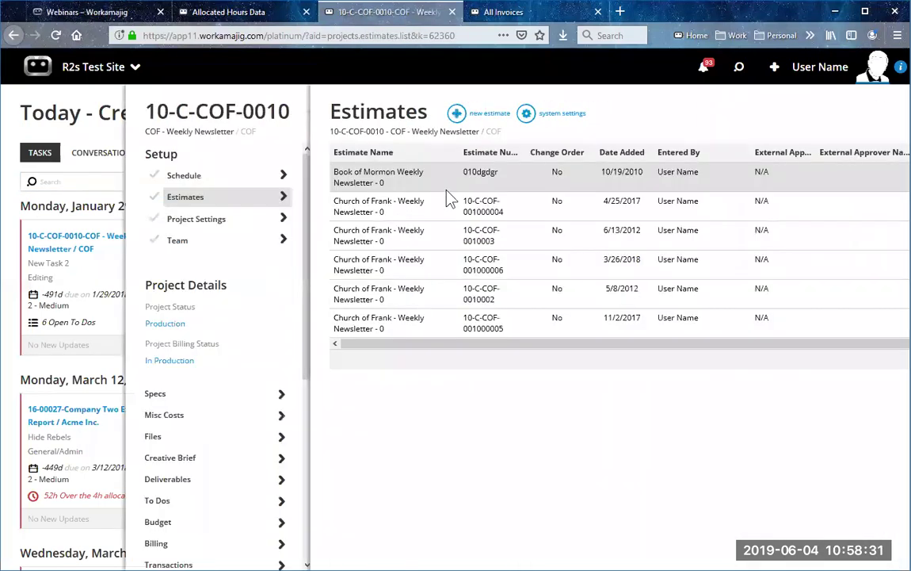
pyautogui.click(446, 184)
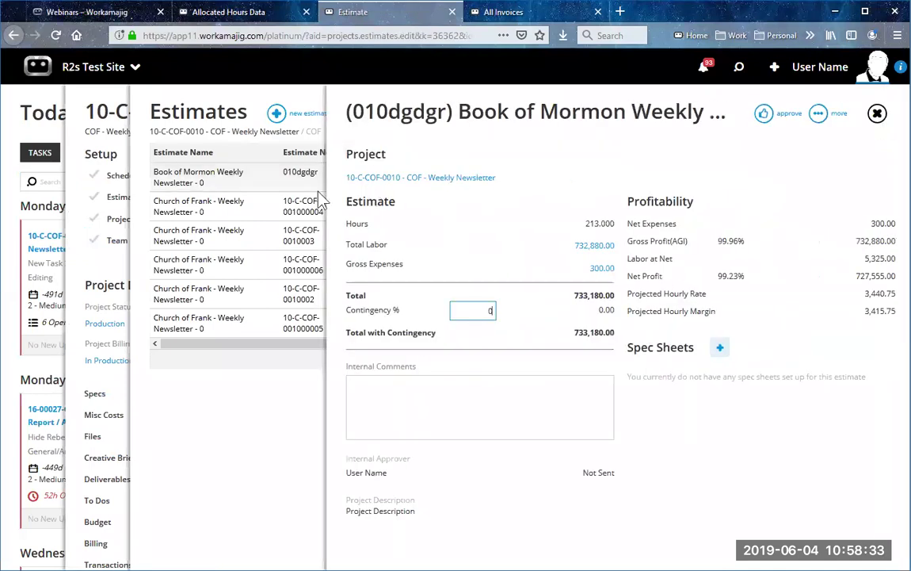
pyautogui.click(358, 240)
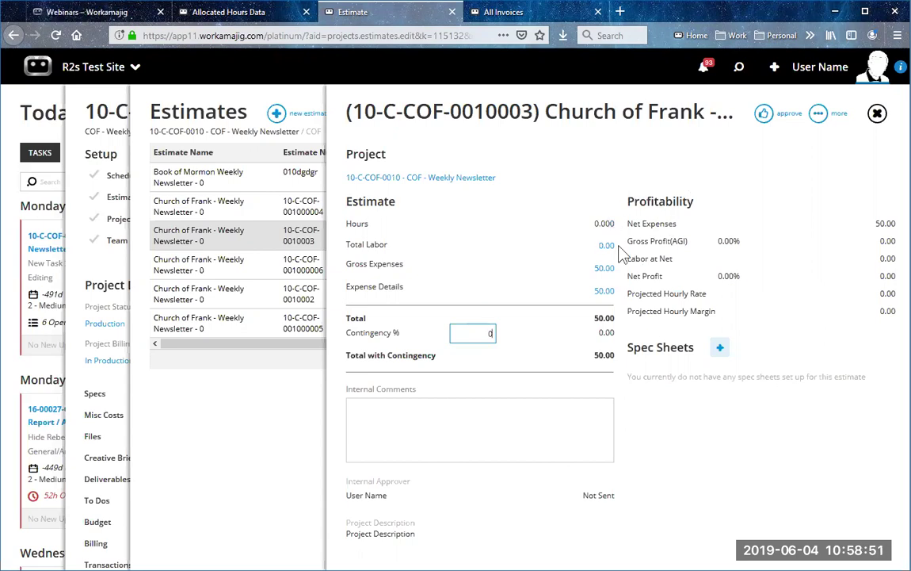
pyautogui.click(607, 246)
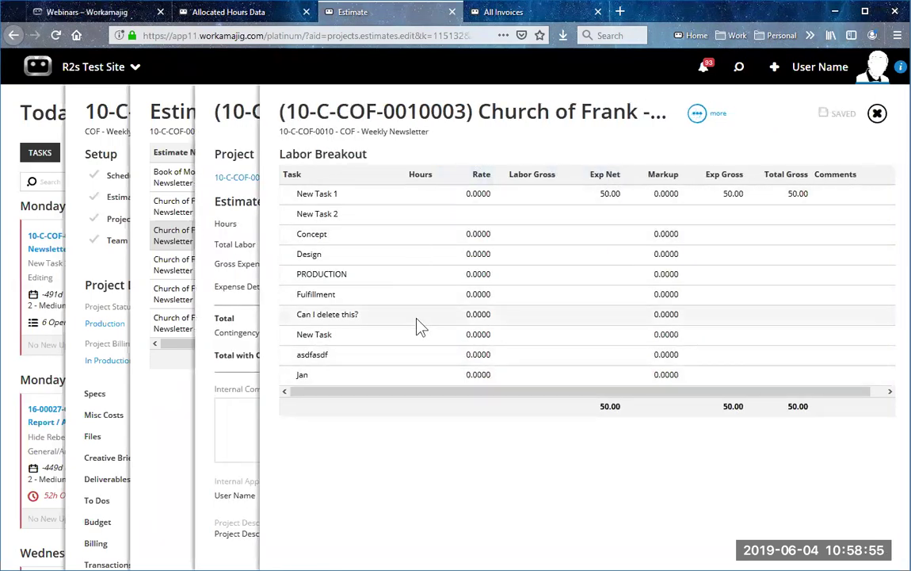
# Step: Close the labor breakout, estimate and dashboard panels to return to the Today - Creatives board
pyautogui.click(878, 117)
pyautogui.click(878, 117)
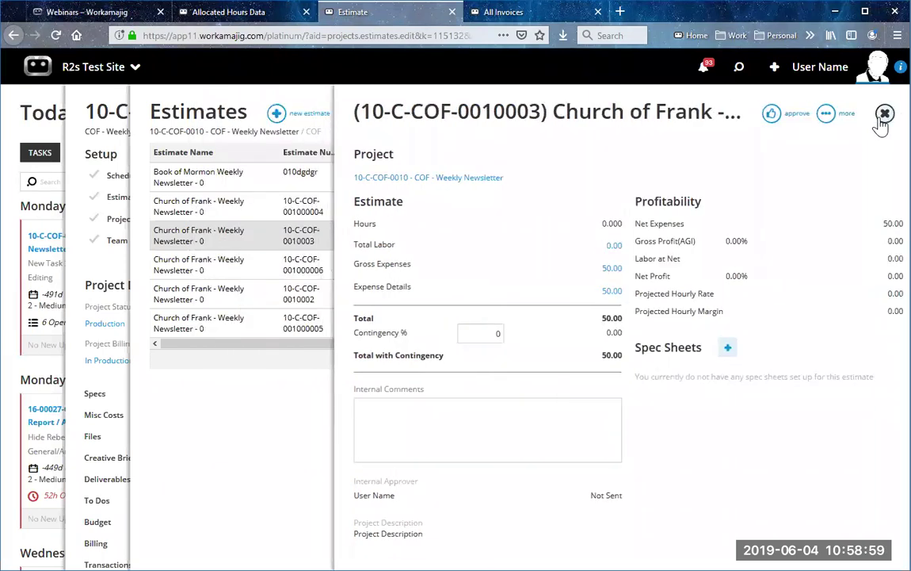
pyautogui.click(878, 117)
pyautogui.click(878, 118)
pyautogui.click(878, 114)
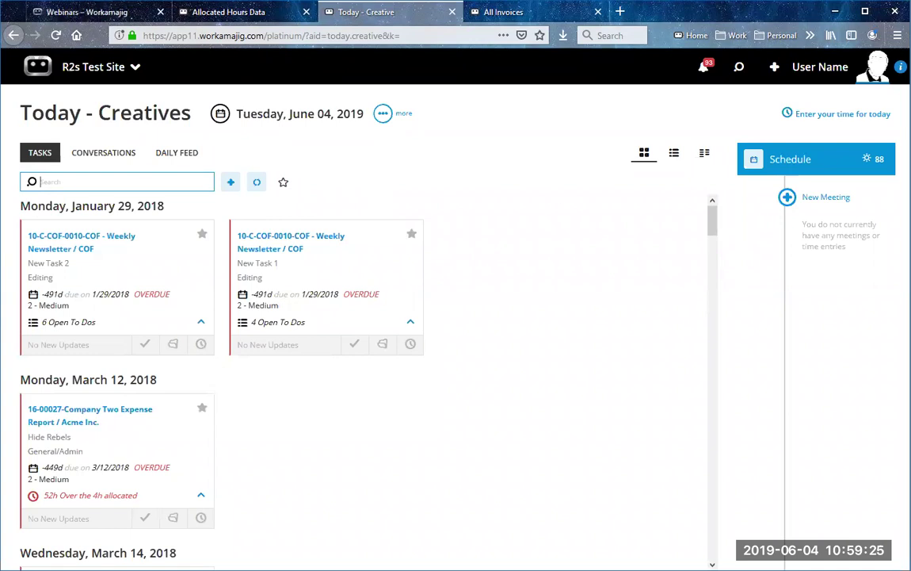
# Step: Back in the Webinars article, select the Deliverables (May 2019) entry under Past Webinars
pyautogui.click(119, 16)
pyautogui.scroll(-5, 352, 396)
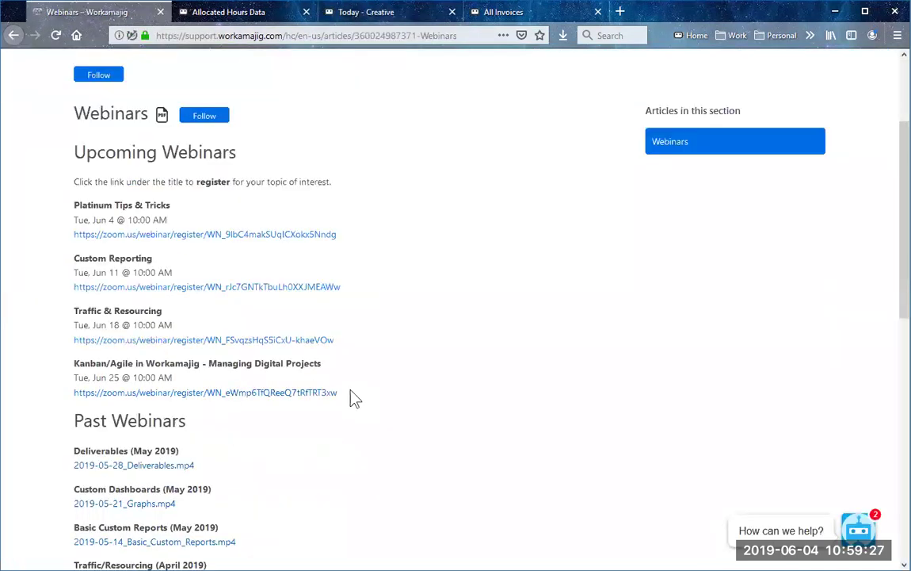
pyautogui.doubleClick(104, 246)
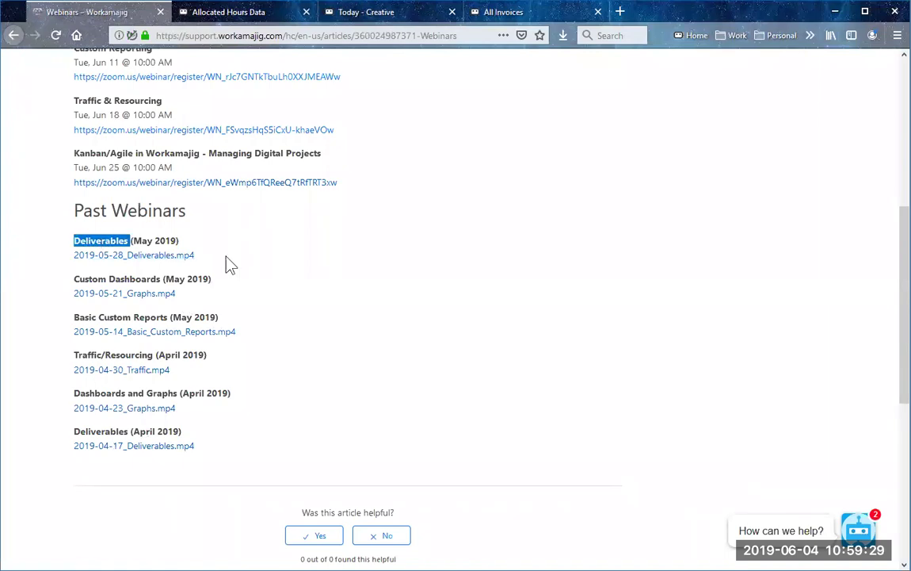